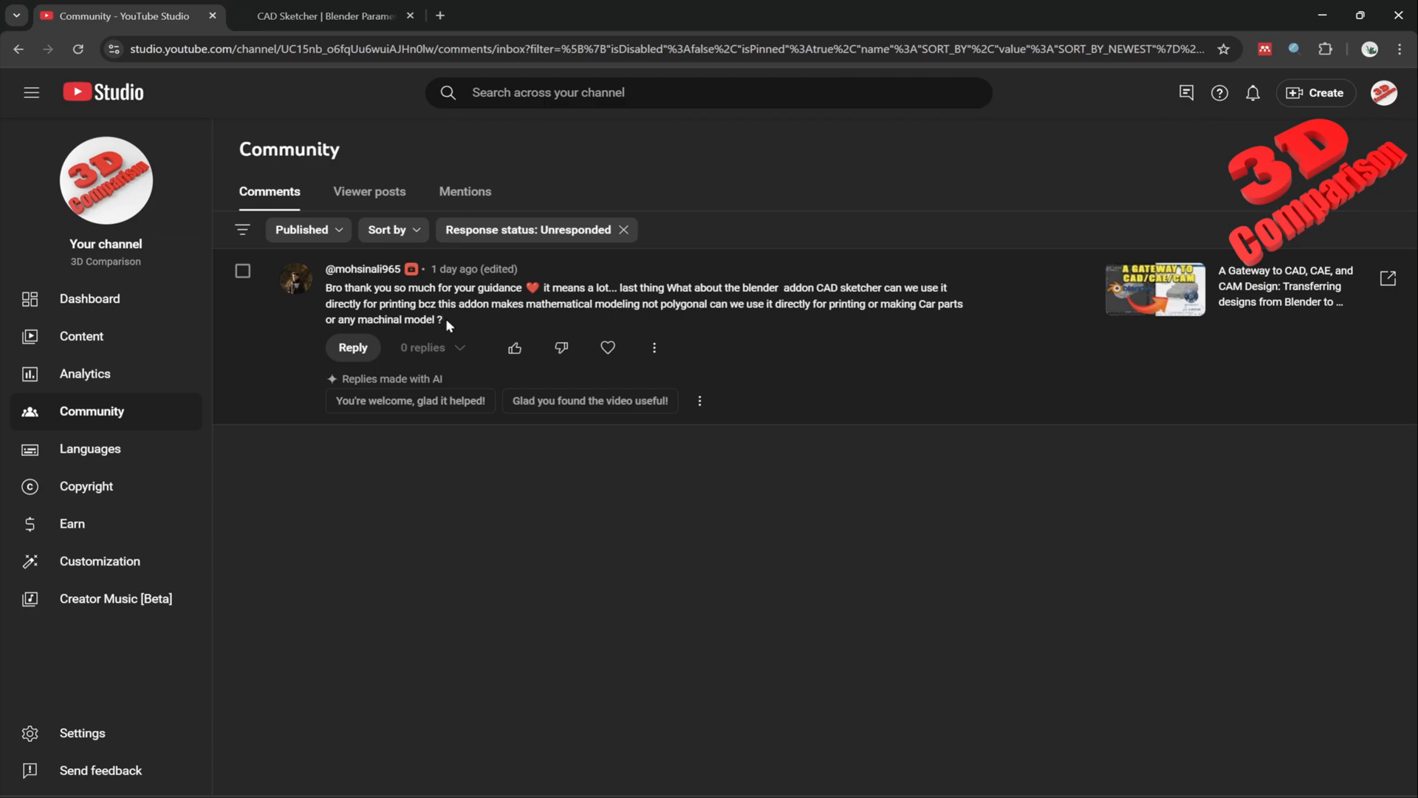
# Read the viewer comment about using the CAD Sketcher add-on for printing and mechanical parts, and open the CAD Sketcher page.
pyautogui.moveTo(443, 319); pyautogui.dragTo(898, 290)
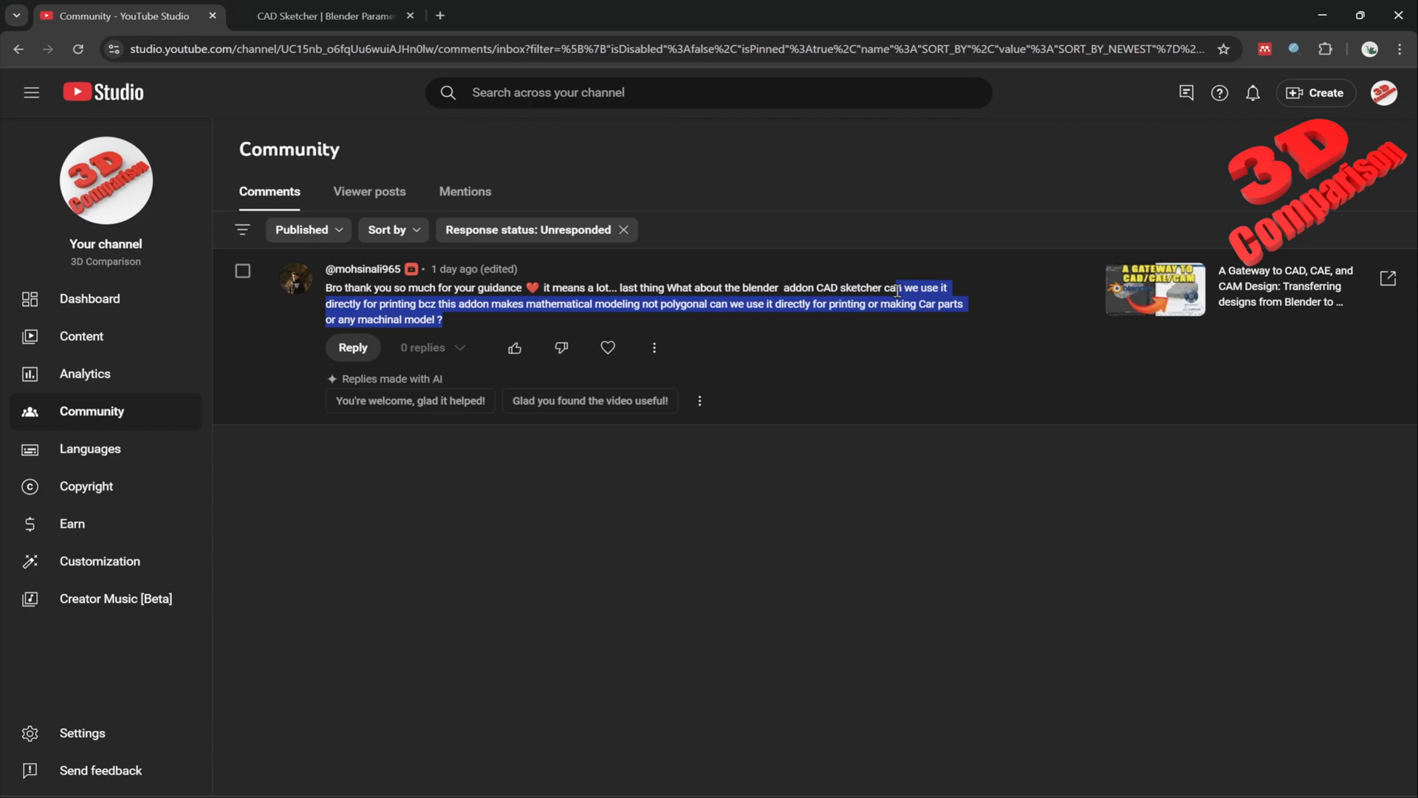
pyautogui.click(497, 310)
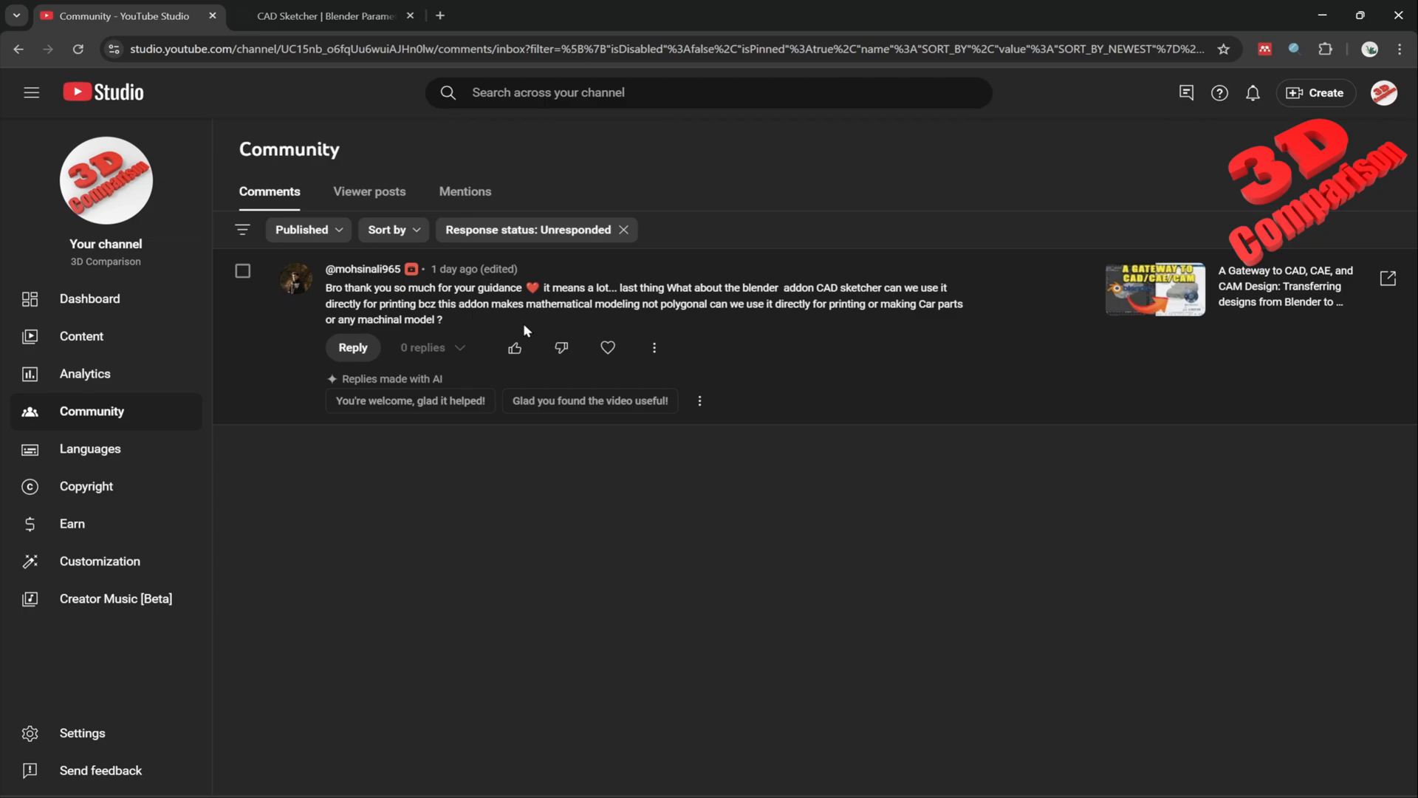
pyautogui.click(325, 16)
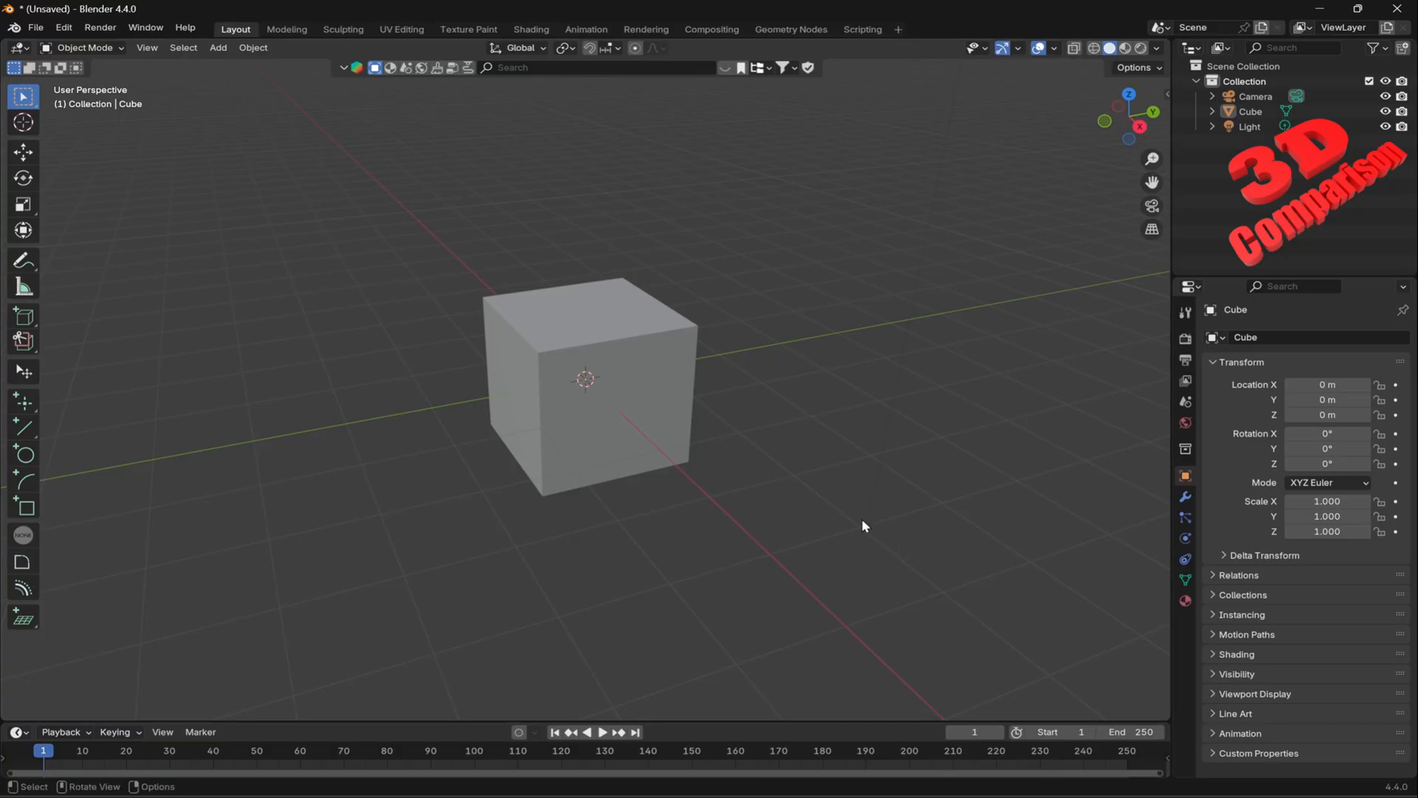
# In Blender, delete the default cube and show the scene's unit settings.
pyautogui.click(691, 418)
pyautogui.press('Delete')
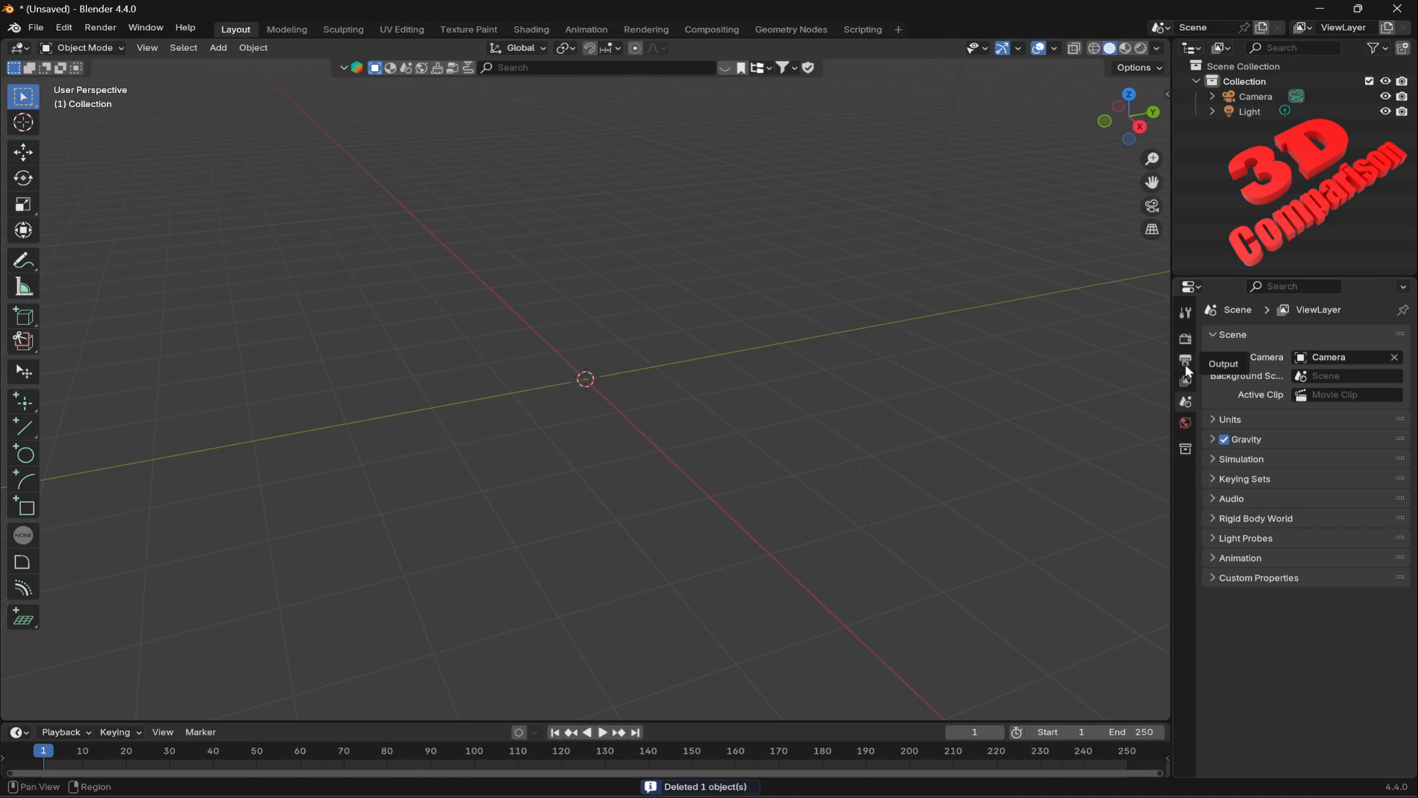
pyautogui.click(1186, 382)
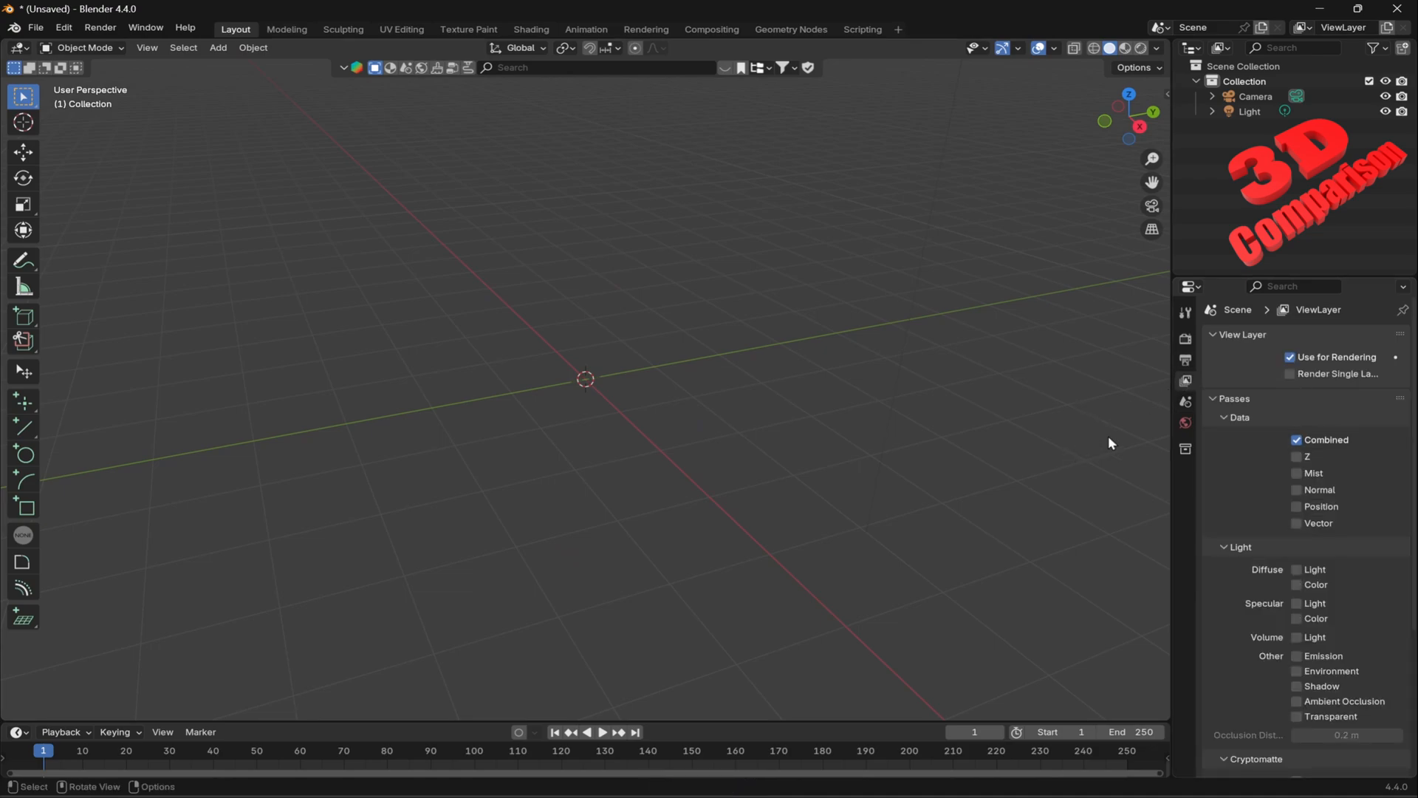
pyautogui.click(1184, 363)
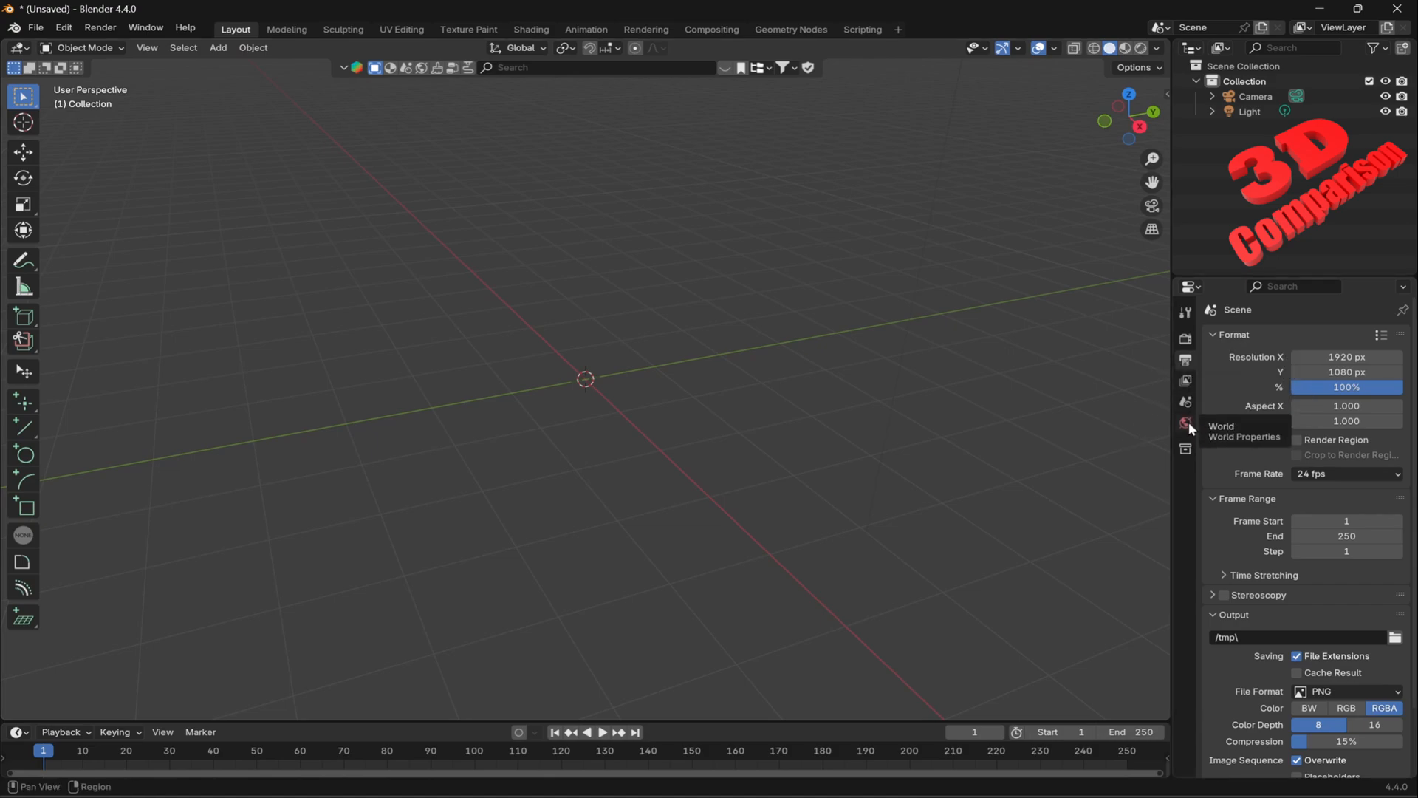
pyautogui.click(1187, 402)
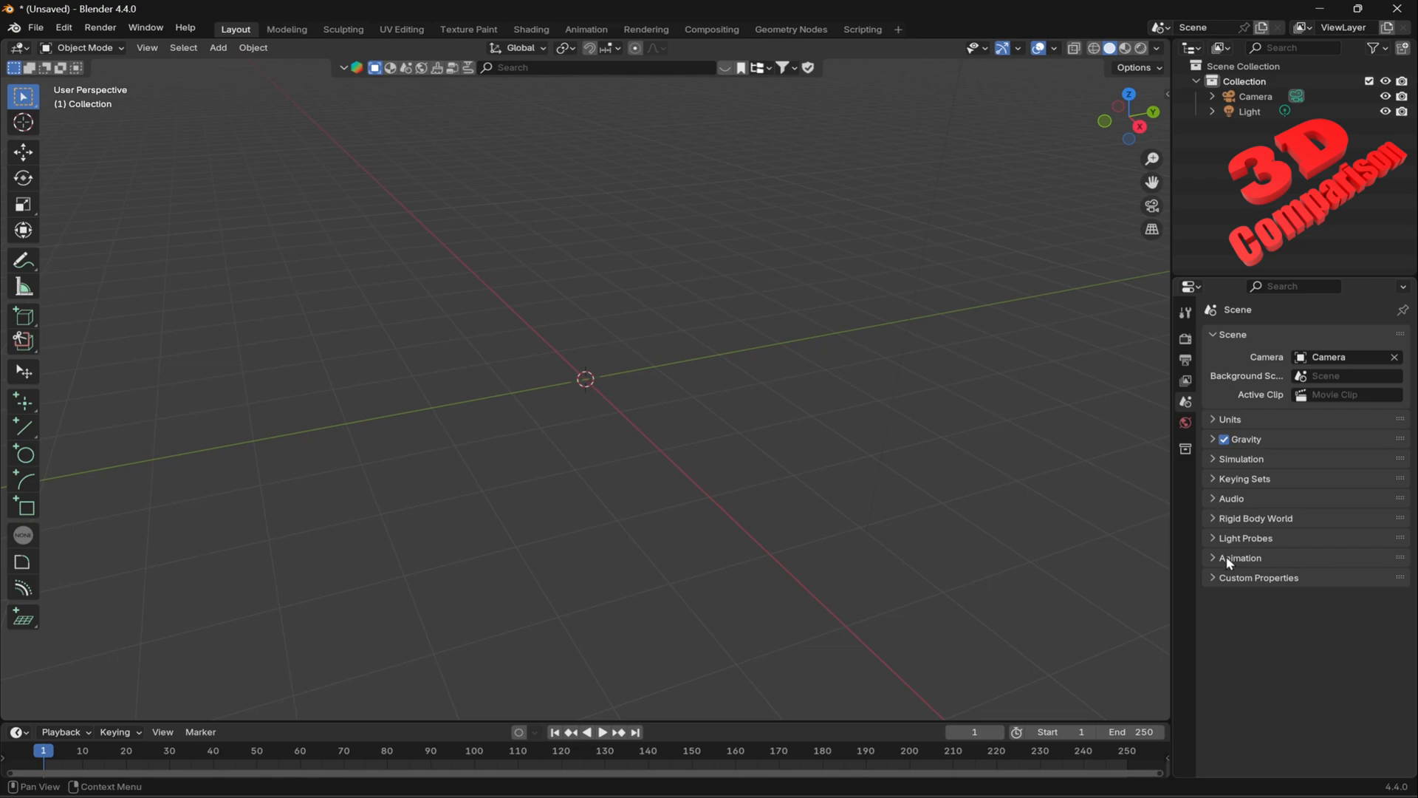
pyautogui.click(1228, 418)
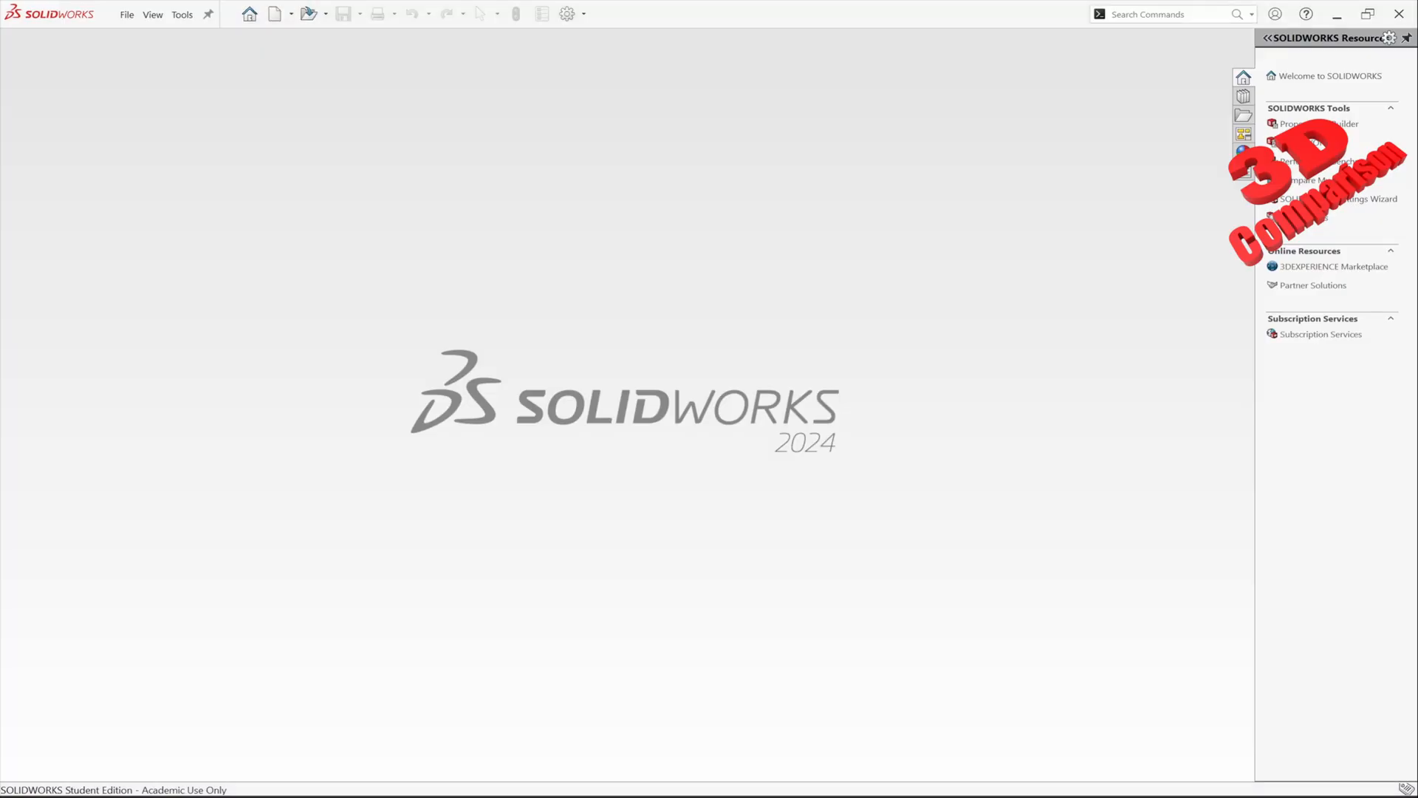
# Switch to SOLIDWORKS, create a new part and view the unit systems available for the document.
pyautogui.click(127, 14)
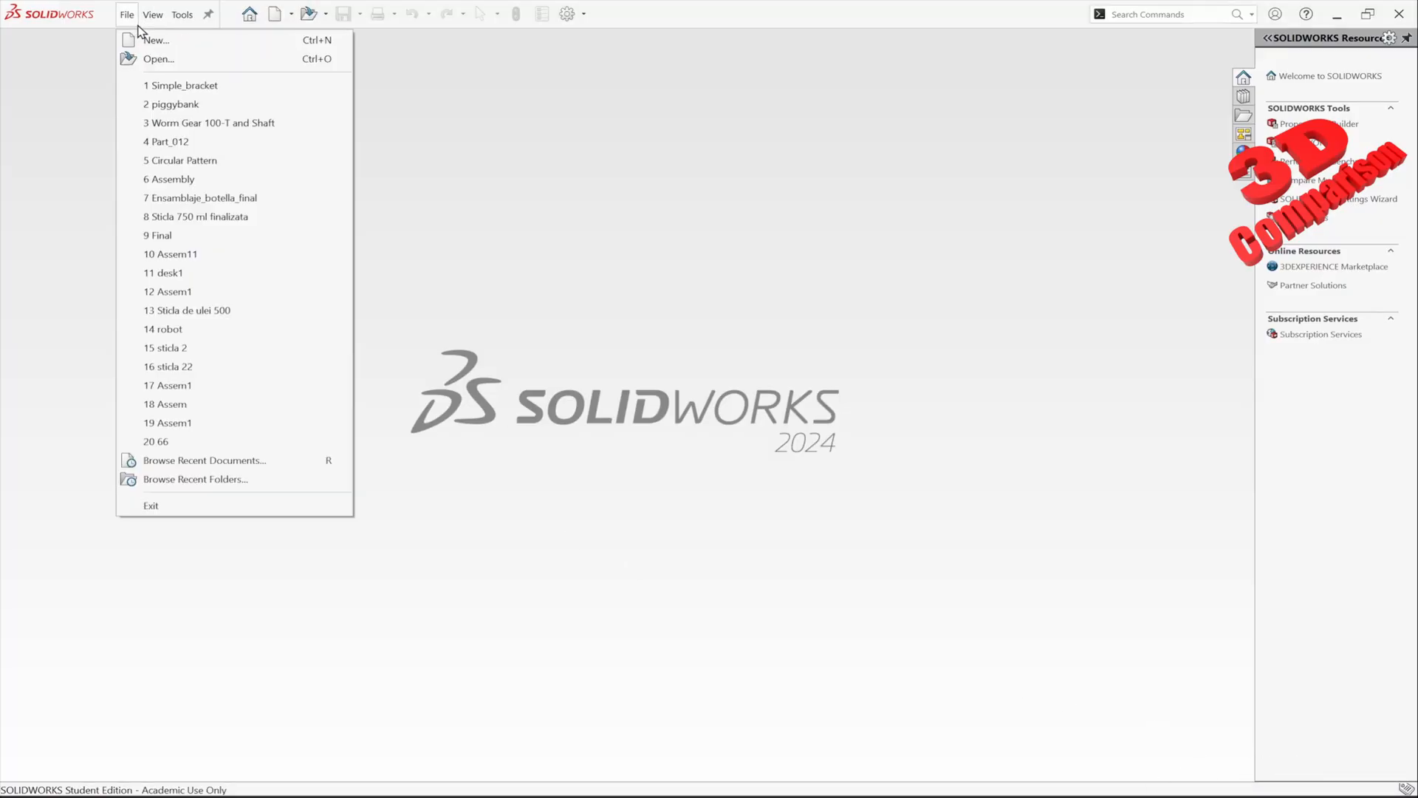
pyautogui.click(138, 39)
pyautogui.click(826, 571)
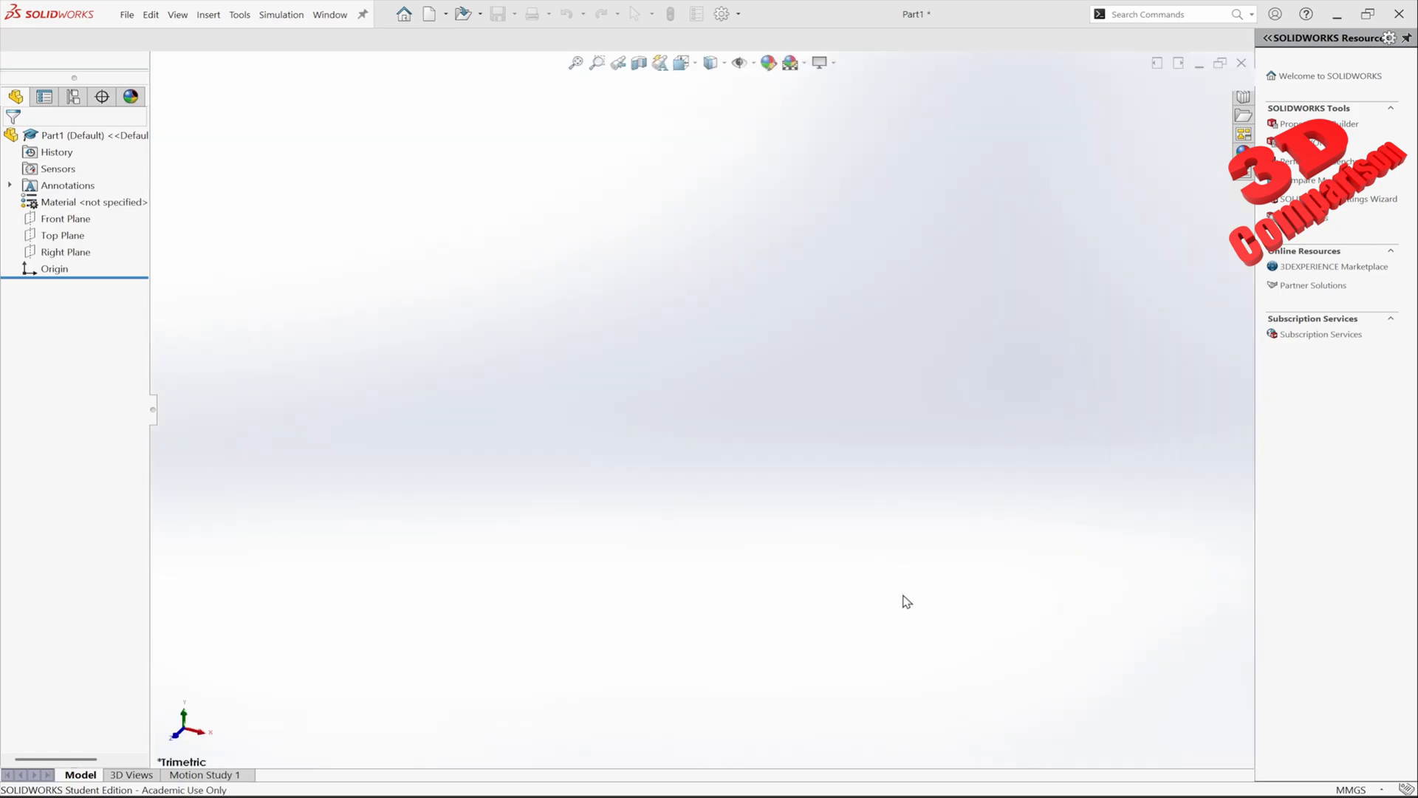
pyautogui.click(1354, 790)
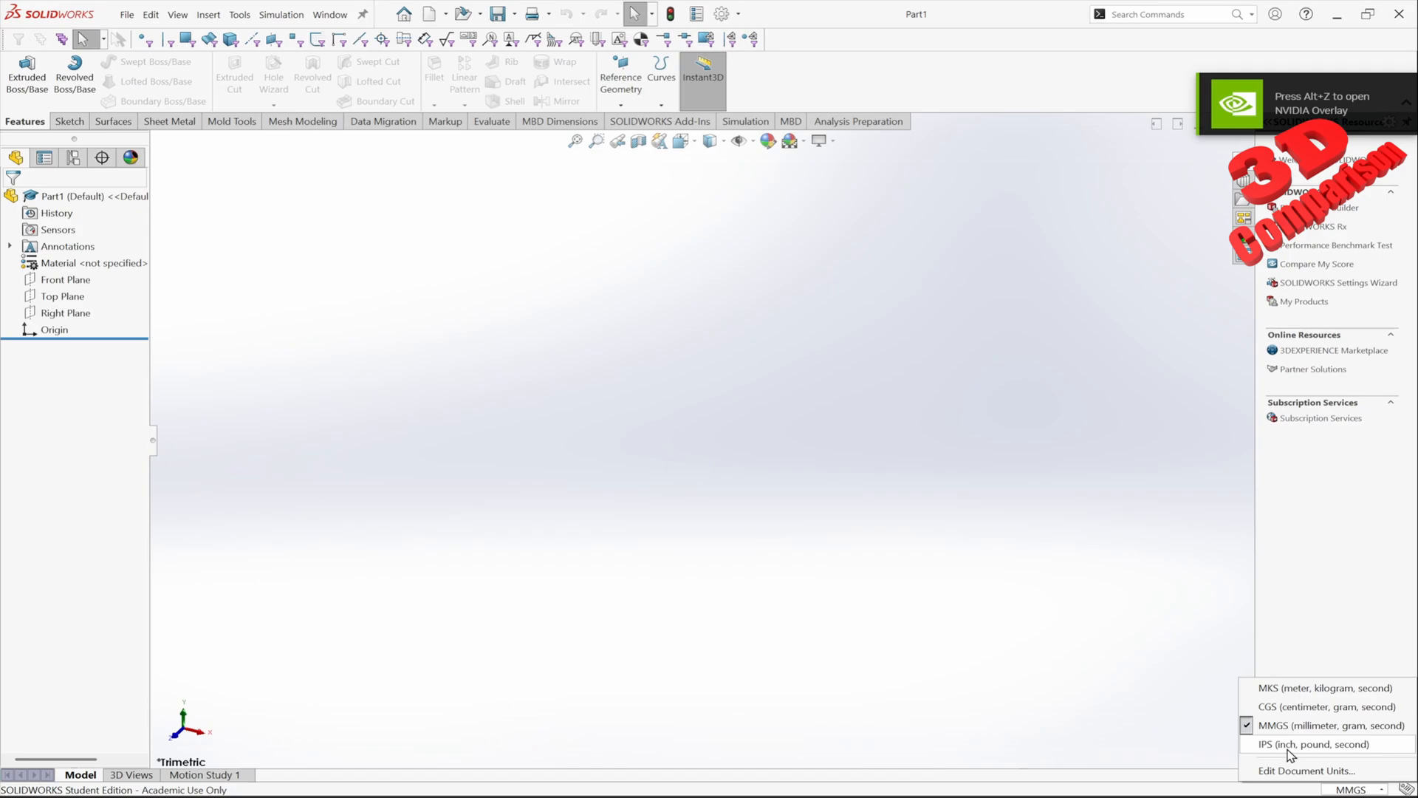
pyautogui.click(1023, 555)
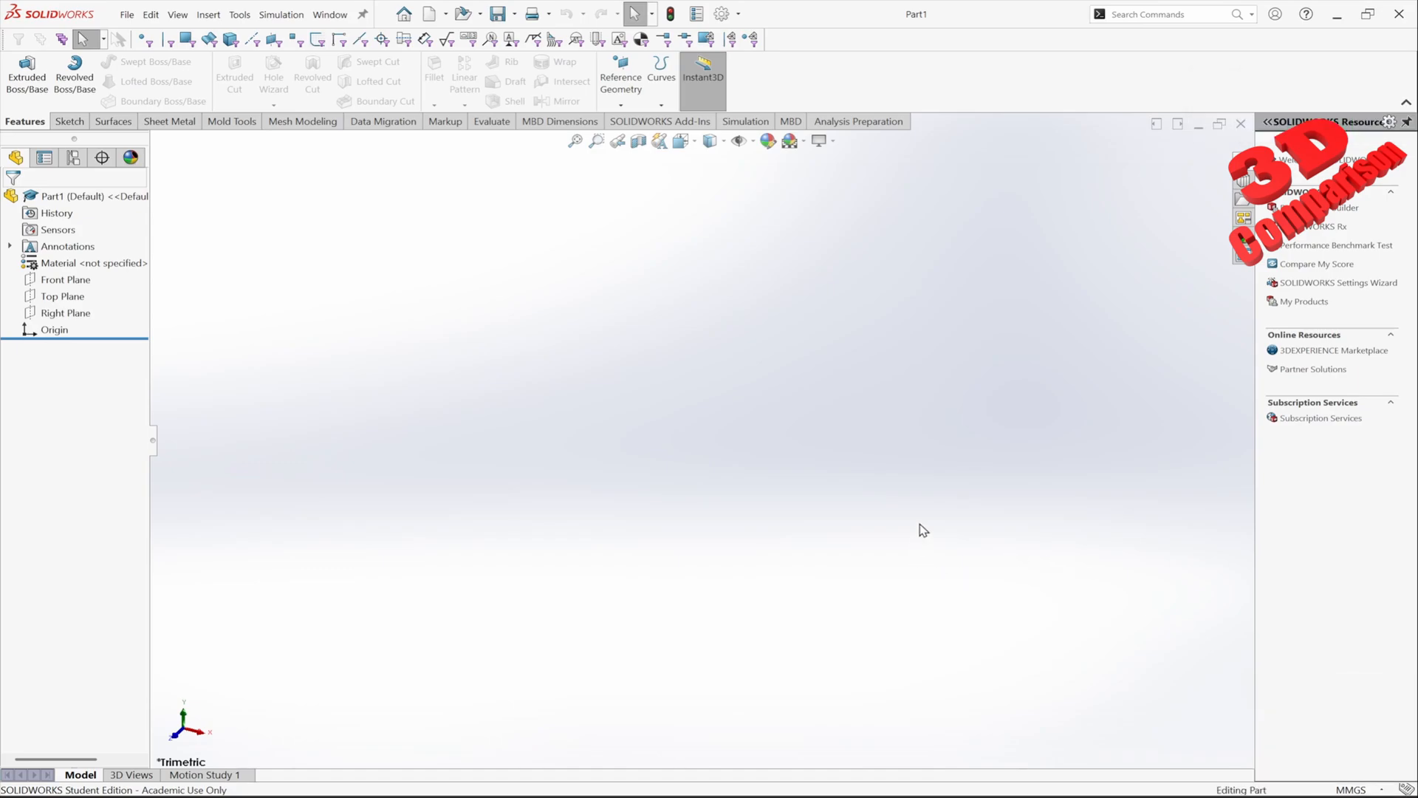
# Select the Front, Top and Right planes together to show the part's three reference planes.
pyautogui.click(63, 280)
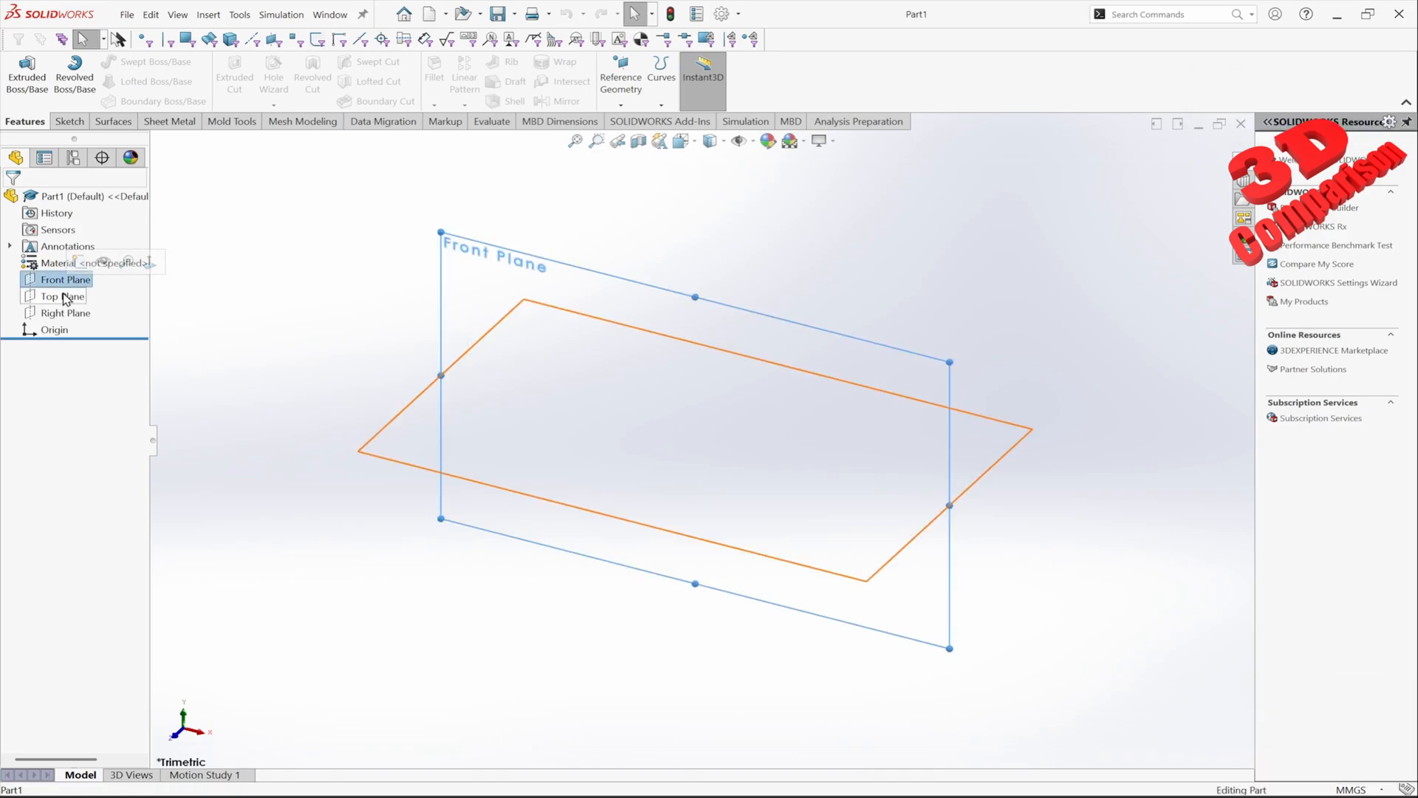
pyautogui.keyDown('ctrl'); pyautogui.click(64, 296); pyautogui.keyUp('ctrl')
pyautogui.keyDown('ctrl'); pyautogui.click(64, 311); pyautogui.keyUp('ctrl')
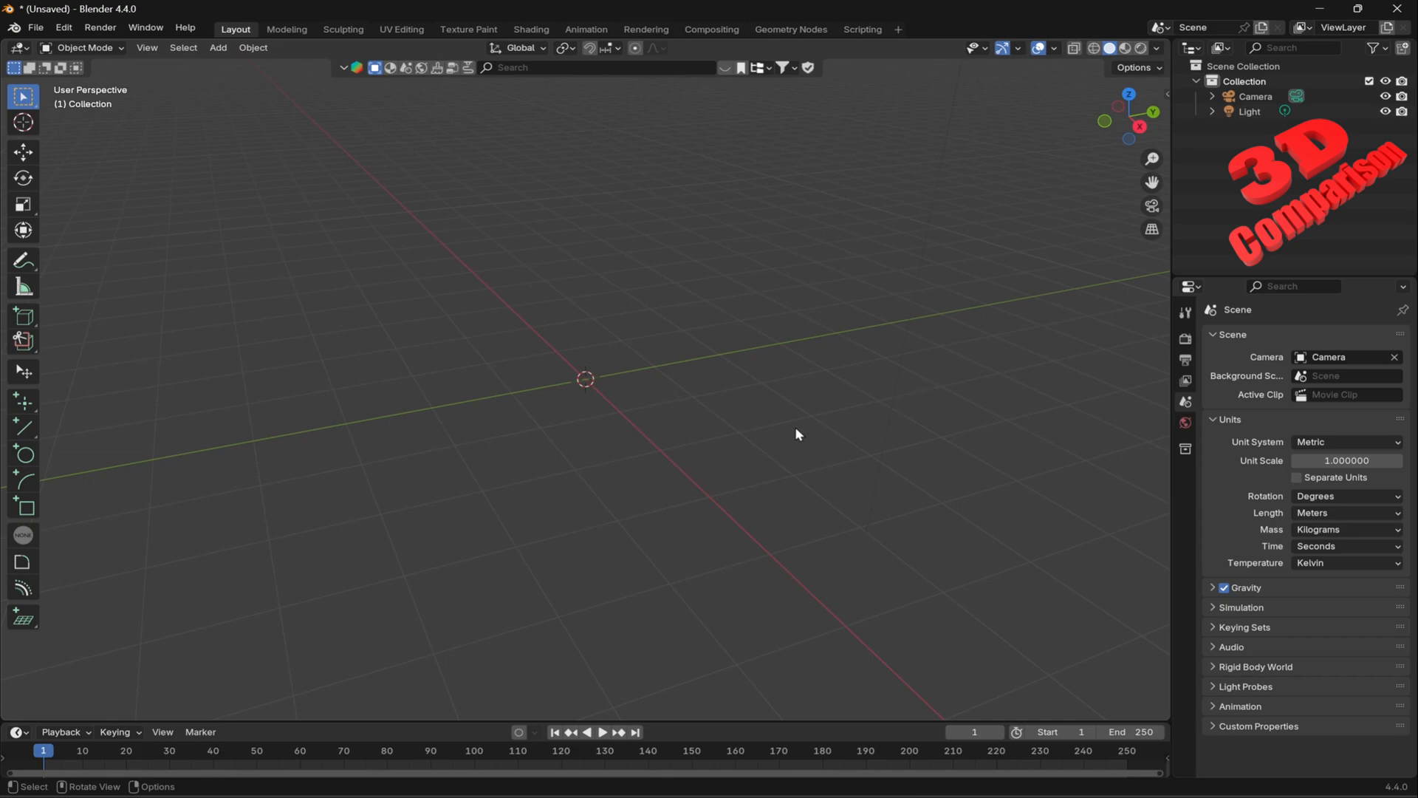
# Return to Blender, show the CAD Sketcher controls and preview the three base workplanes offered for a new sketch.
pyautogui.press('n')
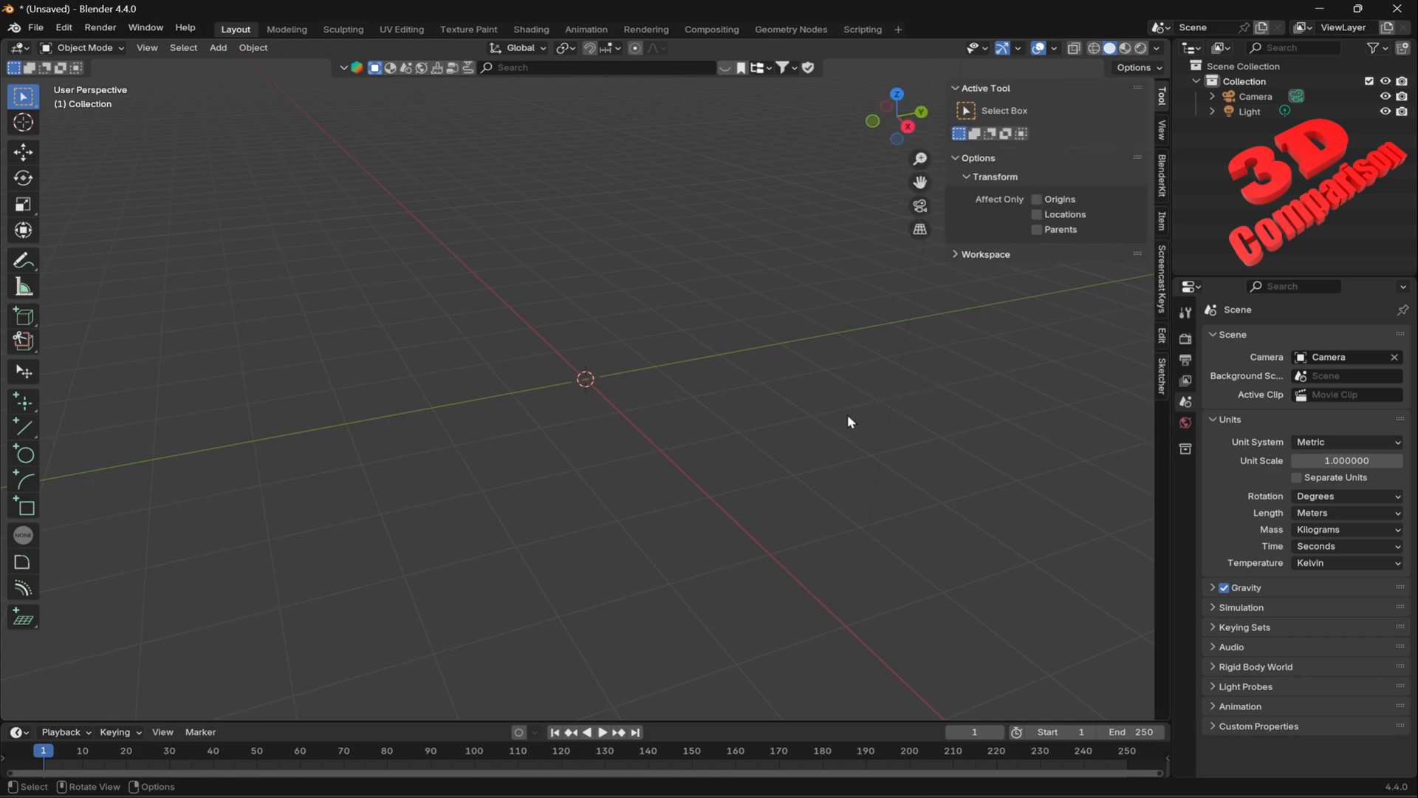
pyautogui.click(1162, 378)
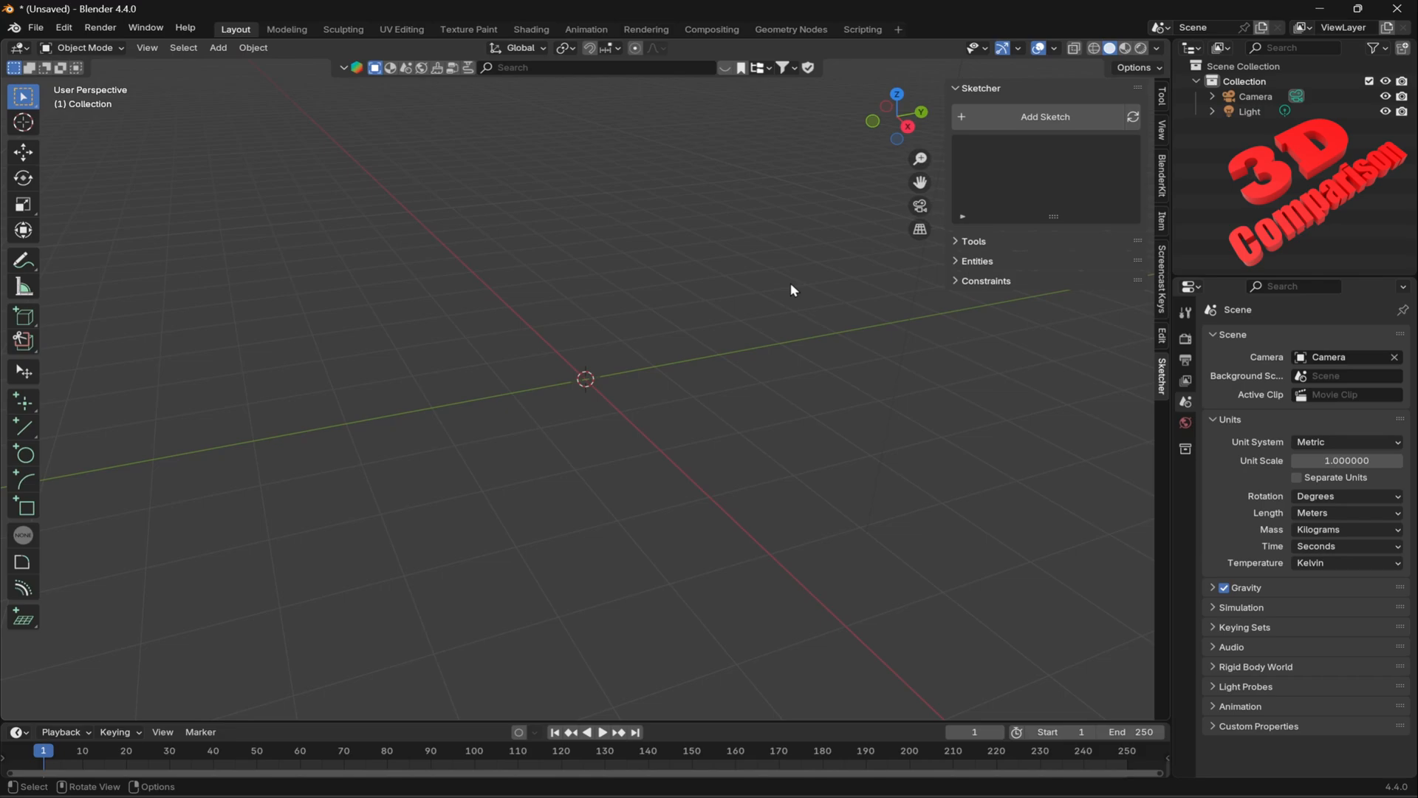
pyautogui.click(1018, 114)
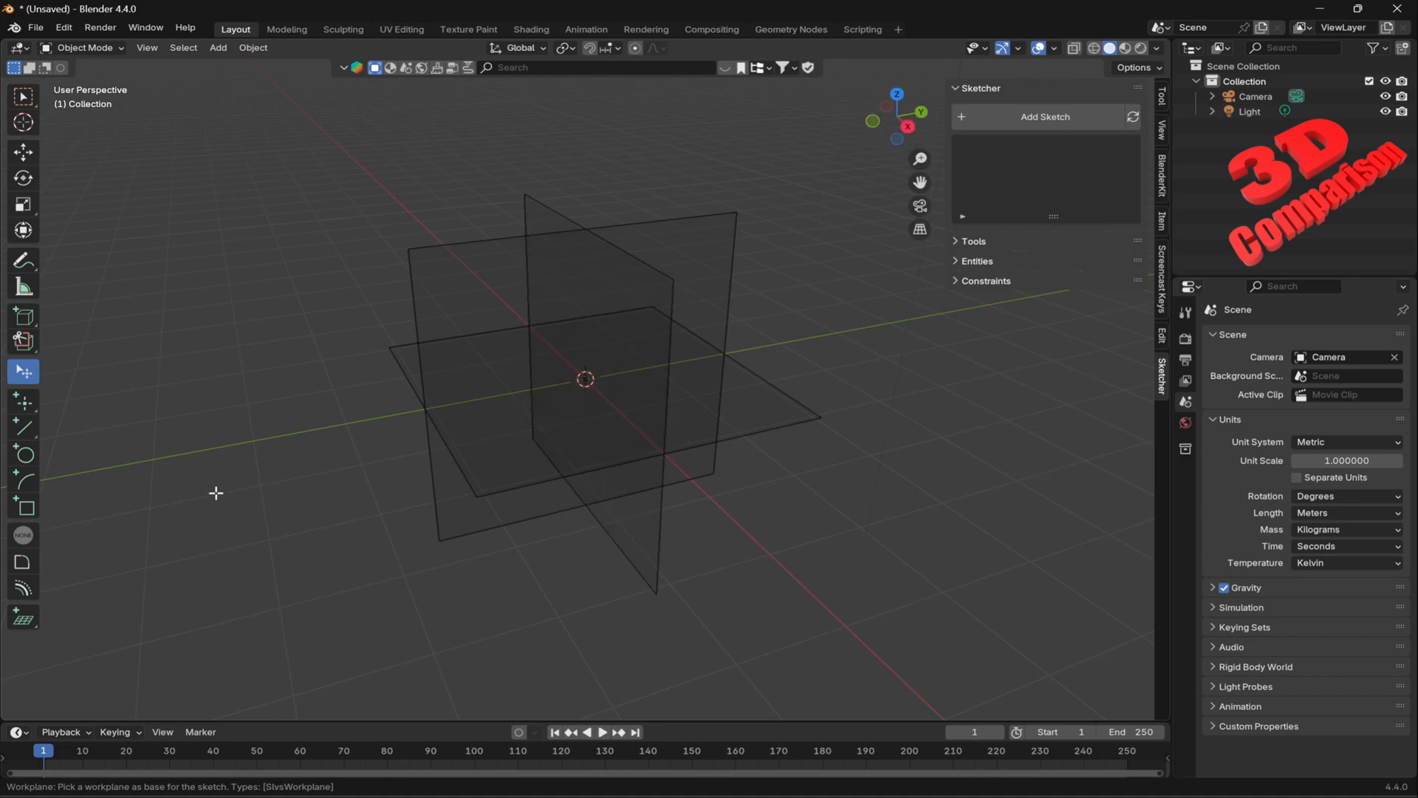
pyautogui.press('Escape')
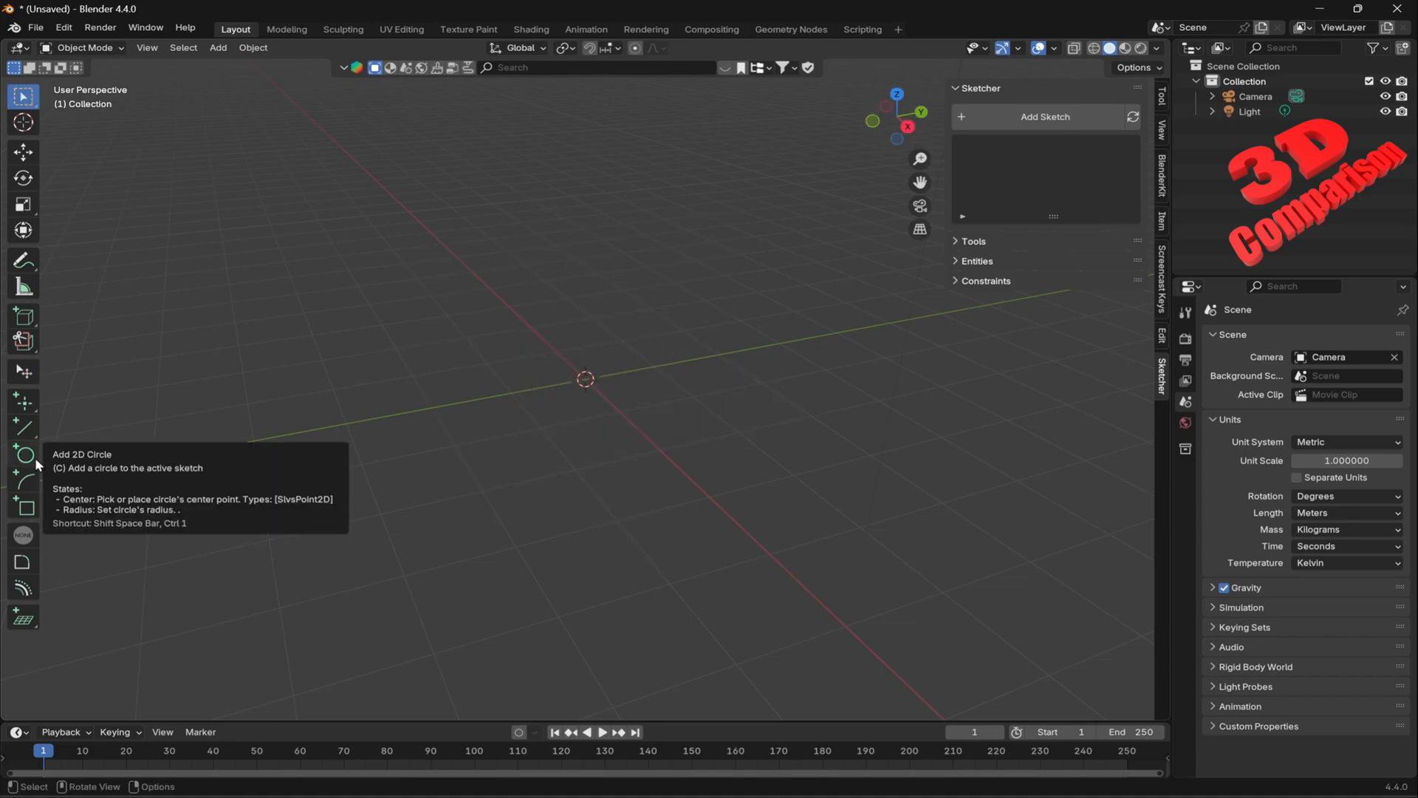
# Add a sketch on the horizontal workplane and draw a 2D circle of about 1 m radius centred on the origin.
pyautogui.click(33, 461)
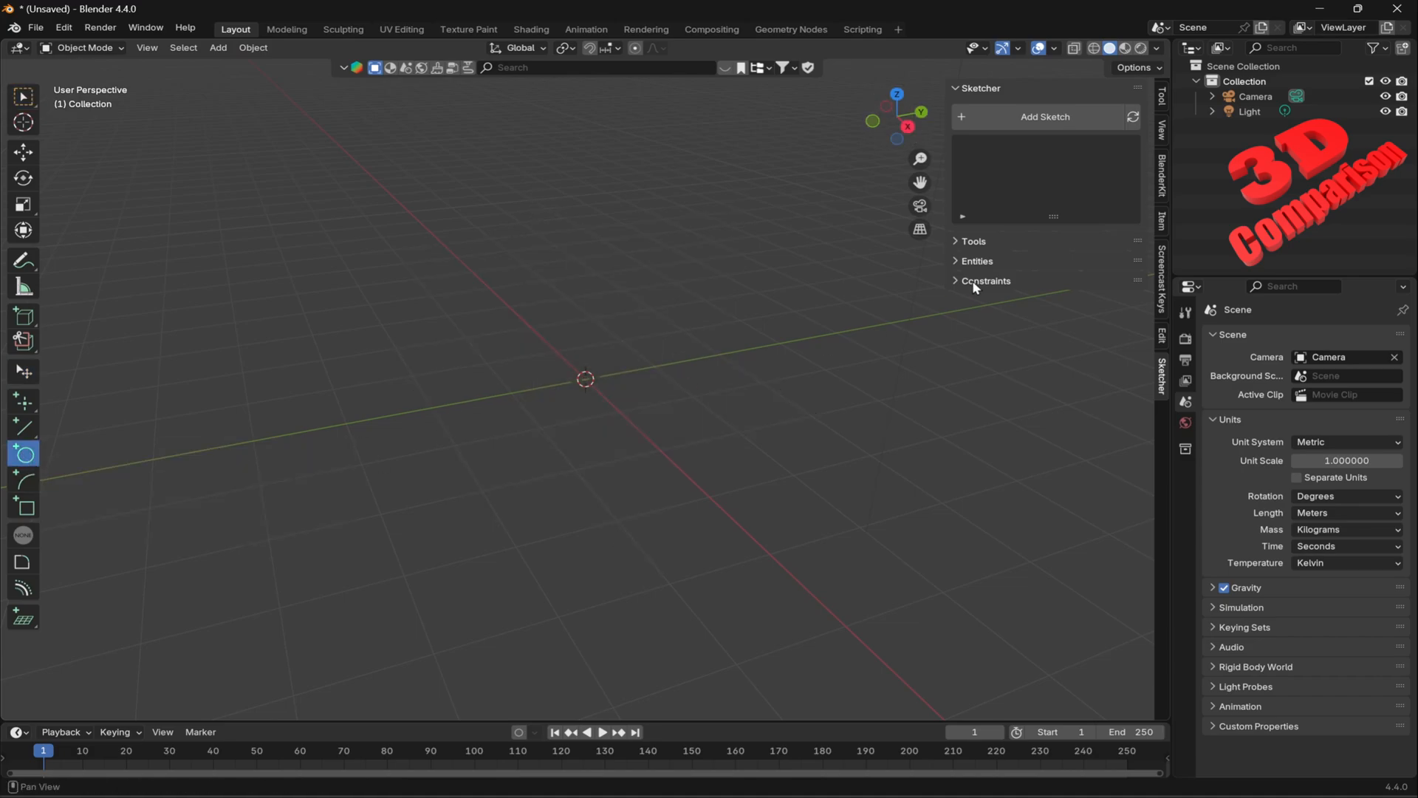
pyautogui.click(1039, 119)
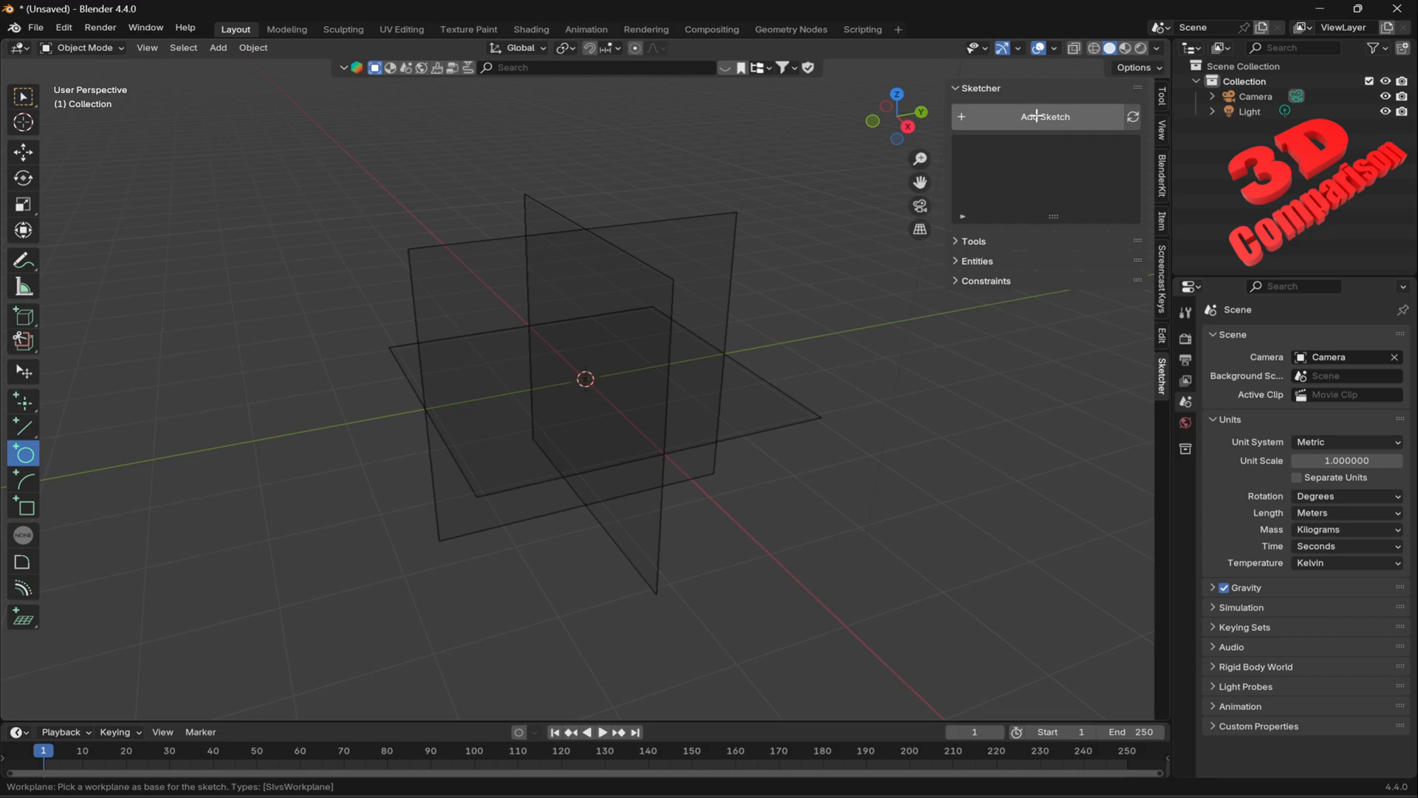
pyautogui.click(766, 382)
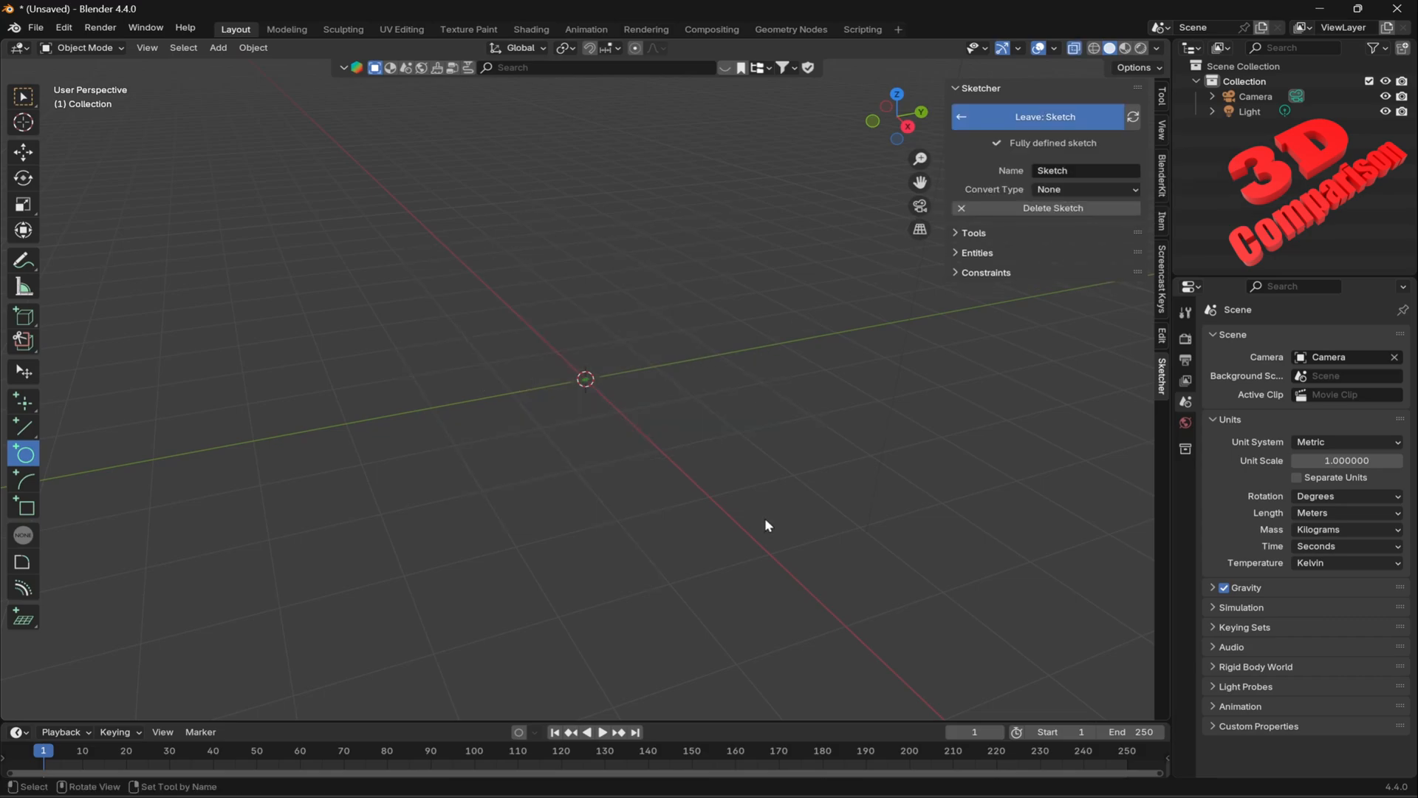
pyautogui.click(584, 379)
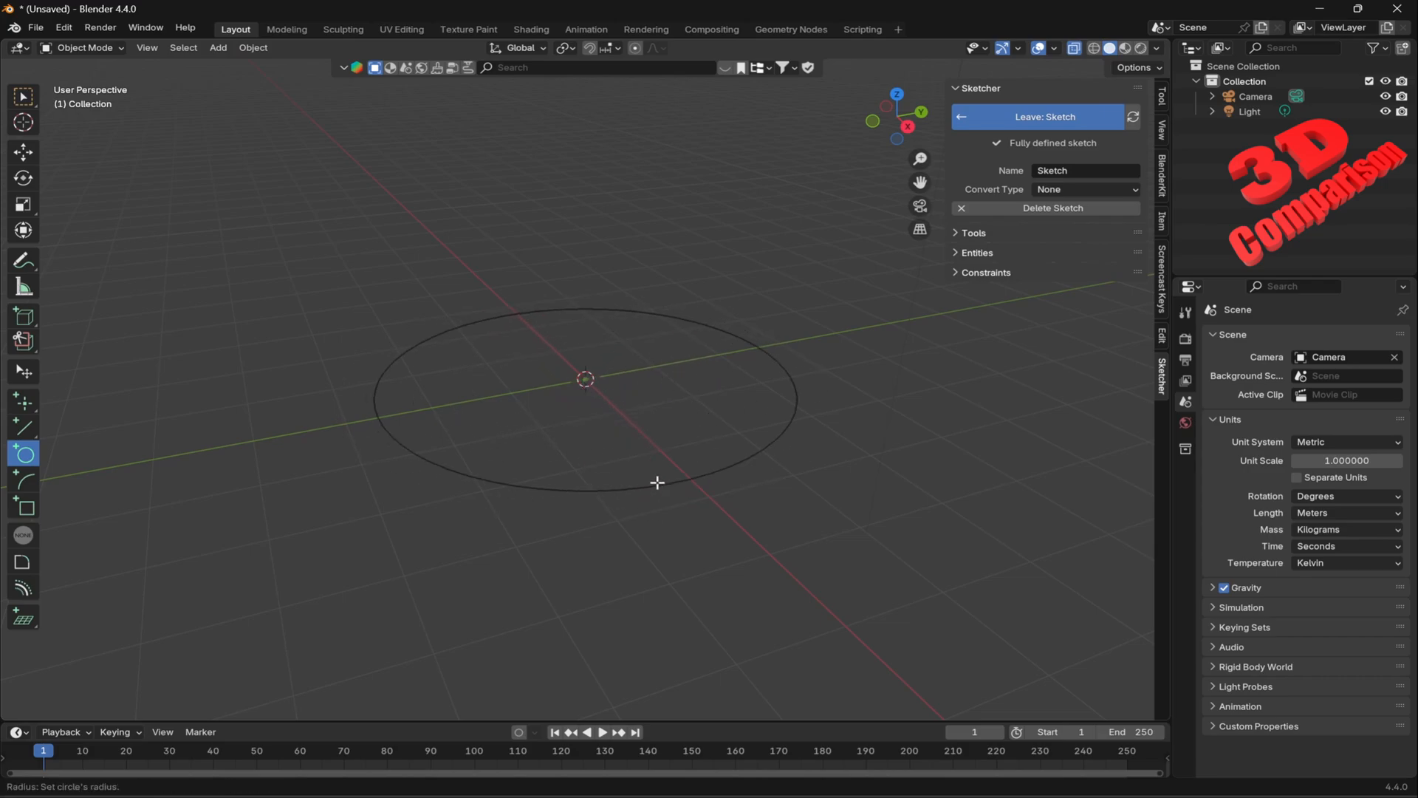
pyautogui.click(635, 430)
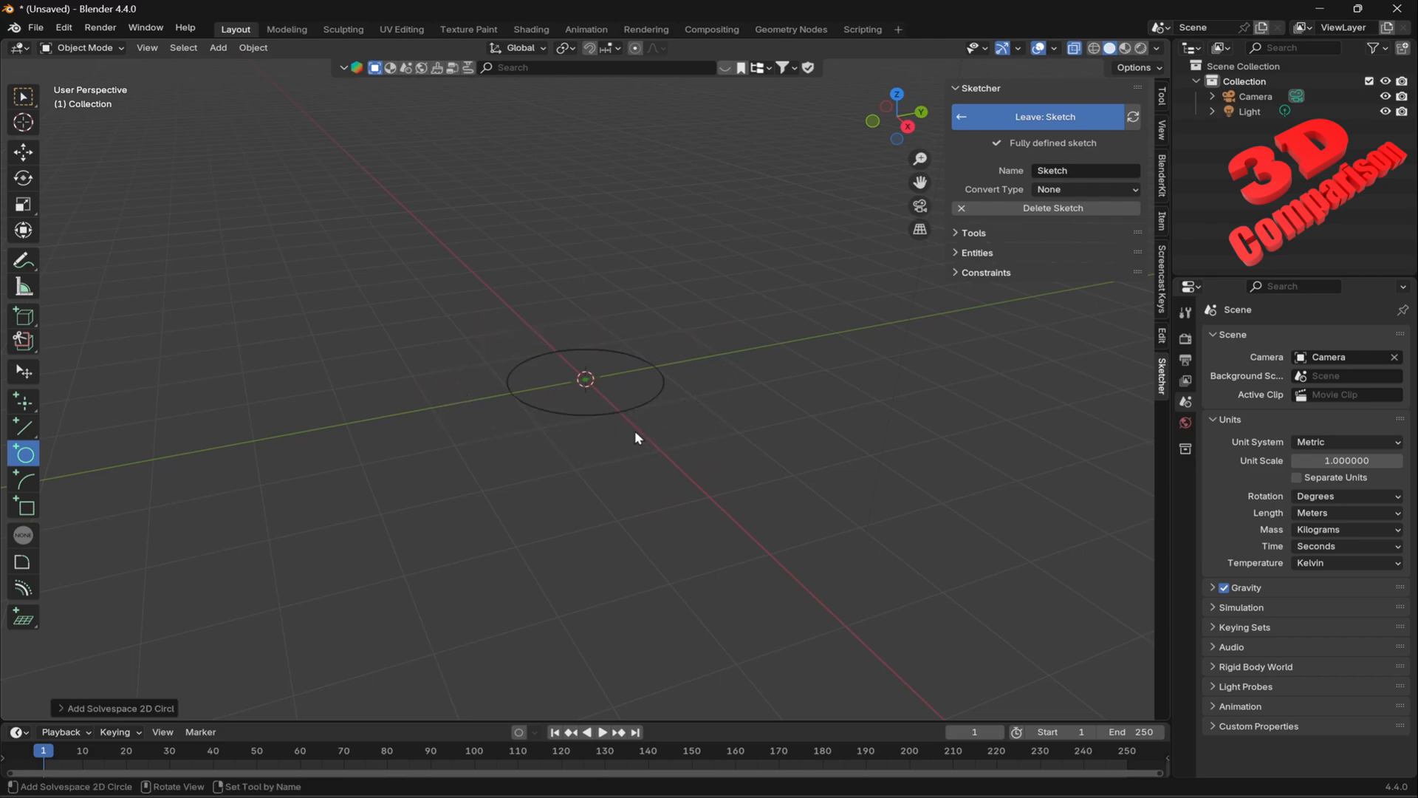
# Set the new circle's radius to 1.5 m.
pyautogui.scroll(7, 591, 382)
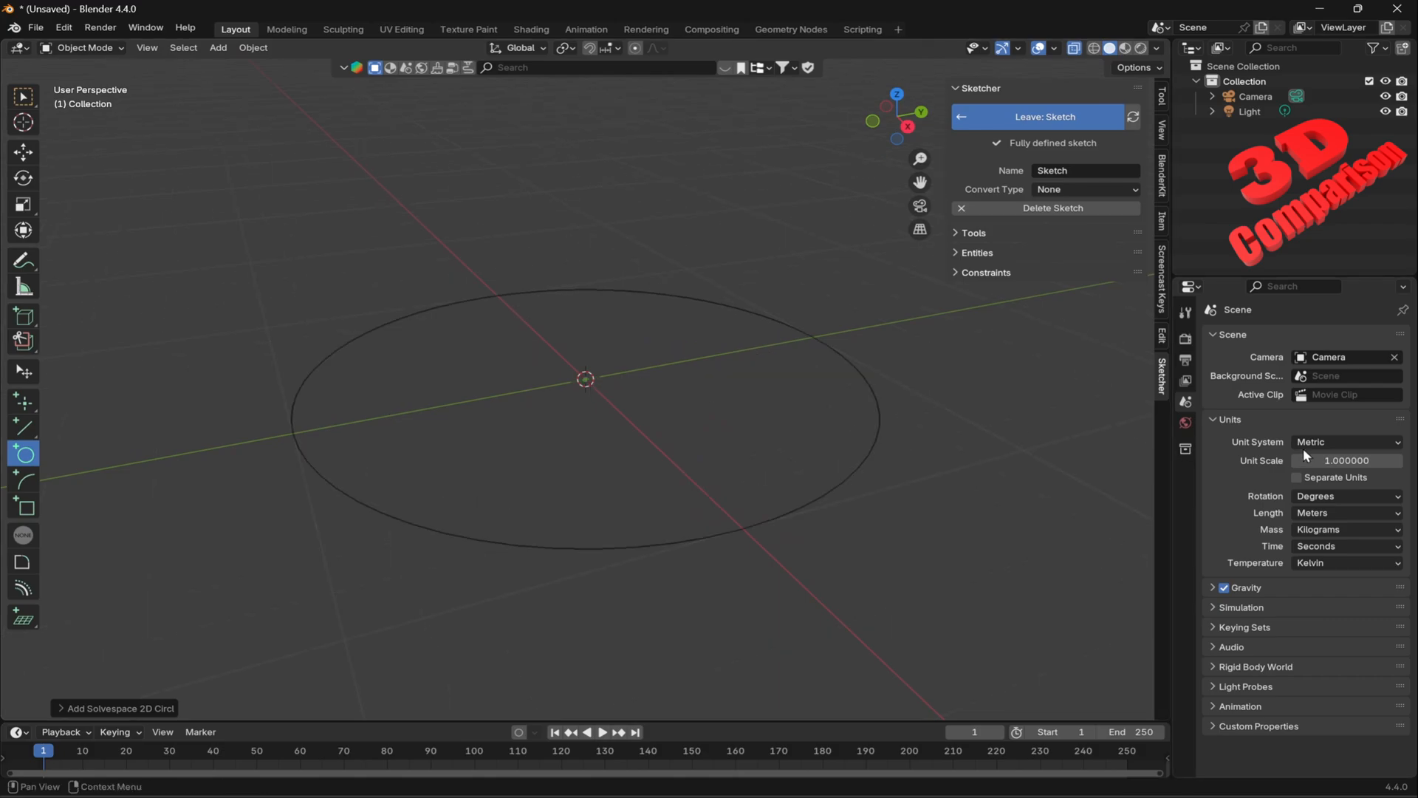
pyautogui.moveTo(747, 440); pyautogui.dragTo(753, 445, button='middle')
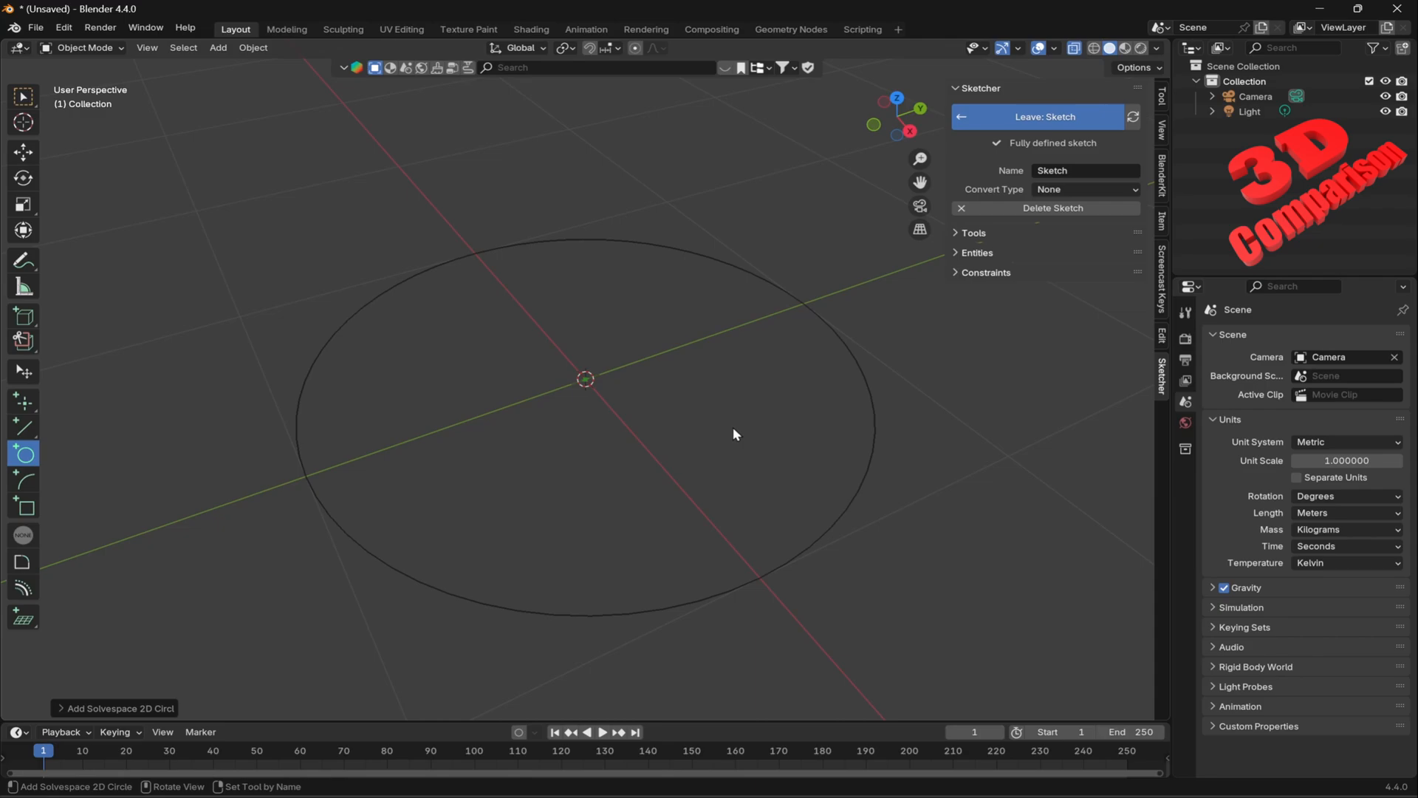
pyautogui.press('F9')
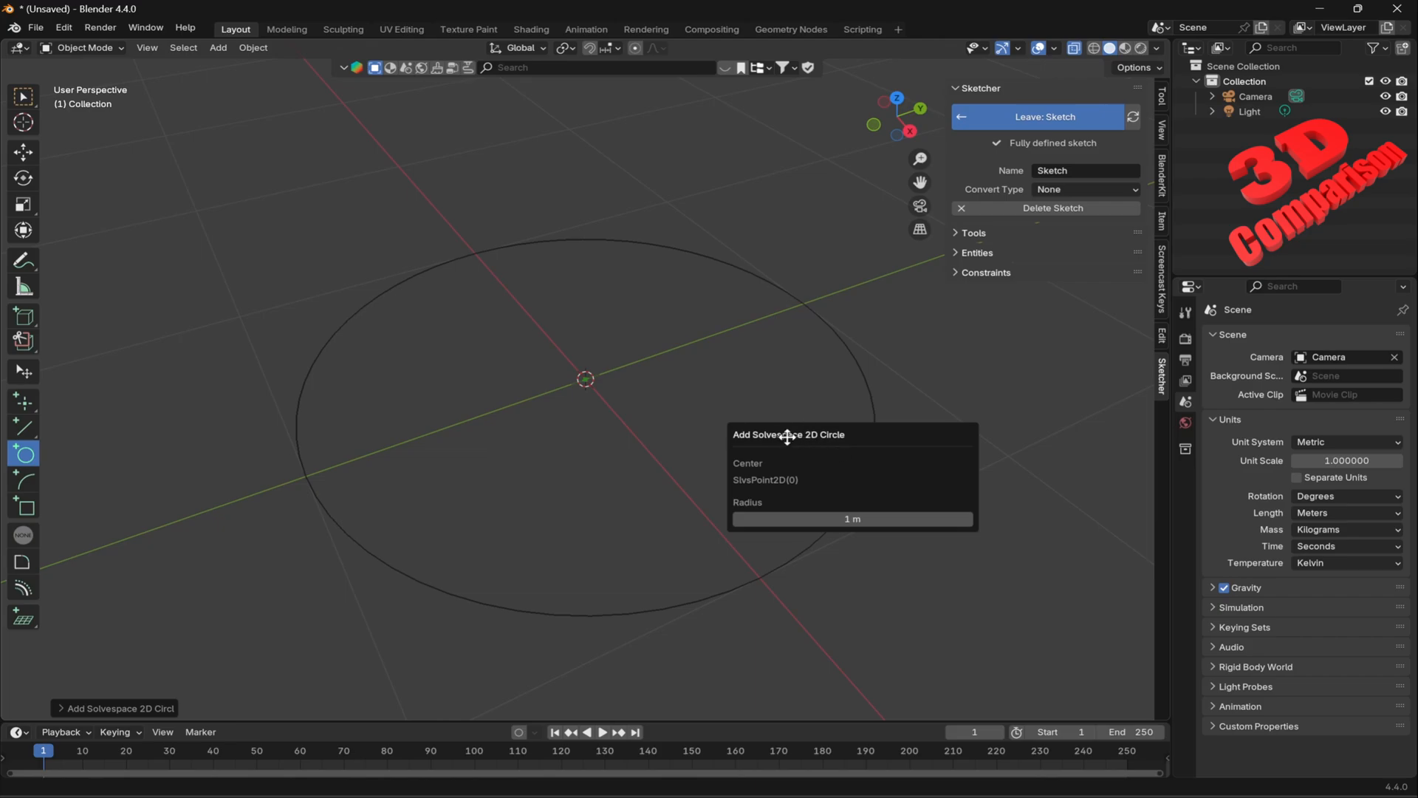
pyautogui.moveTo(861, 436); pyautogui.dragTo(1007, 552)
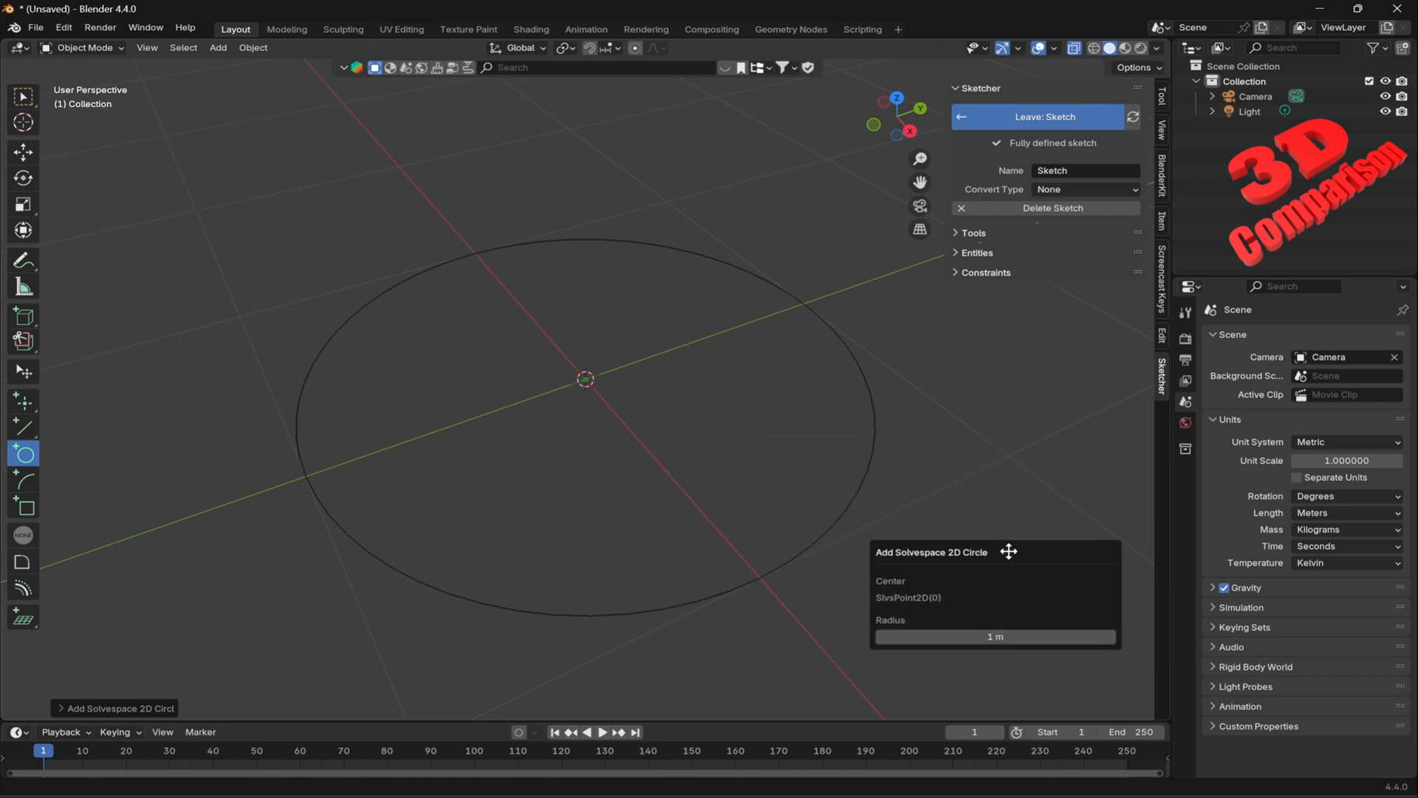
pyautogui.click(1007, 634)
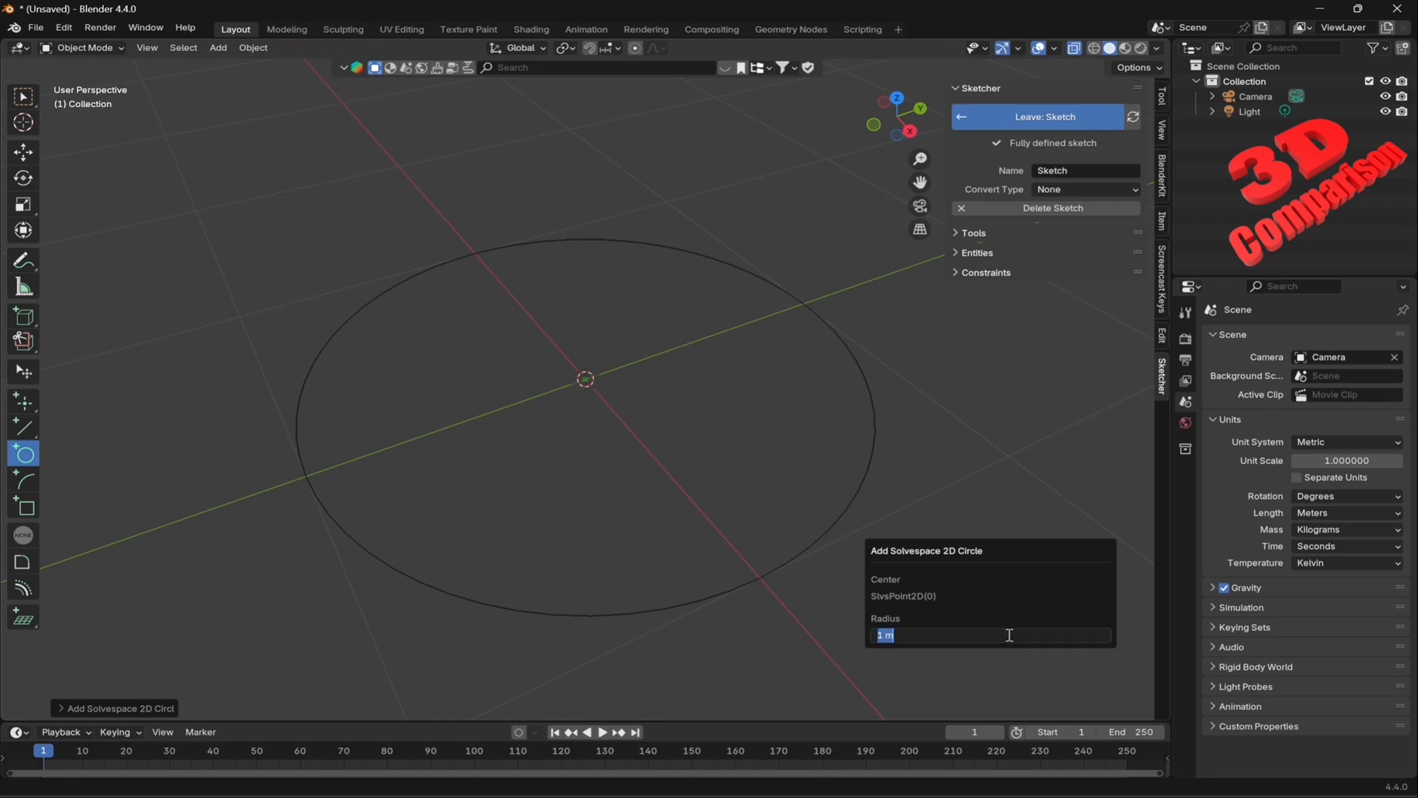
pyautogui.write('1.5')
pyautogui.press('Return')
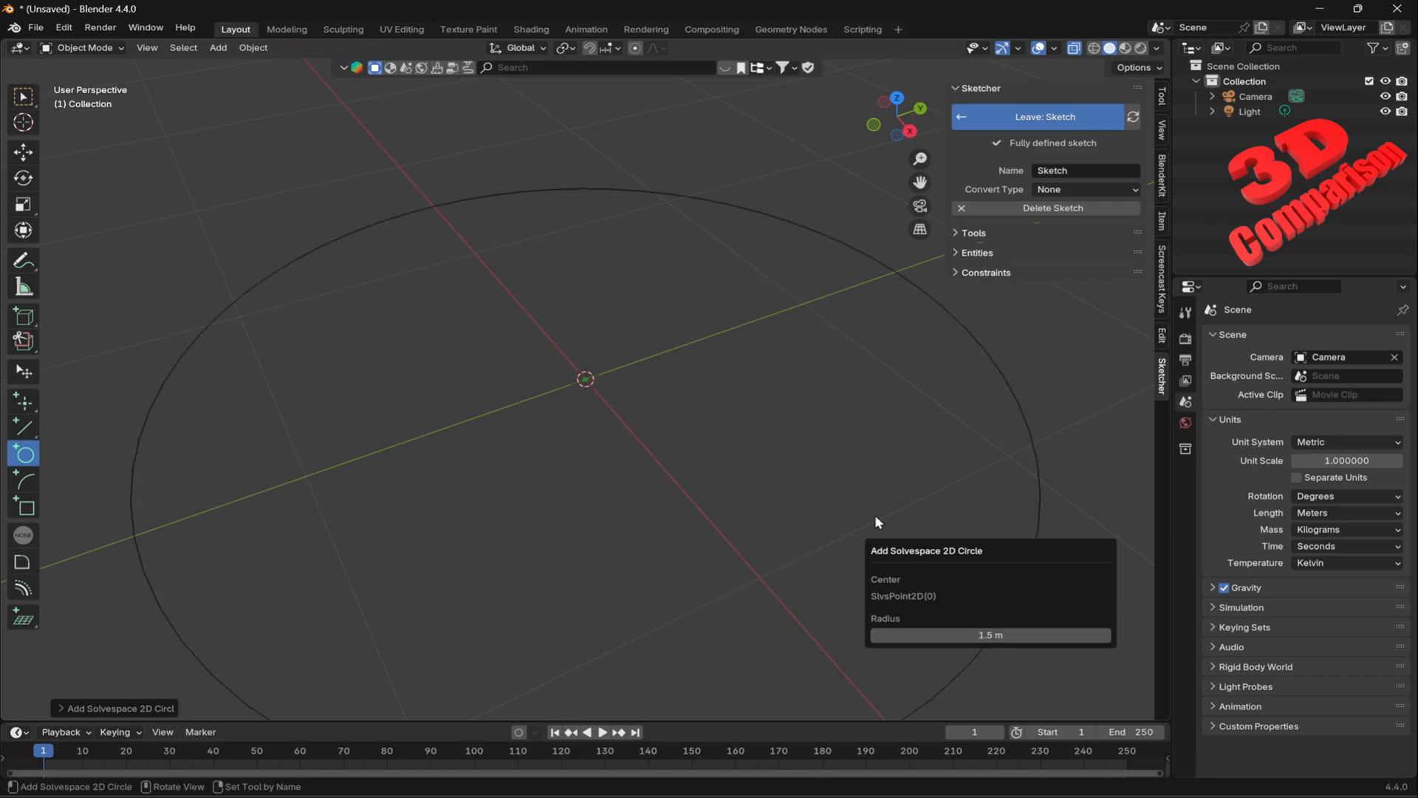
pyautogui.scroll(-2, 798, 480)
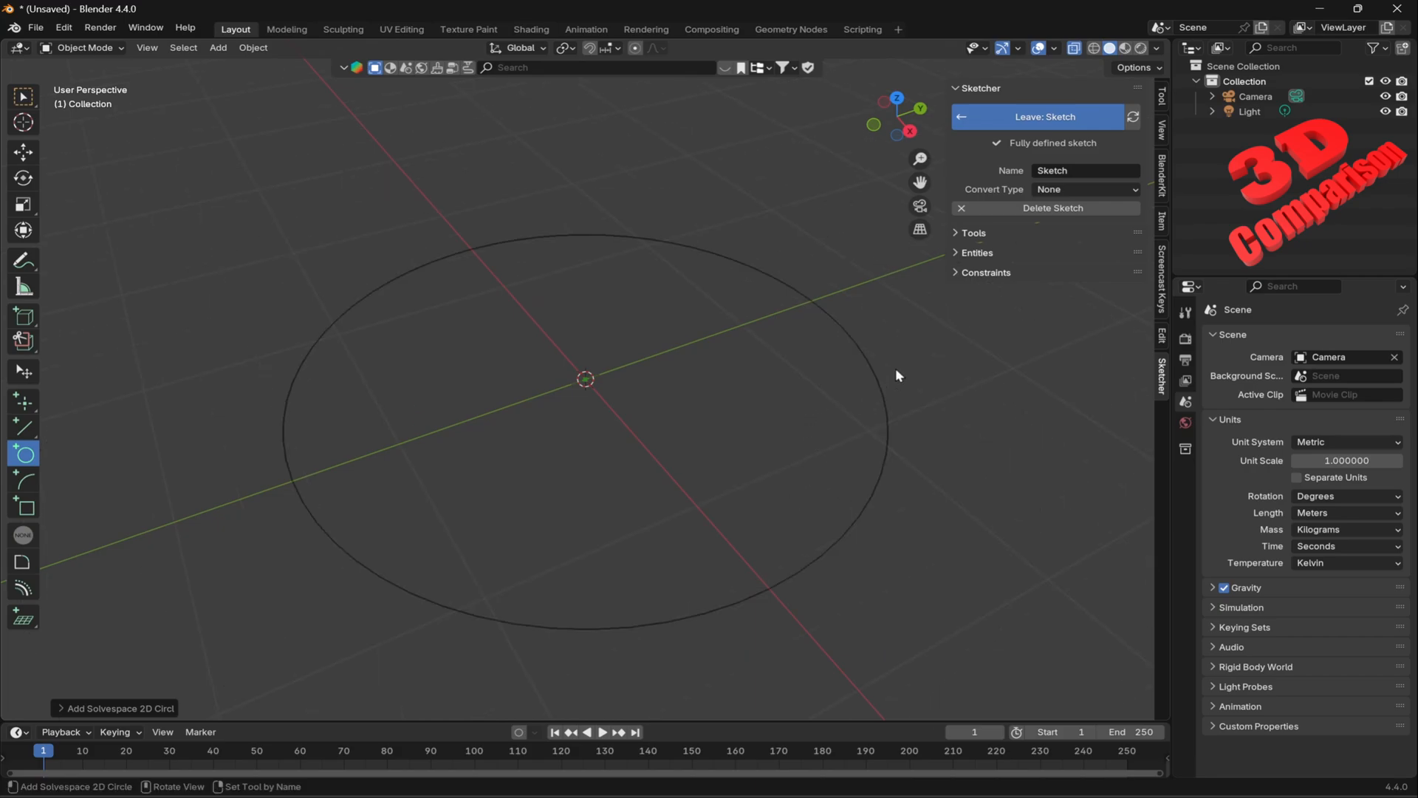
pyautogui.click(861, 327)
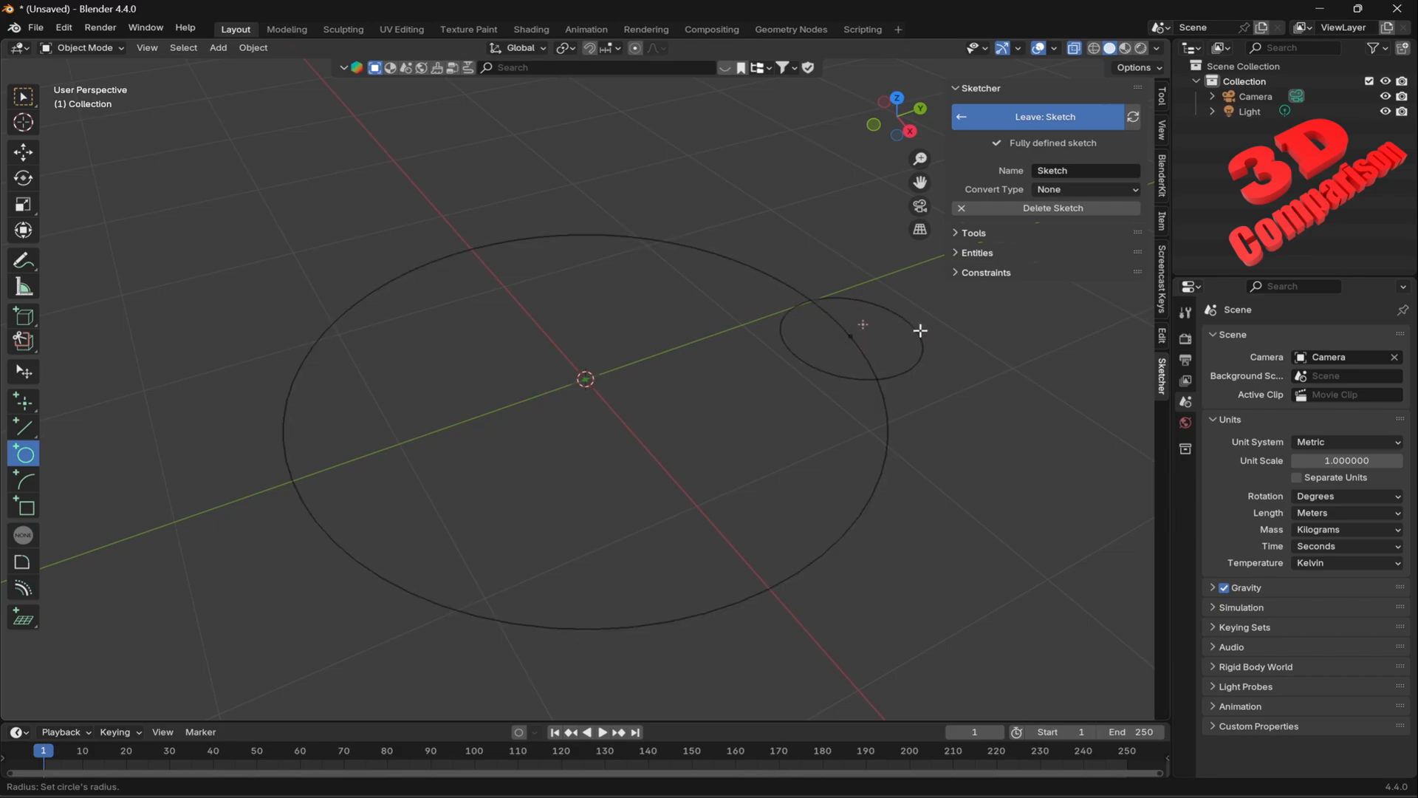
pyautogui.press('Escape')
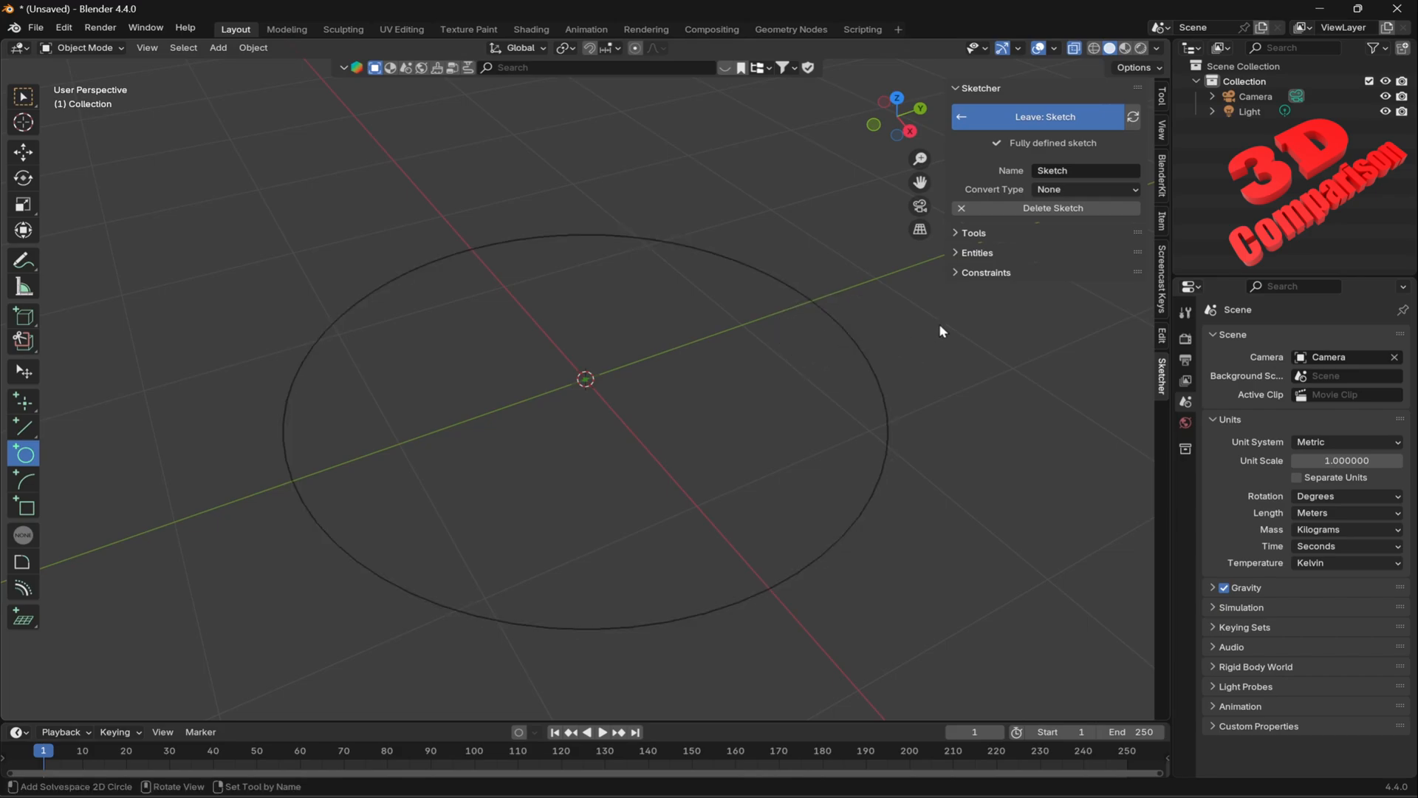
# Turn off the Fixed option of the circle's centre point, SlvsPoint2D(0), among the sketch entities.
pyautogui.click(958, 254)
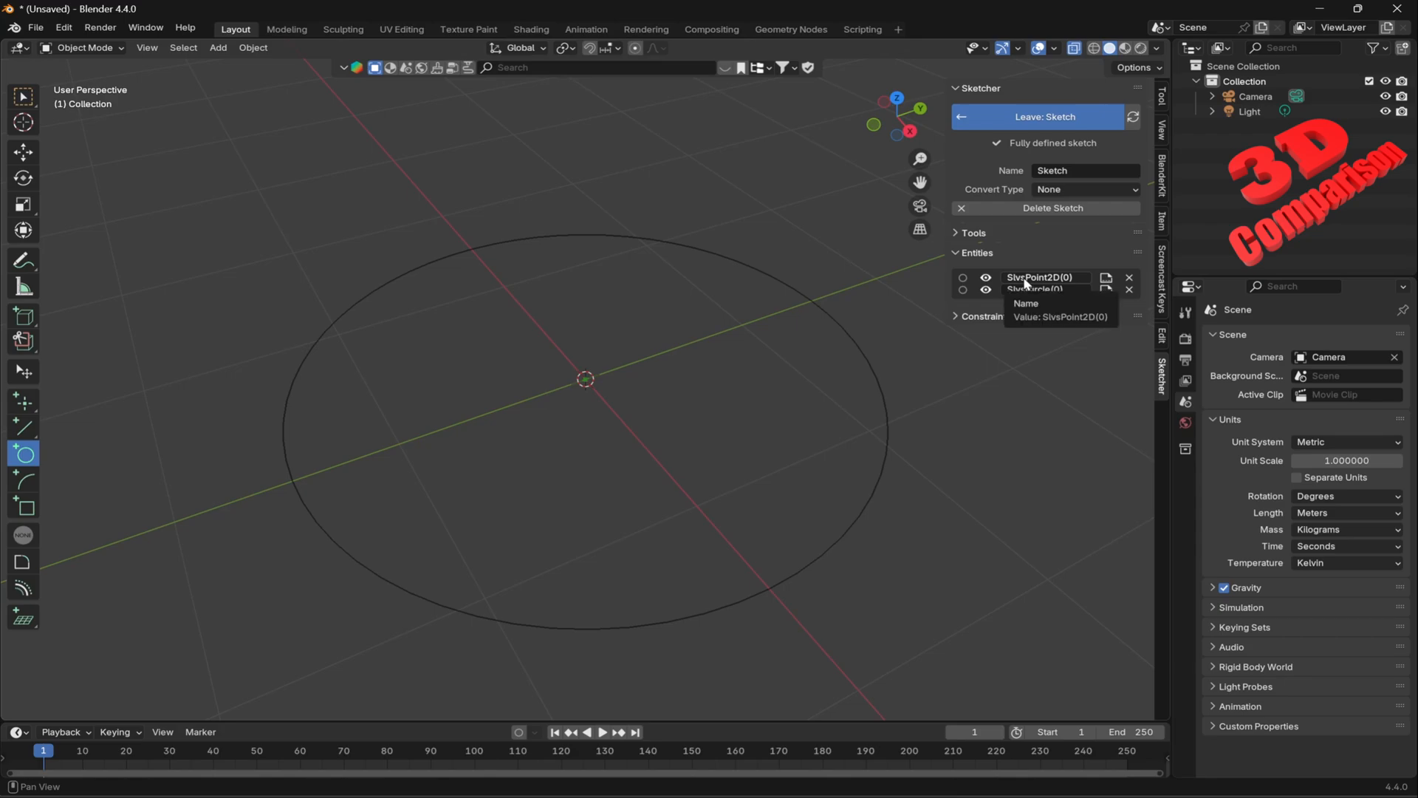
pyautogui.click(1105, 278)
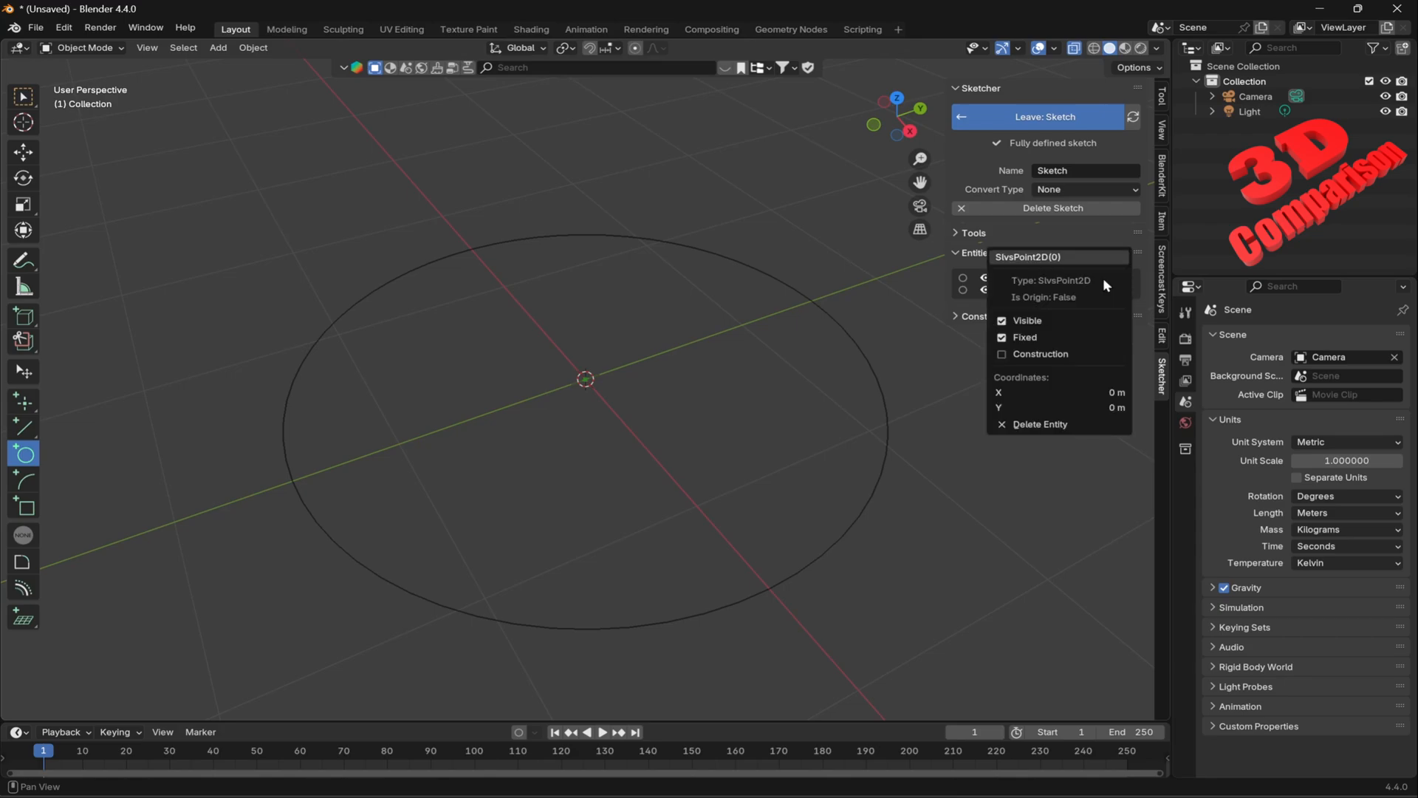
pyautogui.click(1002, 338)
# Move the circle freely within the sketch by its outline and its centre point, away from the origin.
pyautogui.click(586, 381)
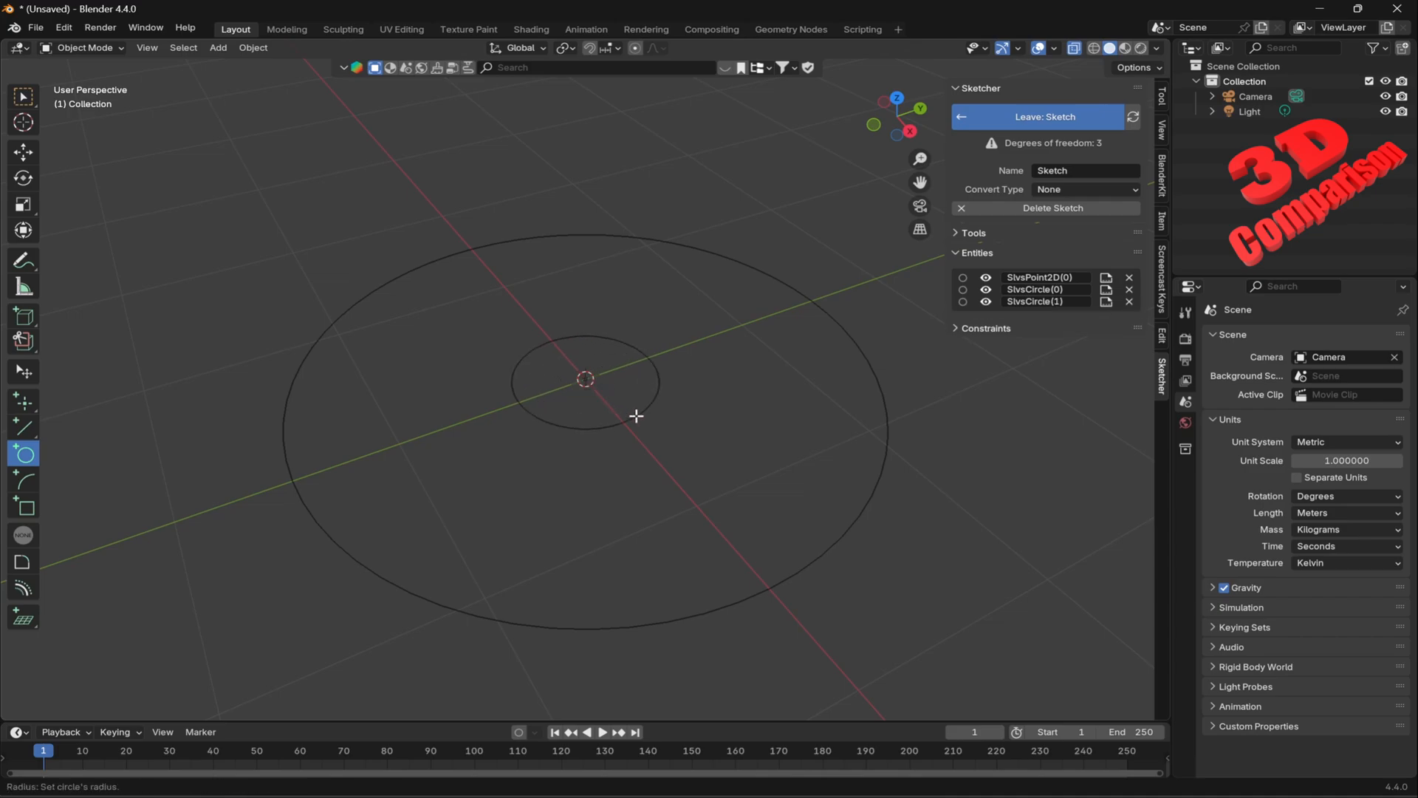
pyautogui.press('Escape')
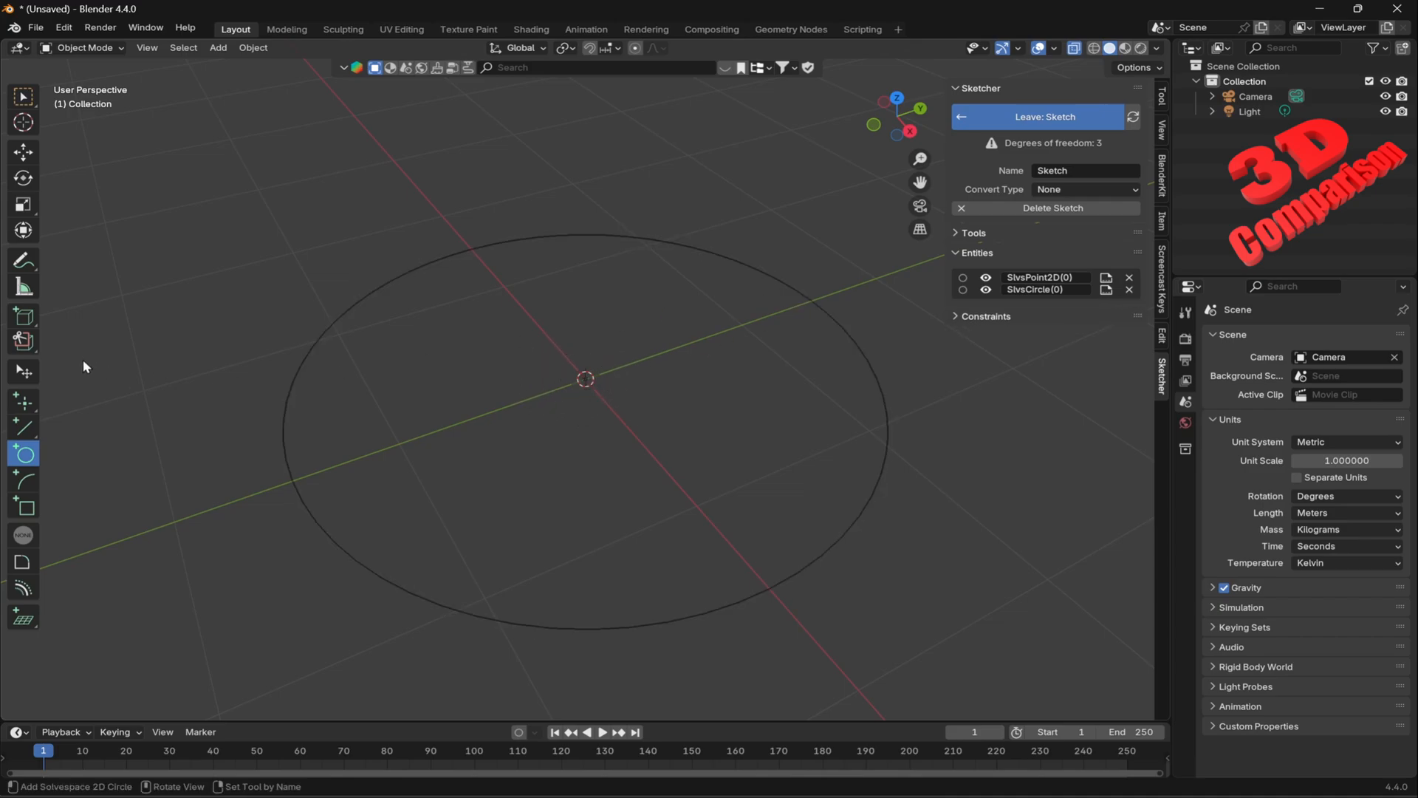
pyautogui.click(22, 373)
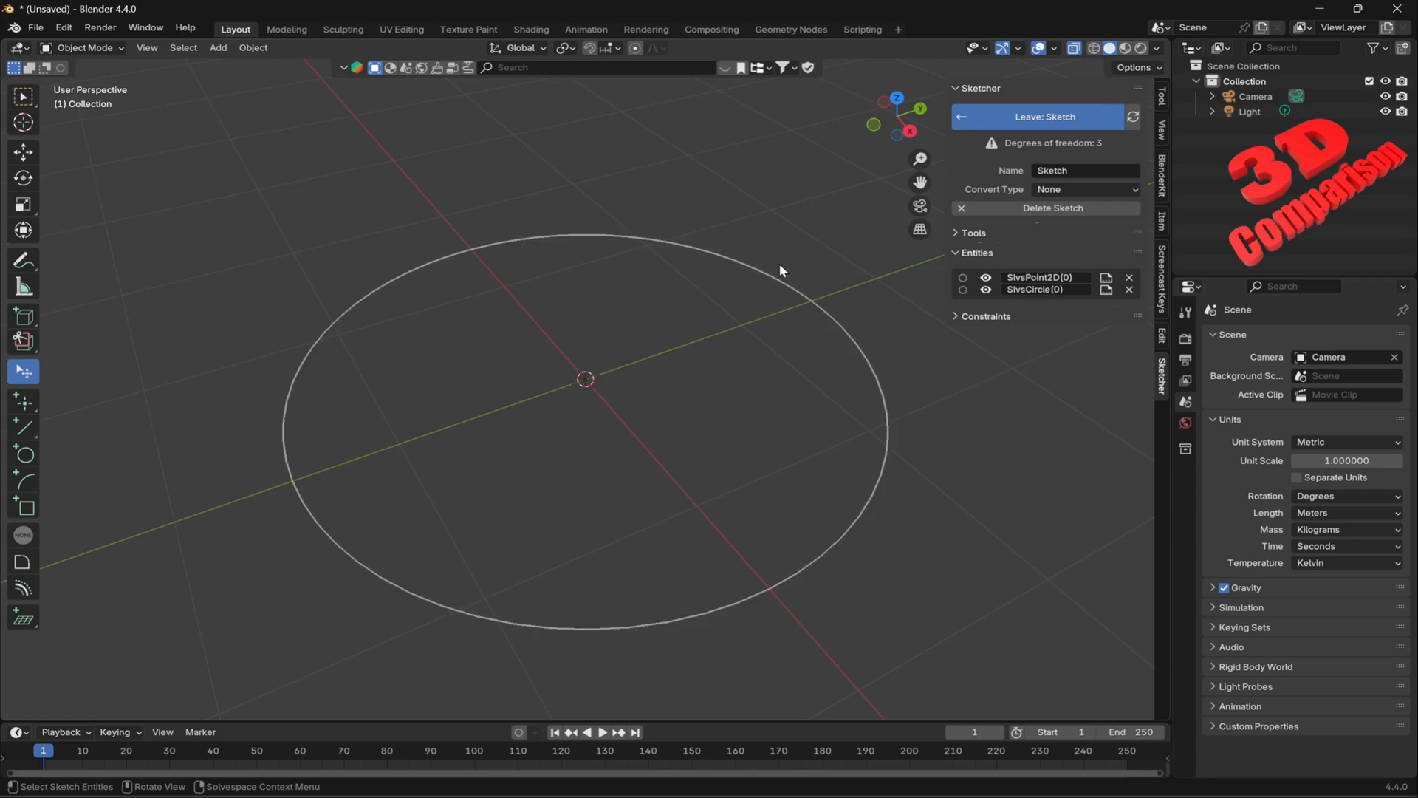
pyautogui.moveTo(778, 264); pyautogui.dragTo(798, 222)
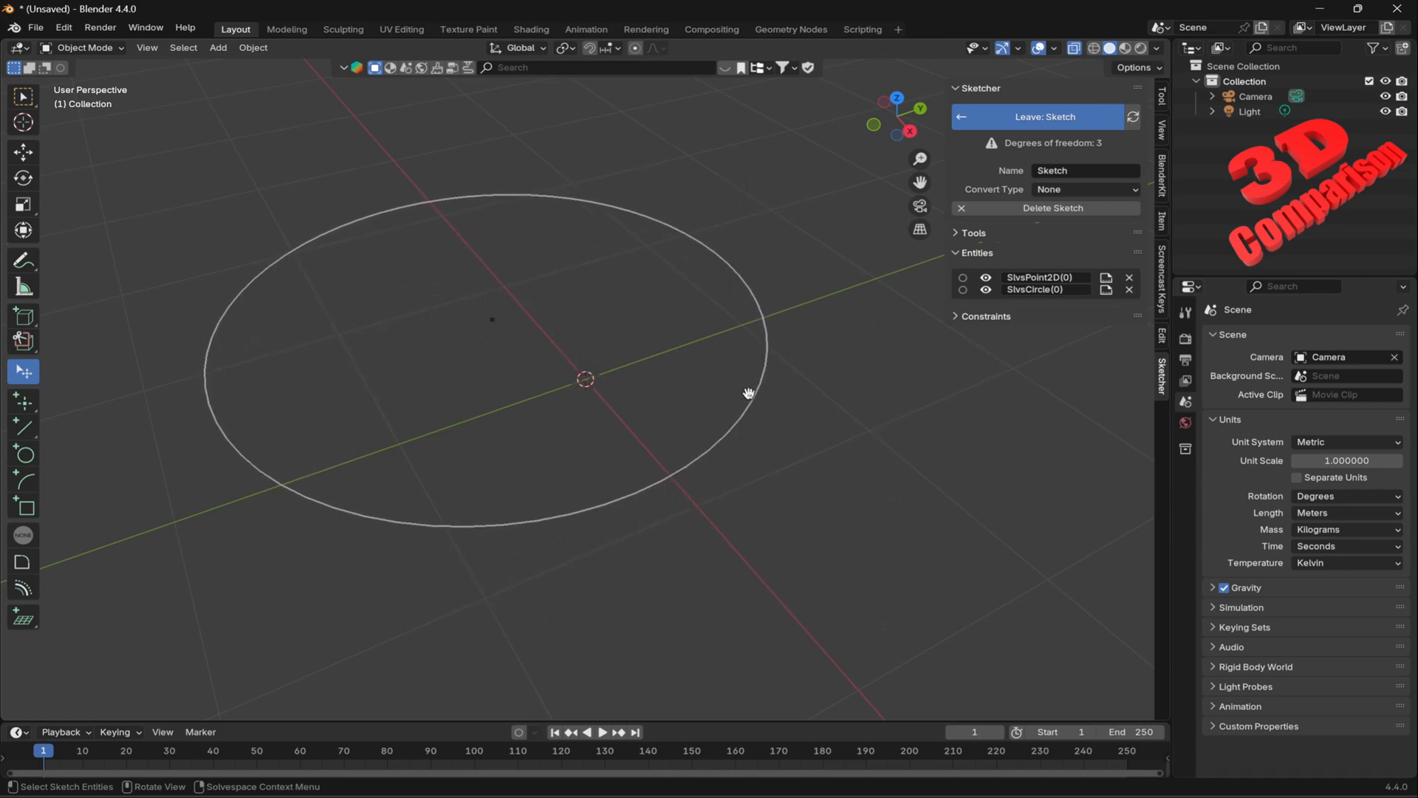
pyautogui.moveTo(503, 330); pyautogui.dragTo(584, 441)
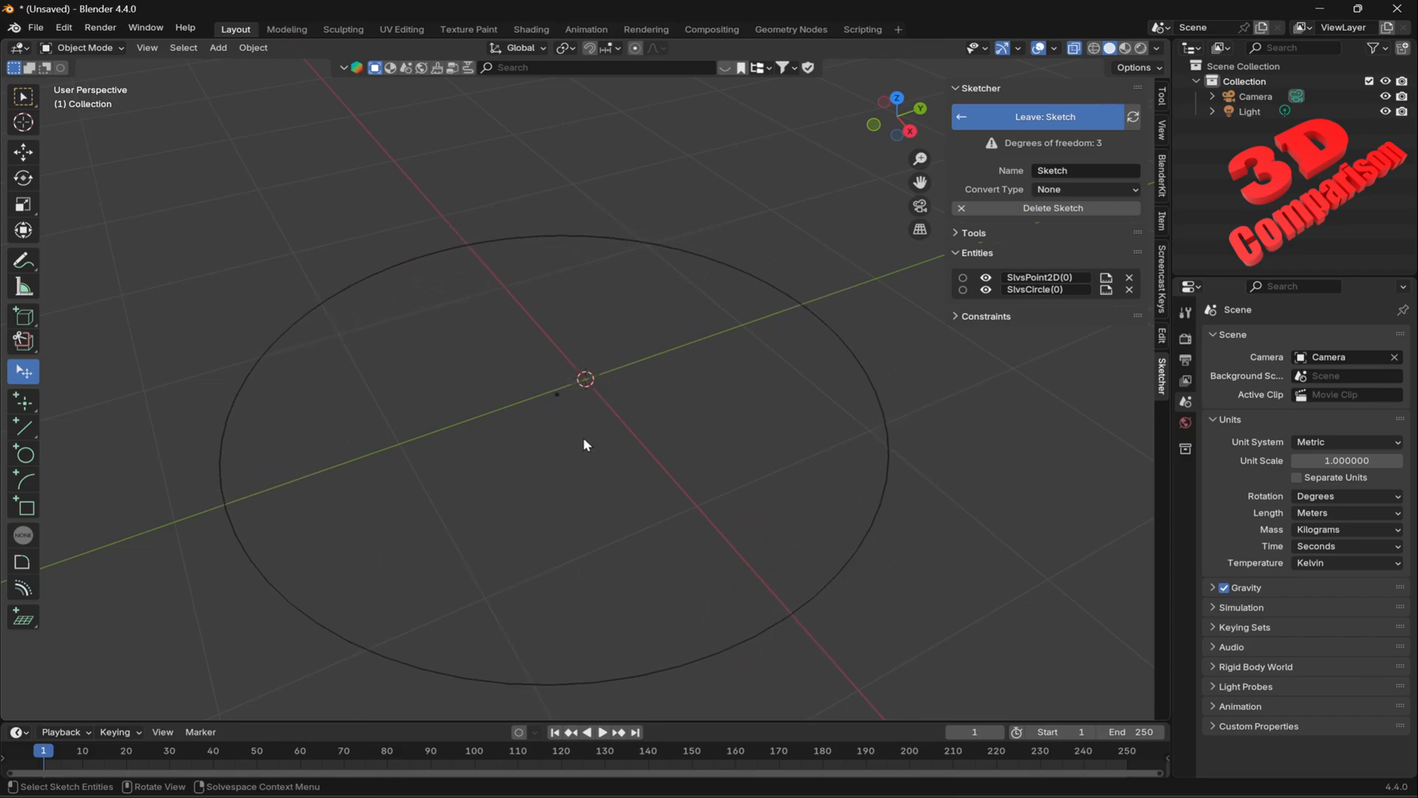
# Set the coordinates of the circle's centre point, SlvsPoint2D(0), to X 0 m and Y 0 m.
pyautogui.click(561, 395)
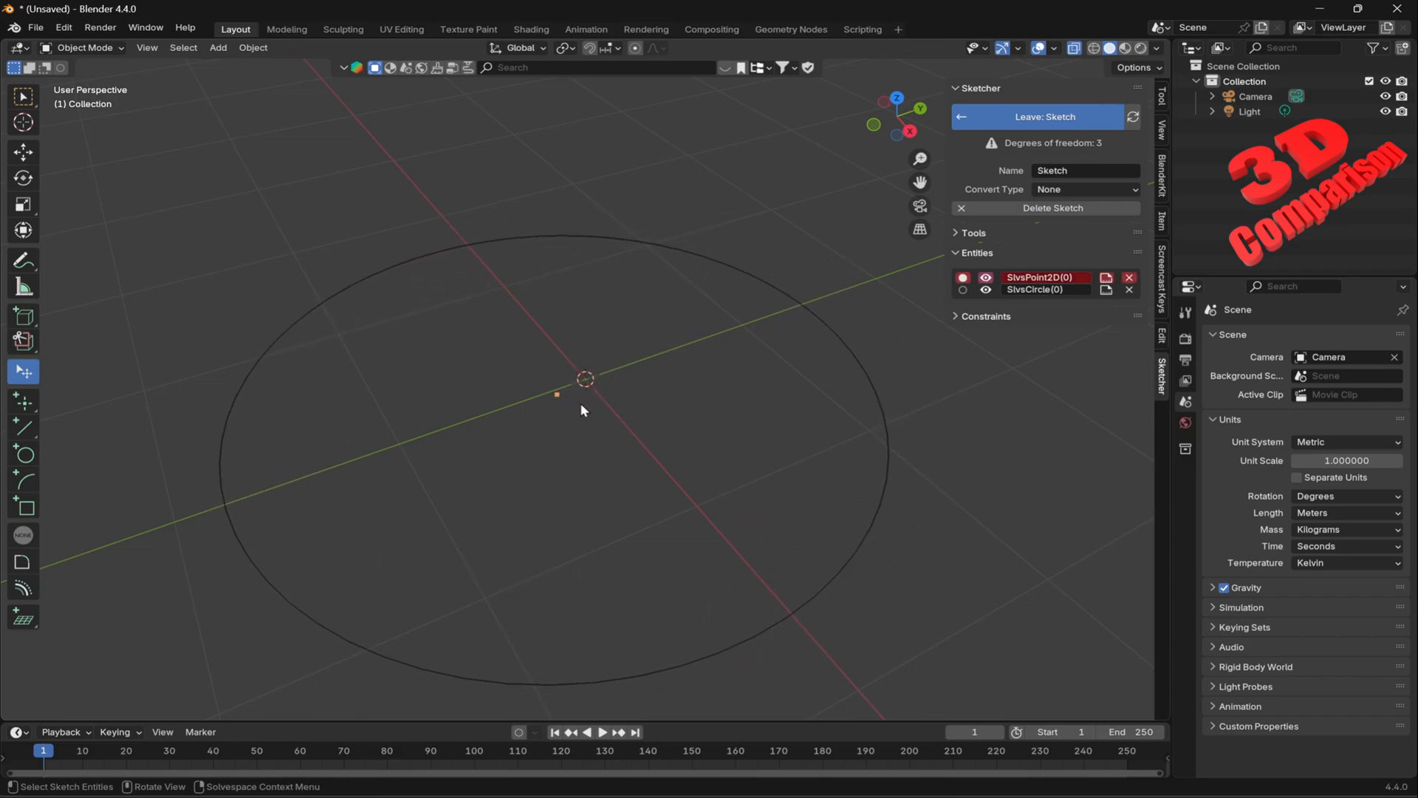
pyautogui.click(1106, 277)
pyautogui.click(1108, 332)
pyautogui.write('0')
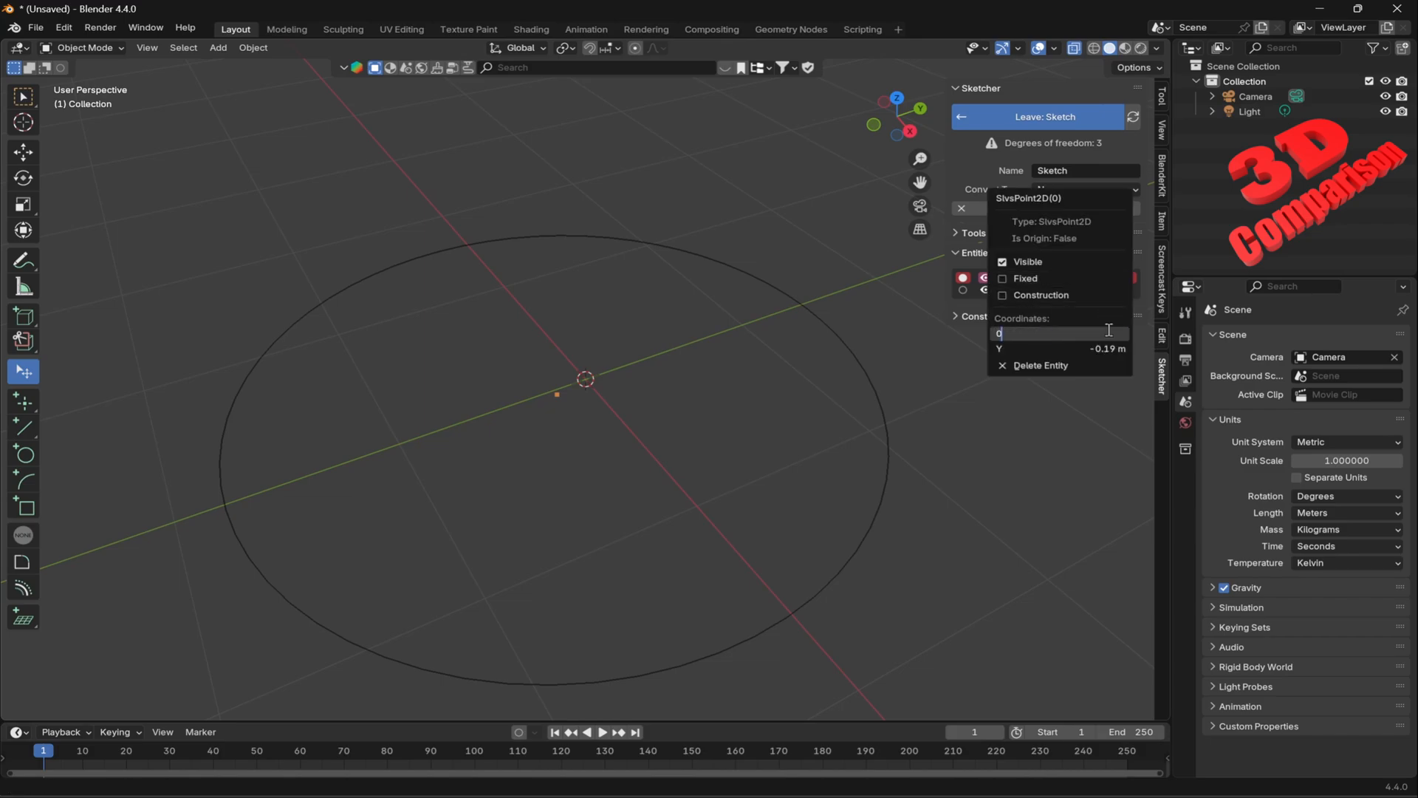
pyautogui.press('Return')
pyautogui.click(1106, 278)
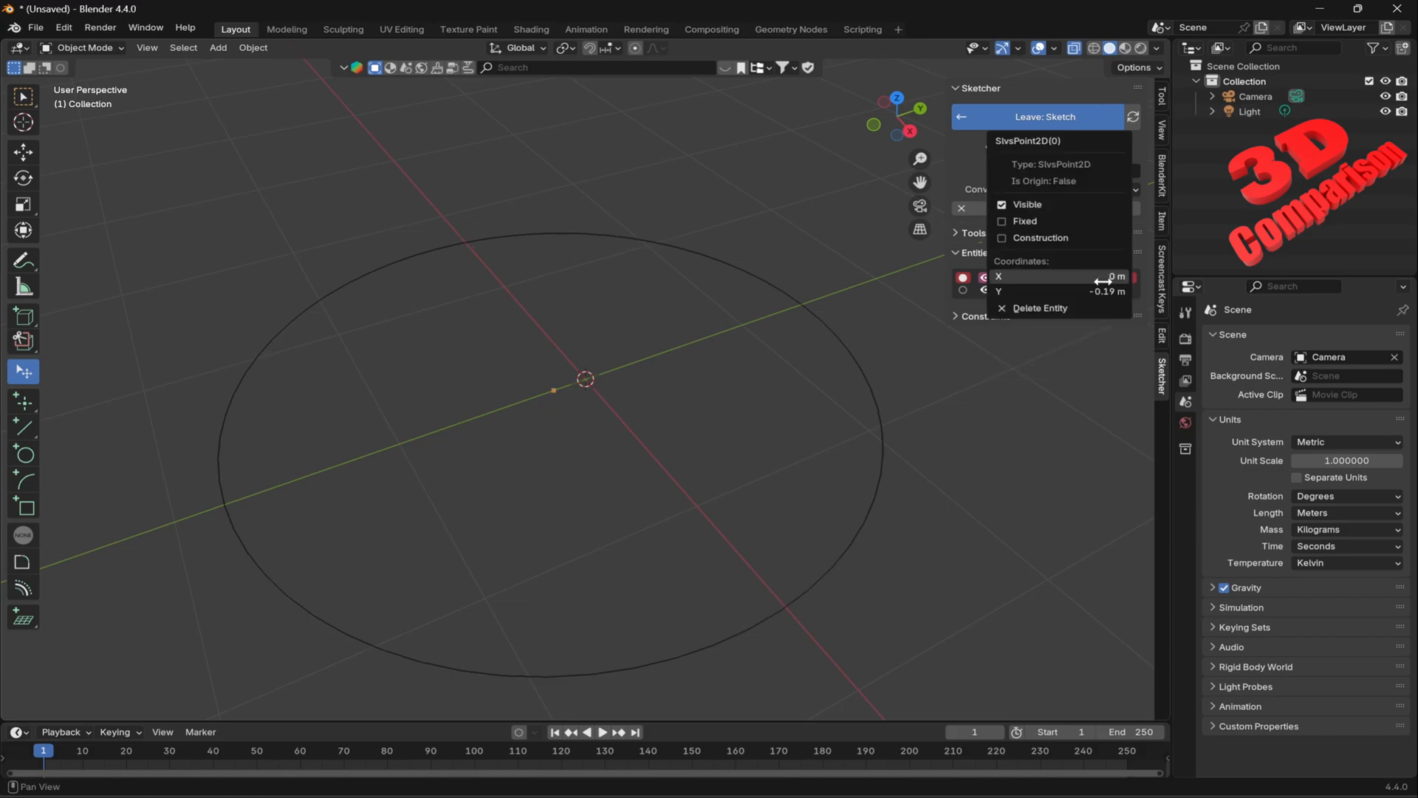
pyautogui.click(1112, 291)
pyautogui.write('0')
pyautogui.press('Return')
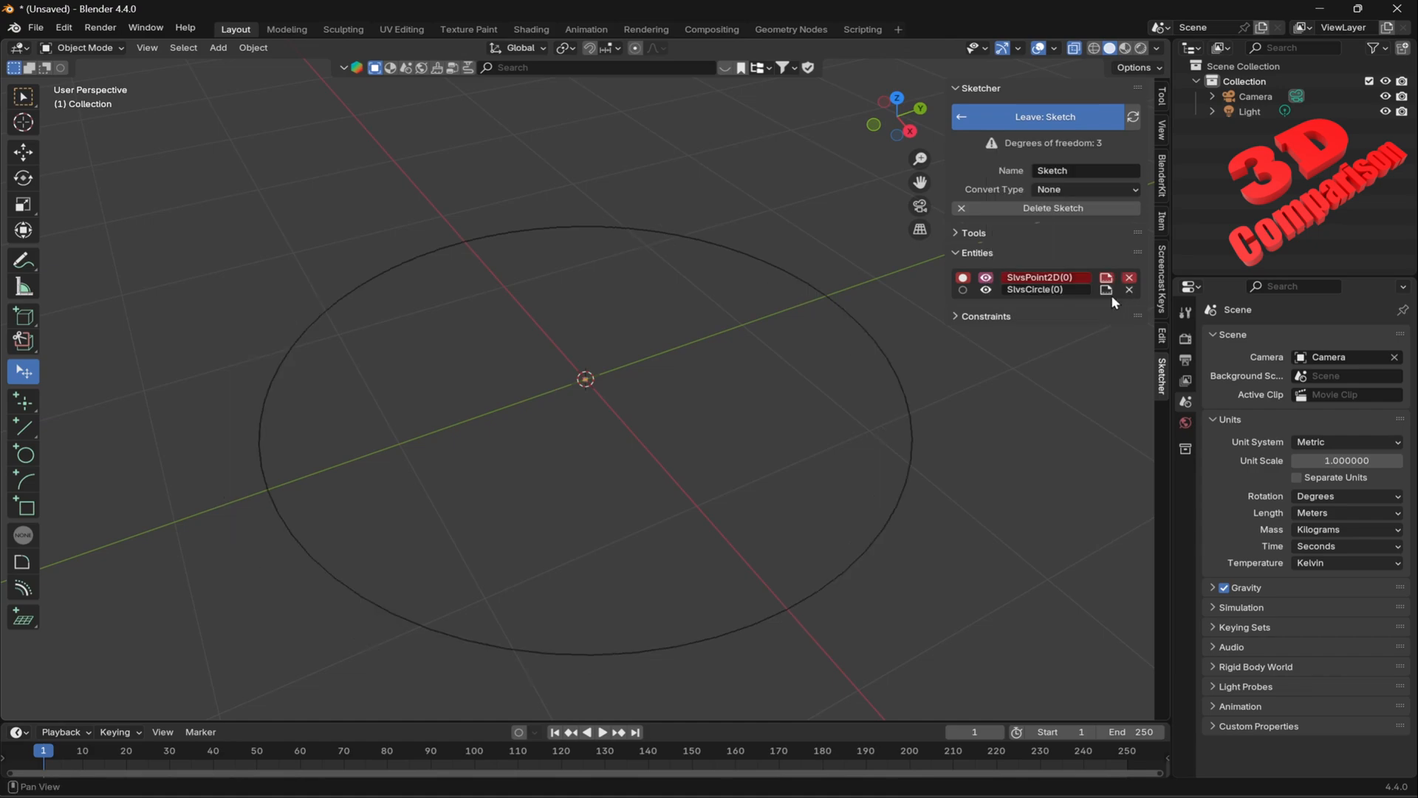
pyautogui.click(1025, 436)
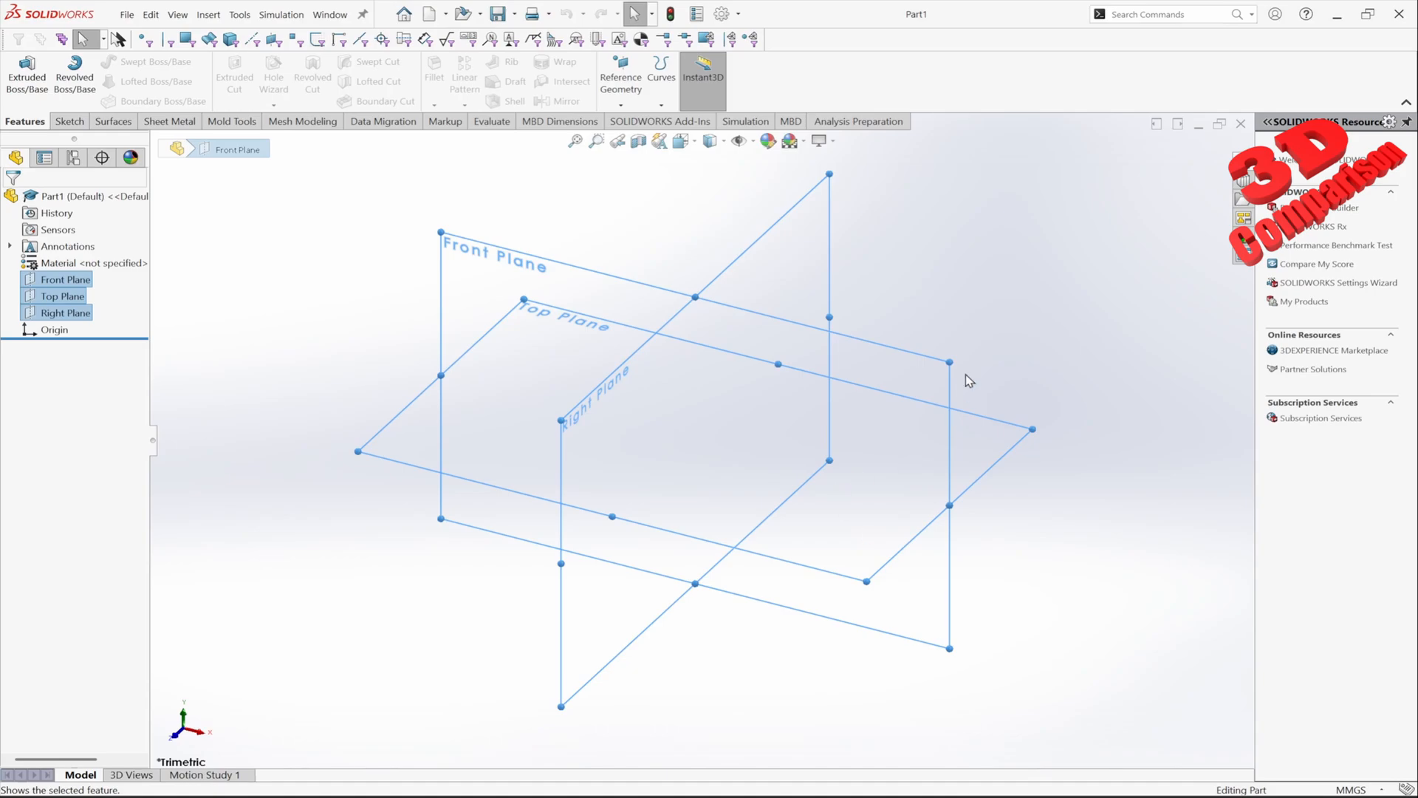
# Switch to SOLIDWORKS and start a new sketch on the Top Plane.
pyautogui.click(972, 297)
pyautogui.click(69, 122)
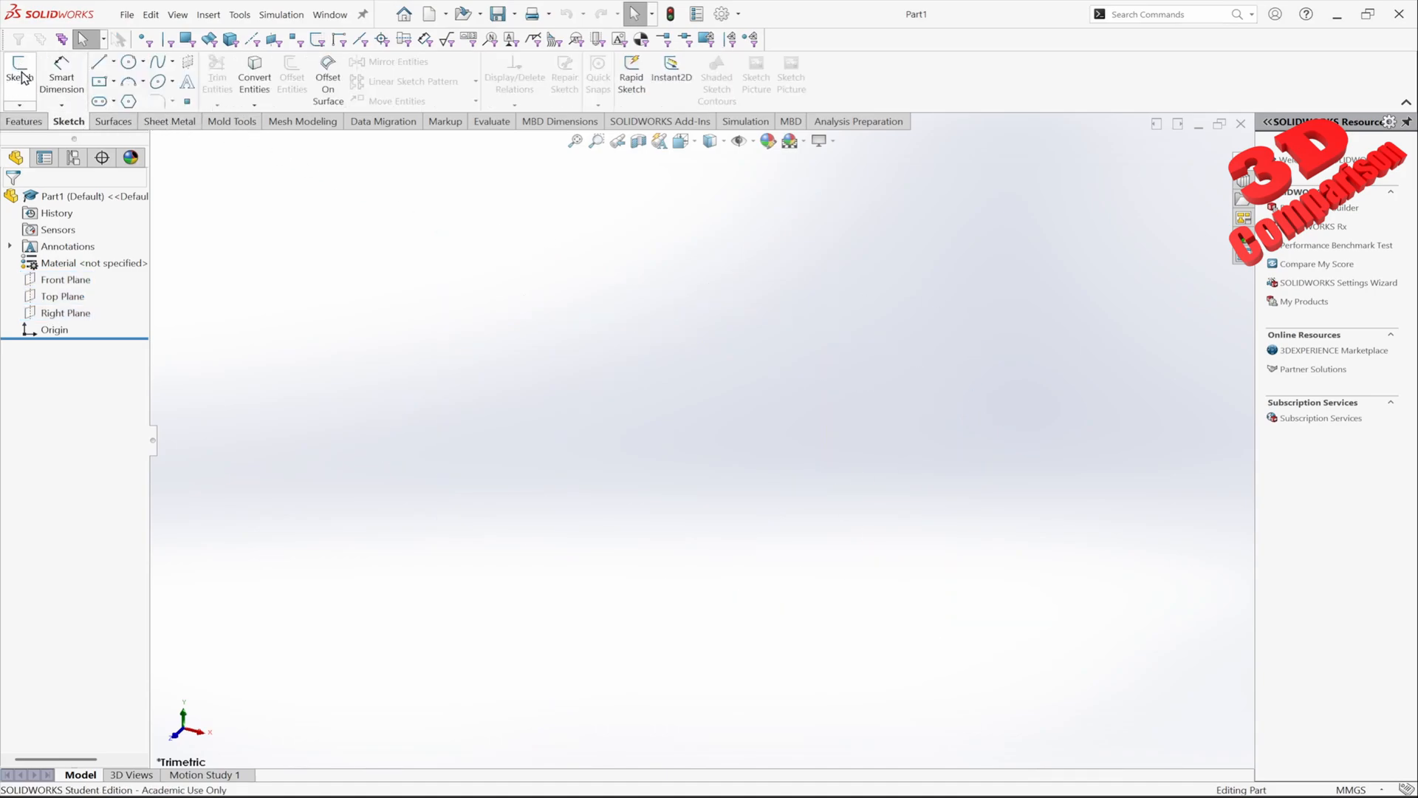
pyautogui.click(50, 297)
pyautogui.click(50, 297)
pyautogui.click(20, 70)
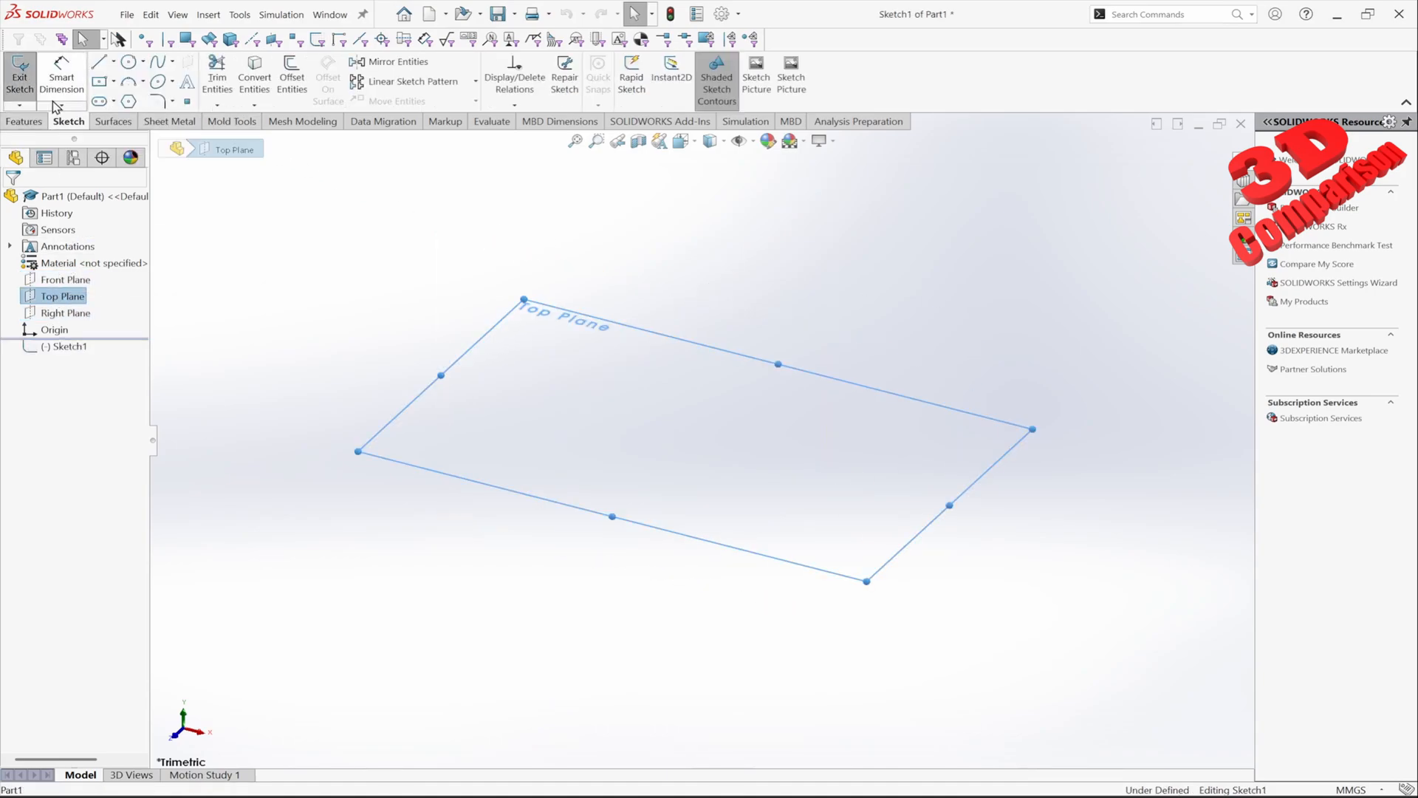
# Draw a circle centred on the origin with a 1500 mm diameter and place its dimension label outside the circle.
pyautogui.click(129, 61)
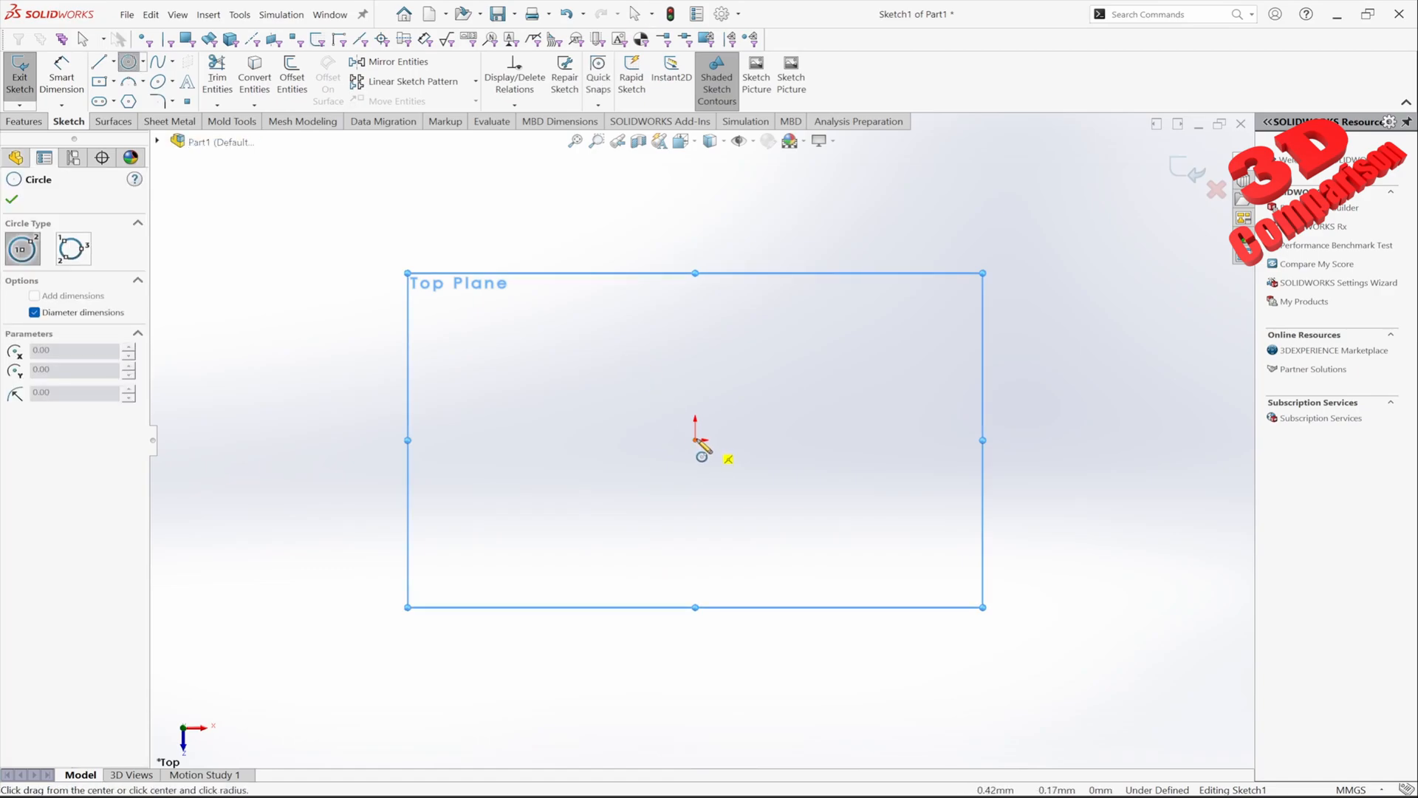
pyautogui.click(696, 441)
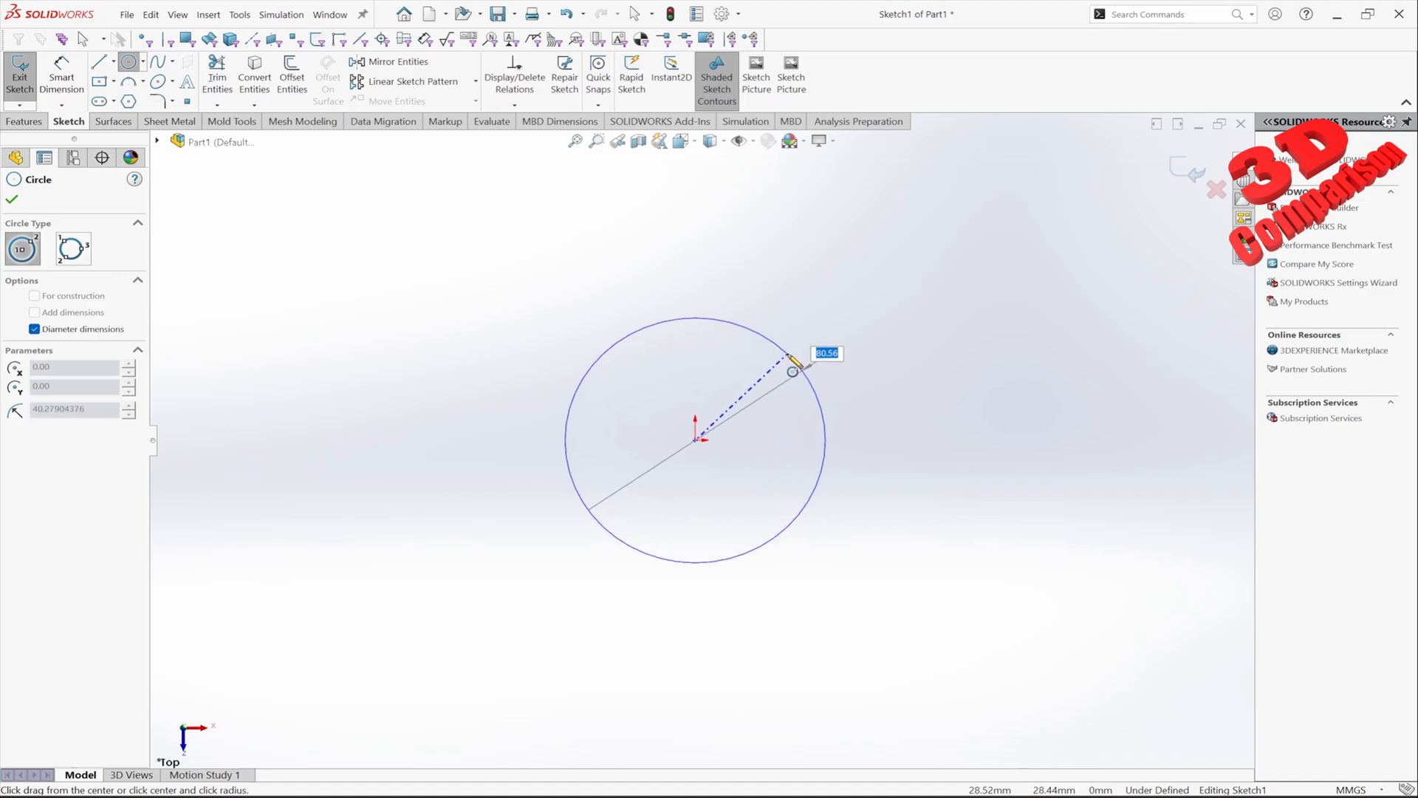
pyautogui.write('1500')
pyautogui.press('Return')
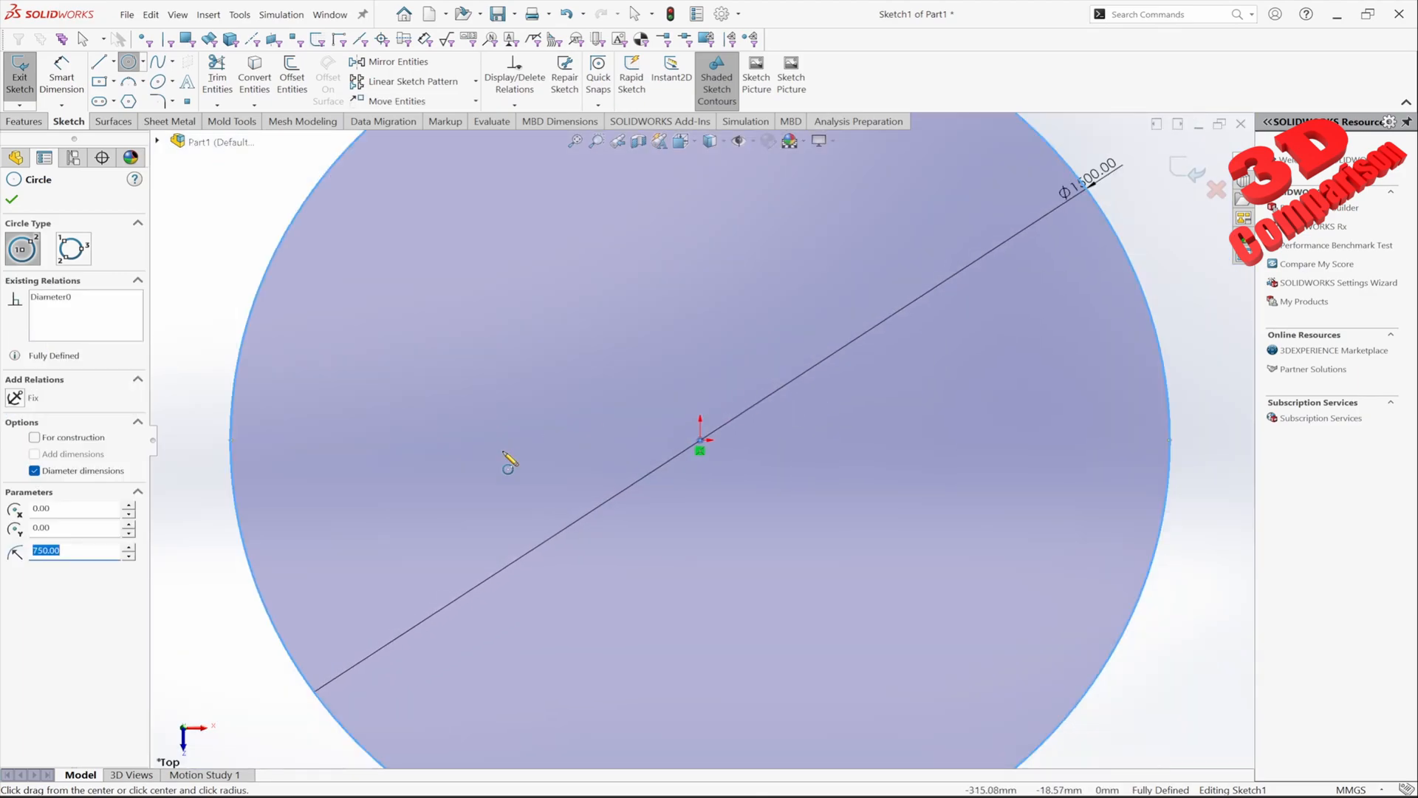
pyautogui.scroll(3, 670, 447)
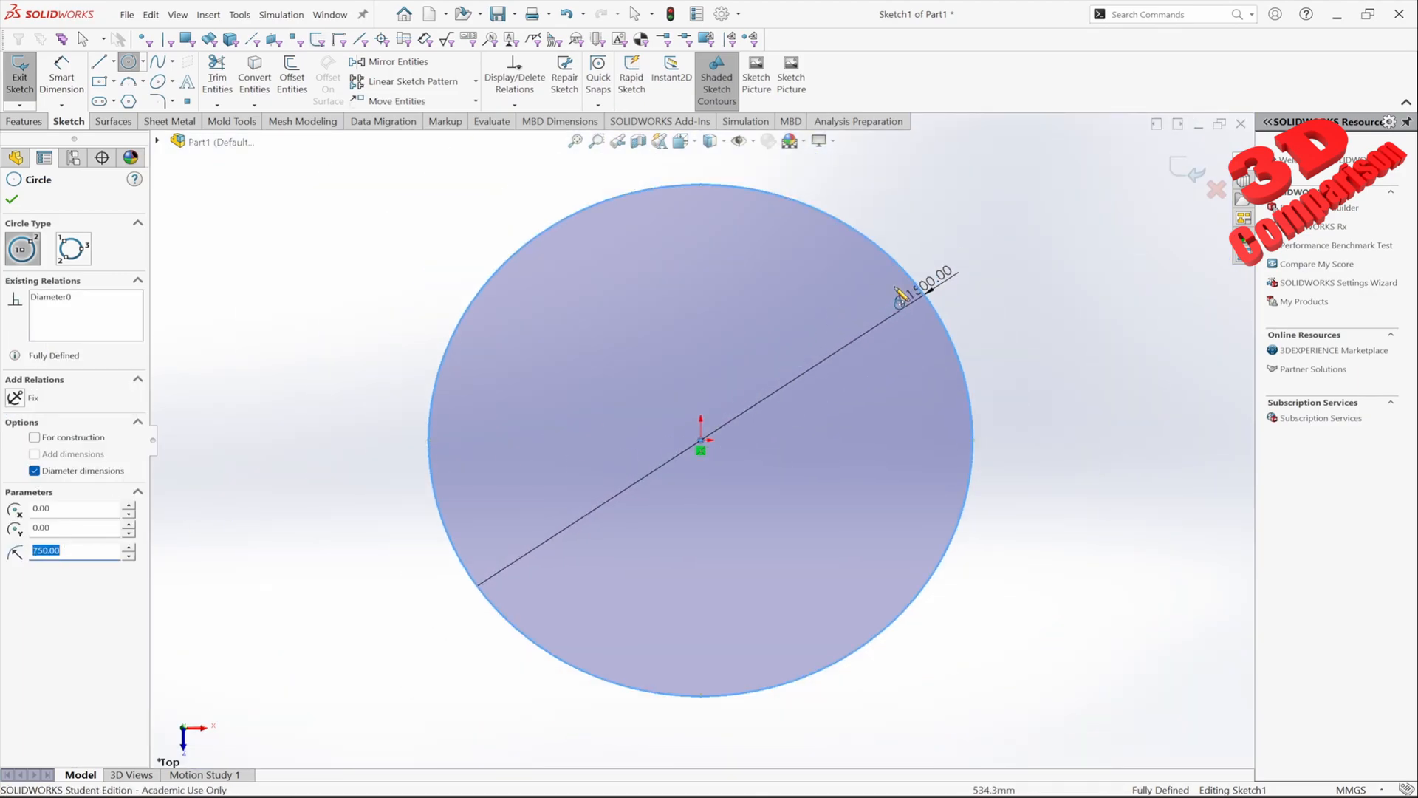
pyautogui.press('Escape')
pyautogui.click(964, 266)
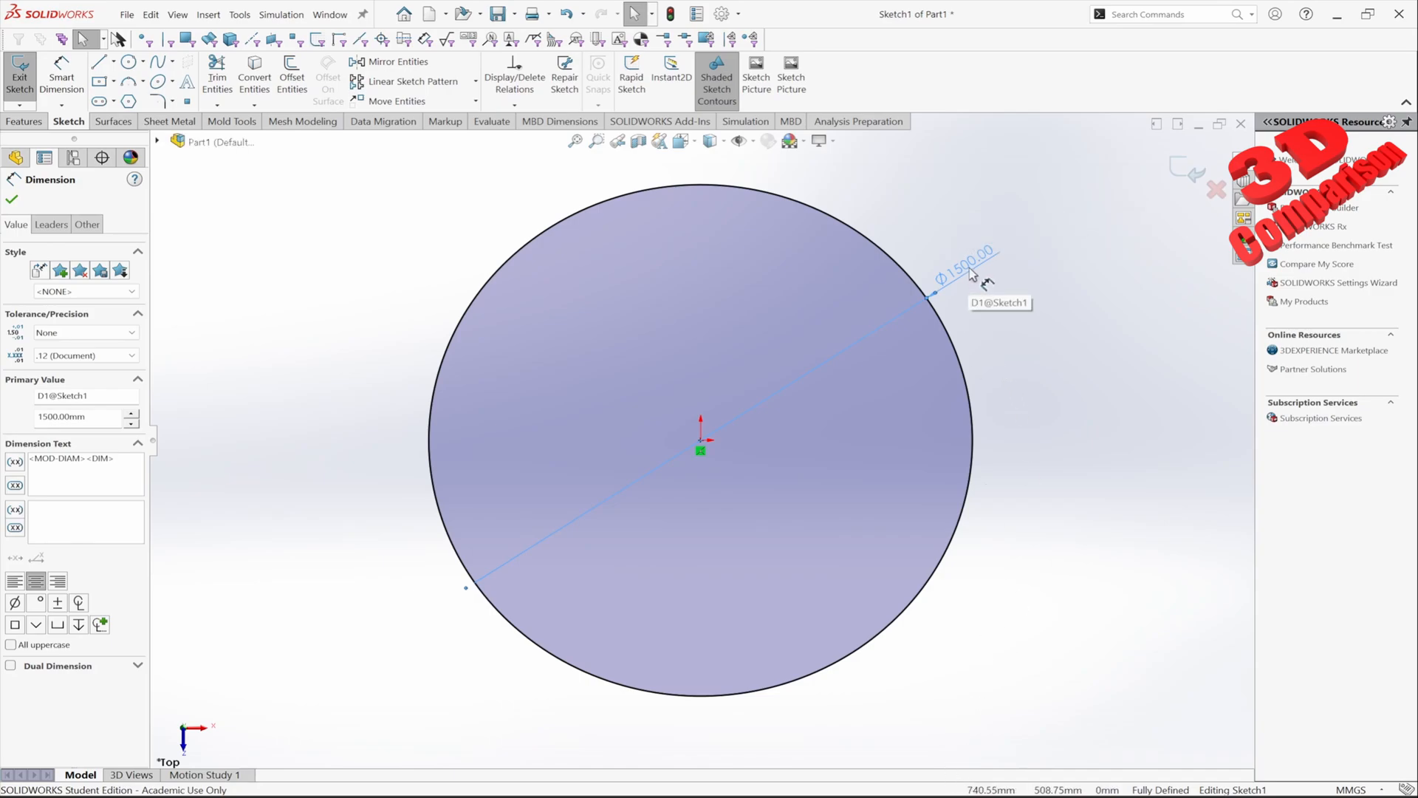
pyautogui.press('Escape')
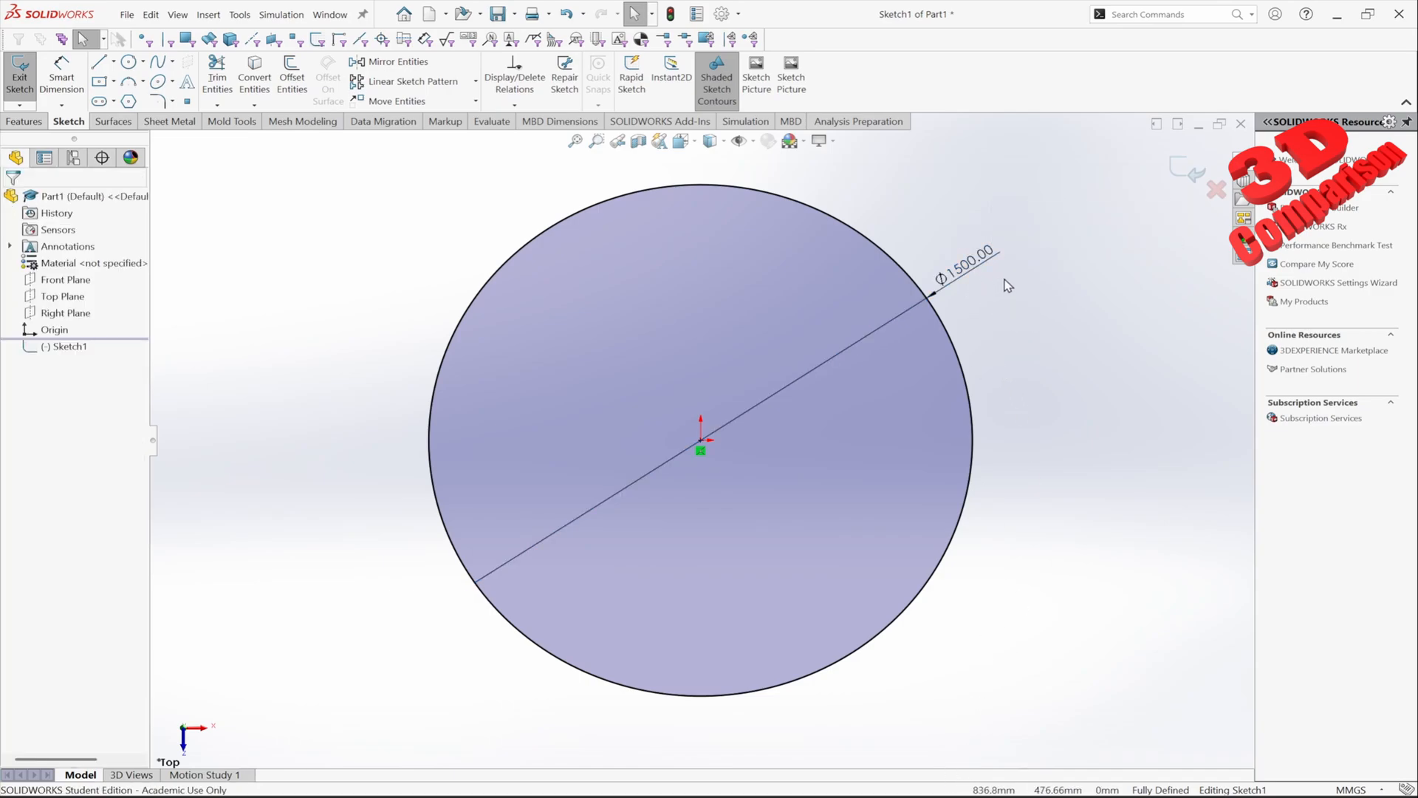
# Set the circle's diameter dimension to 200 mm.
pyautogui.moveTo(862, 501); pyautogui.dragTo(809, 515, button='middle')
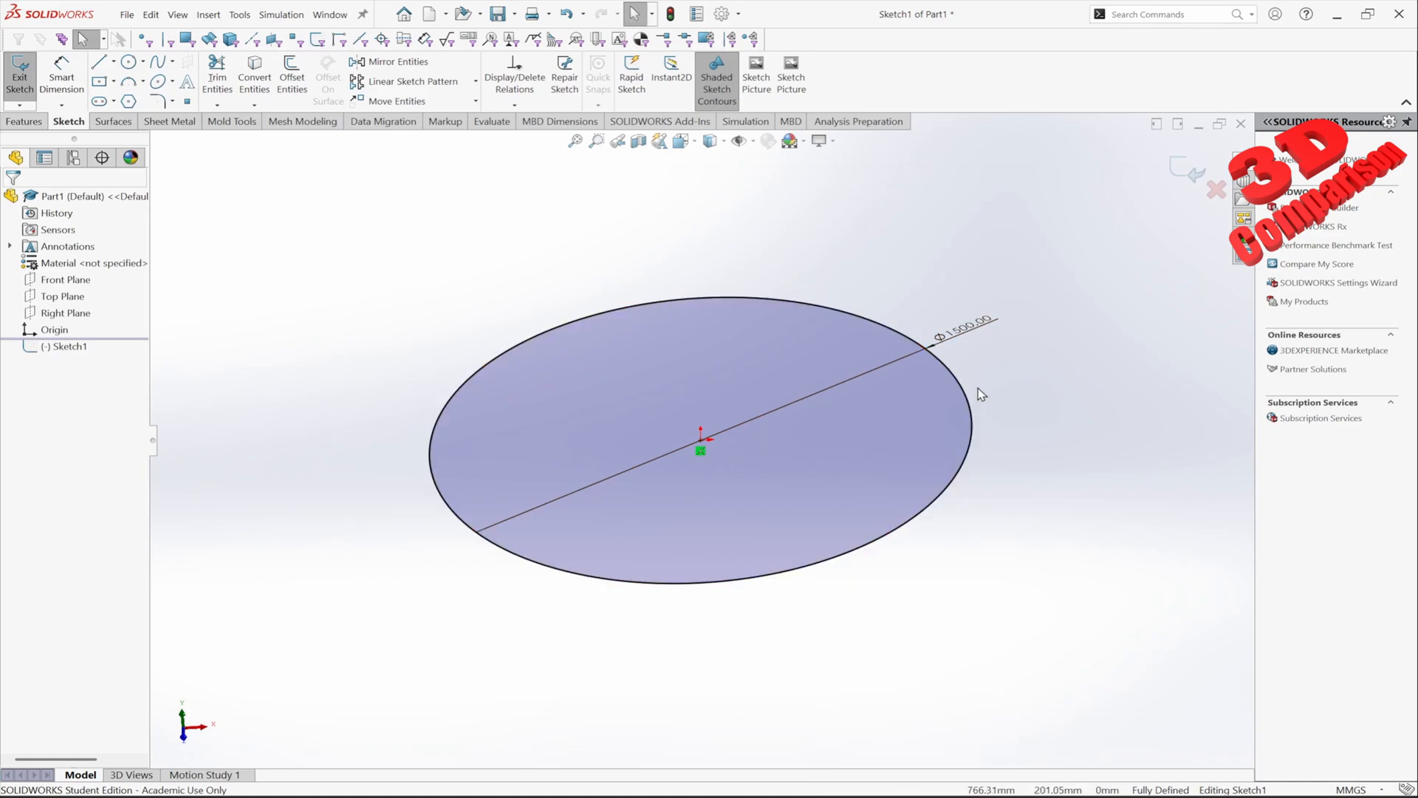
pyautogui.doubleClick(978, 335)
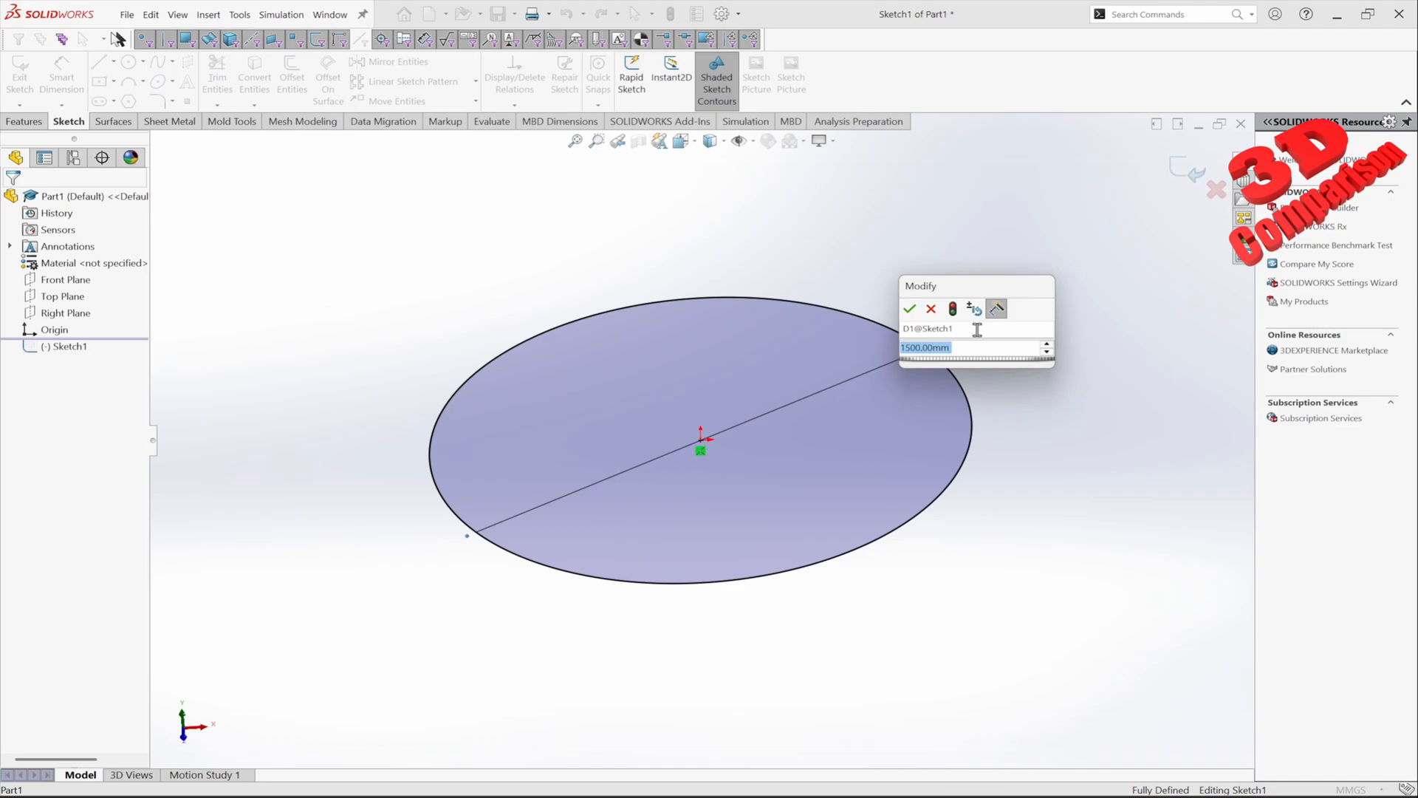
pyautogui.write('200')
pyautogui.press('Return')
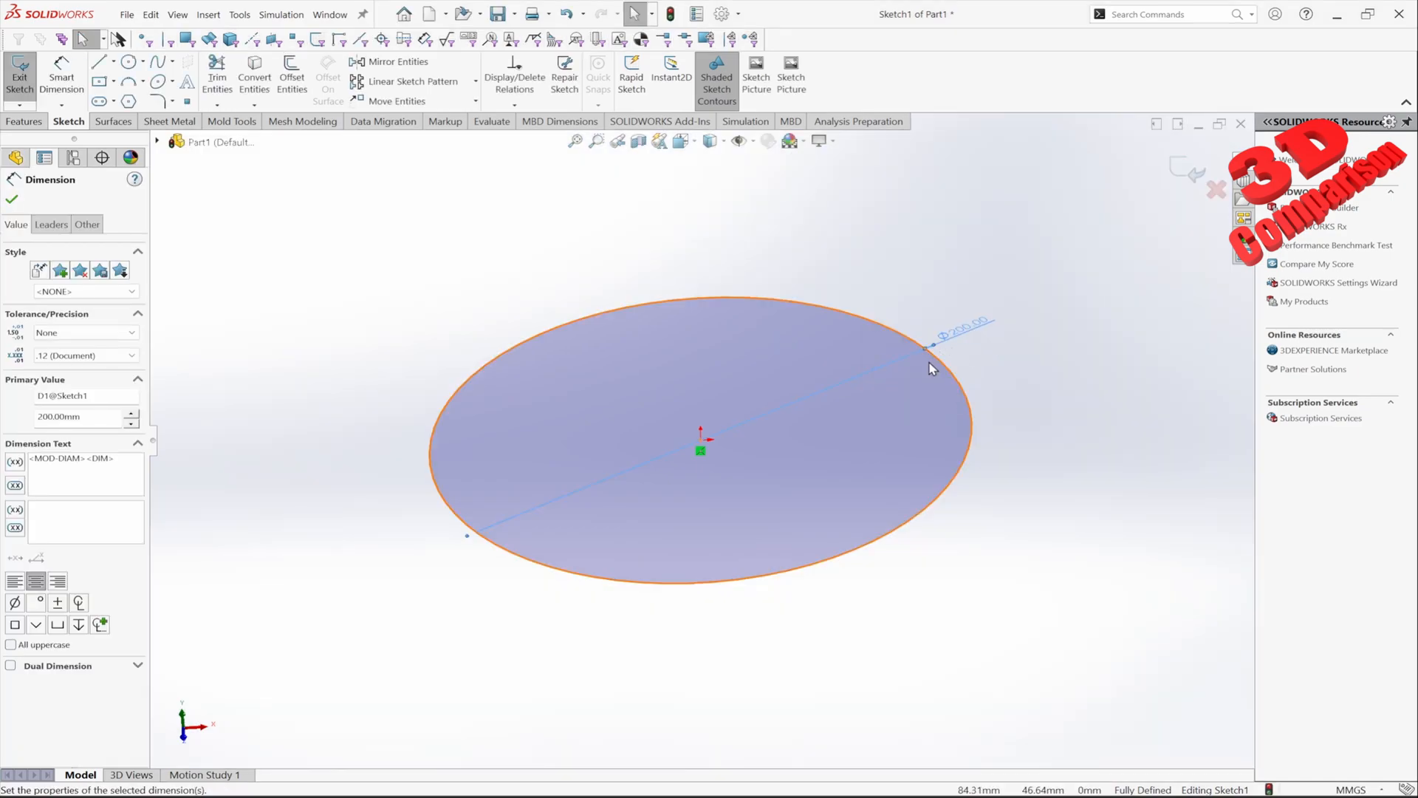
pyautogui.moveTo(889, 468); pyautogui.dragTo(911, 393, button='middle')
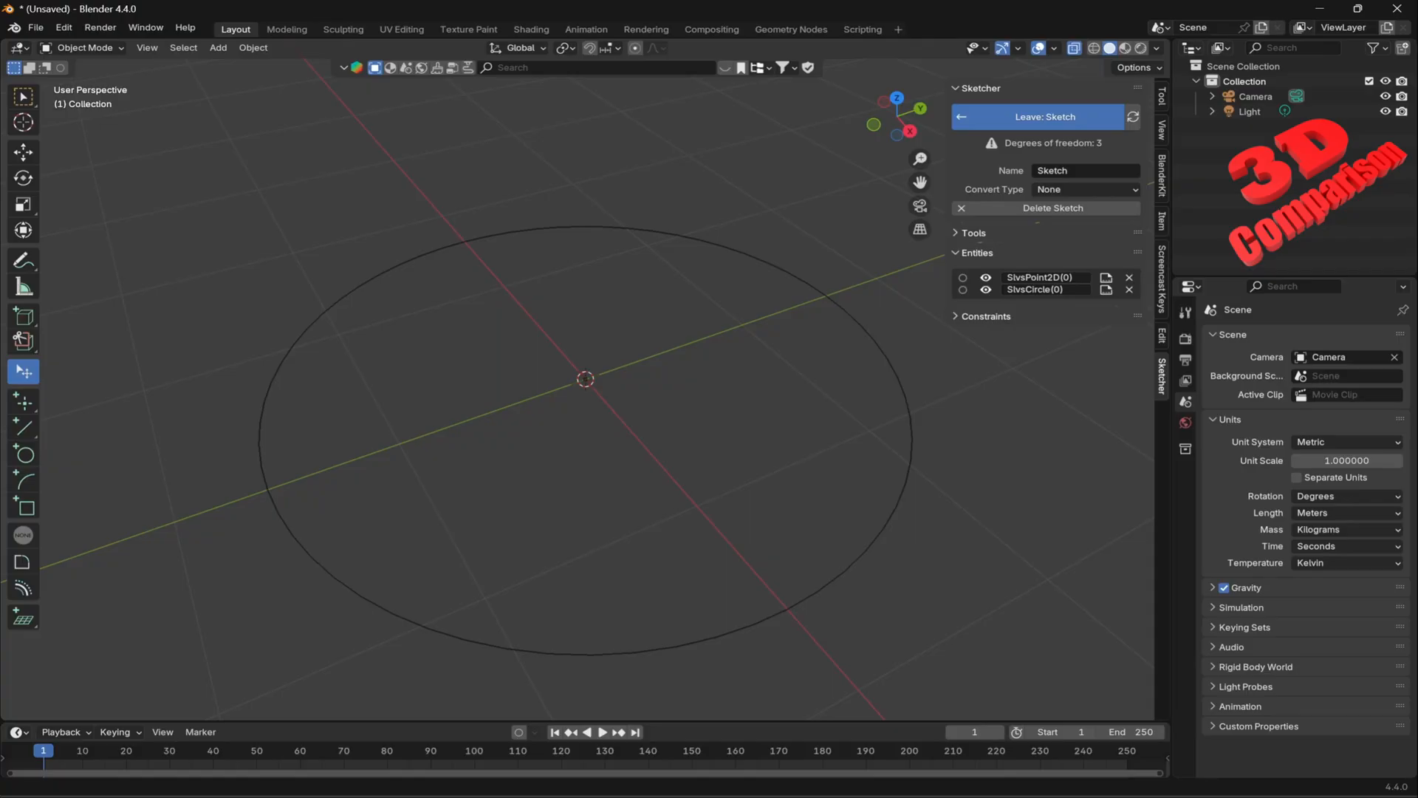
# Switch to Blender and open the properties of the circle entity, SlvsCircle(0).
pyautogui.click(891, 365)
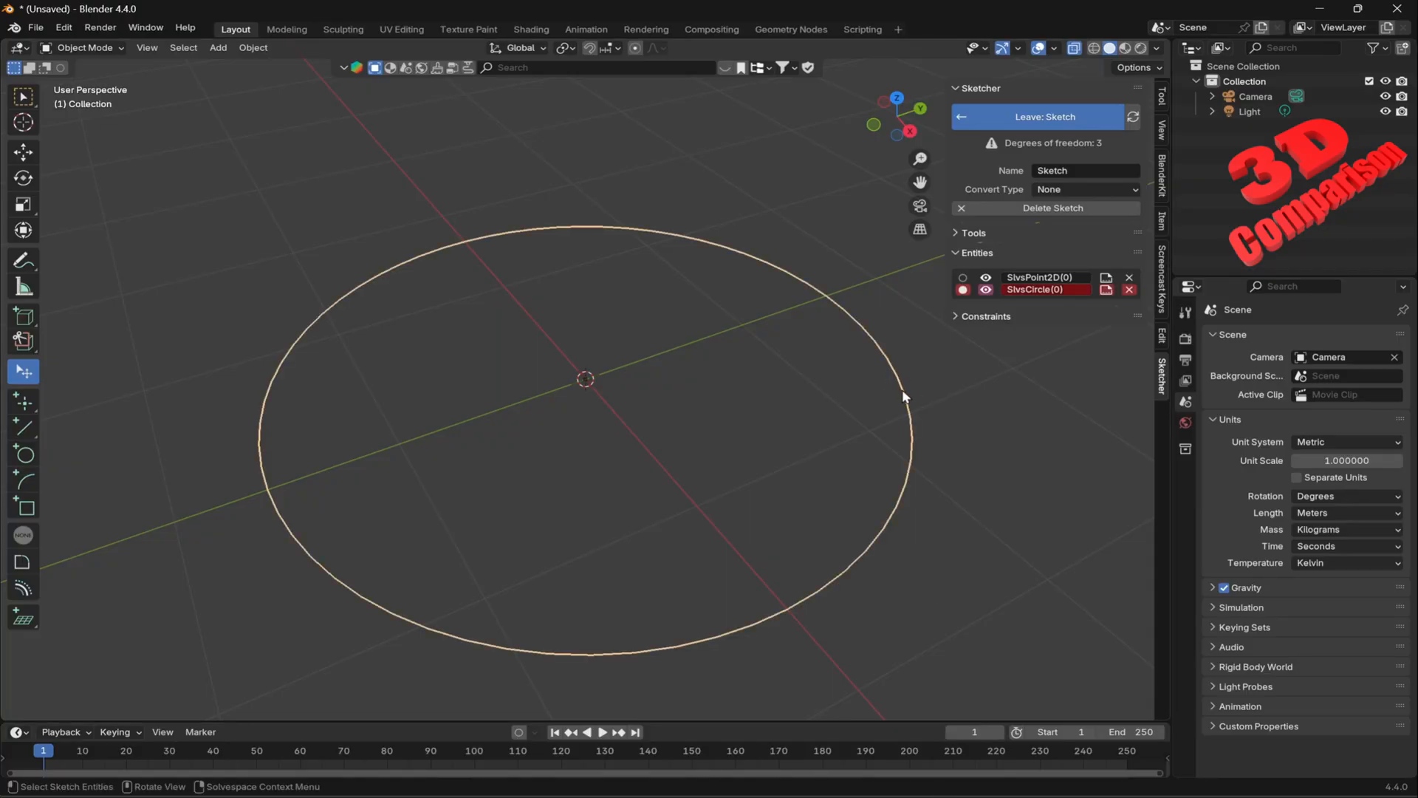
pyautogui.click(981, 423)
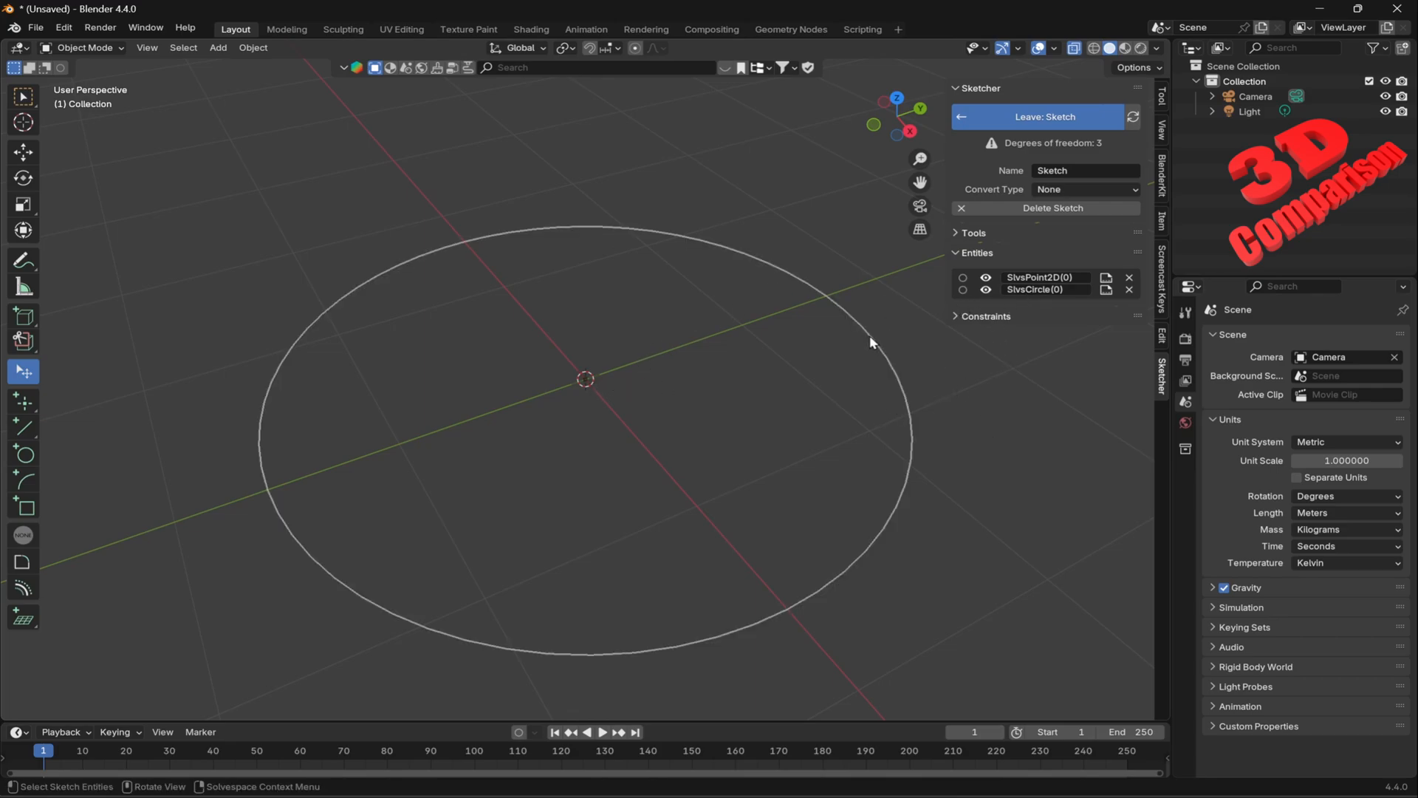
pyautogui.click(1106, 290)
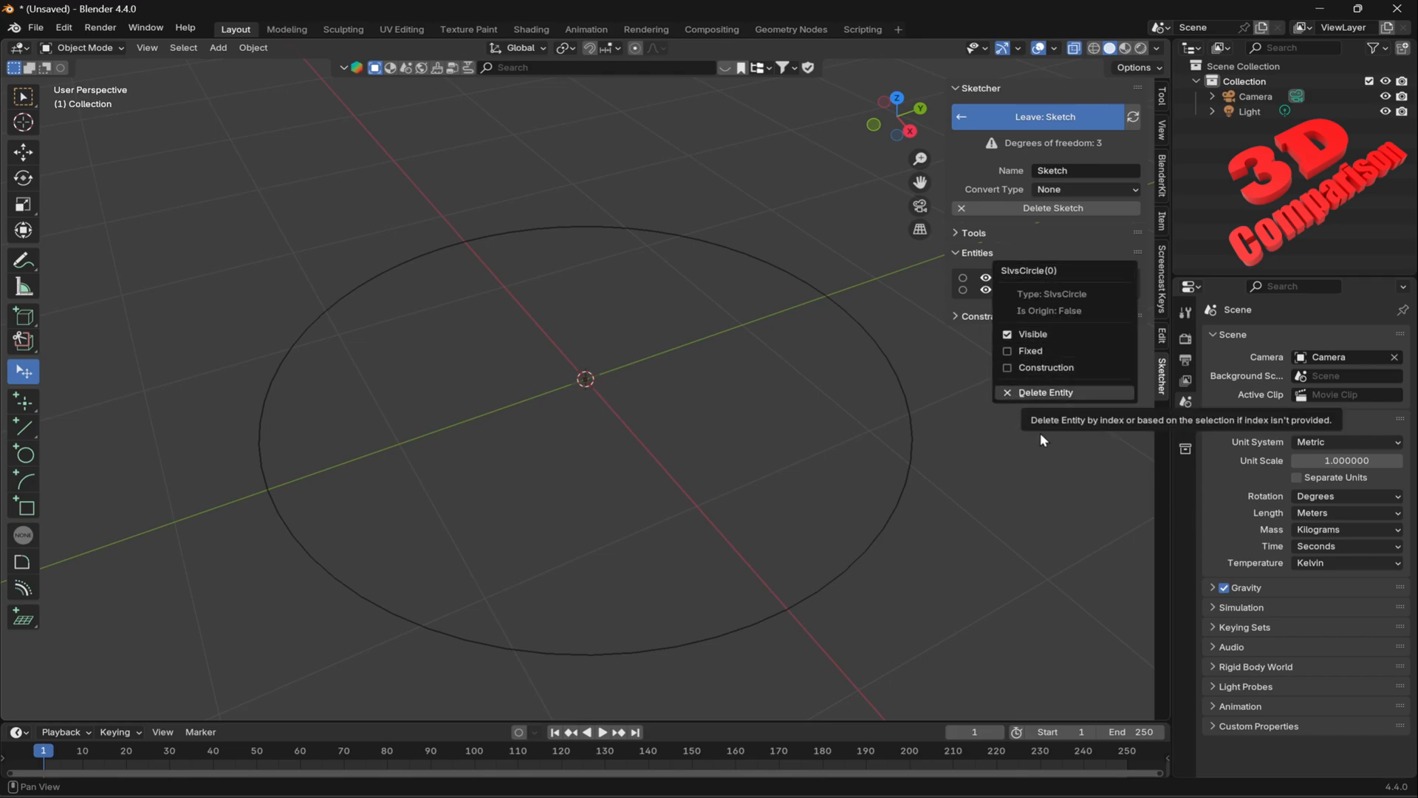
# Expand the sketch's constraint list and constraint tools, and add a Diameter constraint to the circle.
pyautogui.click(987, 317)
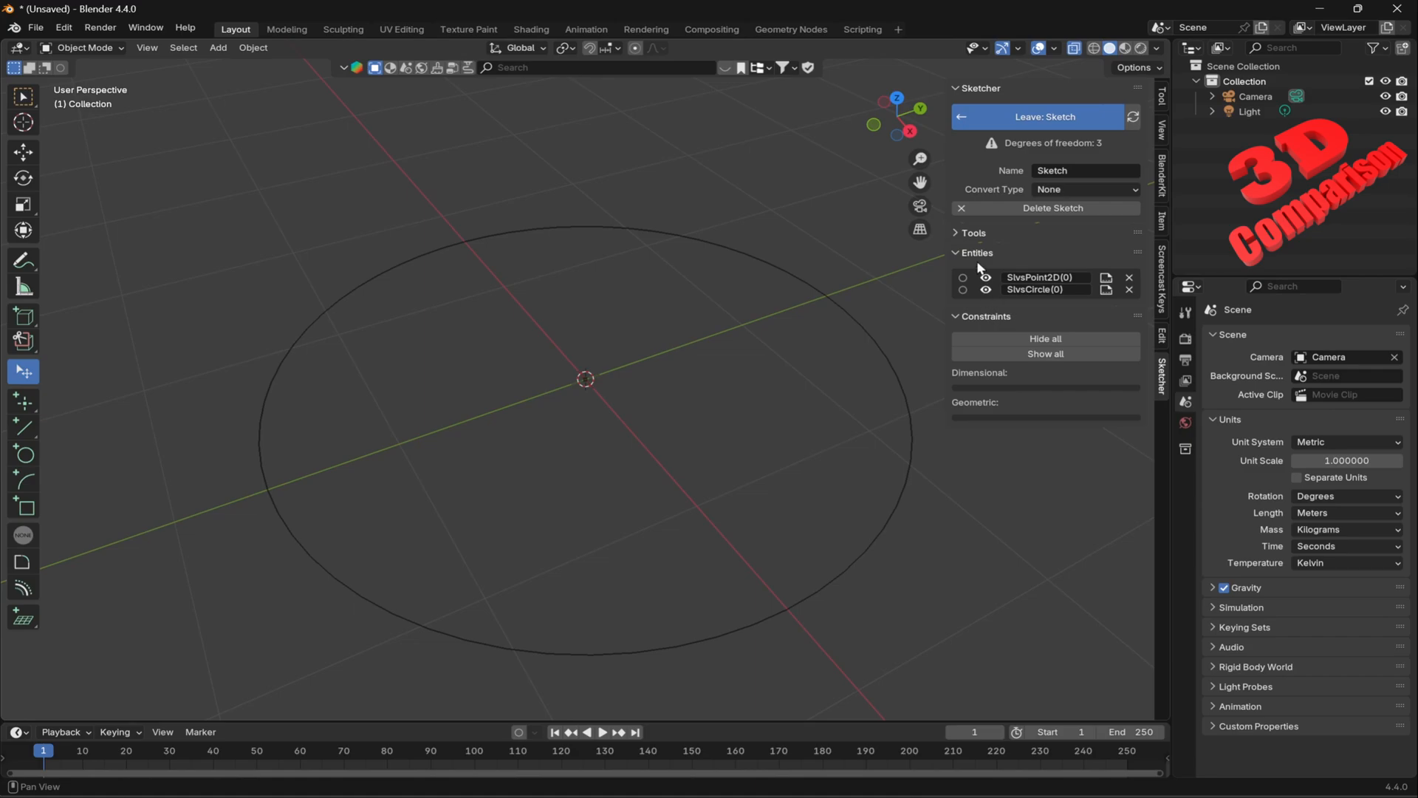
pyautogui.click(973, 232)
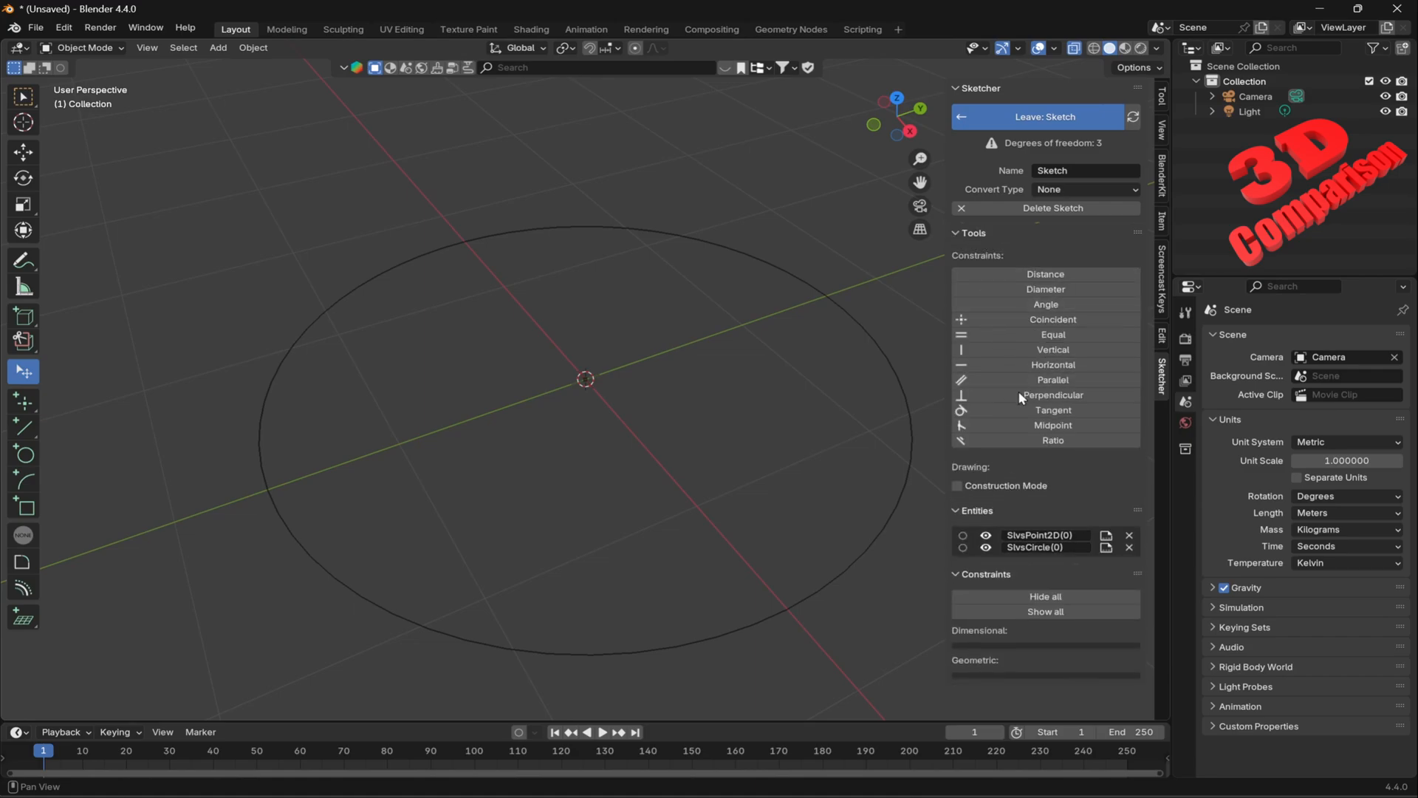
pyautogui.click(1027, 292)
pyautogui.click(867, 330)
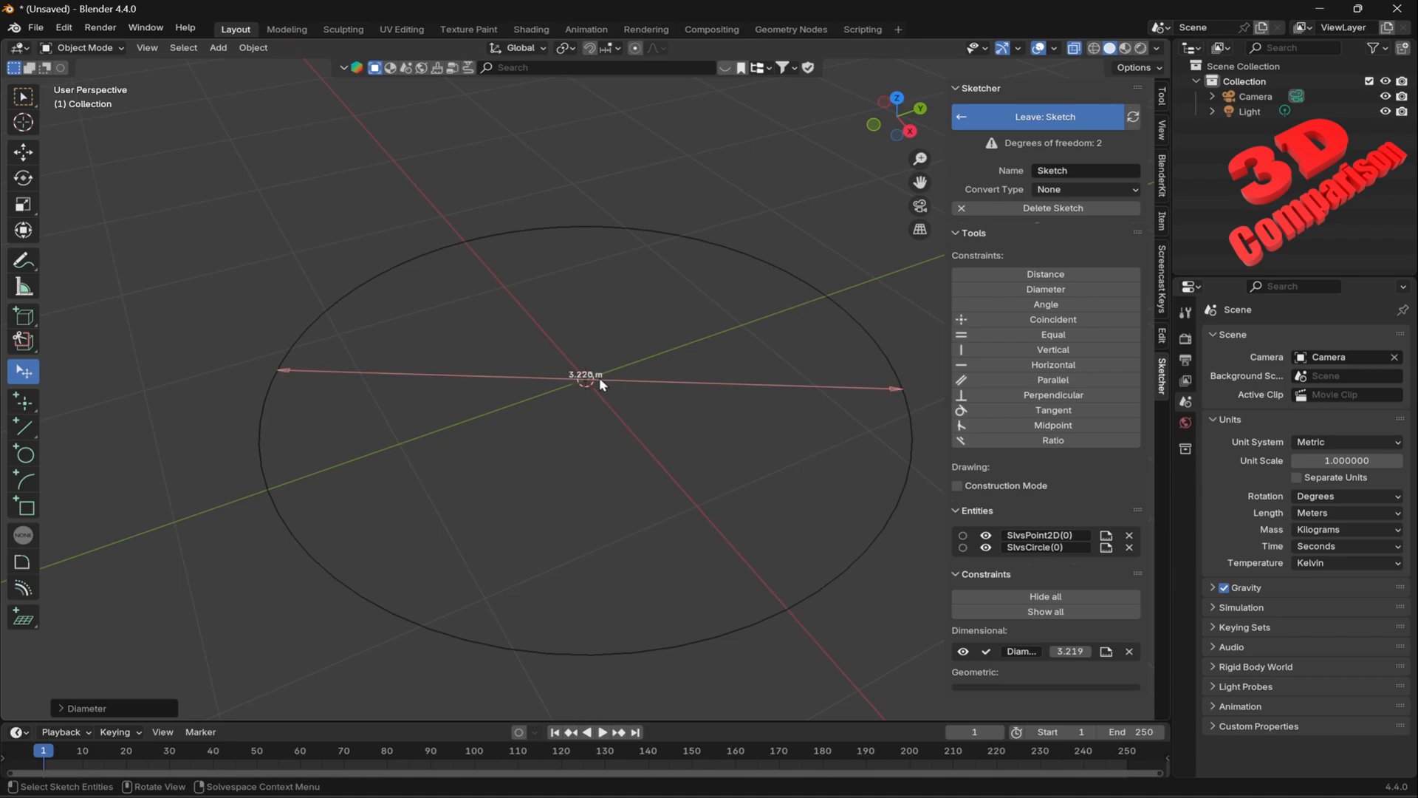
# Set the circle's Diameter constraint to 0.2 m.
pyautogui.moveTo(576, 373); pyautogui.dragTo(656, 437, button='middle')
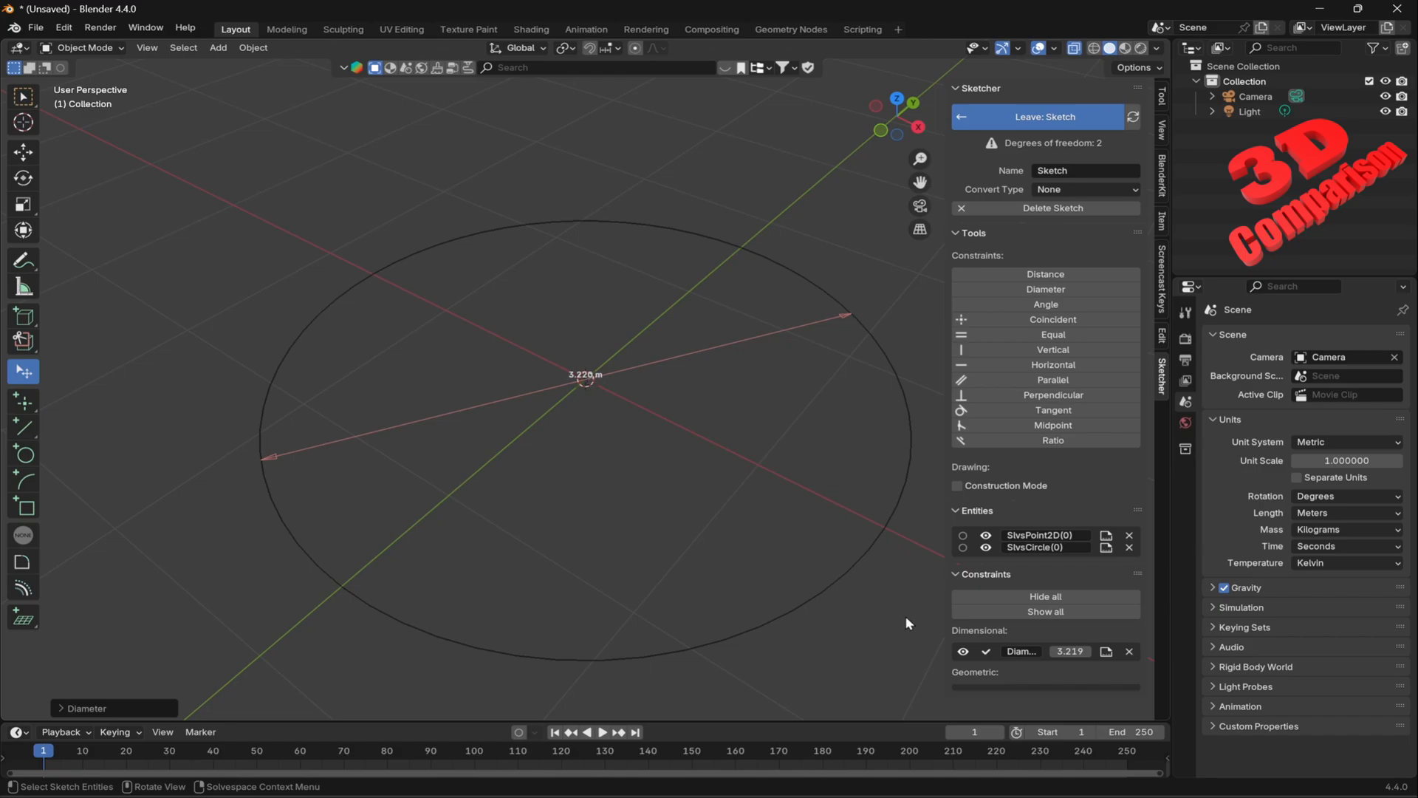
pyautogui.click(1069, 651)
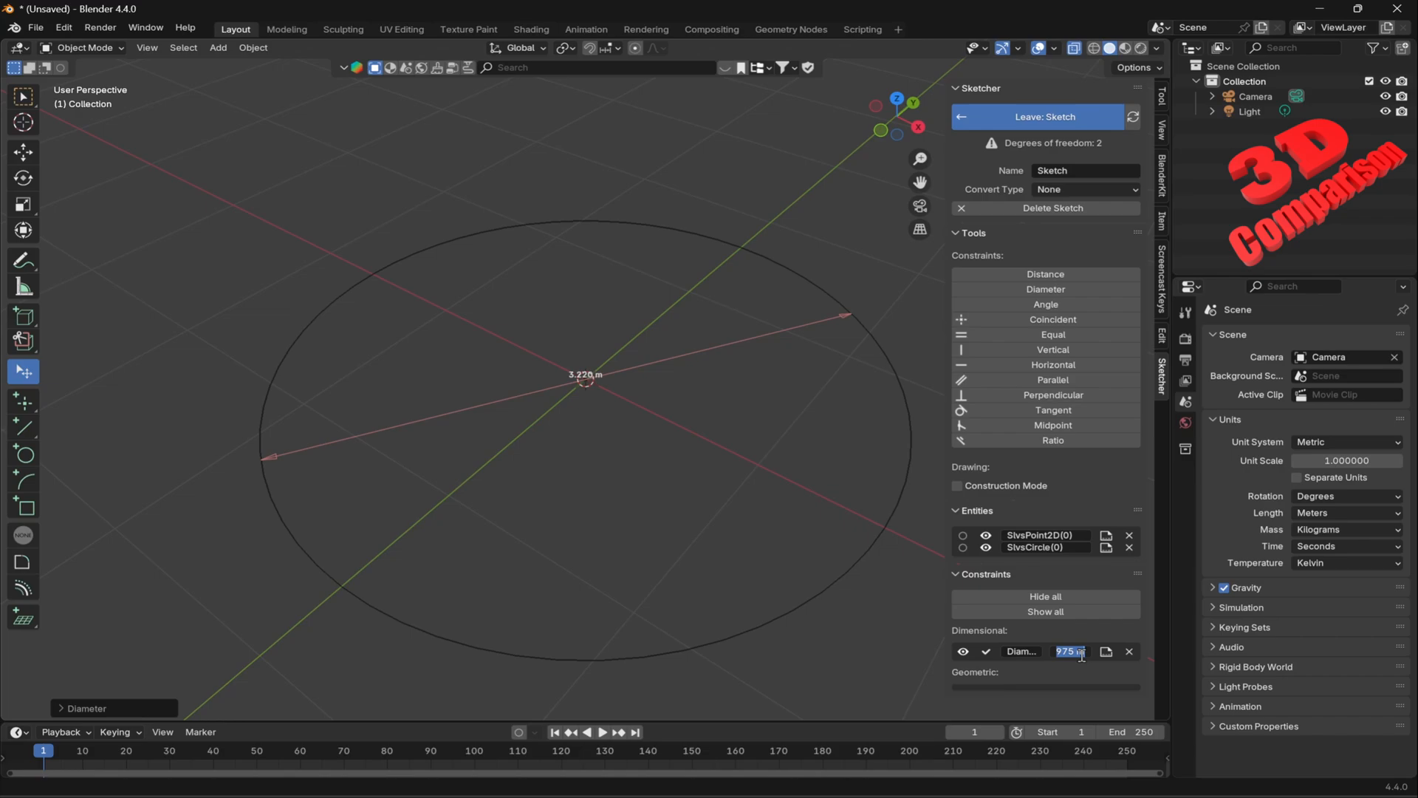
pyautogui.press('BackSpace')
pyautogui.press('Return')
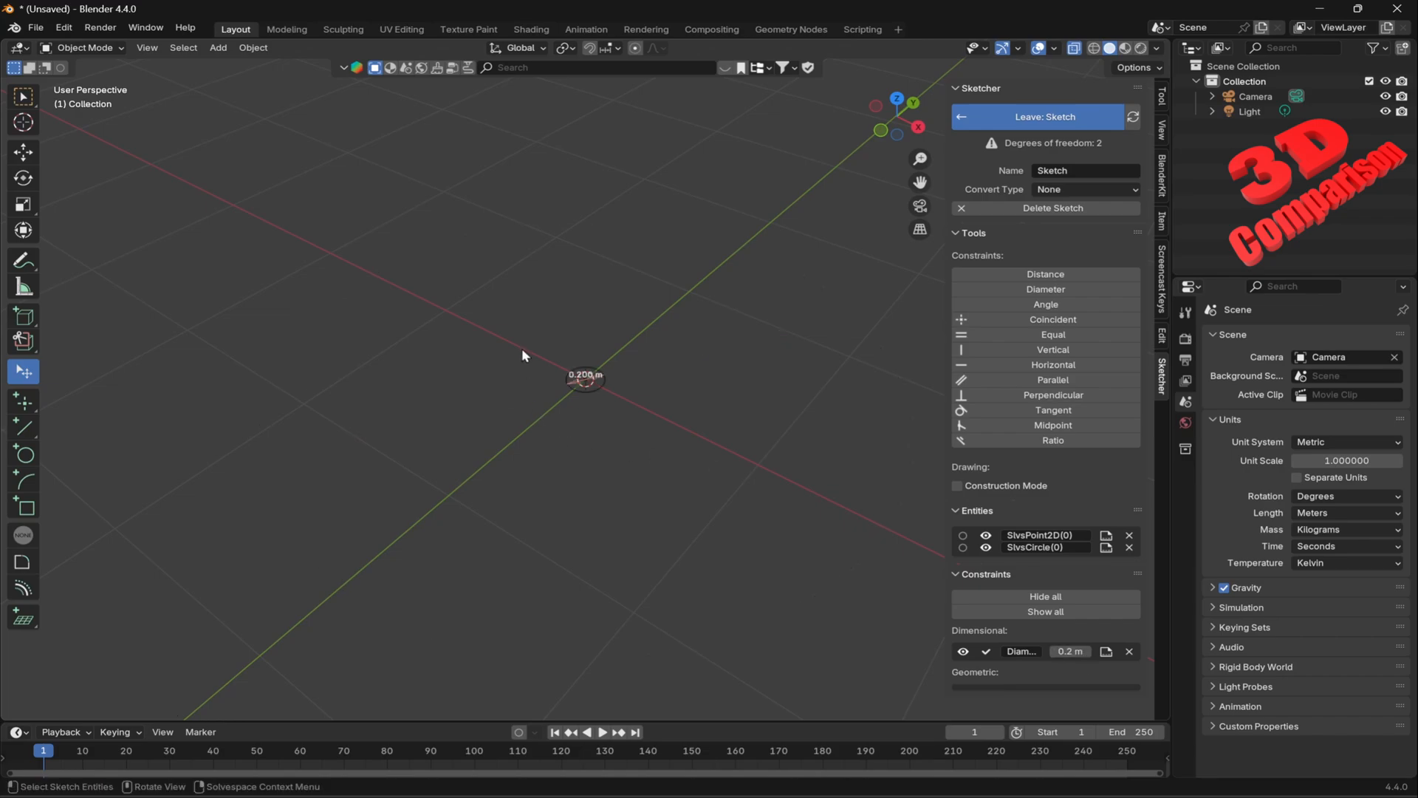
pyautogui.scroll(5, 595, 354)
pyautogui.scroll(2, 600, 365)
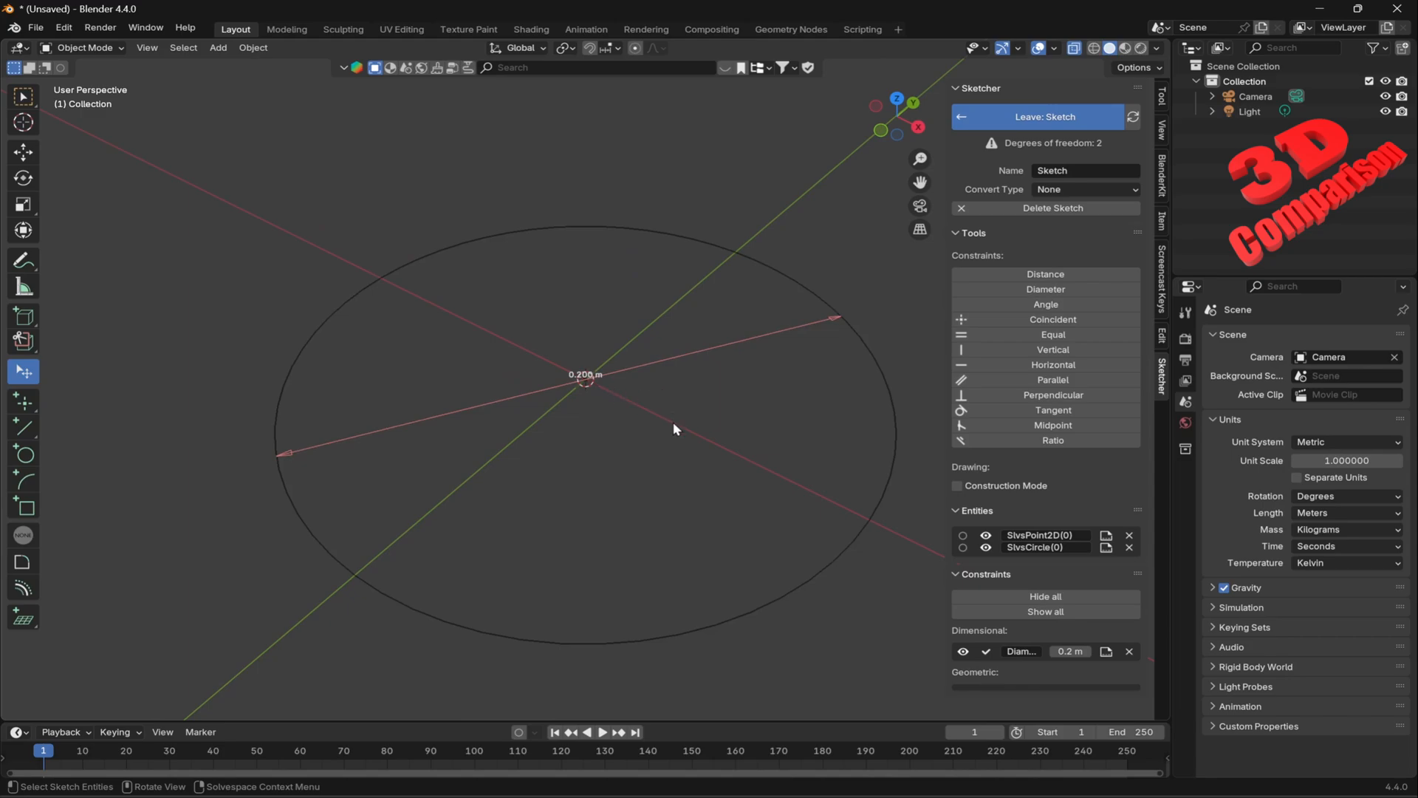
pyautogui.scroll(-3, 674, 426)
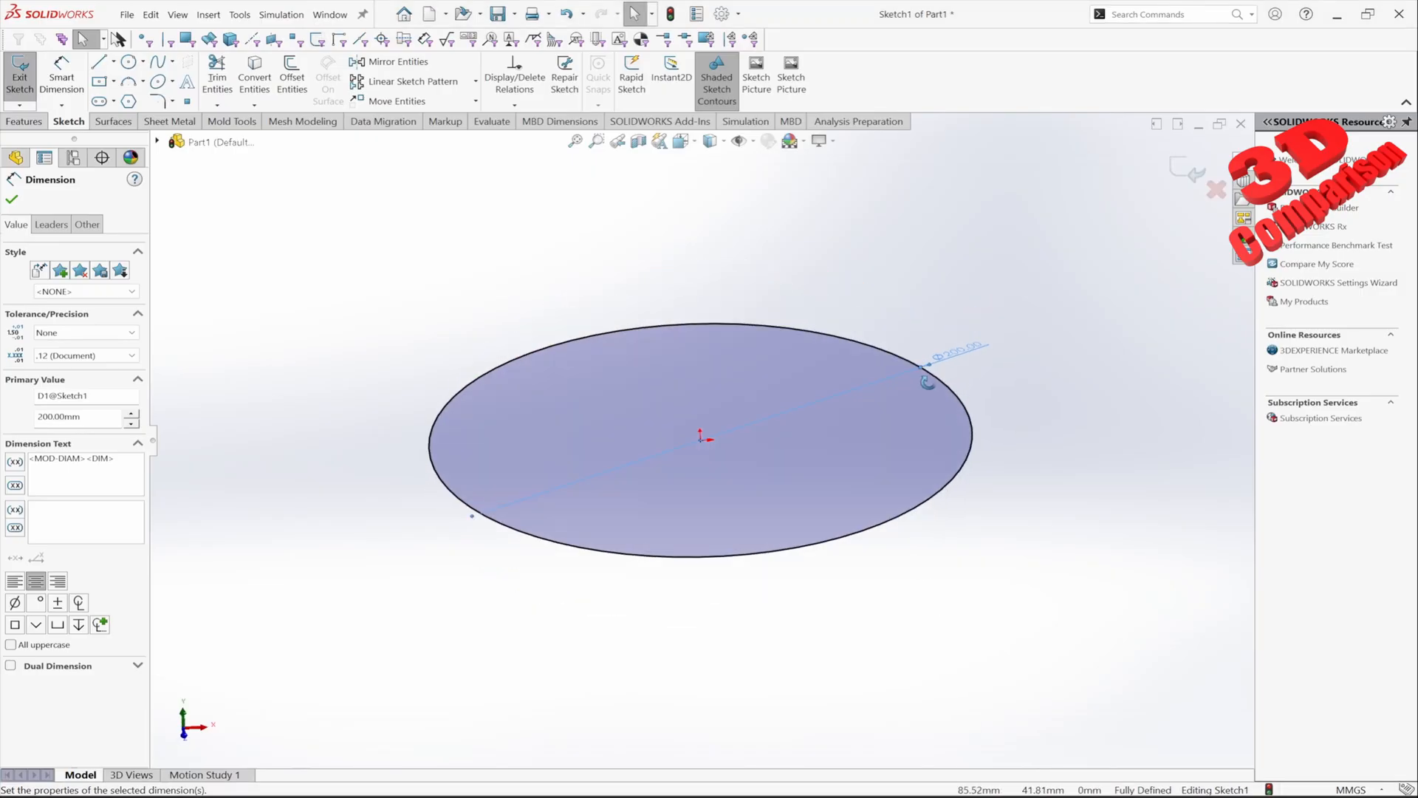
# Switch to SOLIDWORKS and examine the dimensioned circle from different angles for comparison.
pyautogui.moveTo(927, 382); pyautogui.dragTo(1031, 367, button='middle')
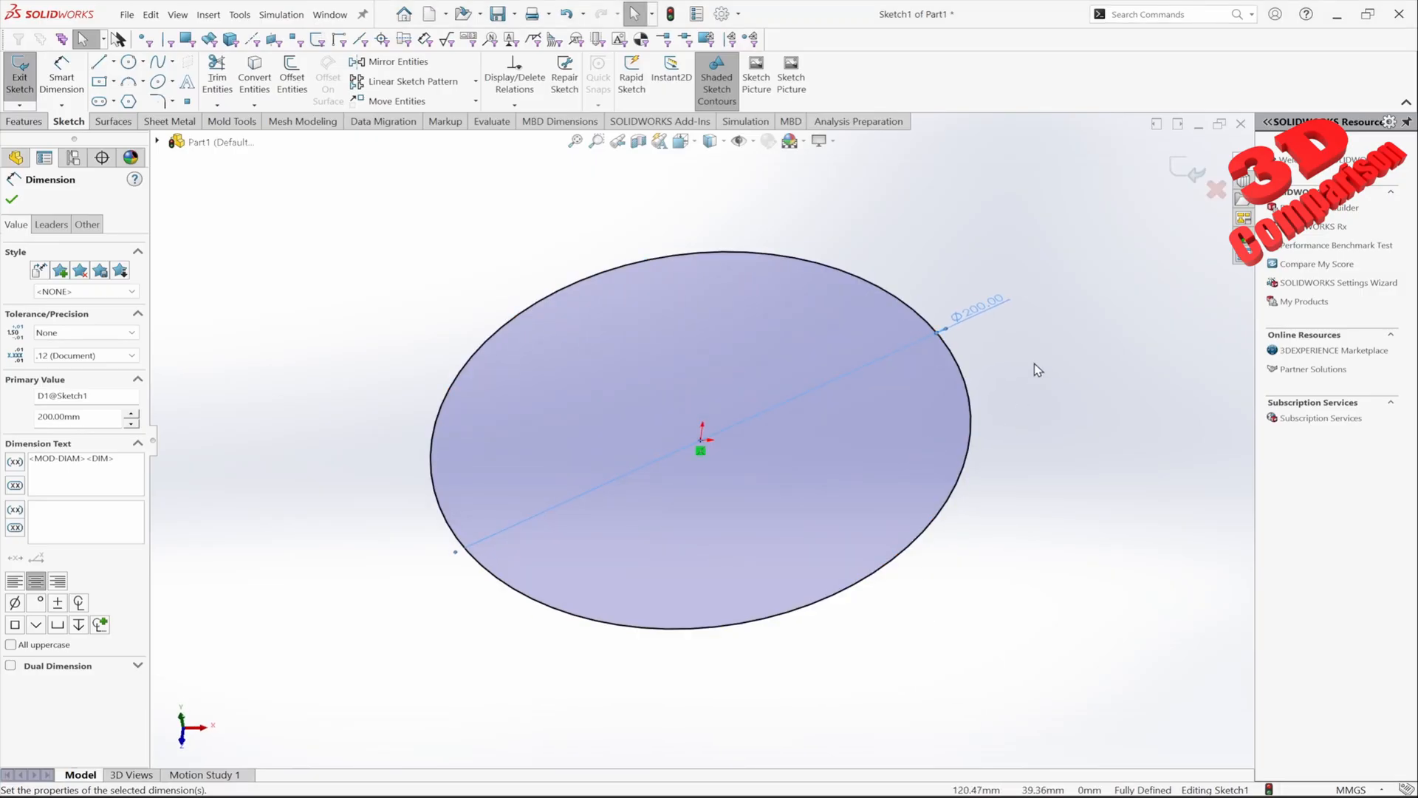
pyautogui.moveTo(1008, 299)
pyautogui.mouseDown()
pyautogui.moveTo(1030, 291)
pyautogui.moveTo(921, 317)
pyautogui.moveTo(849, 229)
pyautogui.moveTo(807, 231)
pyautogui.moveTo(990, 353)
pyautogui.moveTo(826, 227)
pyautogui.moveTo(881, 270)
pyautogui.moveTo(914, 252)
pyautogui.moveTo(1029, 305)
pyautogui.mouseUp()
pyautogui.click(1076, 402)
pyautogui.moveTo(1076, 402)
pyautogui.mouseDown(button='middle')
pyautogui.moveTo(1019, 507)
pyautogui.moveTo(1021, 361)
pyautogui.moveTo(1004, 336)
pyautogui.mouseUp(button='middle')
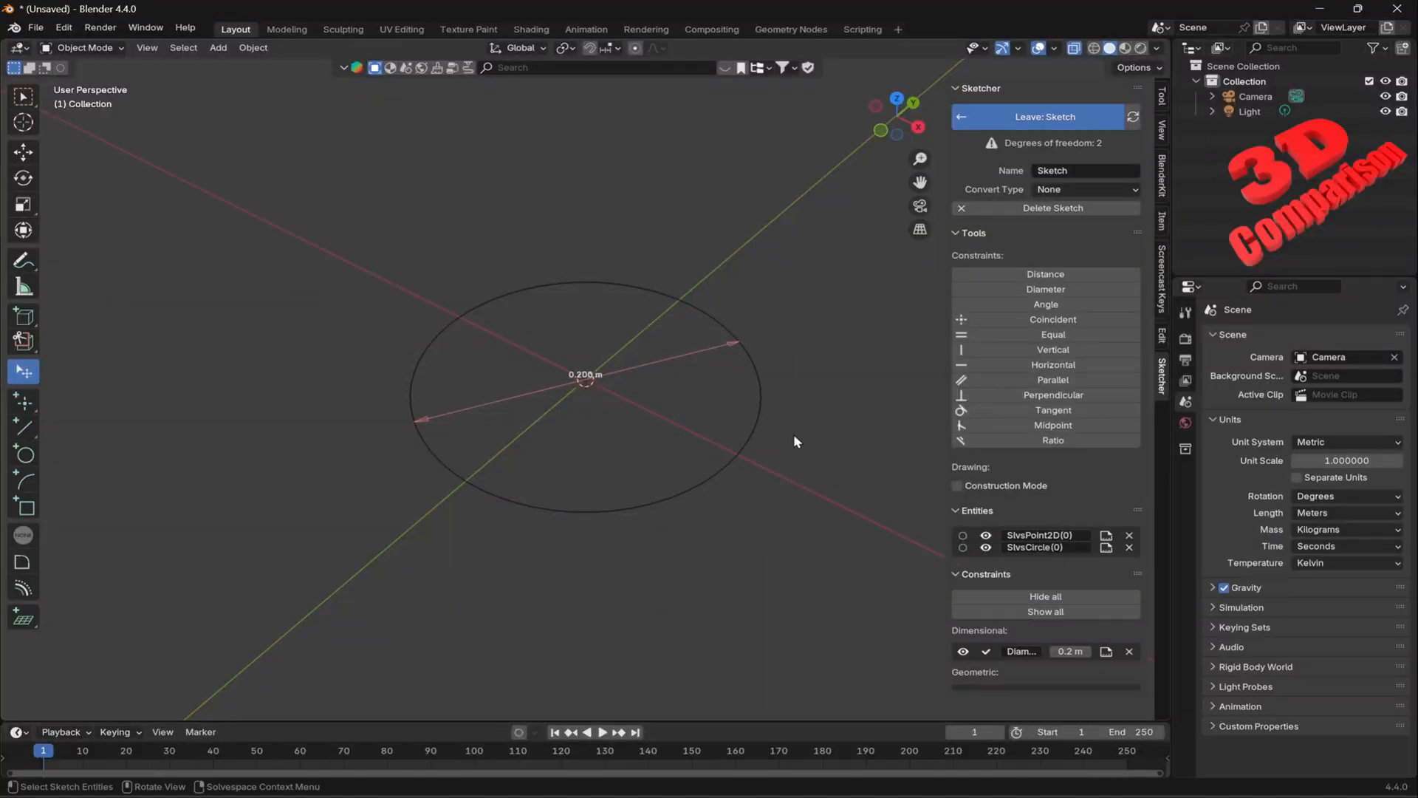
# Set the sketch's Convert Type to Mesh and leave the sketch to generate the filled circular mesh.
pyautogui.moveTo(793, 432)
pyautogui.mouseDown(button='middle')
pyautogui.moveTo(748, 450)
pyautogui.moveTo(760, 441)
pyautogui.mouseUp(button='middle')
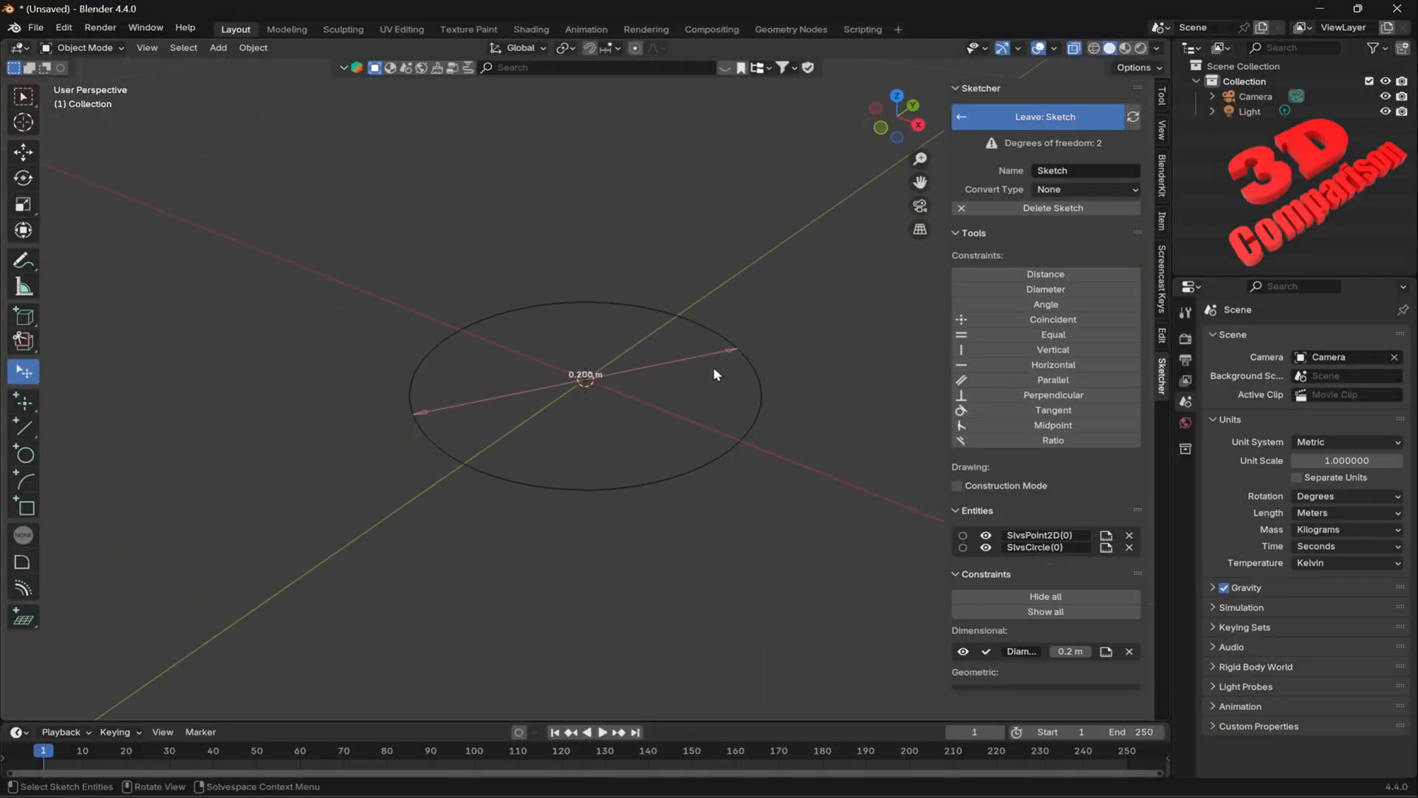
pyautogui.click(1061, 193)
pyautogui.click(1082, 241)
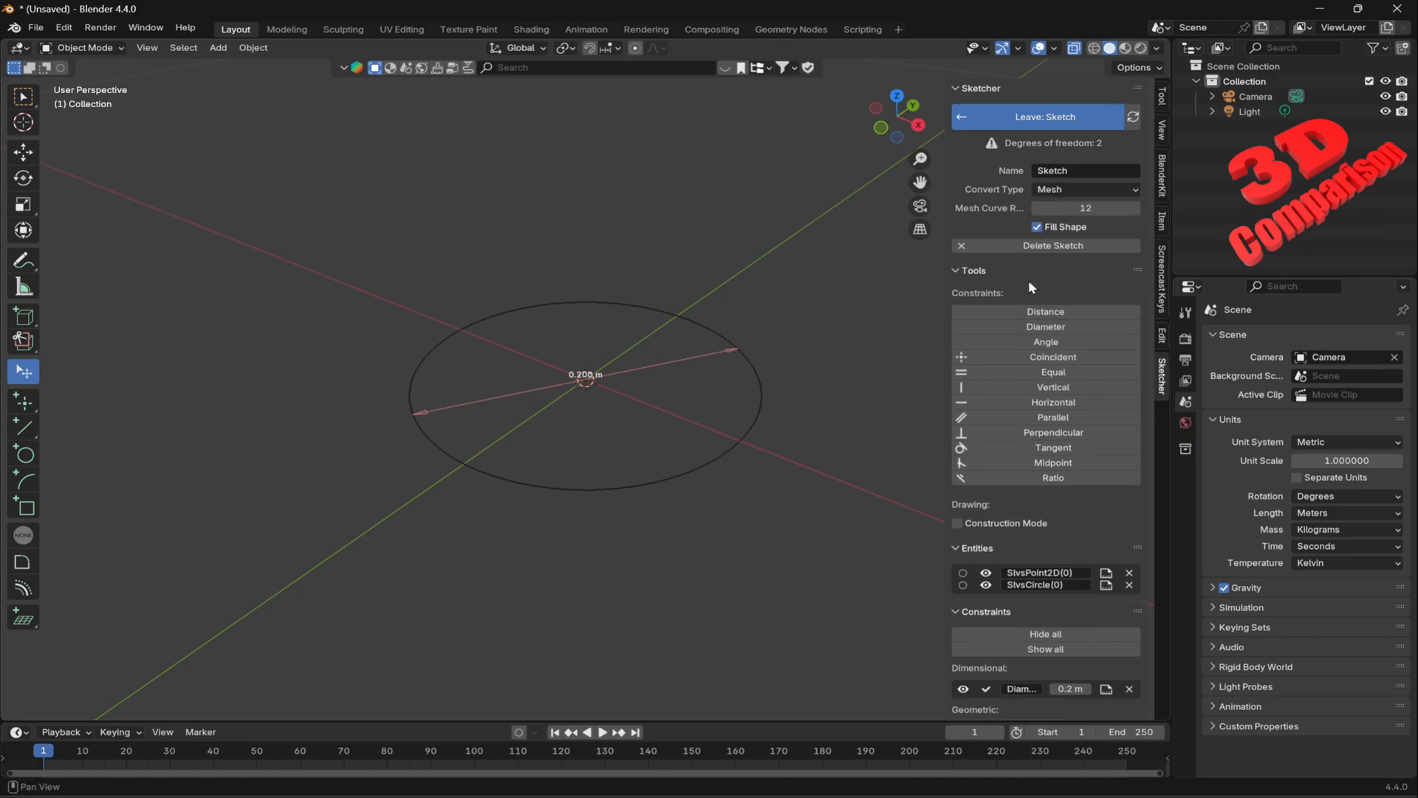
pyautogui.click(1066, 118)
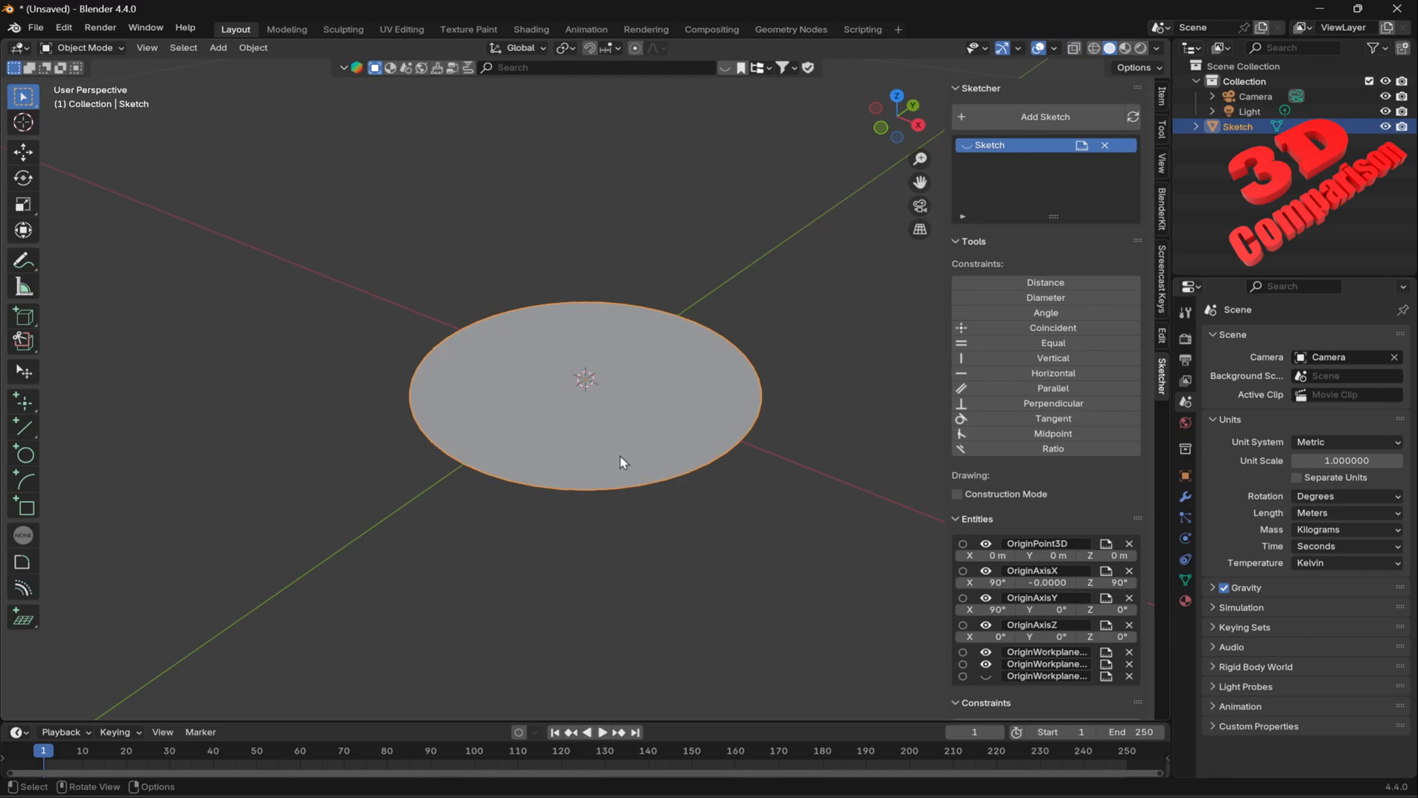
# Enter Edit Mode on the converted sketch mesh, switch to face selection and select the circular face.
pyautogui.moveTo(621, 458); pyautogui.dragTo(655, 394, button='middle')
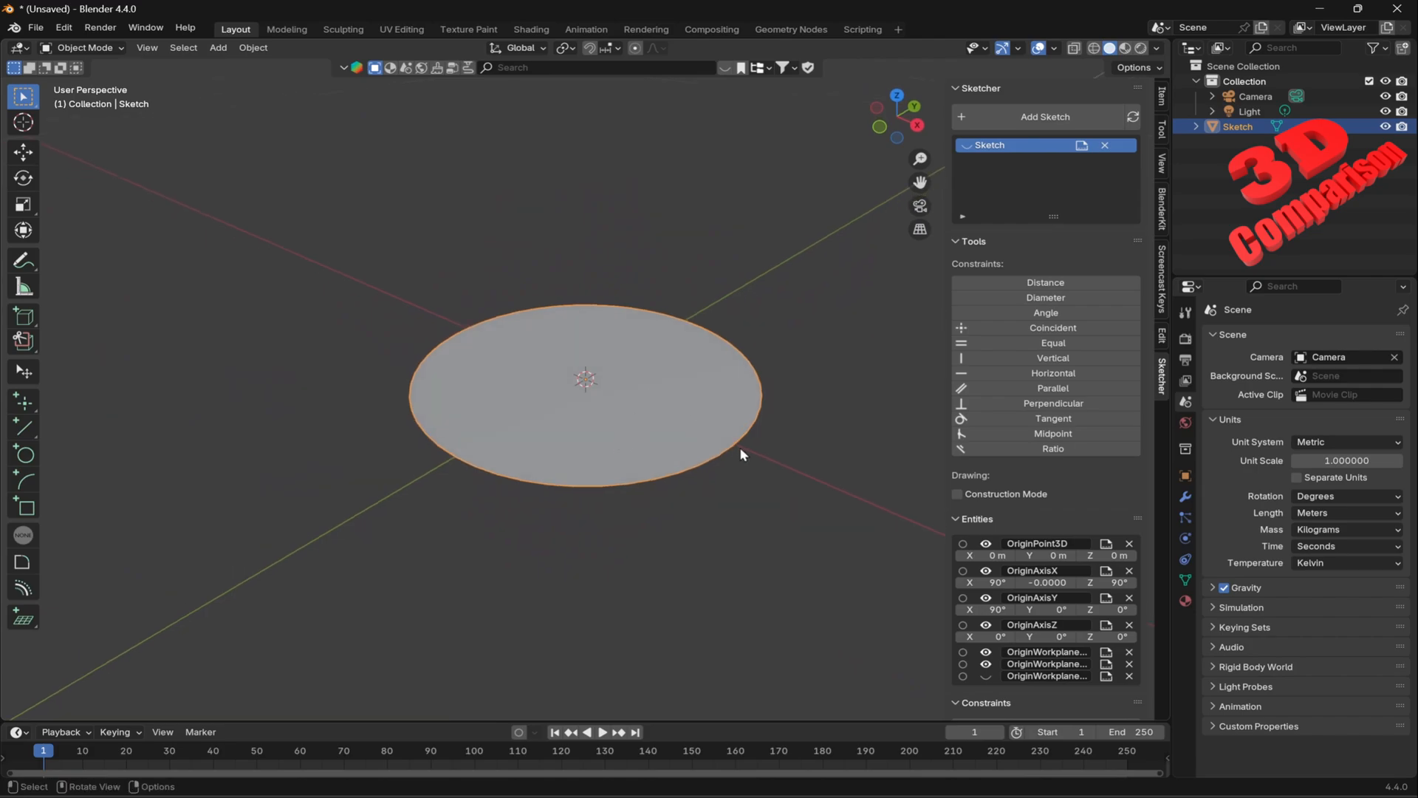
pyautogui.click(782, 463)
pyautogui.click(681, 385)
pyautogui.press('Tab')
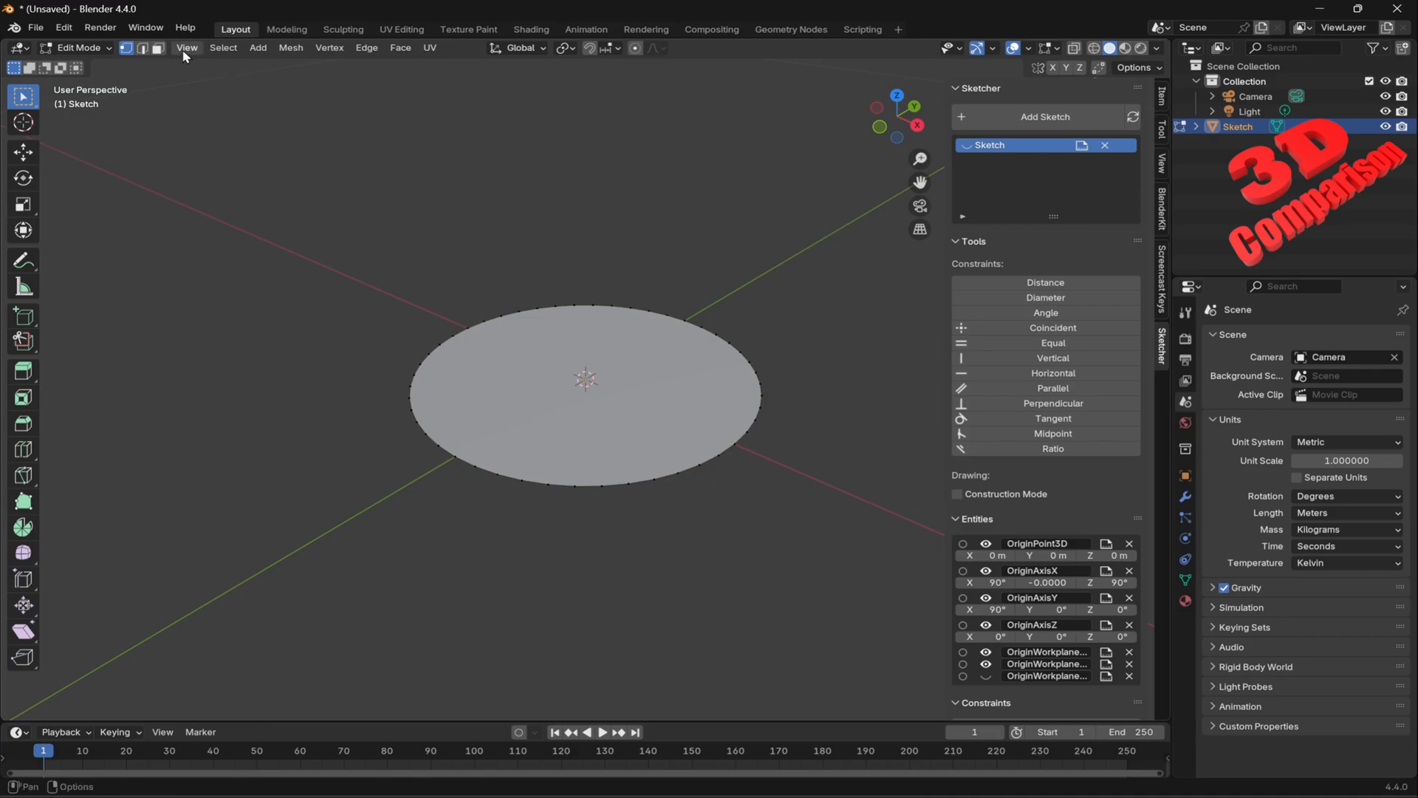
pyautogui.click(158, 48)
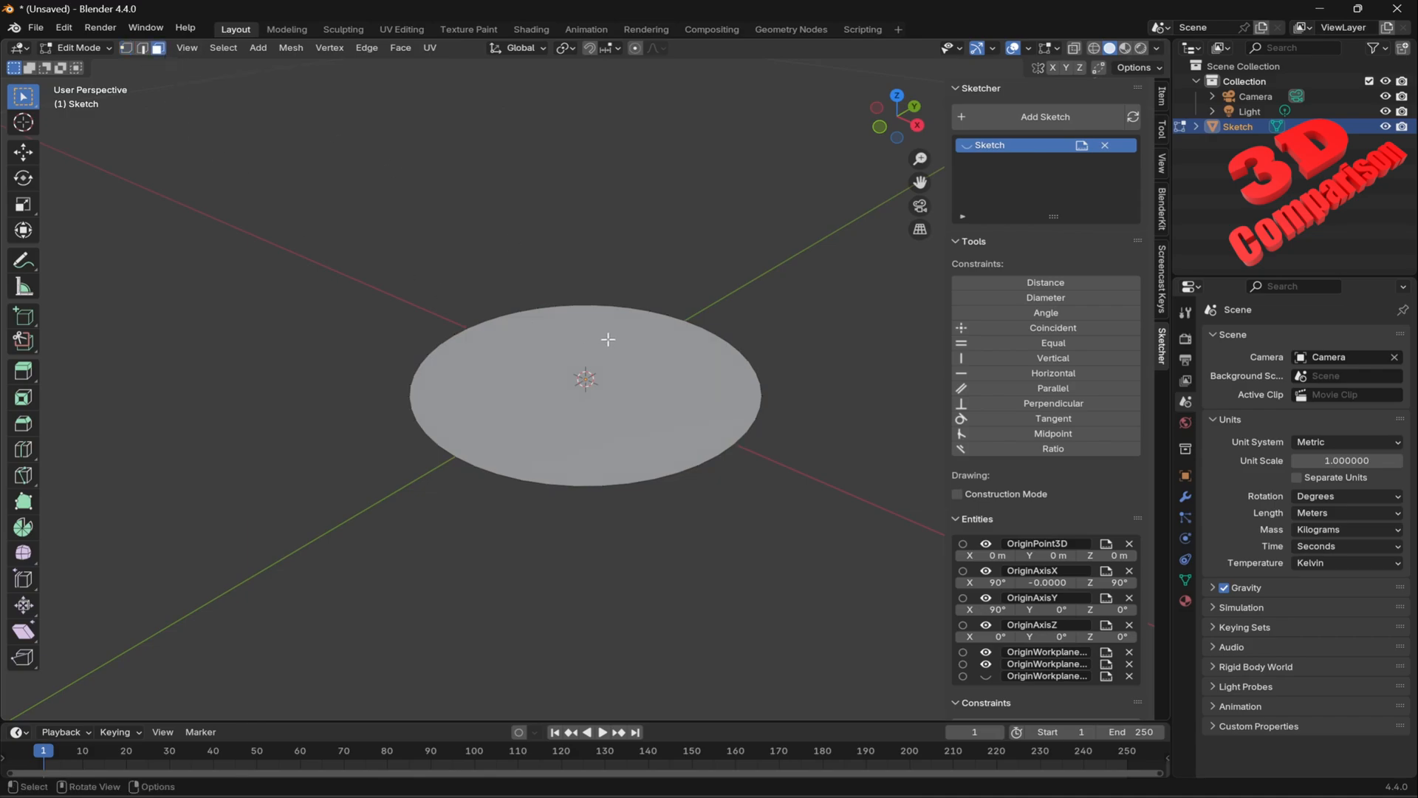
pyautogui.click(610, 339)
# Extrude the selected circular face upward along its normal to form a cylinder.
pyautogui.moveTo(742, 525); pyautogui.dragTo(725, 466, button='middle')
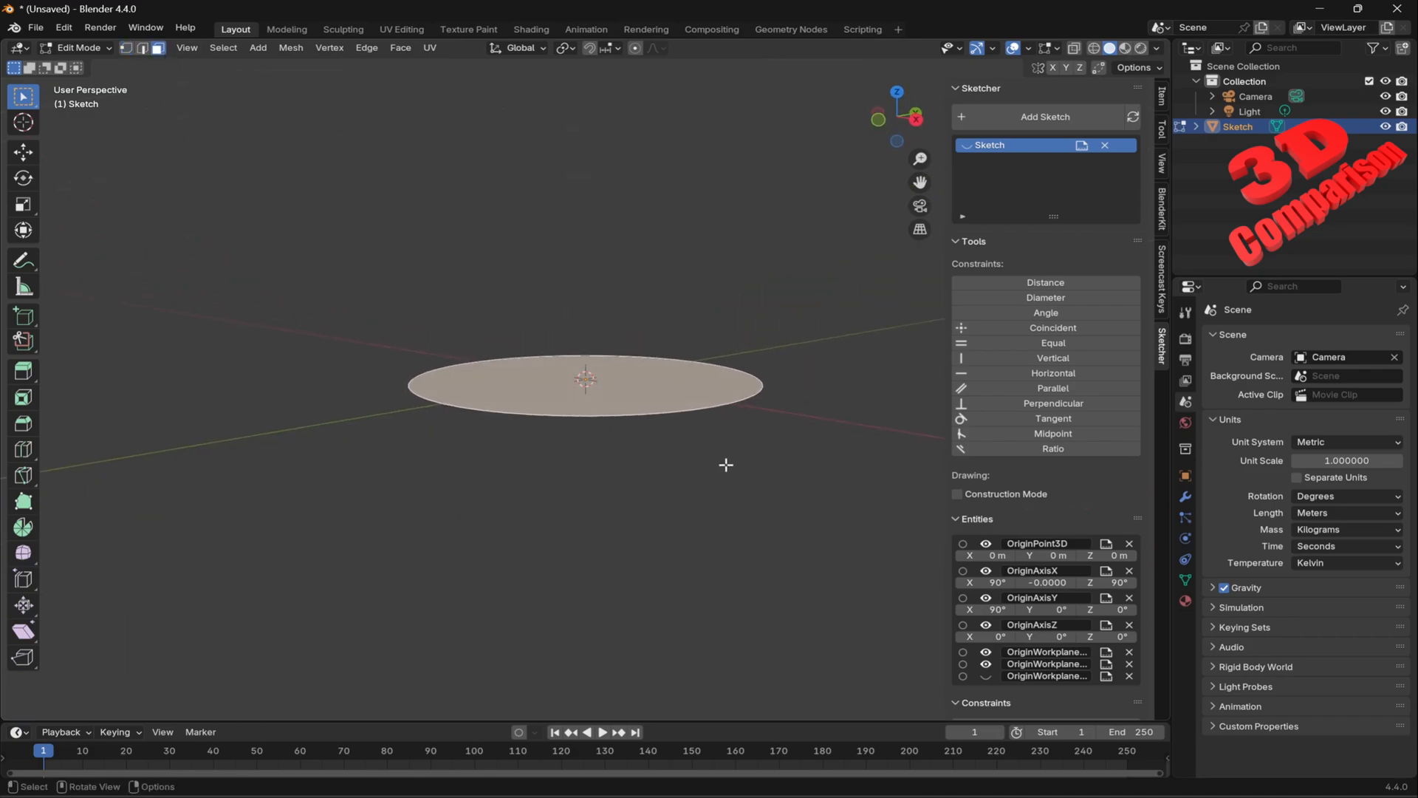
pyautogui.press('e')
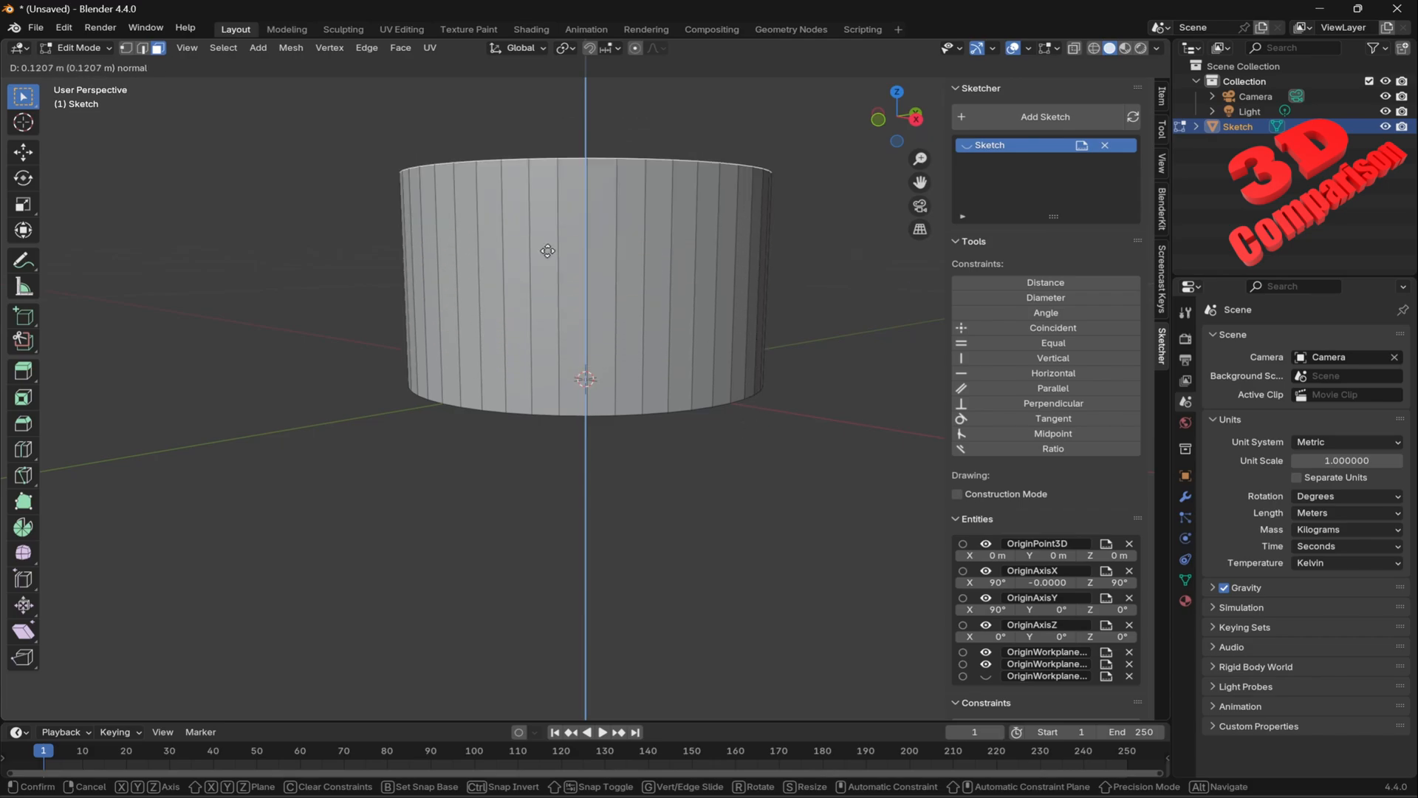
pyautogui.click(633, 317)
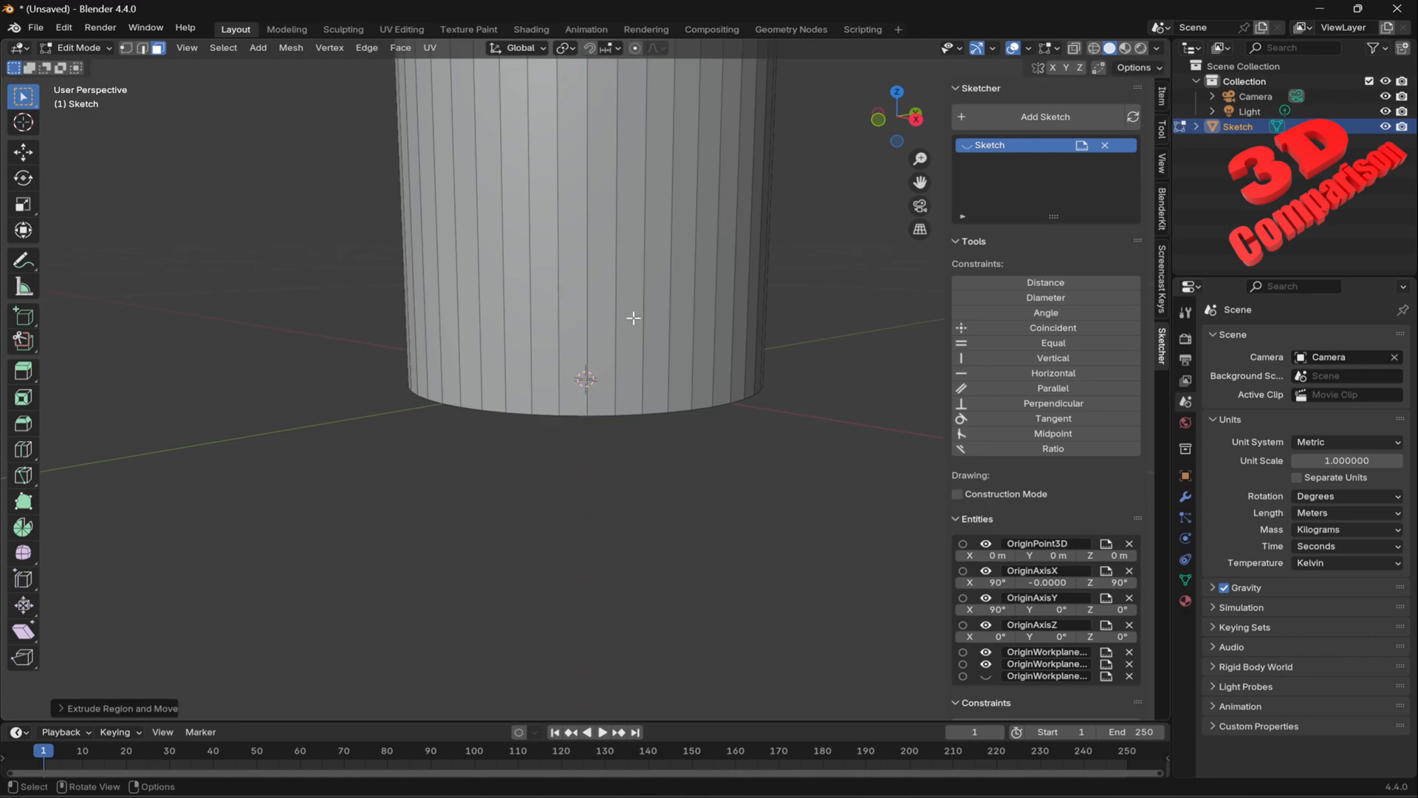
pyautogui.moveTo(647, 307); pyautogui.dragTo(674, 362, button='middle')
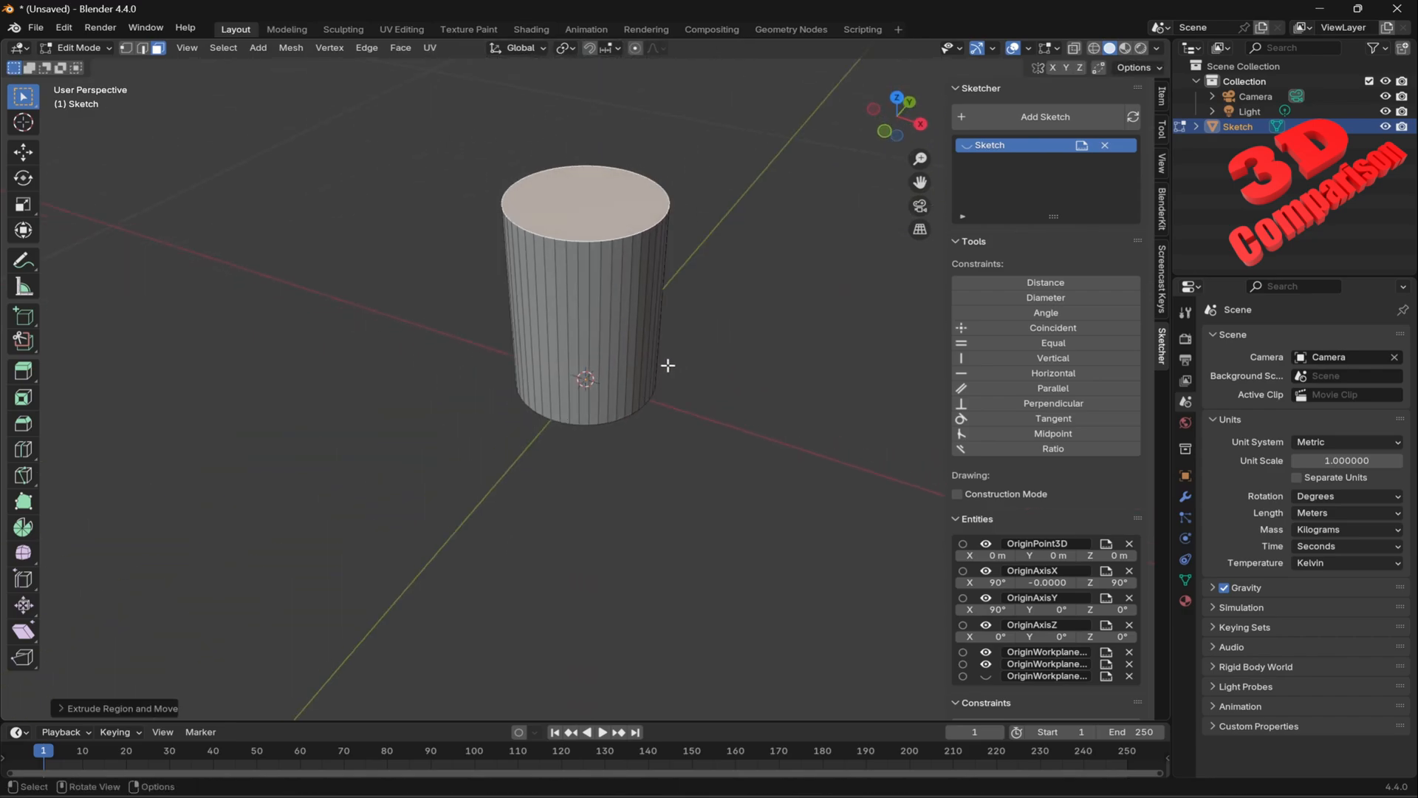
pyautogui.moveTo(707, 374); pyautogui.dragTo(719, 335, button='middle')
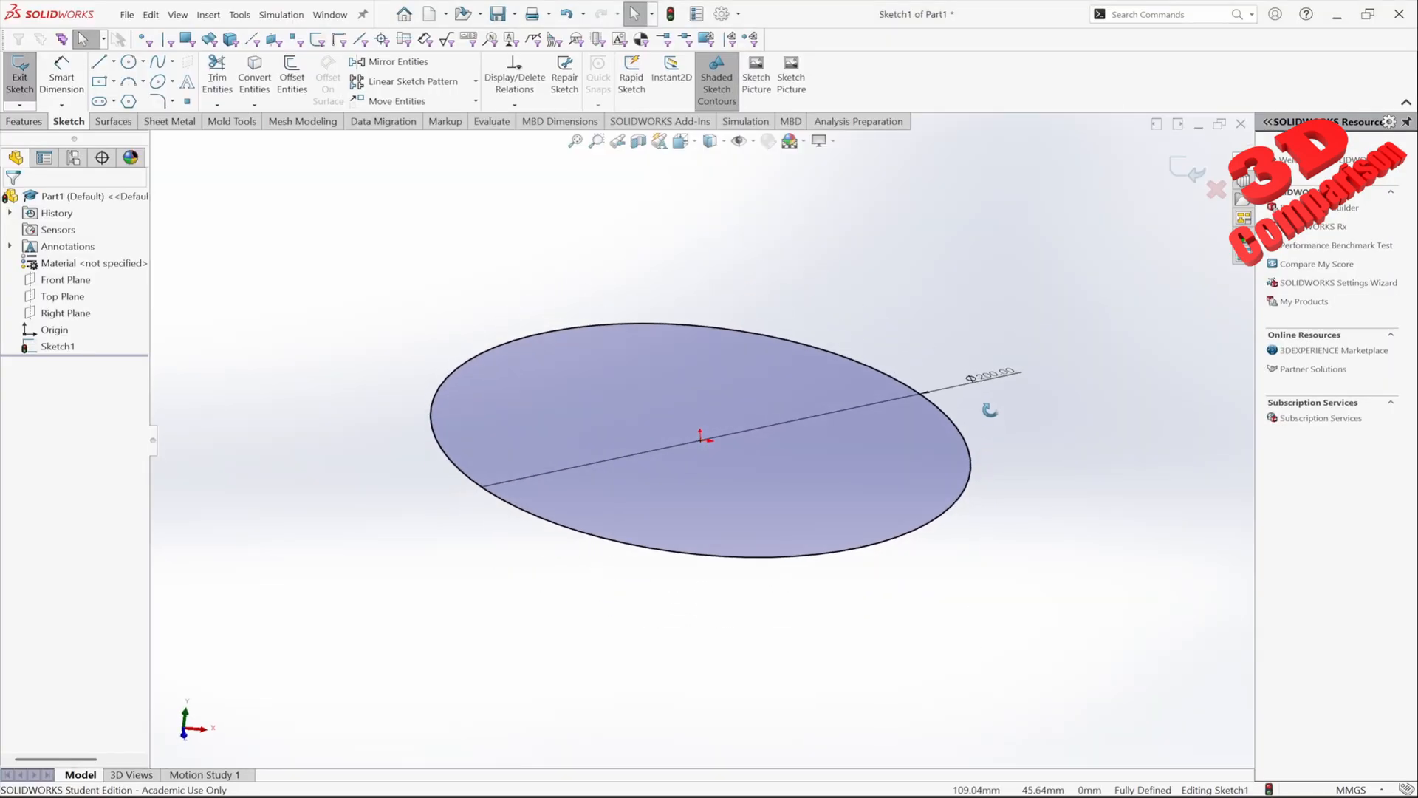
# Switch to SOLIDWORKS, exit the circle sketch and create an Extruded Boss/Base from it with a Blind depth of 300 mm.
pyautogui.click(1184, 170)
pyautogui.click(23, 121)
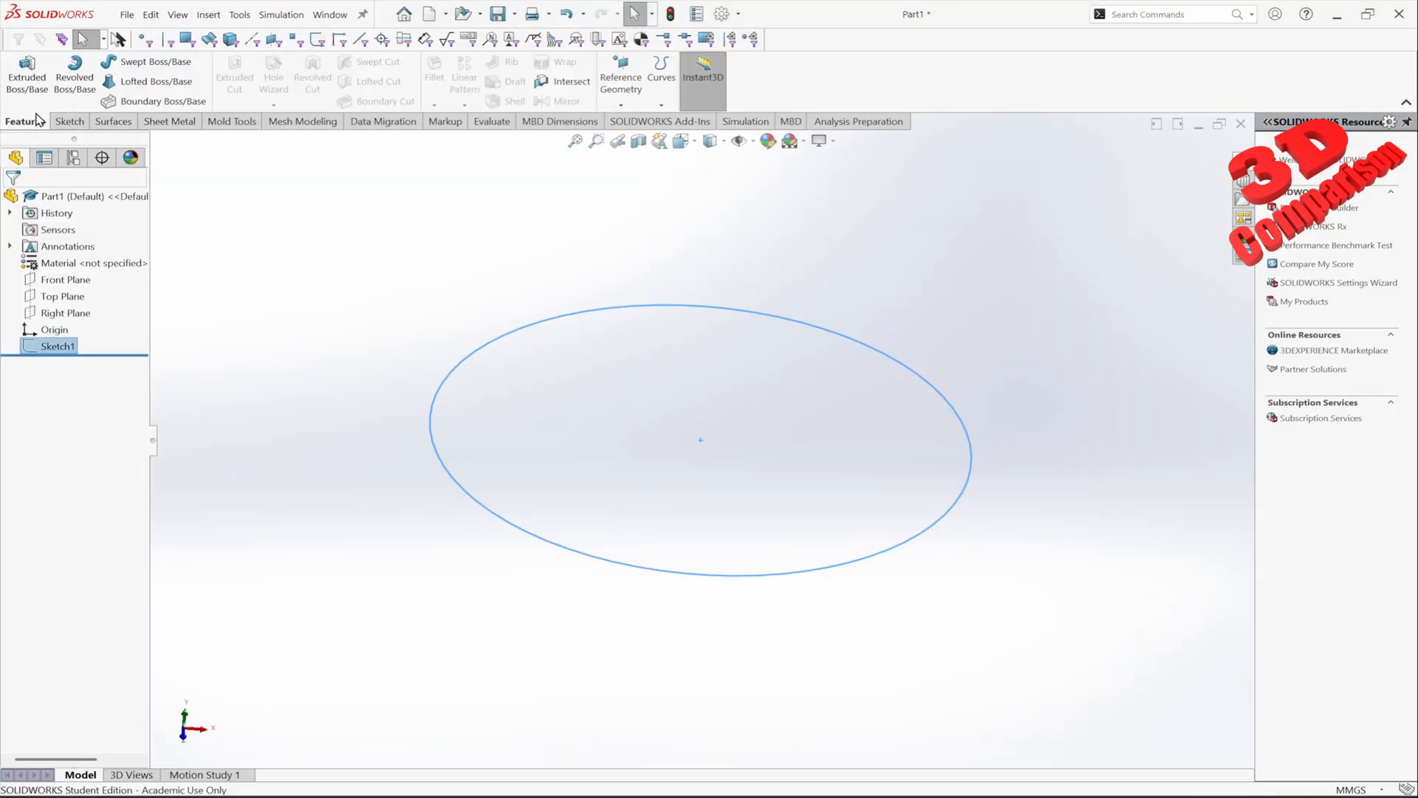
pyautogui.click(27, 74)
pyautogui.write('300')
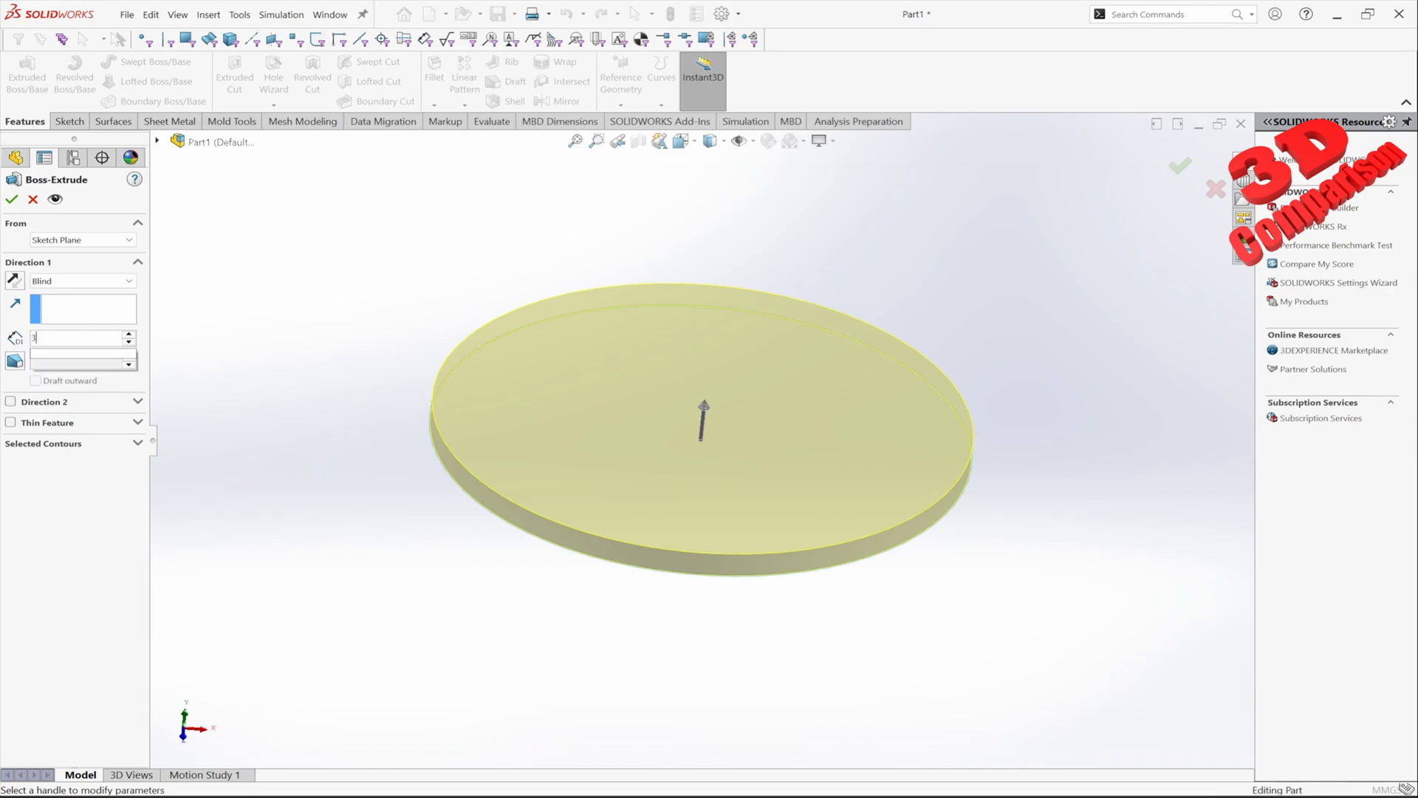
pyautogui.press('Return')
pyautogui.press('f')
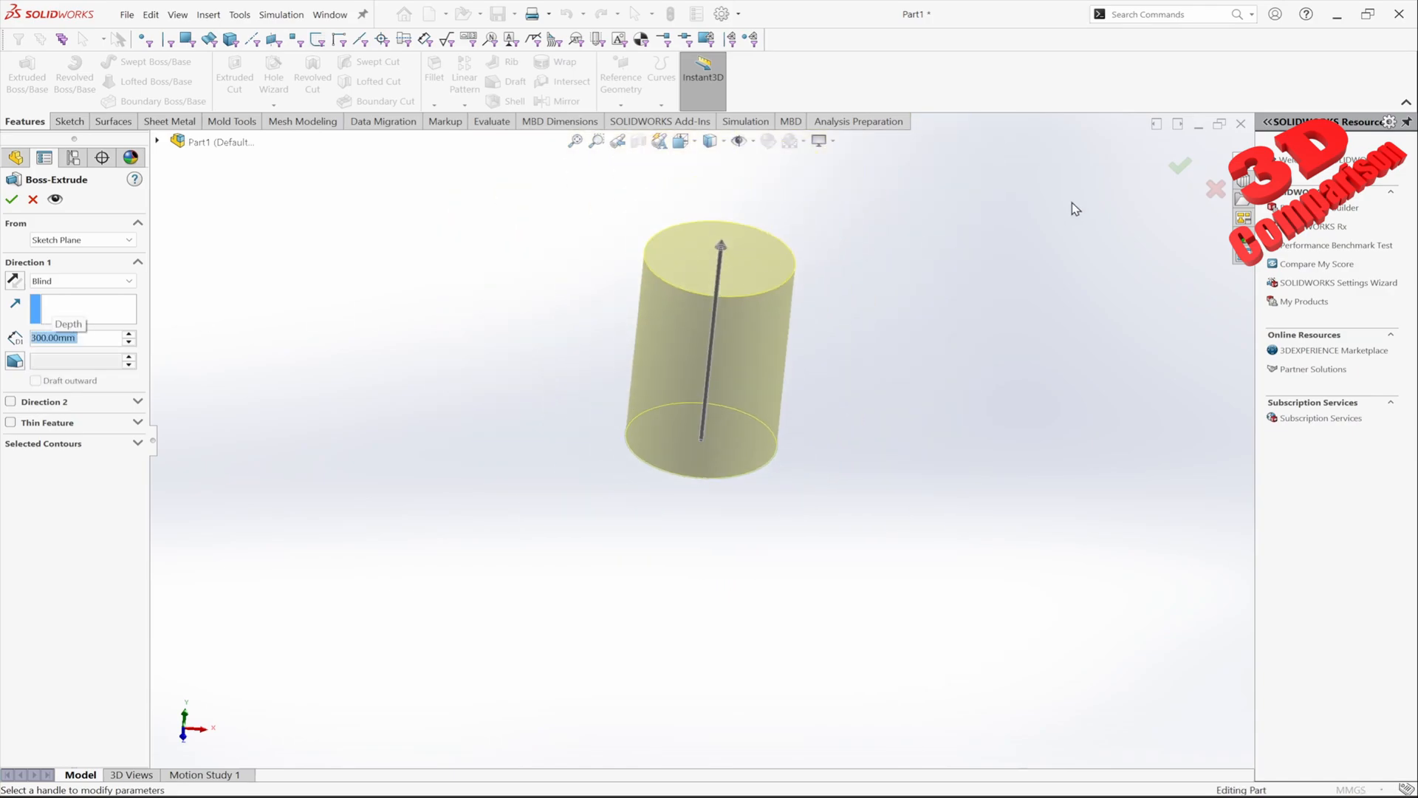
pyautogui.click(1179, 168)
pyautogui.moveTo(857, 310)
pyautogui.mouseDown(button='middle')
pyautogui.moveTo(800, 247)
pyautogui.moveTo(772, 430)
pyautogui.mouseUp(button='middle')
pyautogui.scroll(-3, 796, 236)
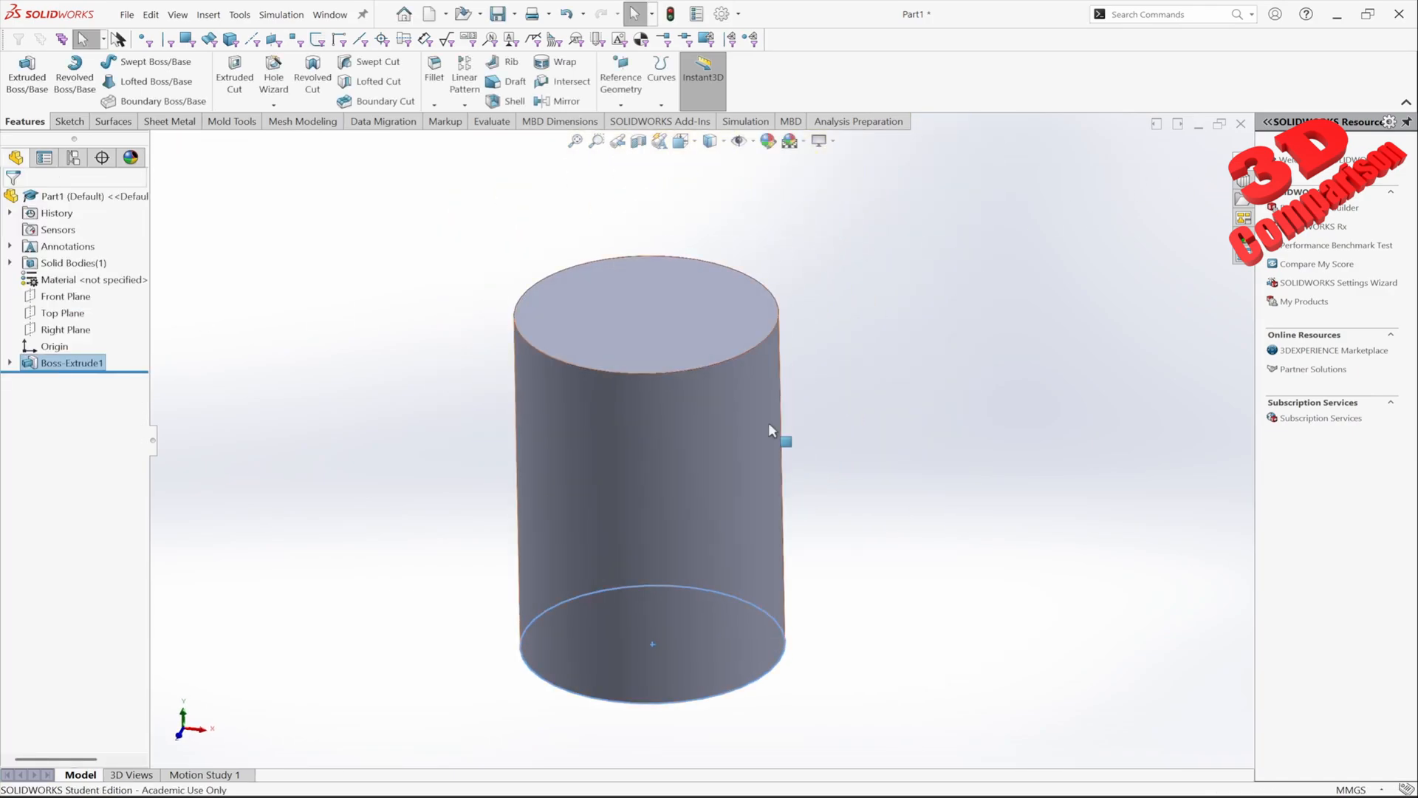
# Set the diameter in the extrusion's Sketch1 to 300 mm and rebuild the model.
pyautogui.click(10, 362)
pyautogui.doubleClick(61, 380)
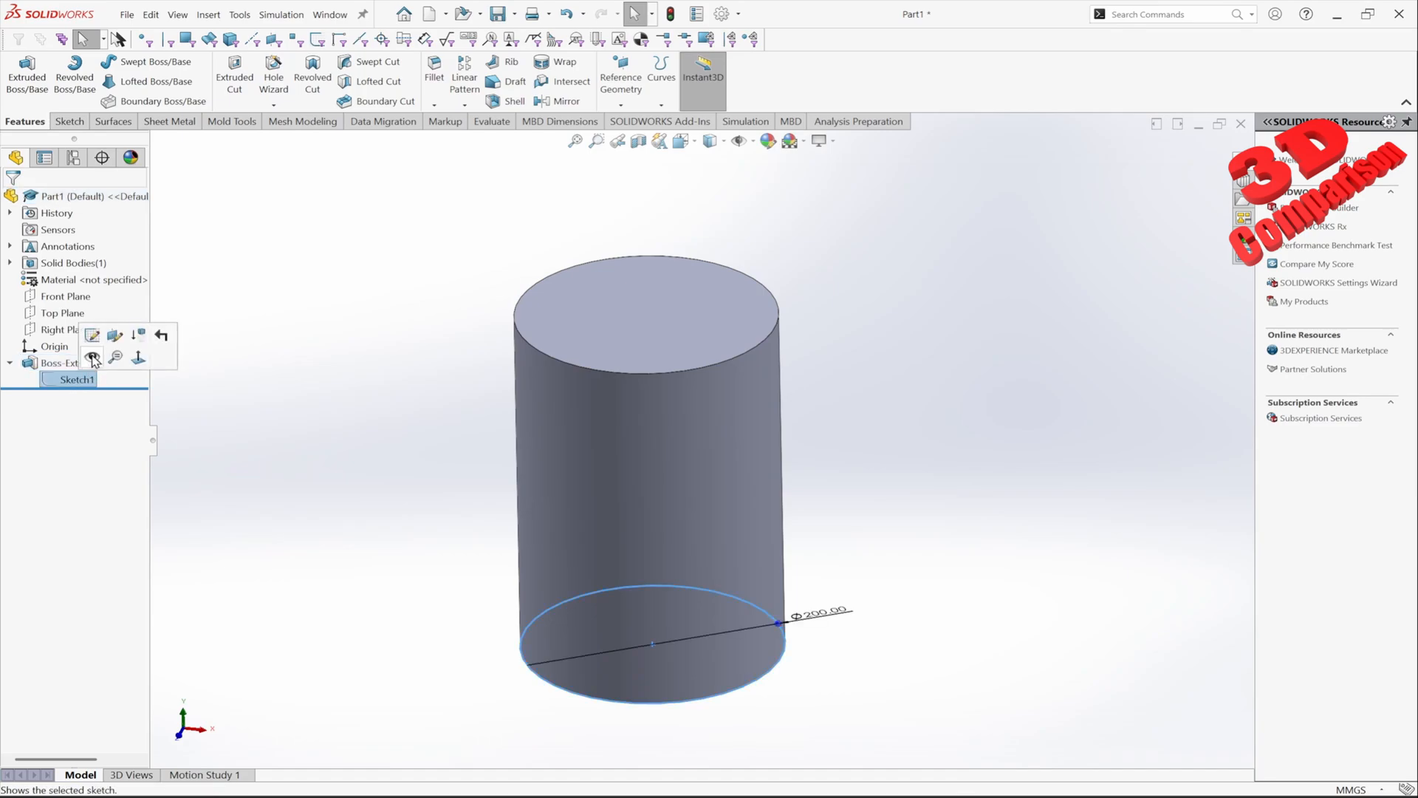
pyautogui.doubleClick(813, 612)
pyautogui.write('300')
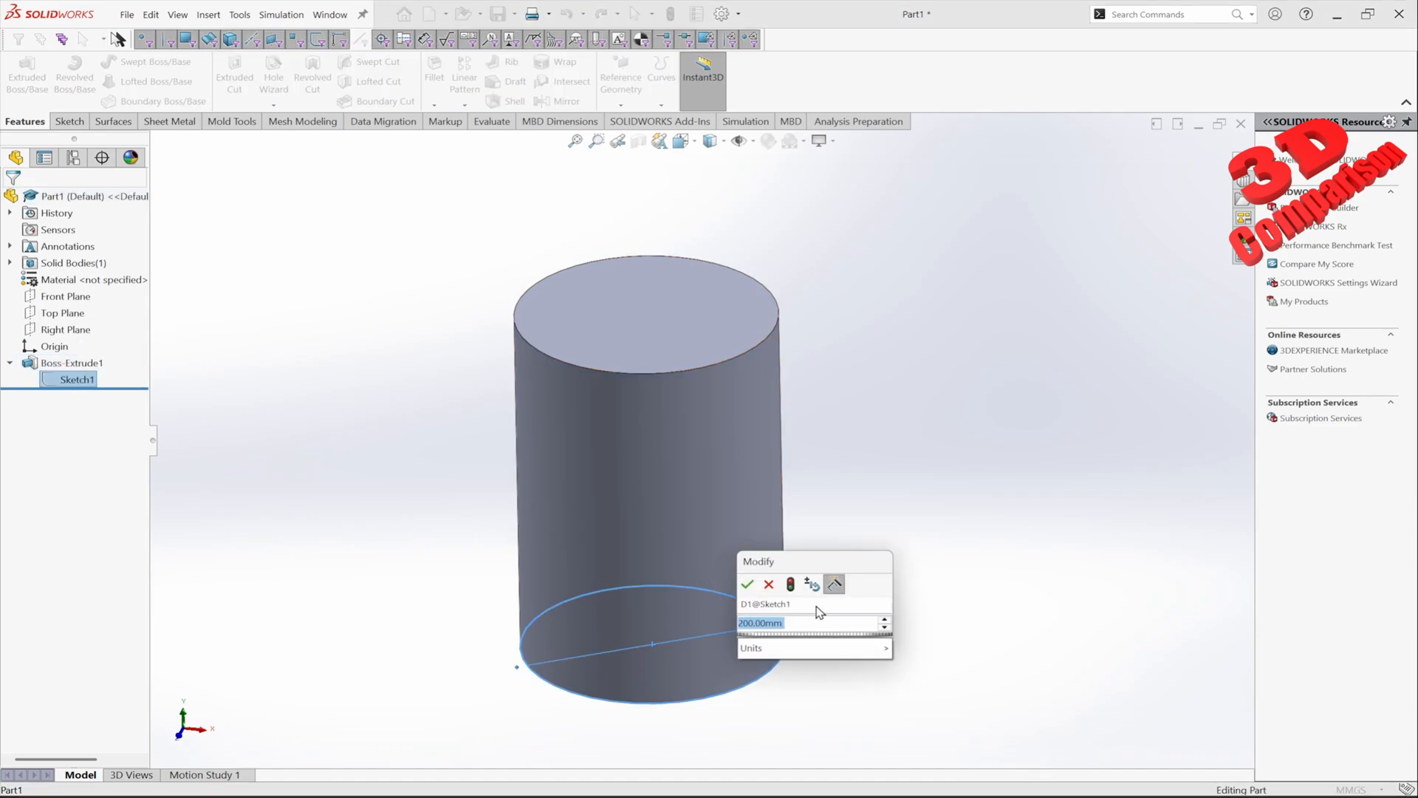
pyautogui.press('Return')
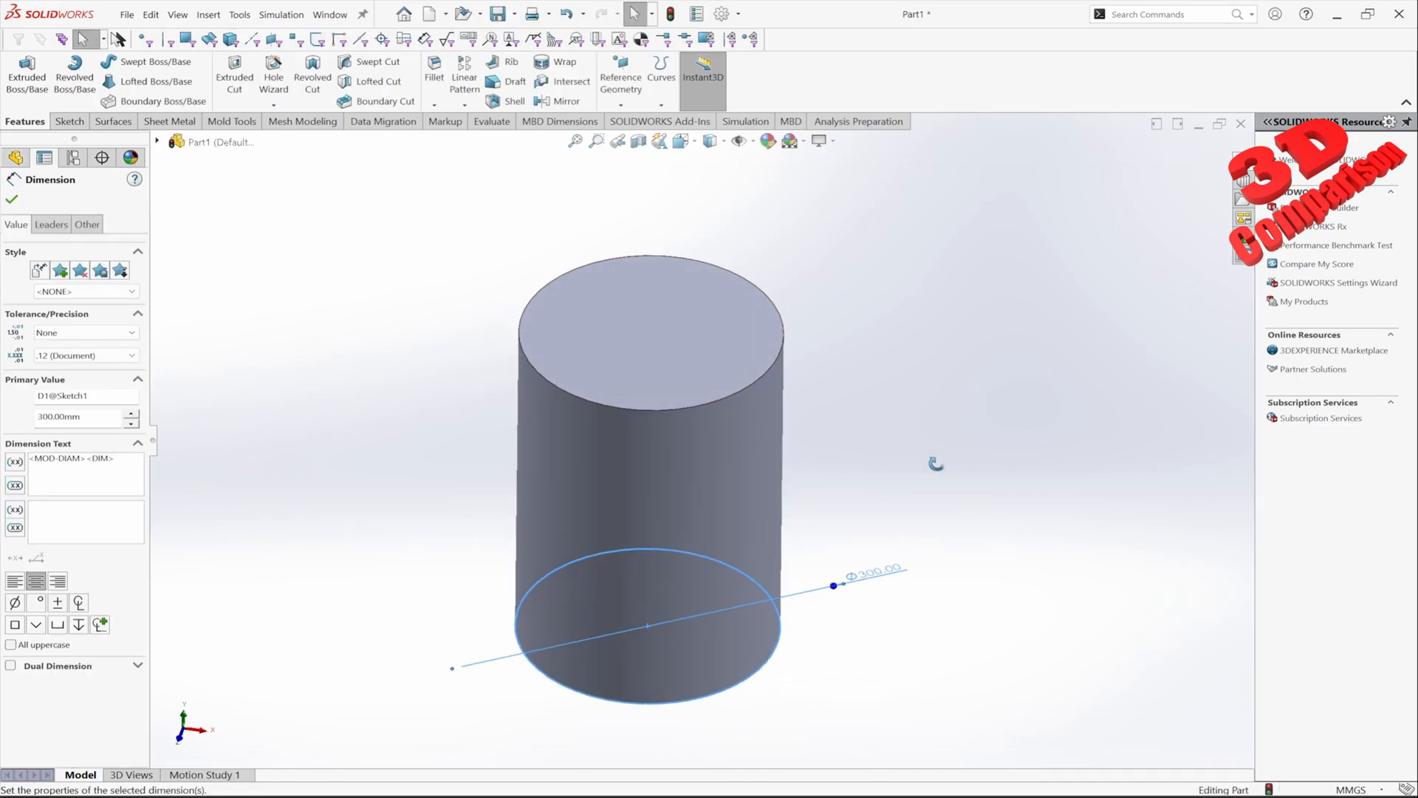
pyautogui.click(938, 481)
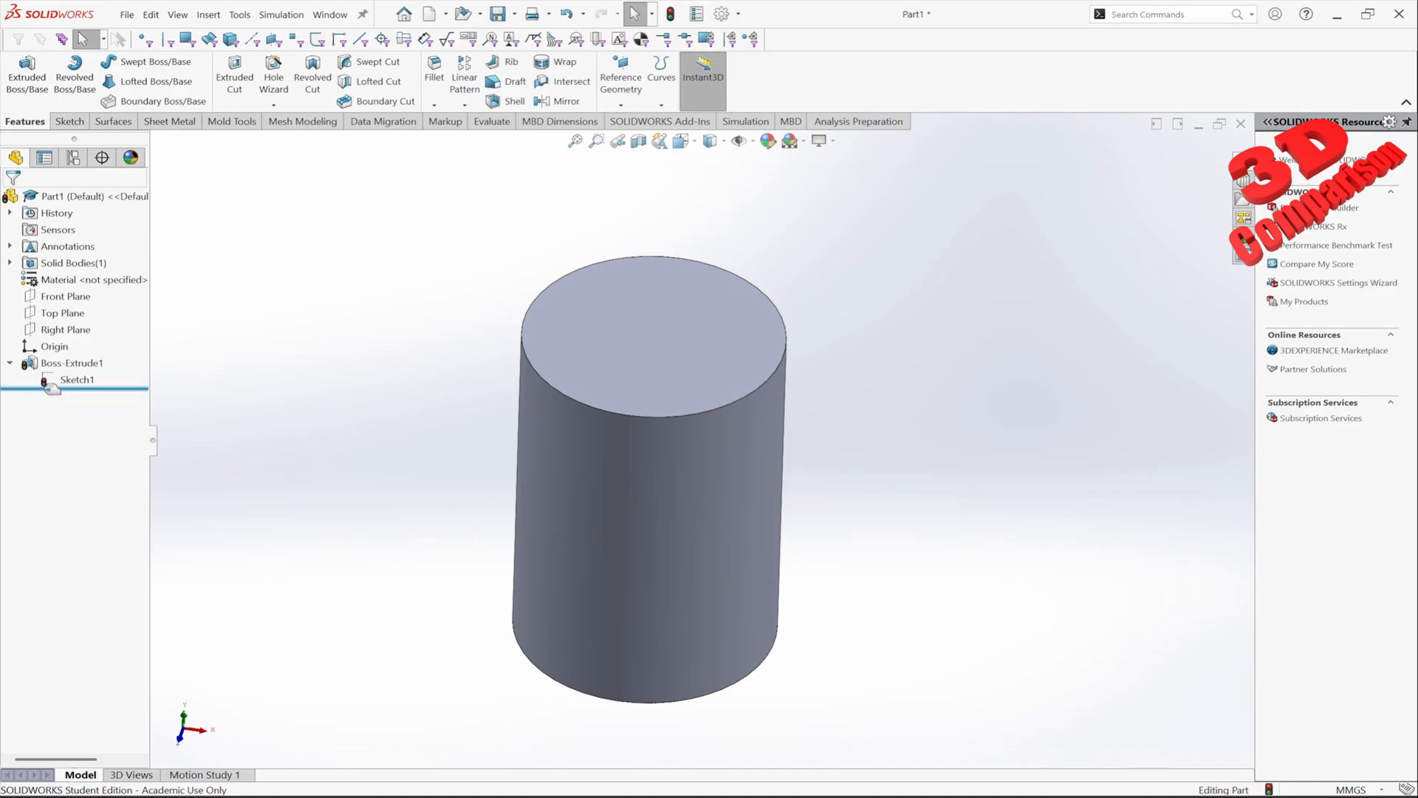
pyautogui.click(670, 14)
# Display the extrusion's dimensions, move the height dimension outside the cylinder and select the base diameter dimension.
pyautogui.moveTo(697, 228); pyautogui.dragTo(719, 415, button='middle')
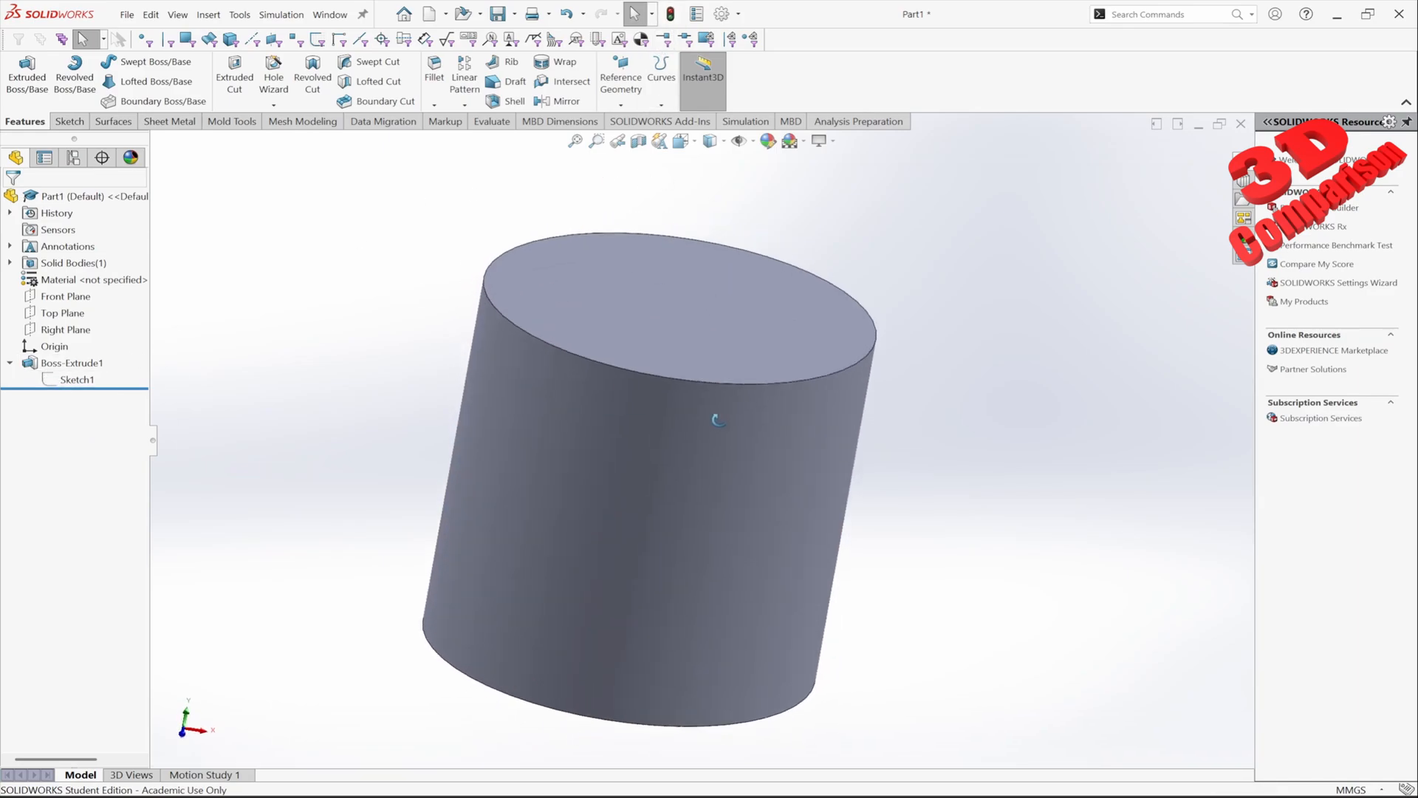
pyautogui.click(72, 362)
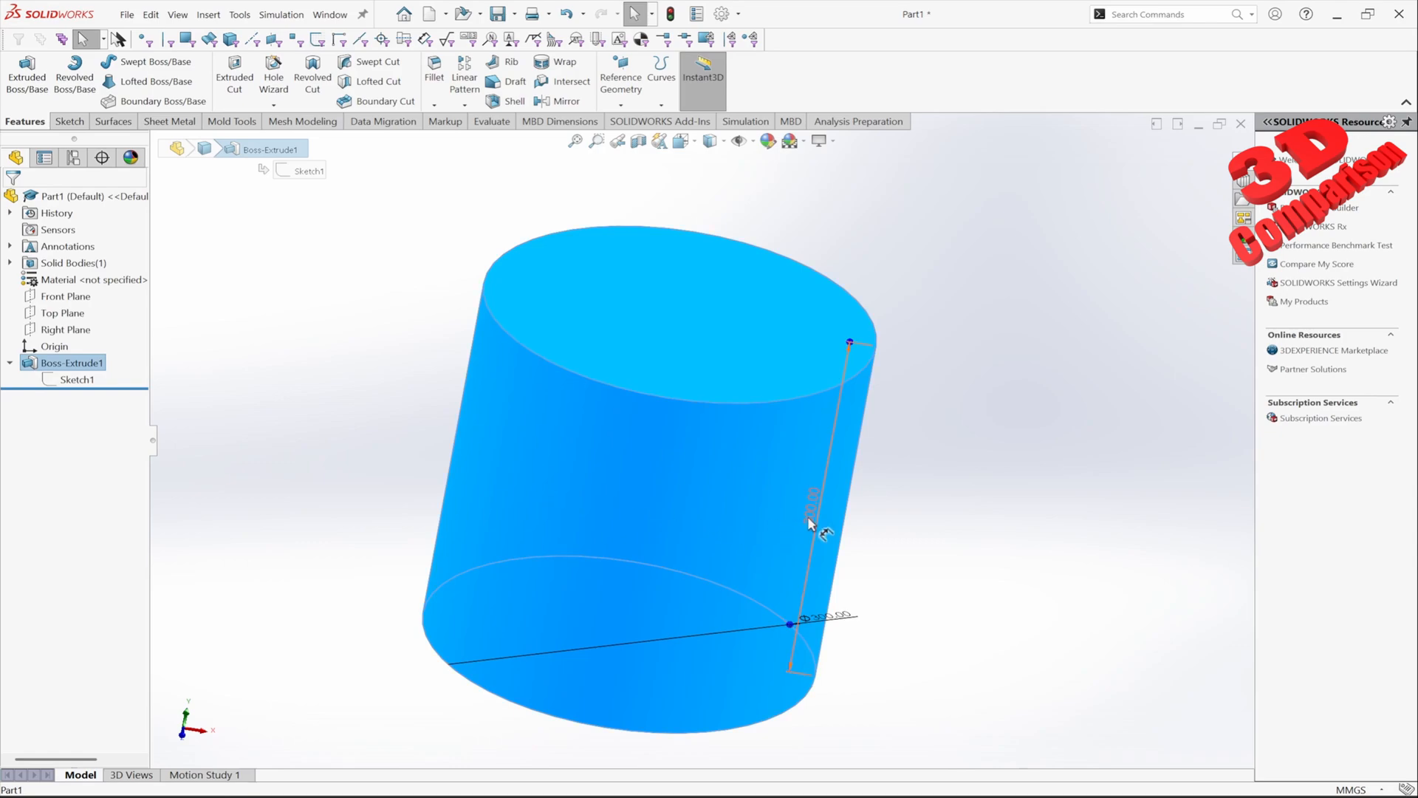
pyautogui.moveTo(811, 506); pyautogui.dragTo(933, 543)
pyautogui.click(885, 633)
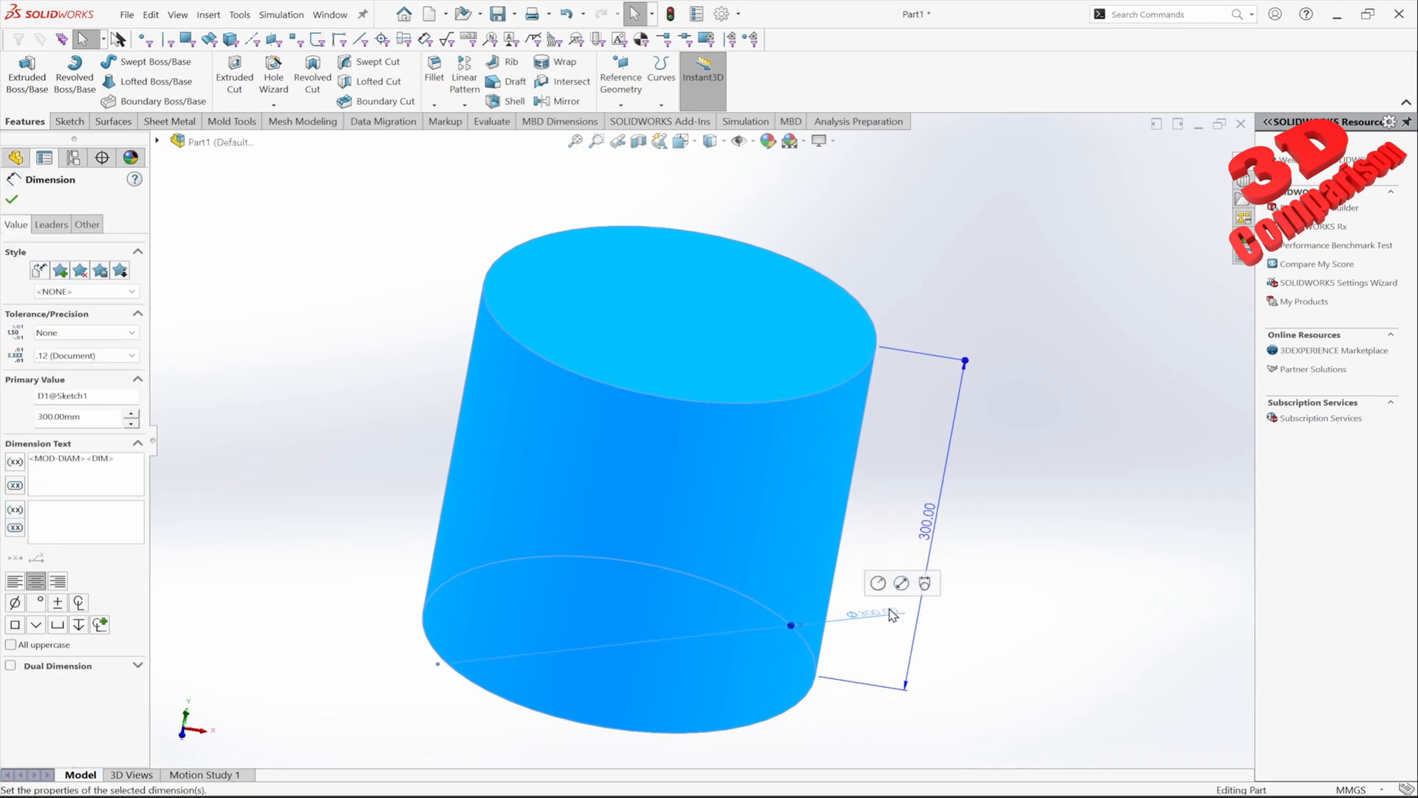
pyautogui.moveTo(669, 492); pyautogui.dragTo(674, 519, button='middle')
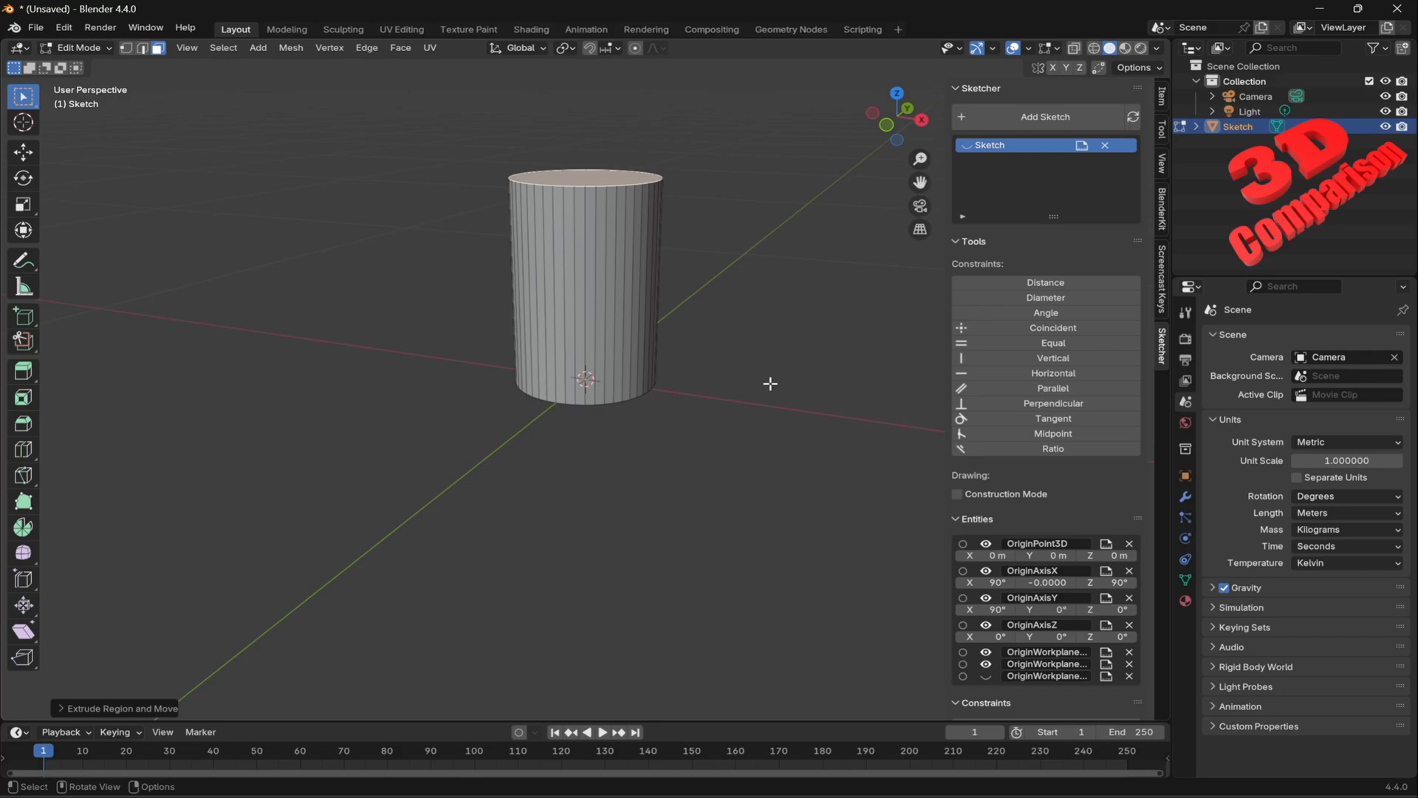
# Switch to Blender, inspect the extruded cylinder and undo the extrusion of the circular face.
pyautogui.moveTo(771, 383); pyautogui.dragTo(789, 432, button='middle')
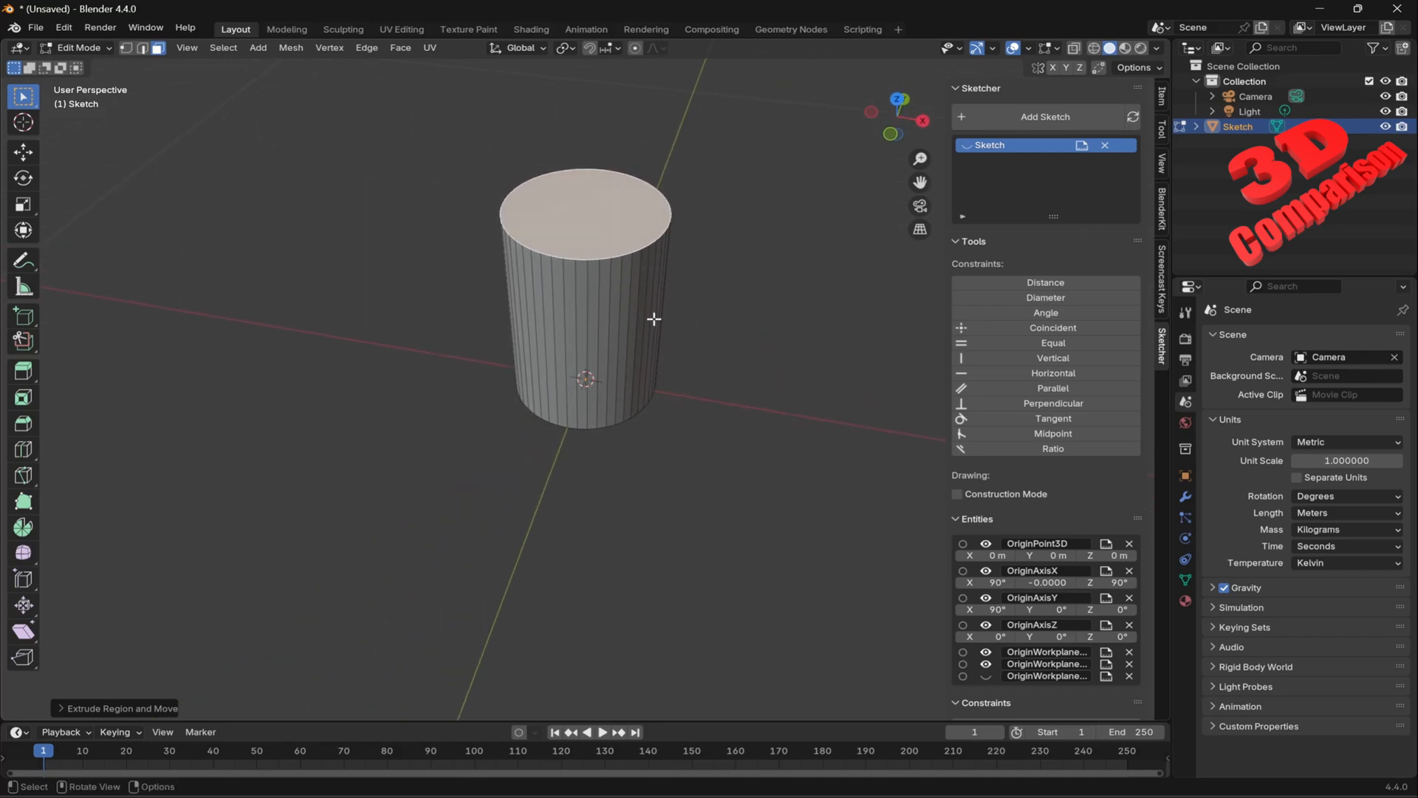
pyautogui.scroll(3, 653, 318)
pyautogui.scroll(-2, 668, 357)
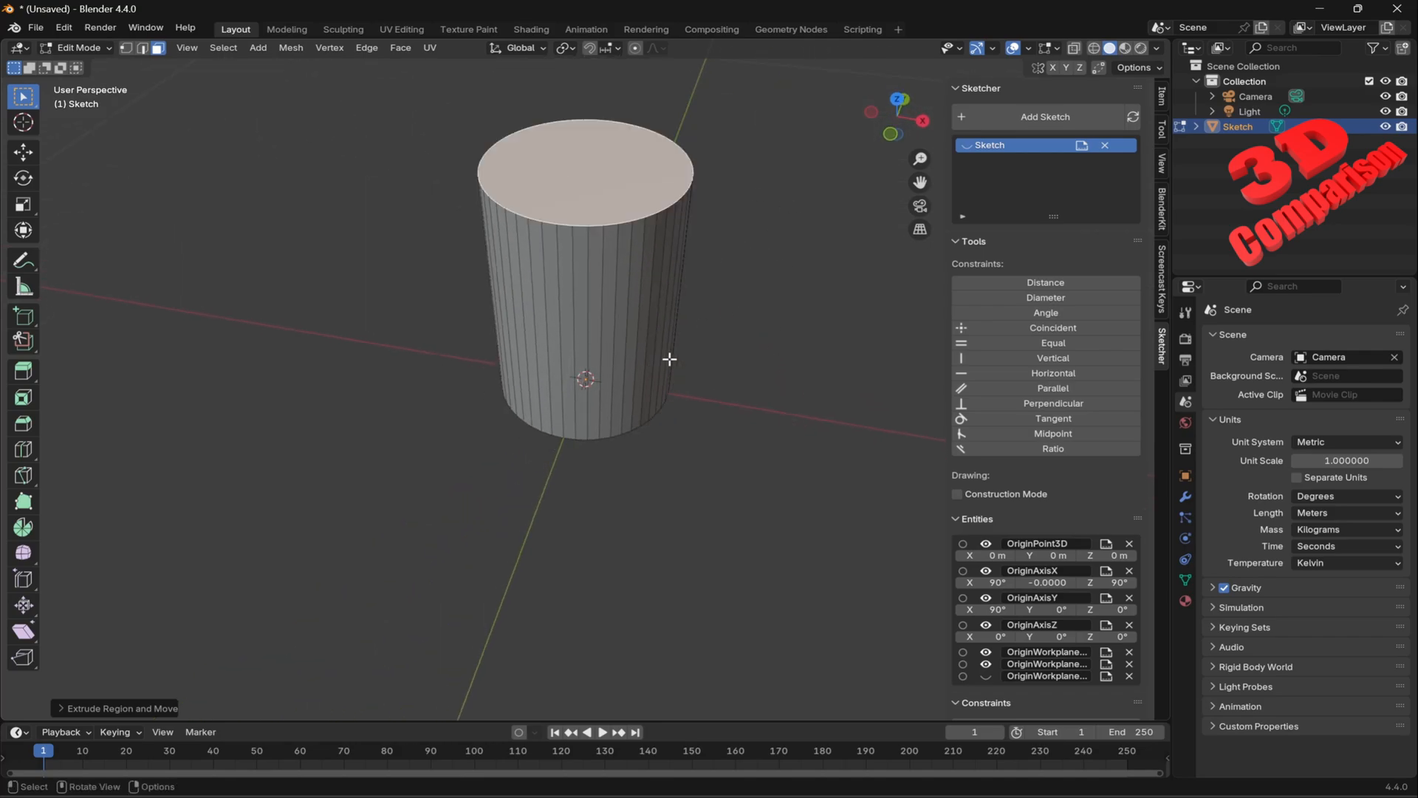
pyautogui.moveTo(674, 349); pyautogui.dragTo(757, 357, button='middle')
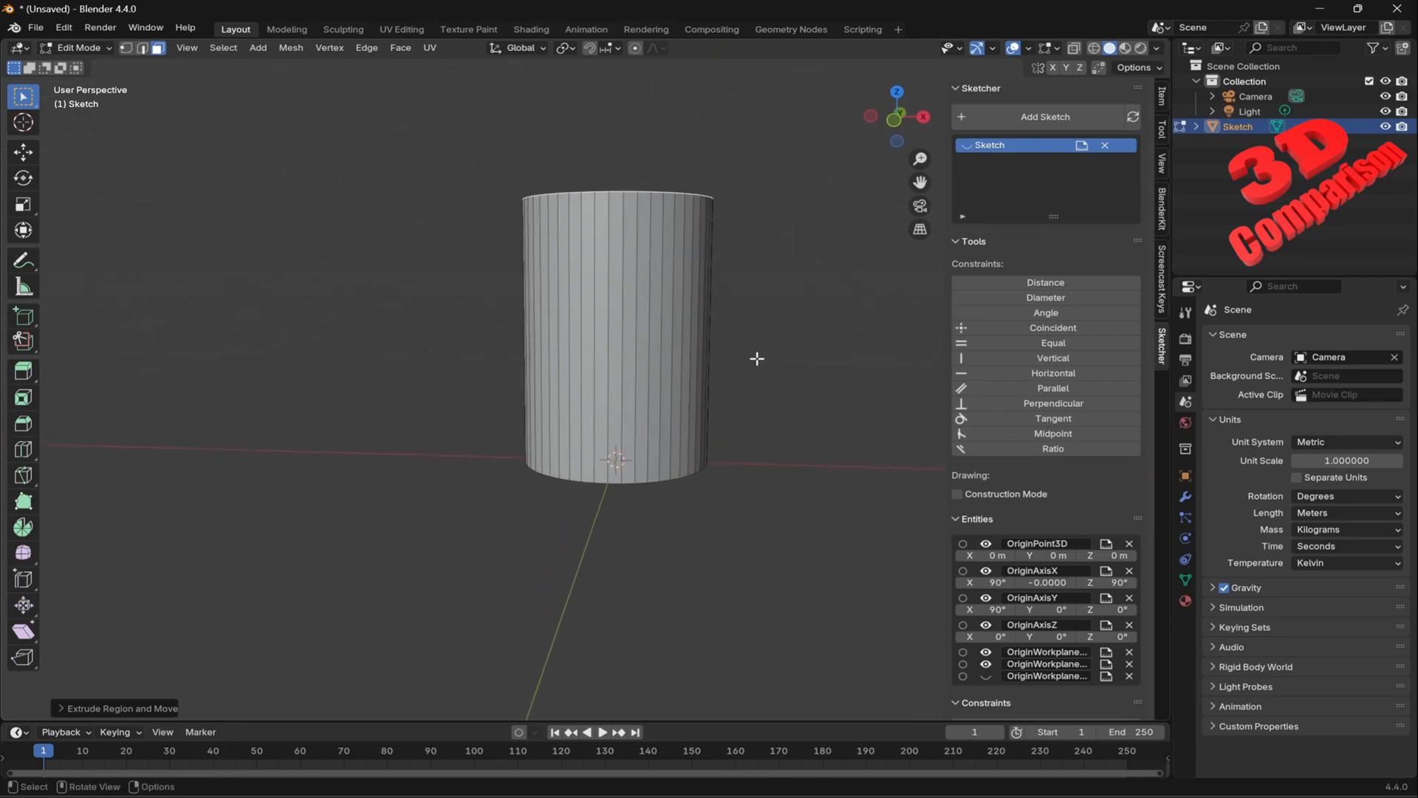
pyautogui.scroll(2, 820, 309)
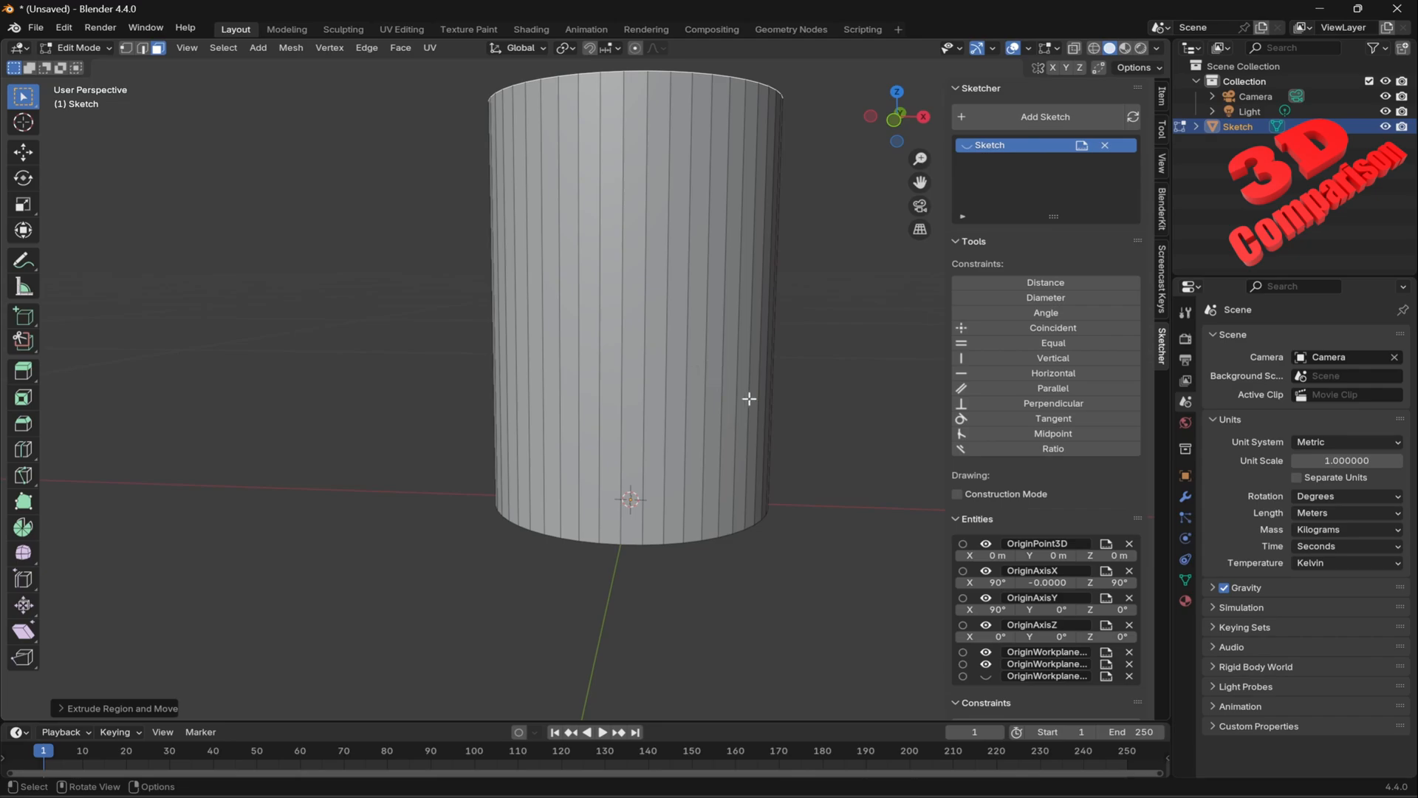
pyautogui.hotkey('ctrl', 'z')
pyautogui.moveTo(757, 368); pyautogui.dragTo(761, 399, button='middle')
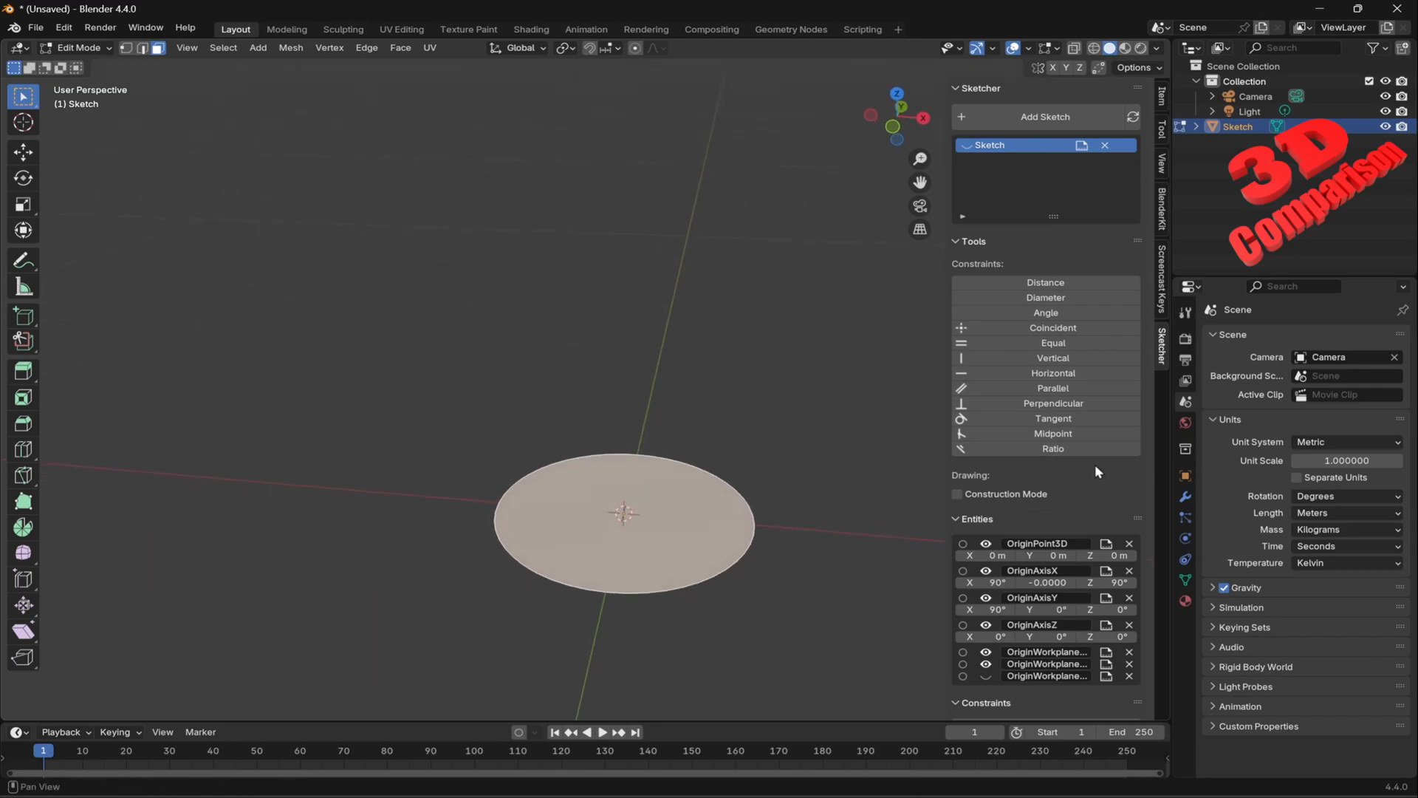
# Add a Solidify modifier to the sketch's circular mesh.
pyautogui.click(1185, 497)
pyautogui.click(1304, 336)
pyautogui.write('sh')
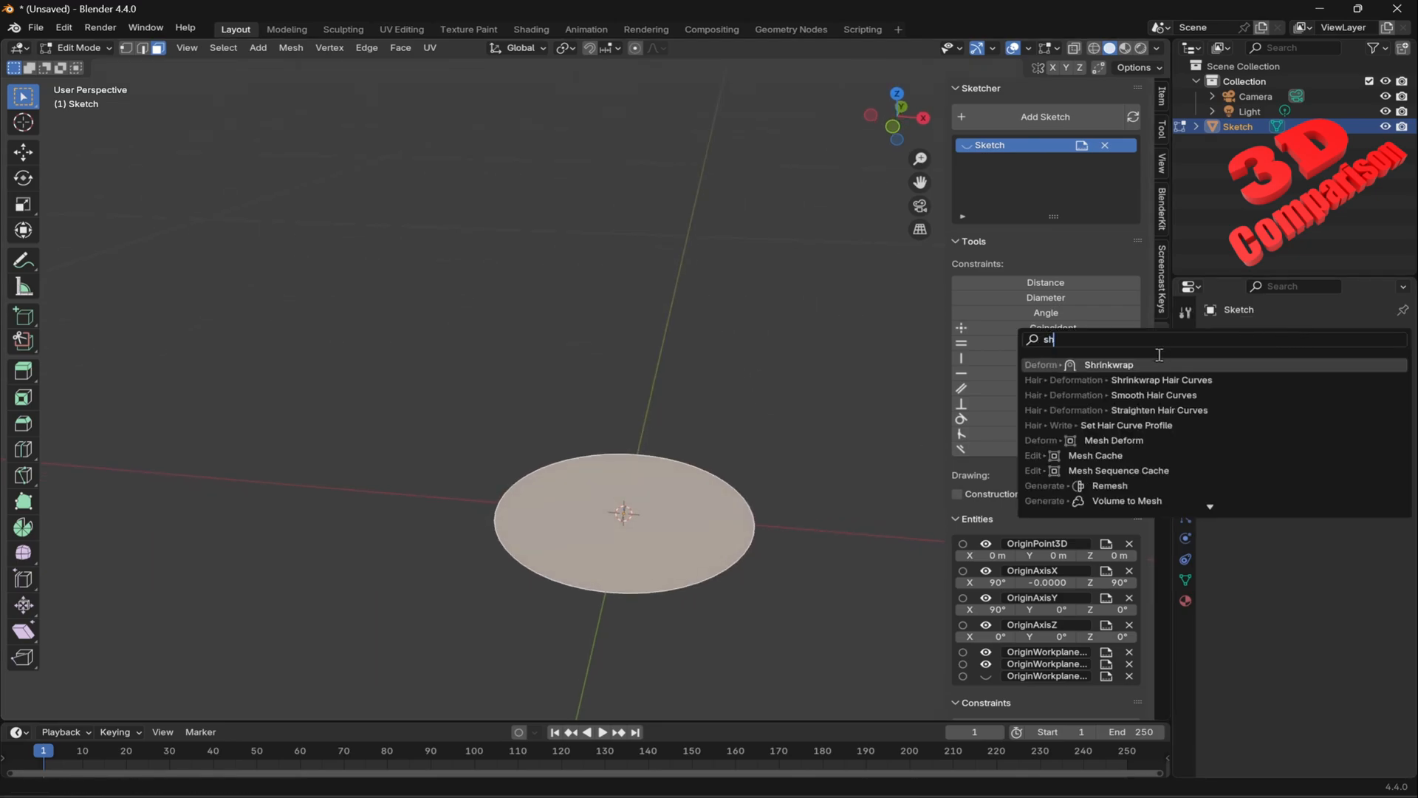
pyautogui.write('e')
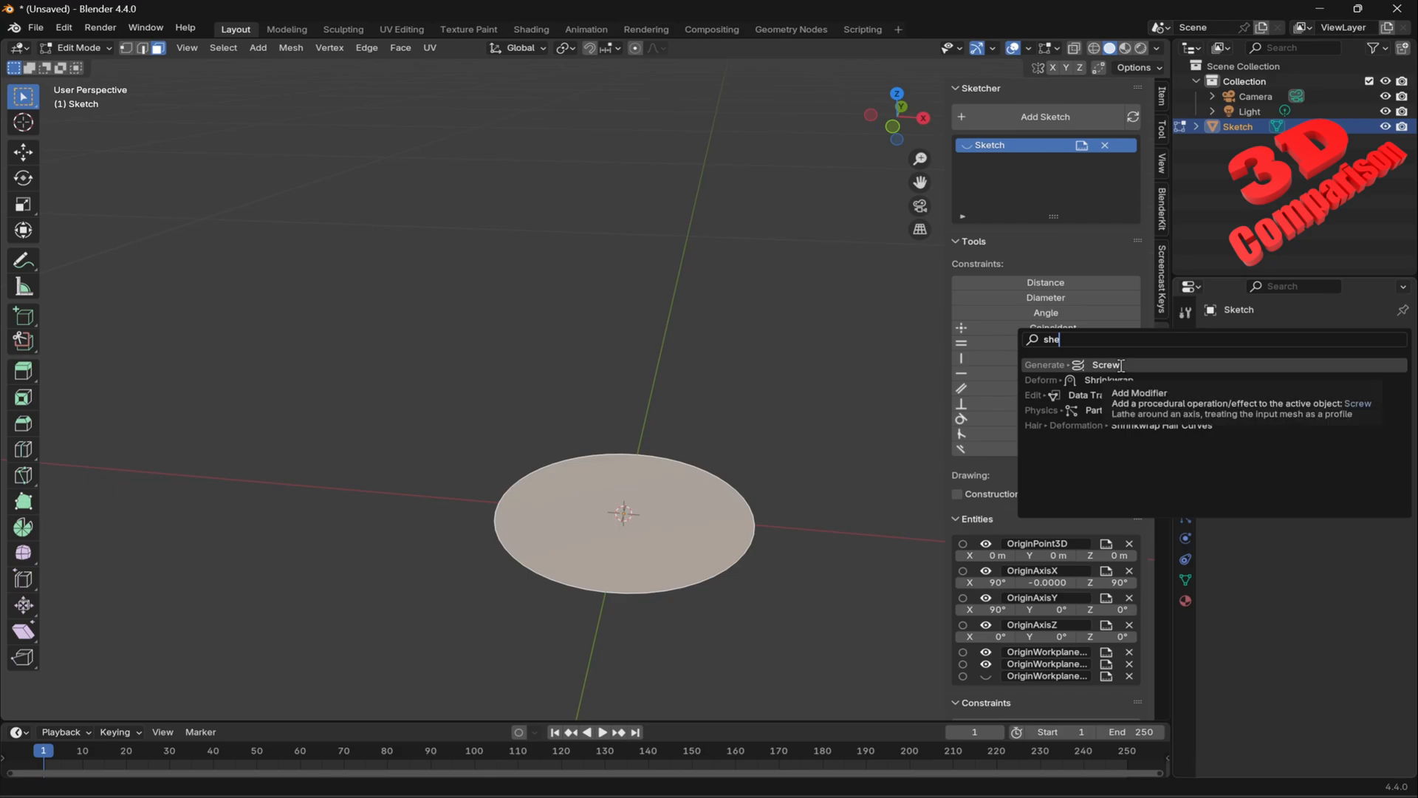
pyautogui.write('l')
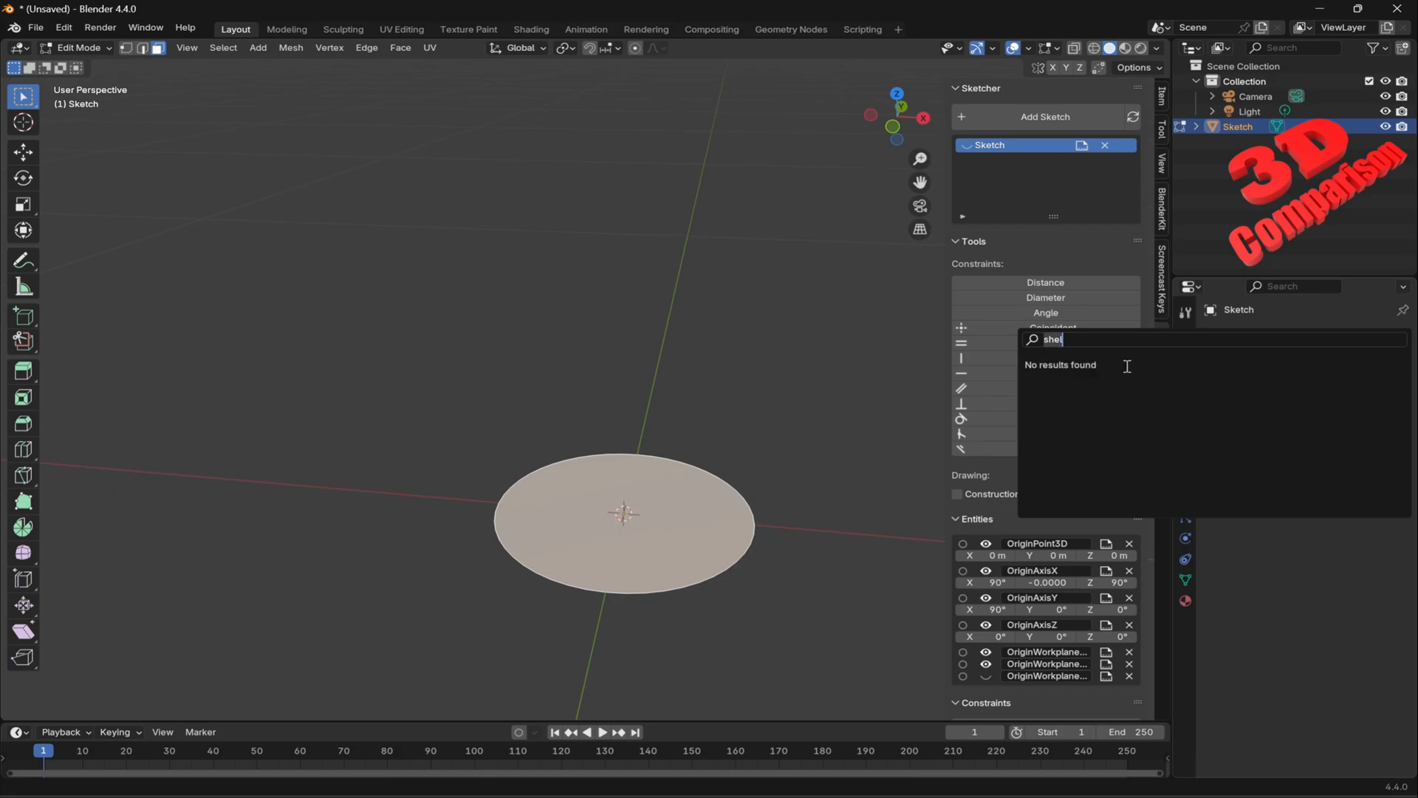
pyautogui.press('BackSpace')
pyautogui.press('BackSpace')
pyautogui.press('BackSpace')
pyautogui.write('ol')
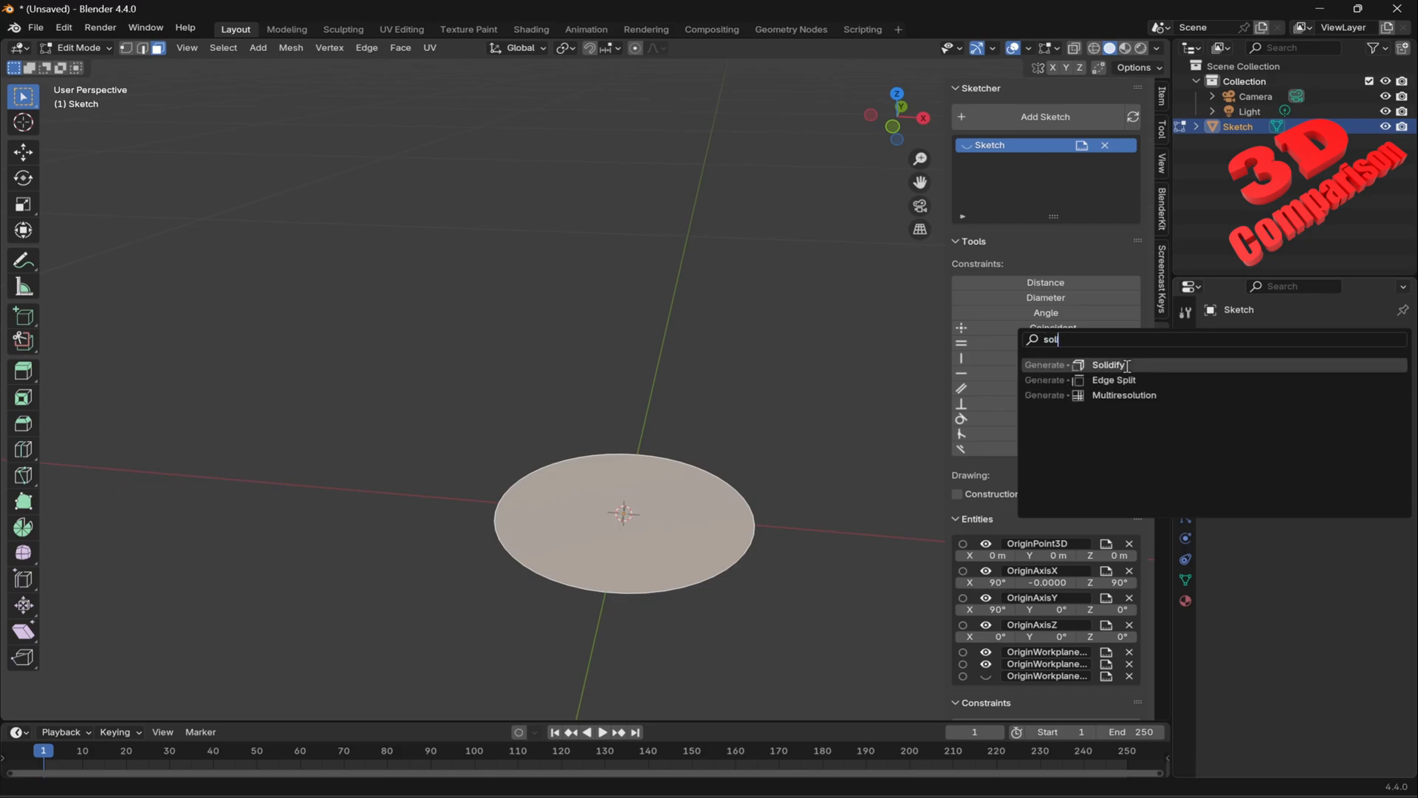
pyautogui.click(1127, 365)
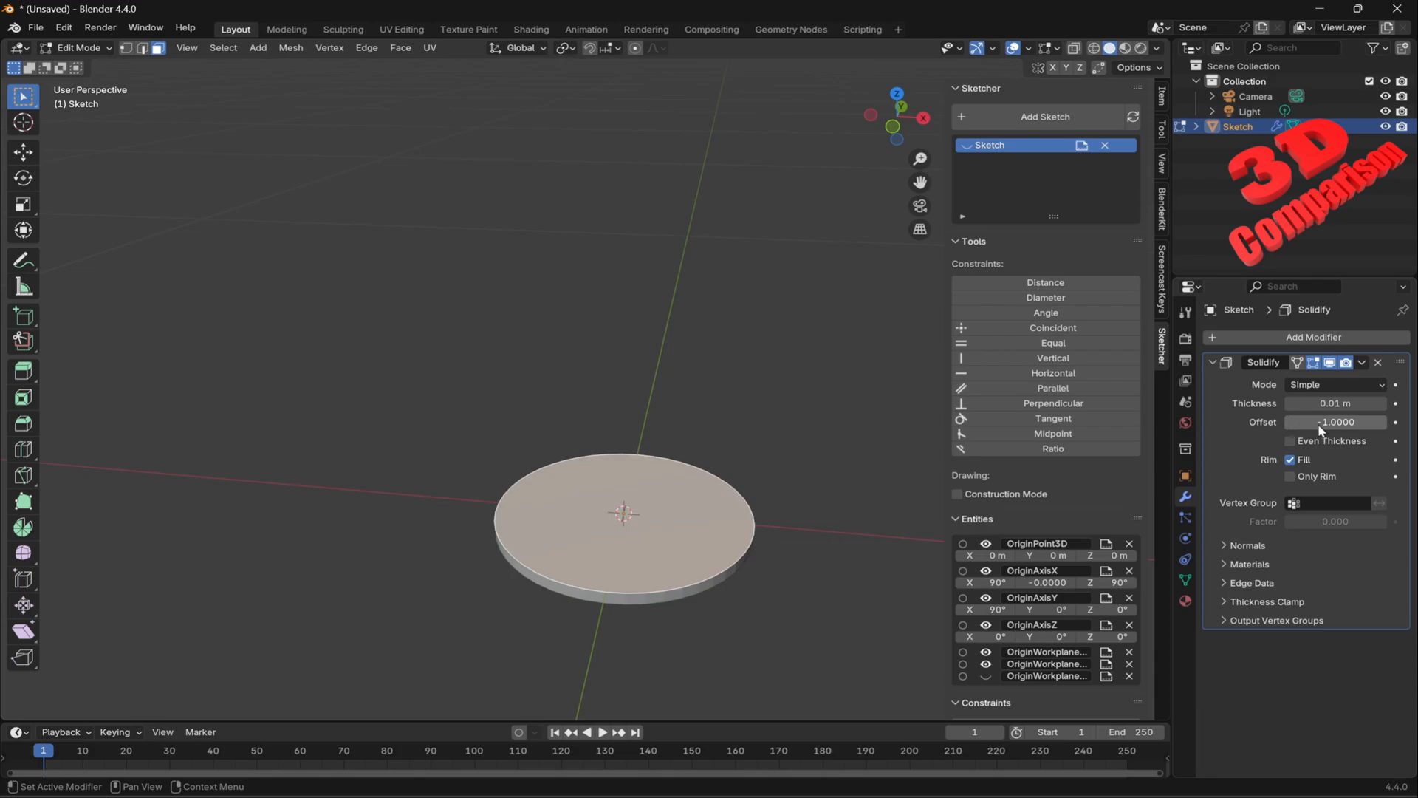
# Set the Solidify modifier's Offset to 1 and its Thickness to 0.3 m.
pyautogui.click(1351, 422)
pyautogui.write('1')
pyautogui.press('Tab')
pyautogui.click(1359, 404)
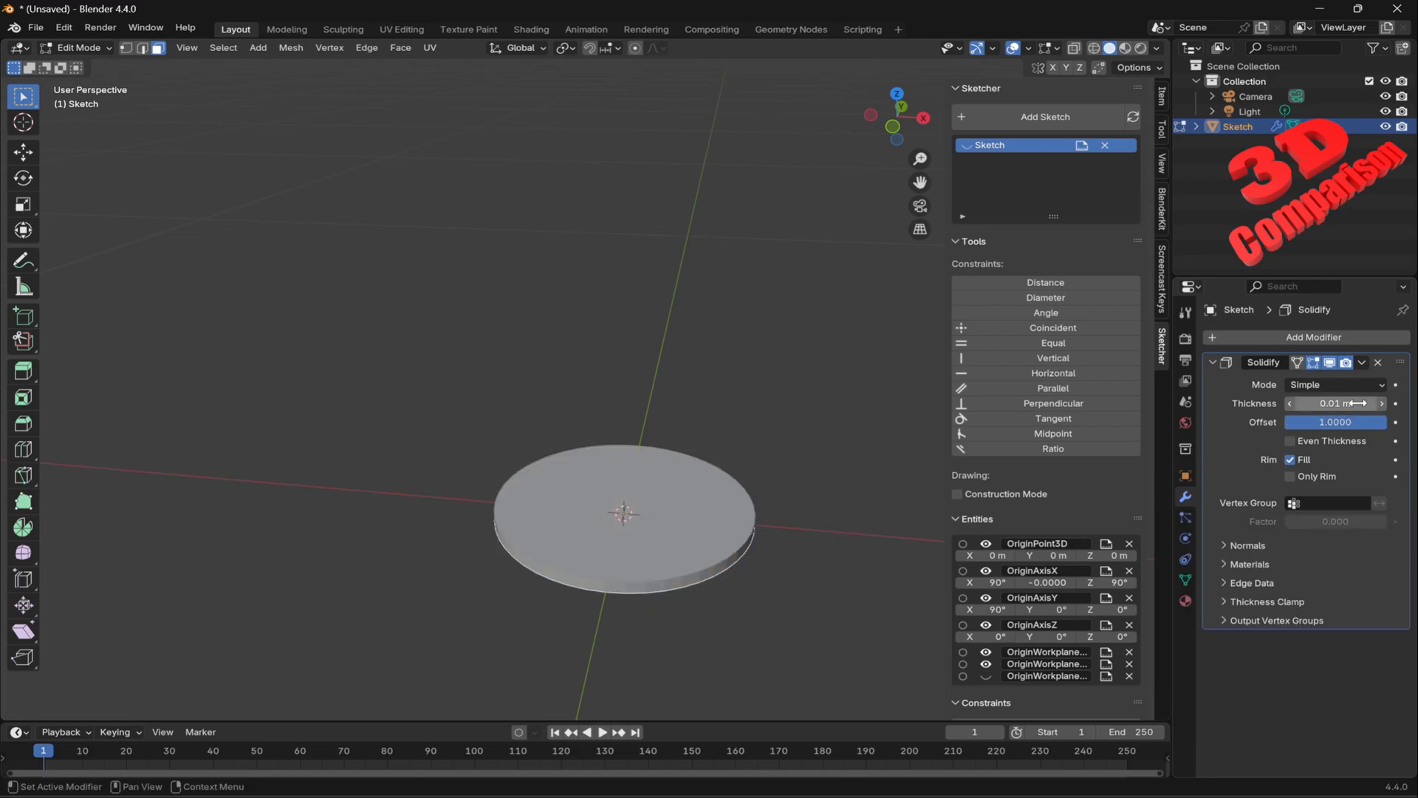
pyautogui.click(1359, 403)
pyautogui.write('0.3')
pyautogui.press('Tab')
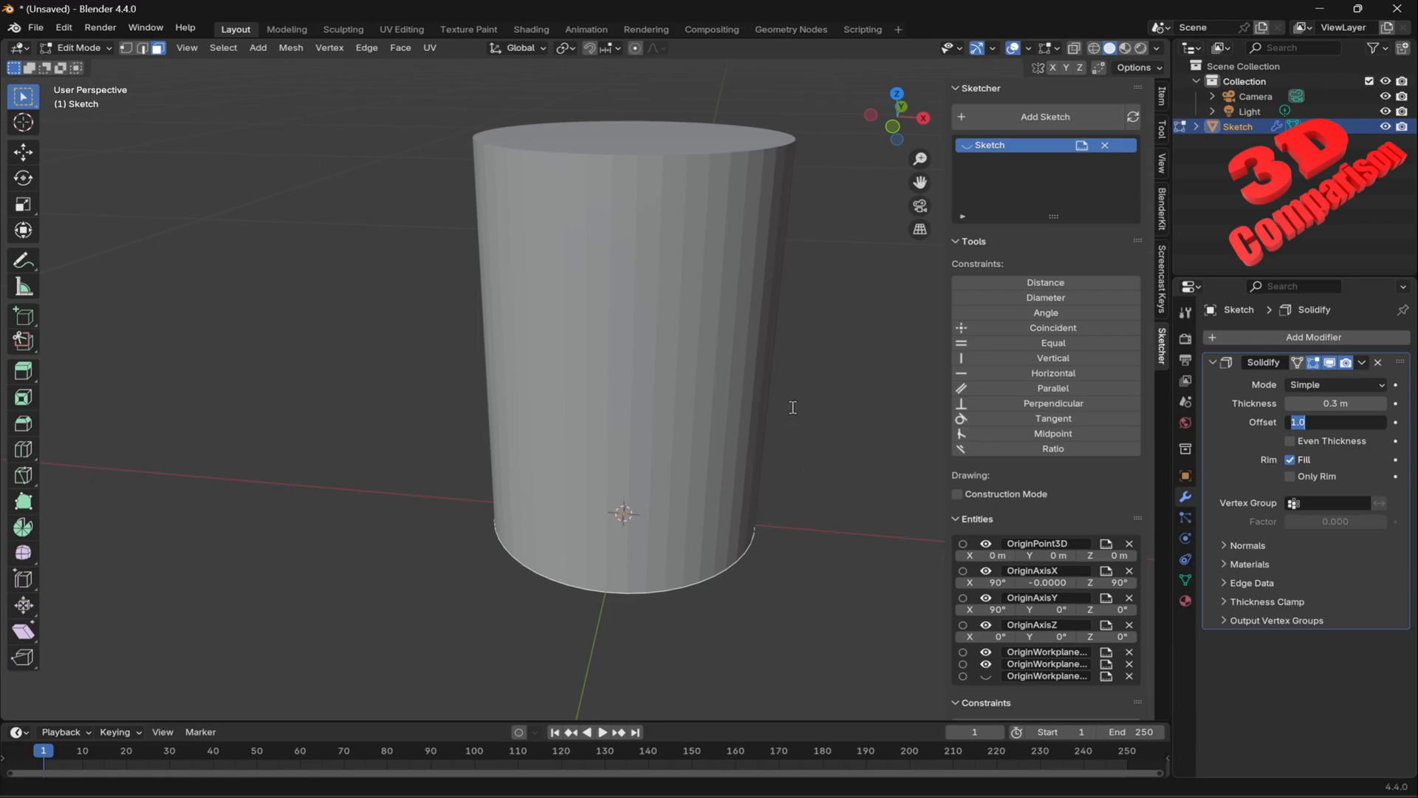
# Inspect the solidified cylinder's side and top from several angles.
pyautogui.moveTo(803, 398); pyautogui.dragTo(812, 282, button='middle')
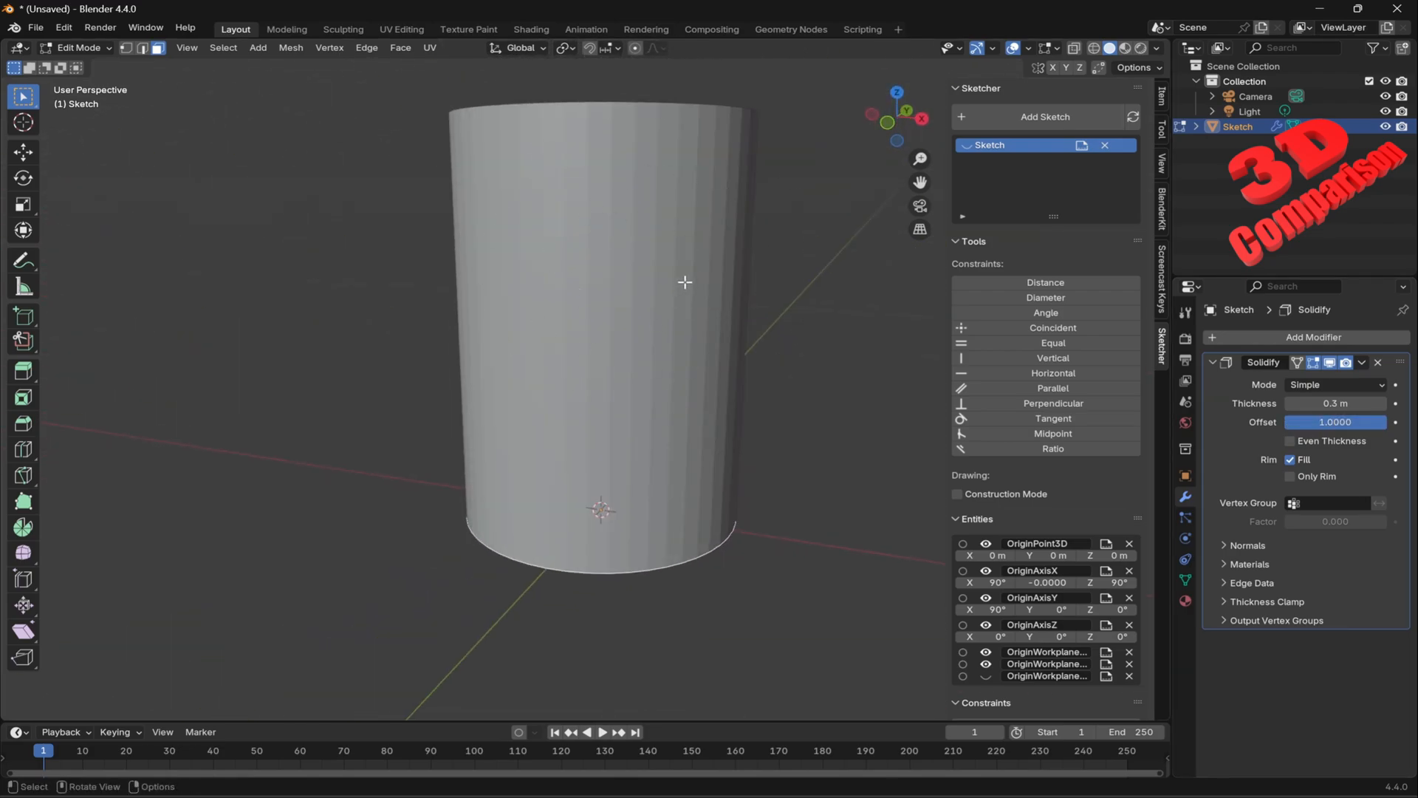
pyautogui.moveTo(685, 282); pyautogui.dragTo(757, 306, button='middle')
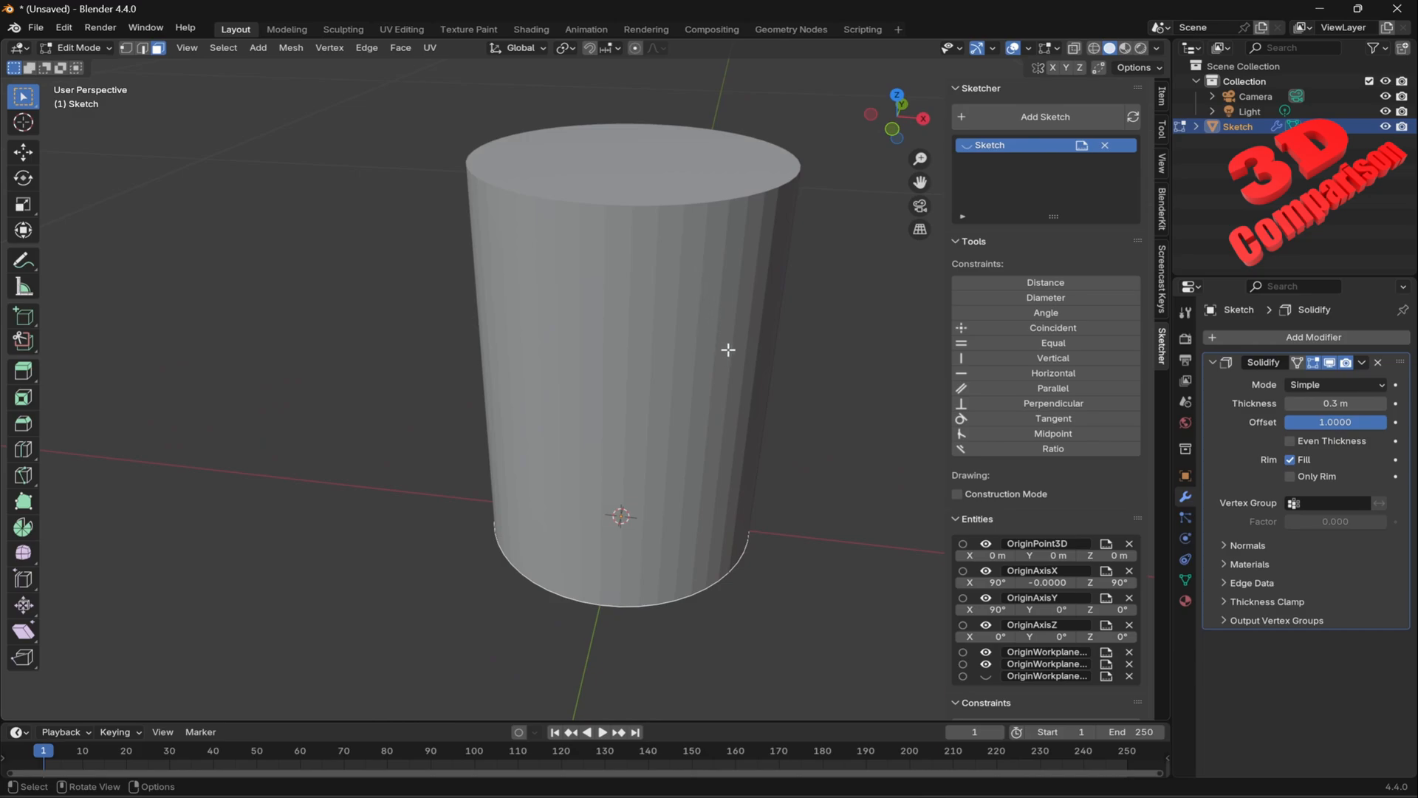
pyautogui.scroll(-1, 730, 356)
pyautogui.moveTo(774, 420); pyautogui.dragTo(798, 405, button='middle')
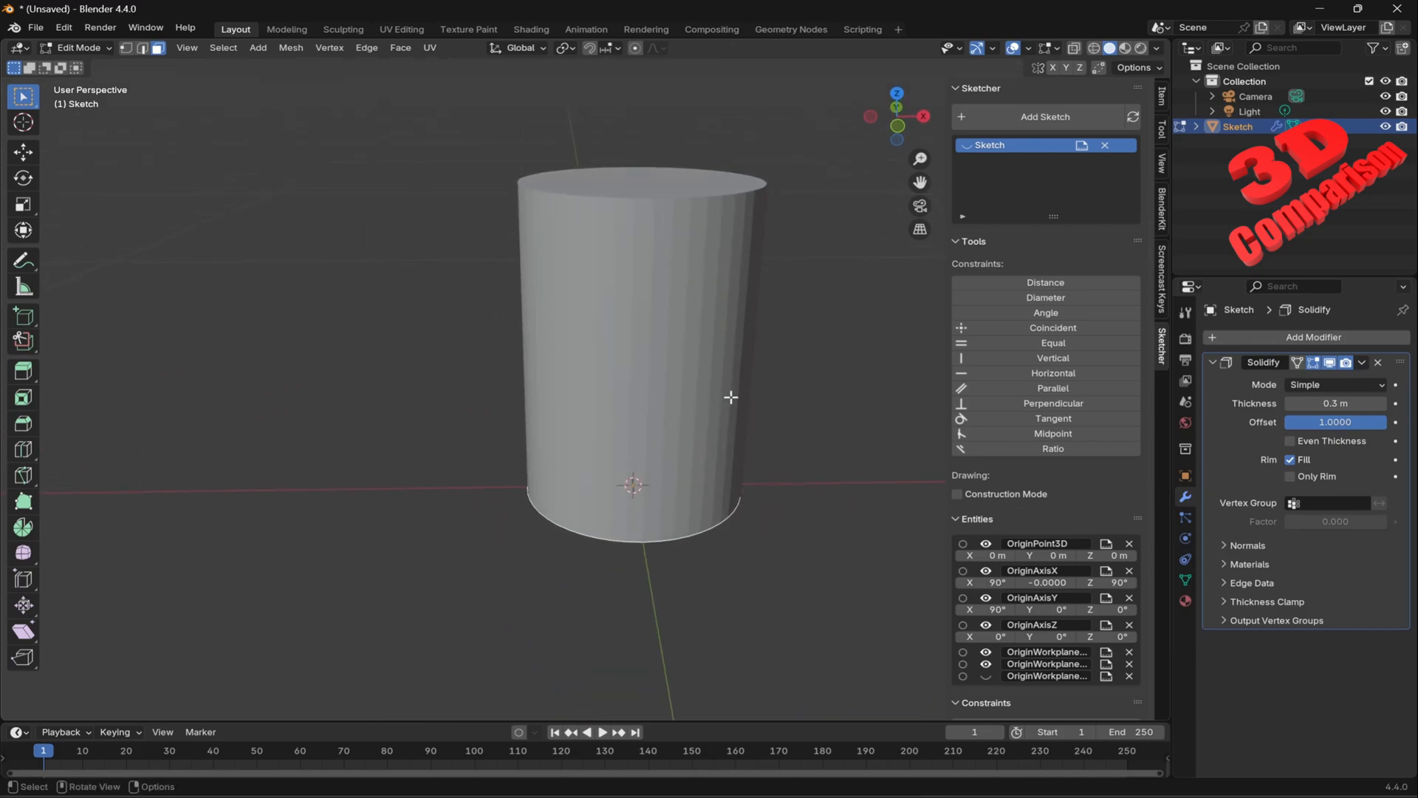
# Return to Object Mode and start a new sketch to show the origin workplanes around the cylinder.
pyautogui.press('Tab')
pyautogui.moveTo(715, 352); pyautogui.dragTo(697, 377, button='middle')
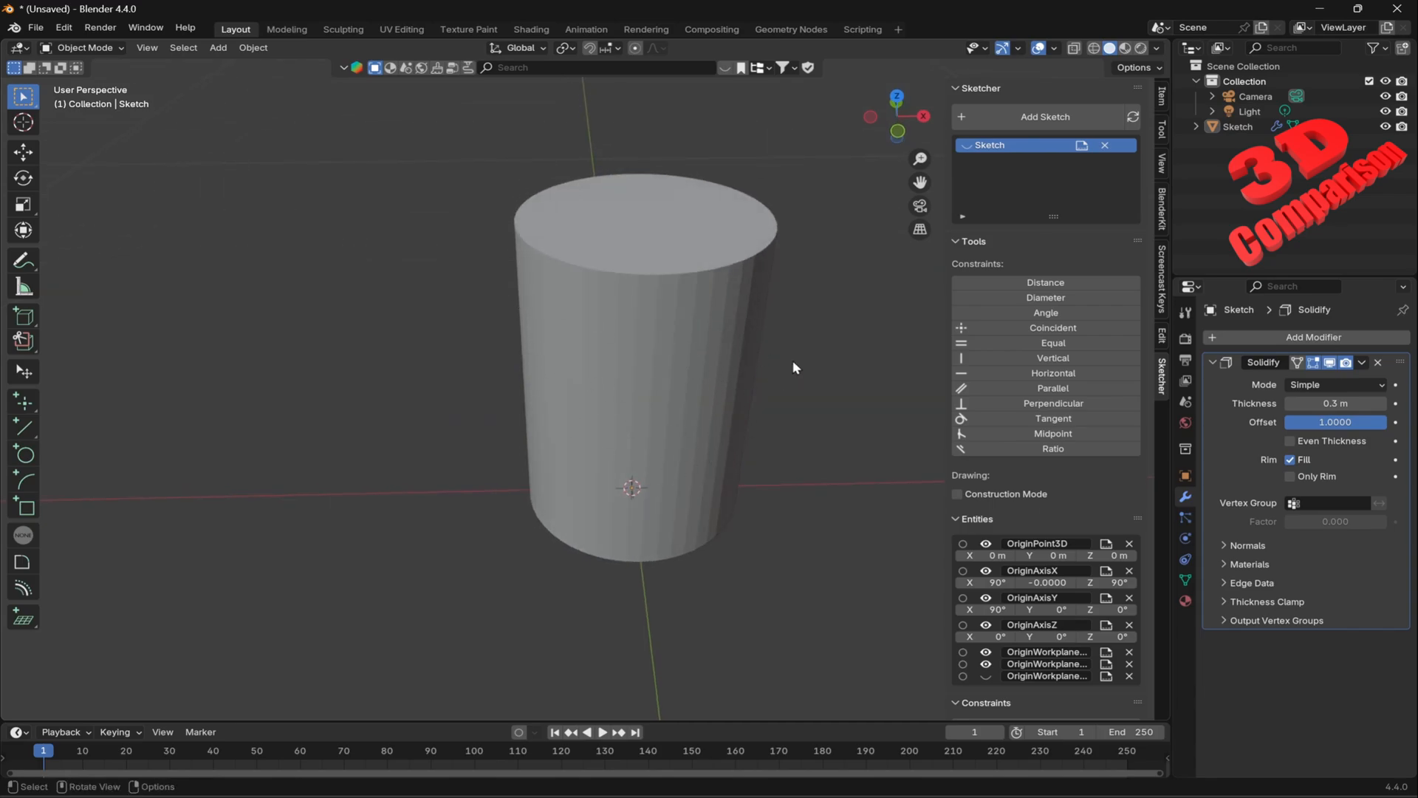
pyautogui.click(1032, 125)
pyautogui.moveTo(409, 389)
pyautogui.mouseDown(button='middle')
pyautogui.moveTo(491, 279)
pyautogui.moveTo(488, 344)
pyautogui.moveTo(452, 370)
pyautogui.moveTo(703, 329)
pyautogui.mouseUp(button='middle')
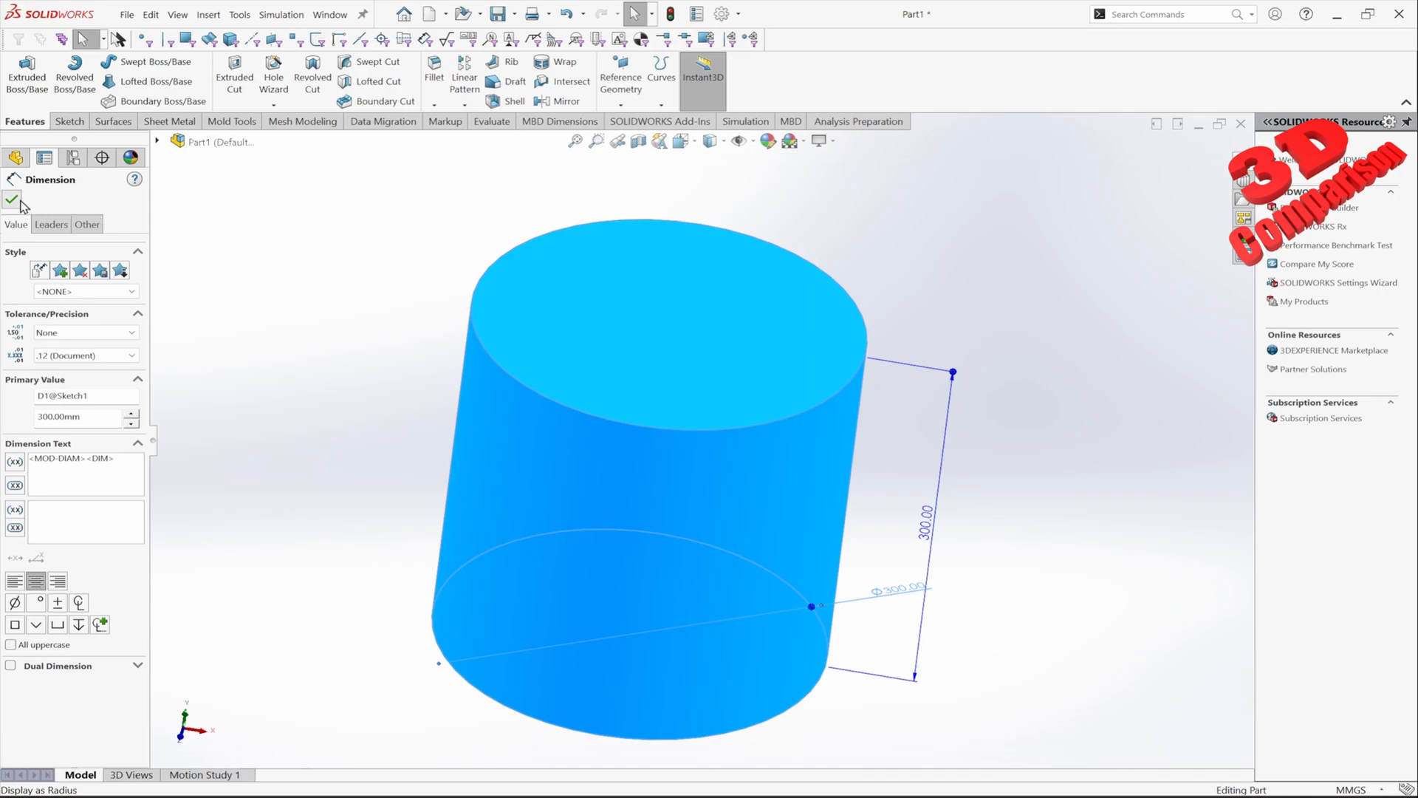
# Switch to SOLIDWORKS, close the dimension properties, and highlight the Front, Top and Right planes and the origin.
pyautogui.click(13, 199)
pyautogui.click(65, 297)
pyautogui.keyDown('shift'); pyautogui.click(81, 330); pyautogui.keyUp('shift')
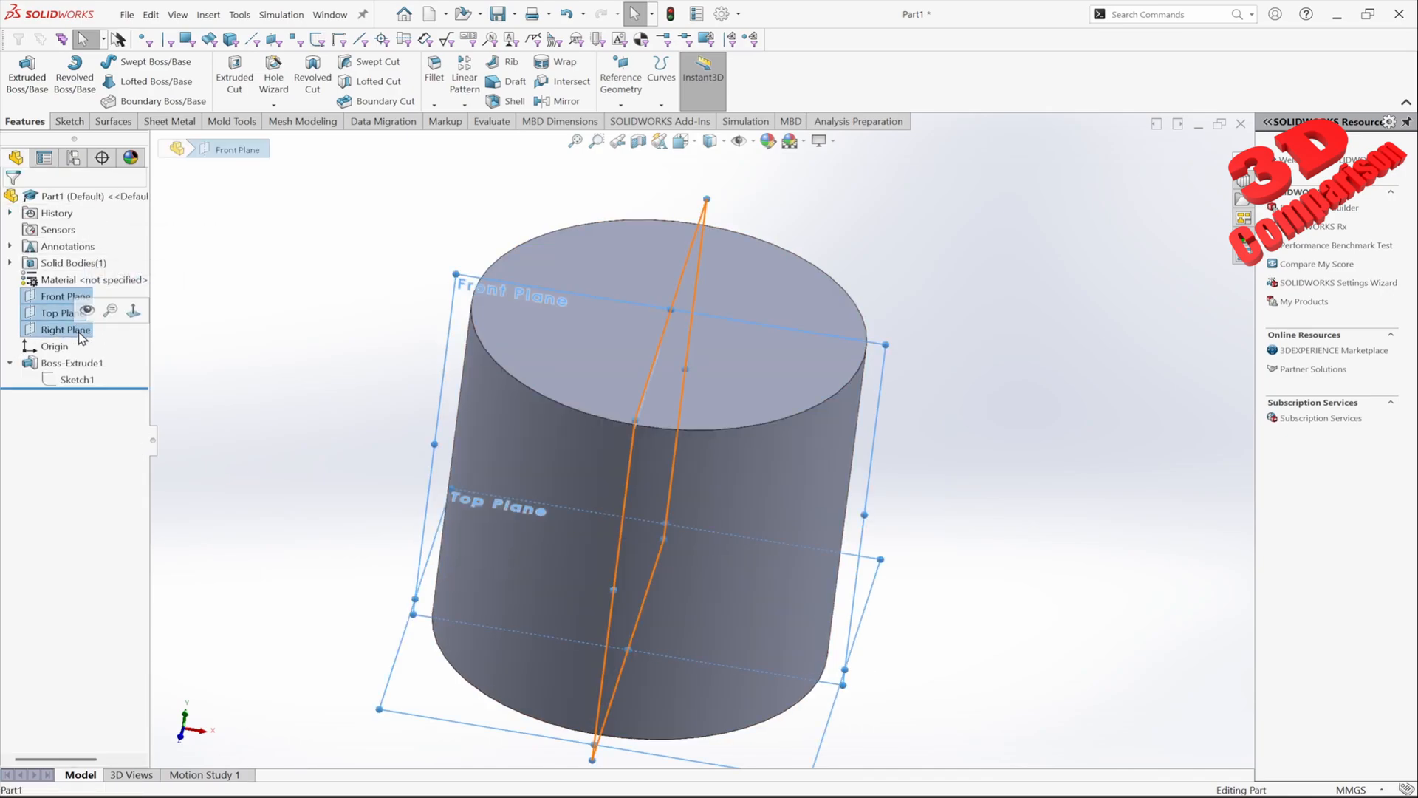
pyautogui.moveTo(728, 517); pyautogui.dragTo(694, 538, button='middle')
pyautogui.click(59, 348)
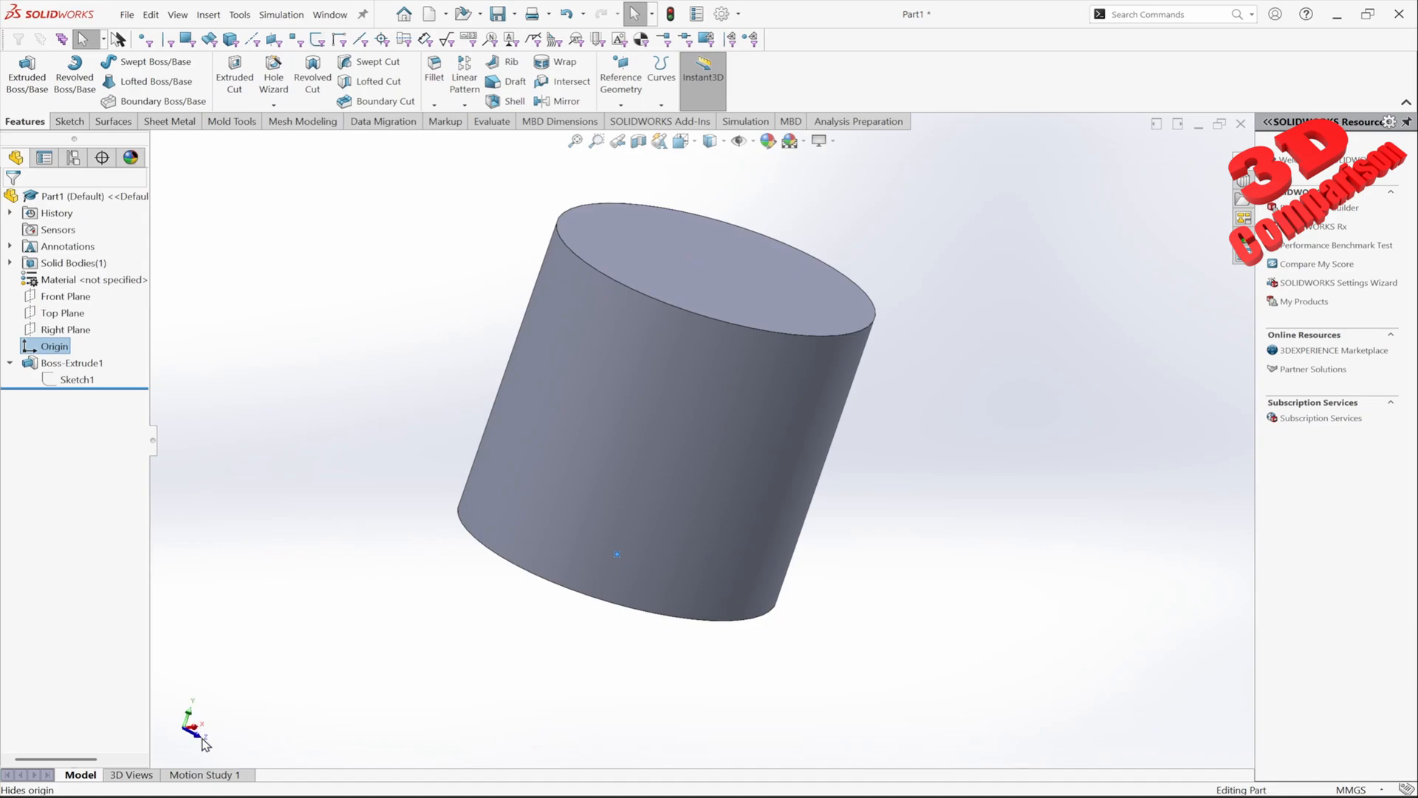
pyautogui.moveTo(747, 479); pyautogui.dragTo(694, 428, button='middle')
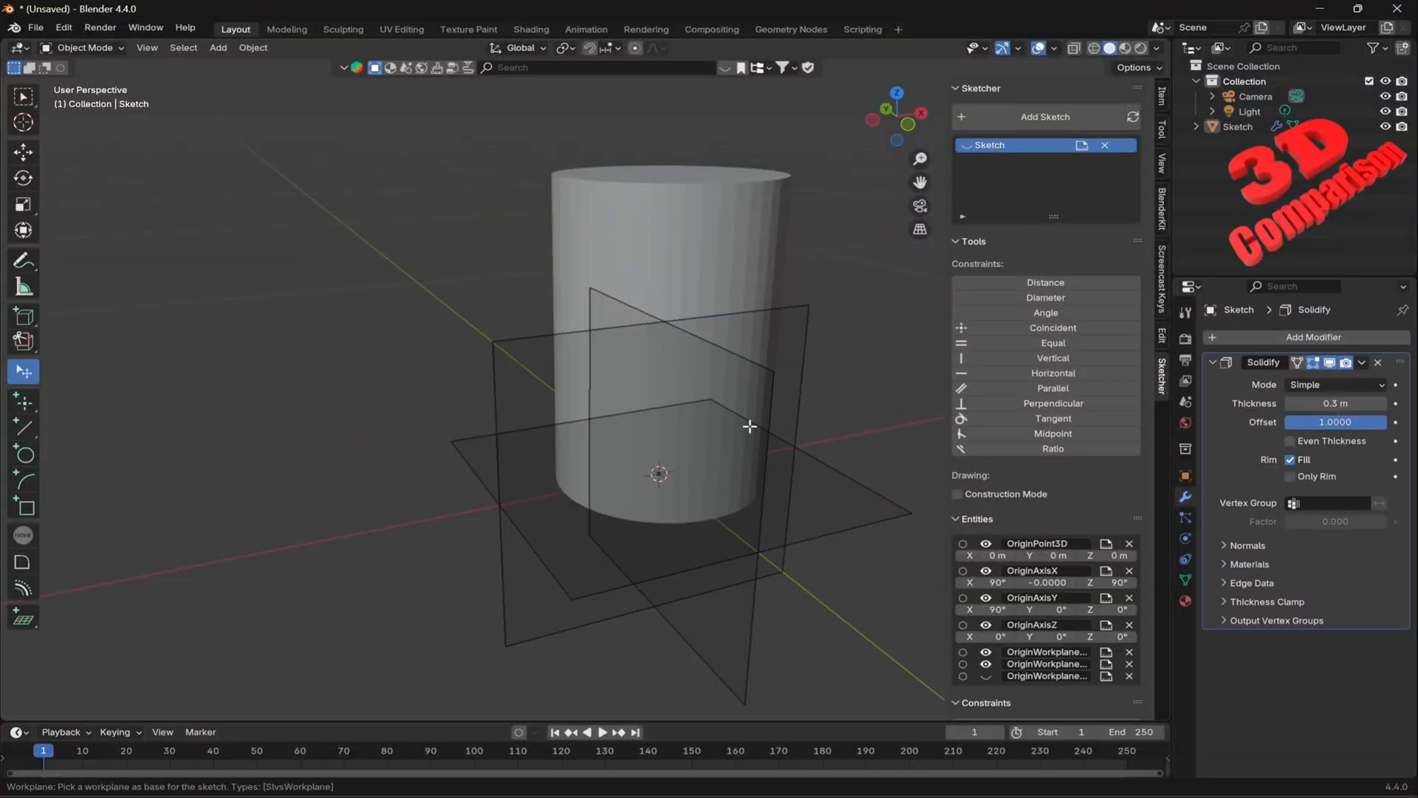
# Switch to Blender, cancel the pending sketch and add a workplane on a mesh face of the cylinder's side.
pyautogui.press('Escape')
pyautogui.click(24, 619)
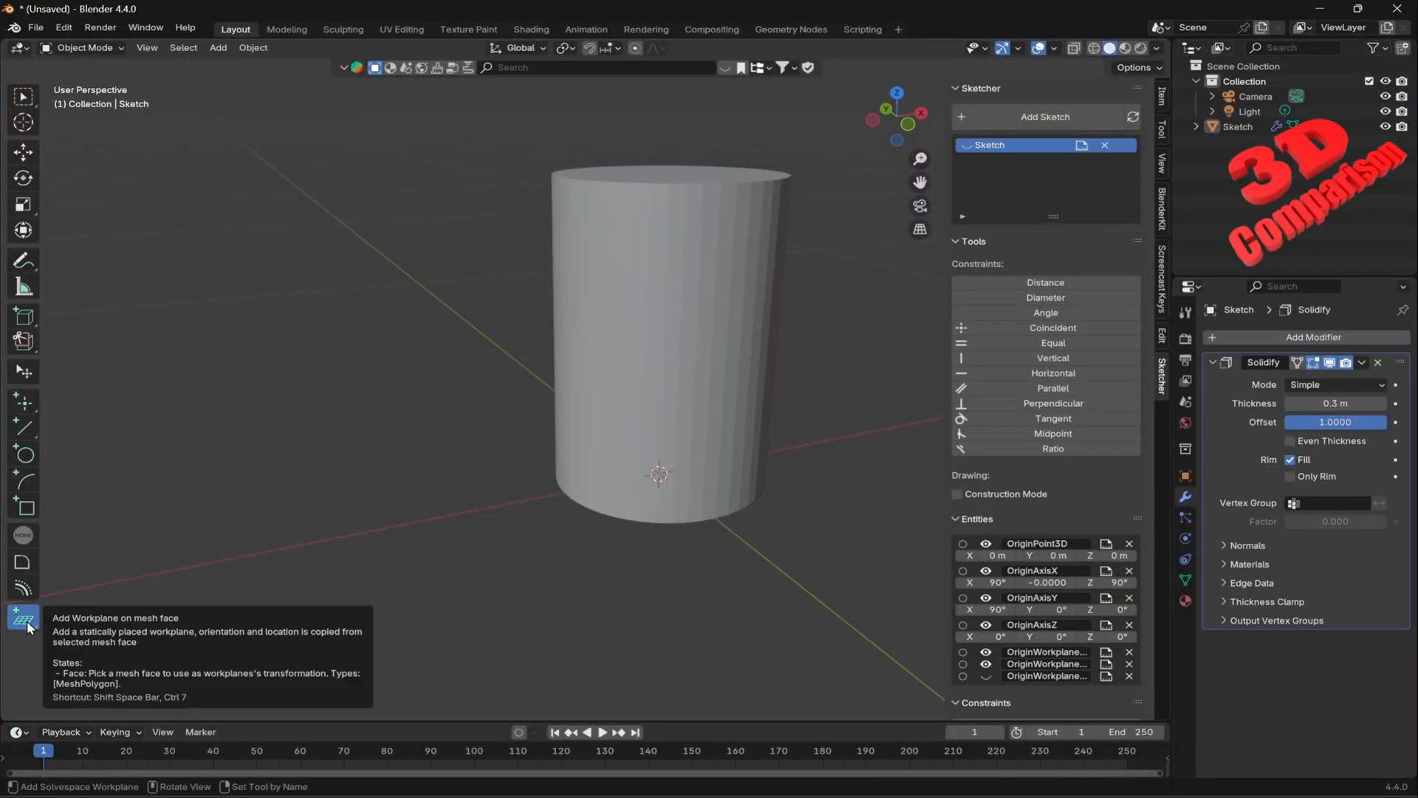
pyautogui.click(27, 620)
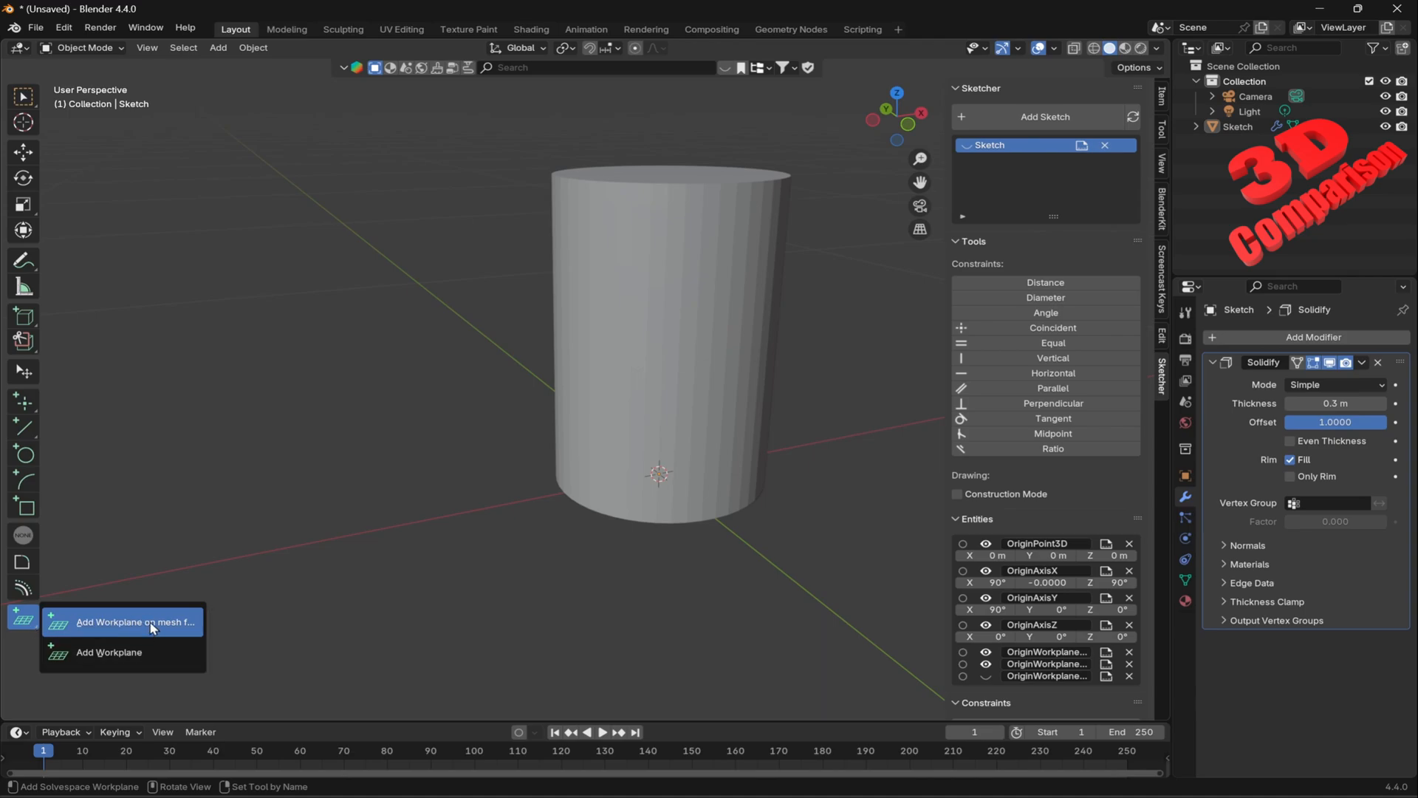
pyautogui.click(127, 622)
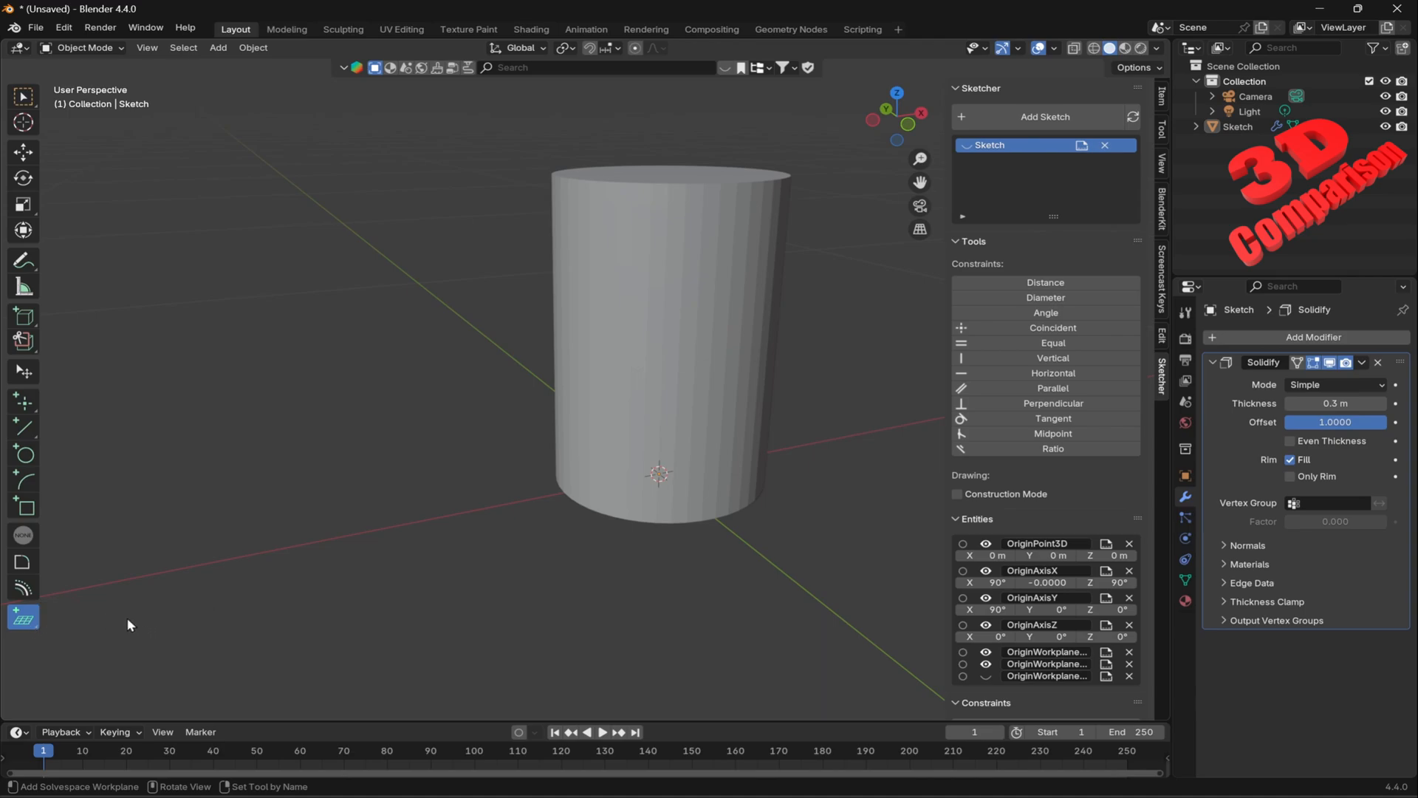
pyautogui.click(691, 328)
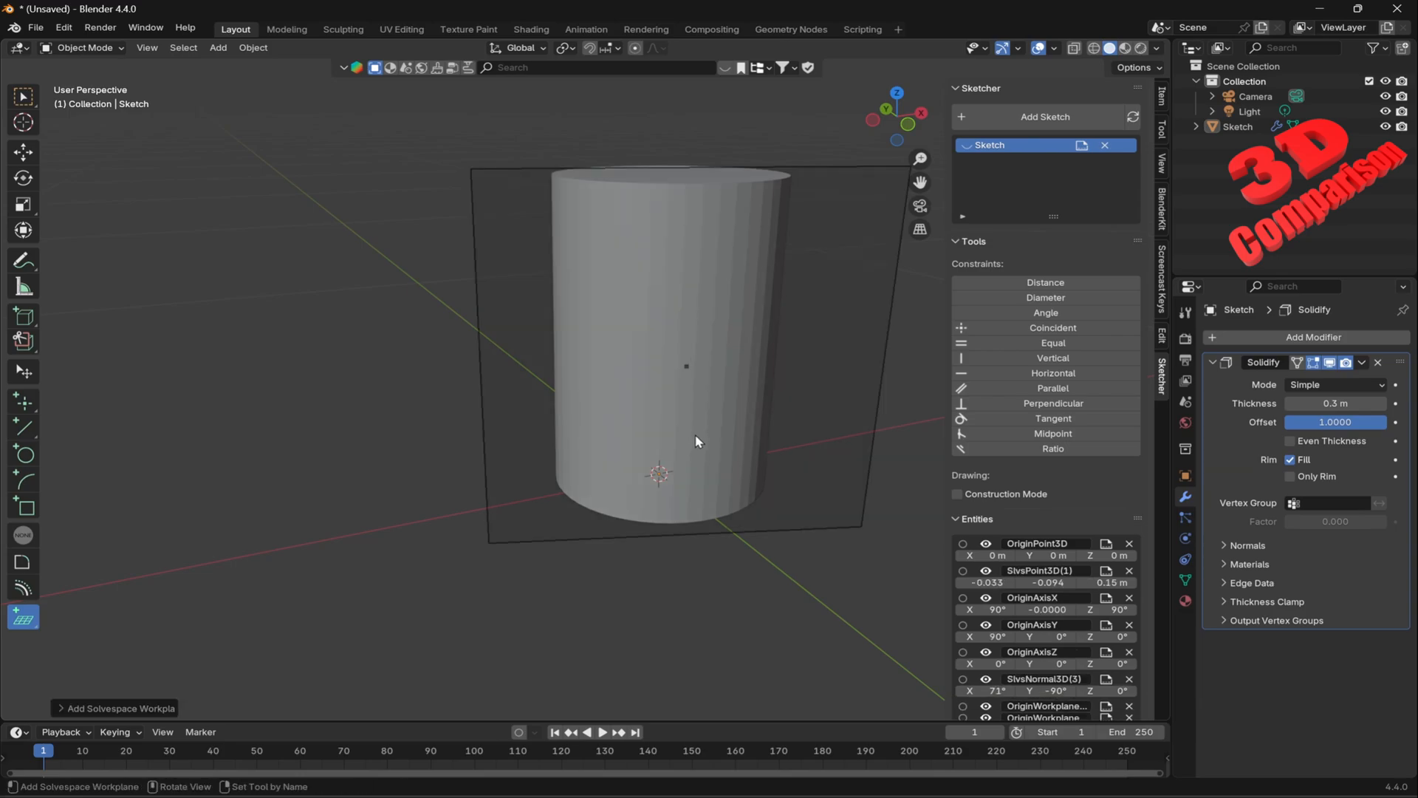
pyautogui.moveTo(702, 442)
pyautogui.mouseDown(button='middle')
pyautogui.moveTo(731, 481)
pyautogui.moveTo(734, 579)
pyautogui.moveTo(690, 343)
pyautogui.moveTo(690, 421)
pyautogui.moveTo(723, 532)
pyautogui.moveTo(722, 444)
pyautogui.mouseUp(button='middle')
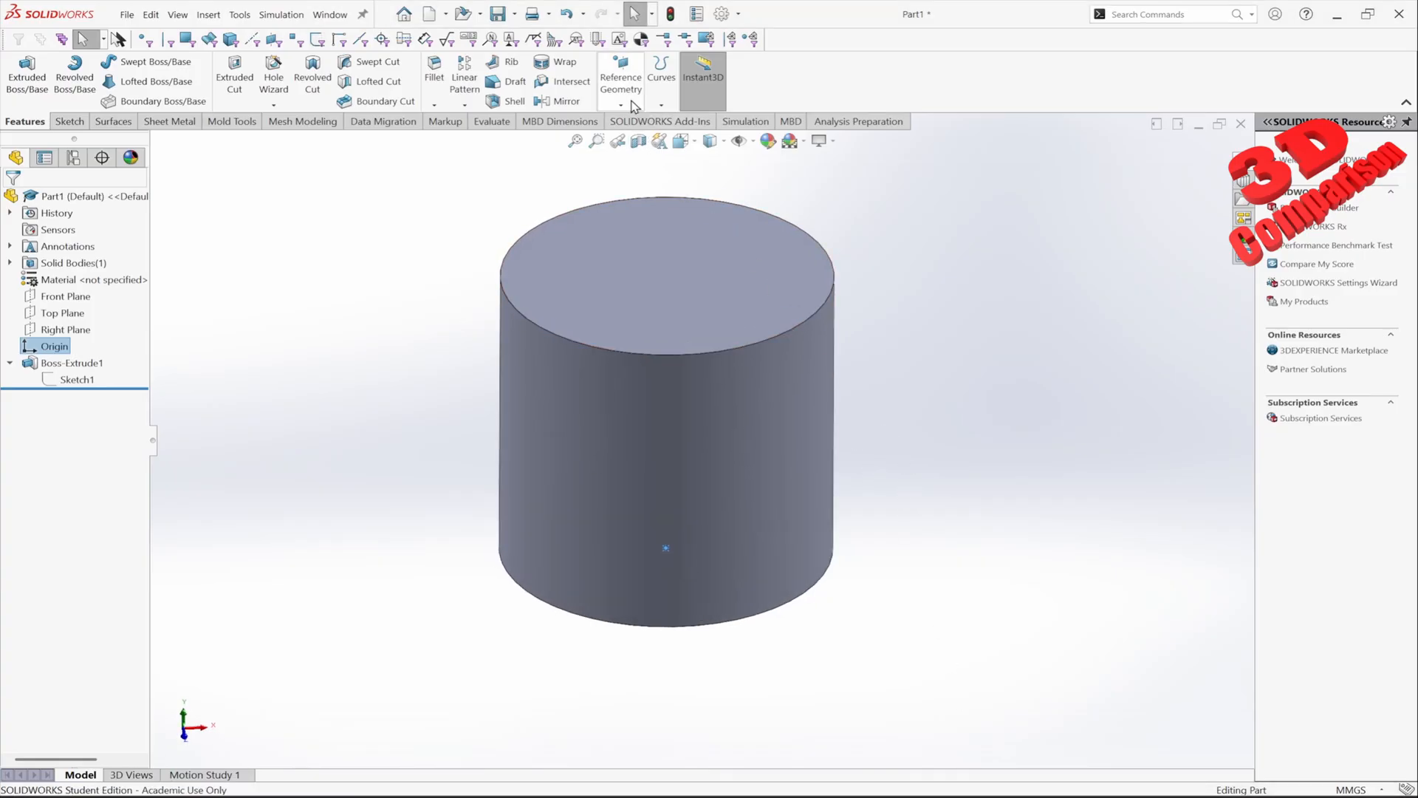
# Switch to SOLIDWORKS and try to create a reference plane tangent to the cylinder's side face, replacing the origin as first reference.
pyautogui.click(622, 88)
pyautogui.click(624, 122)
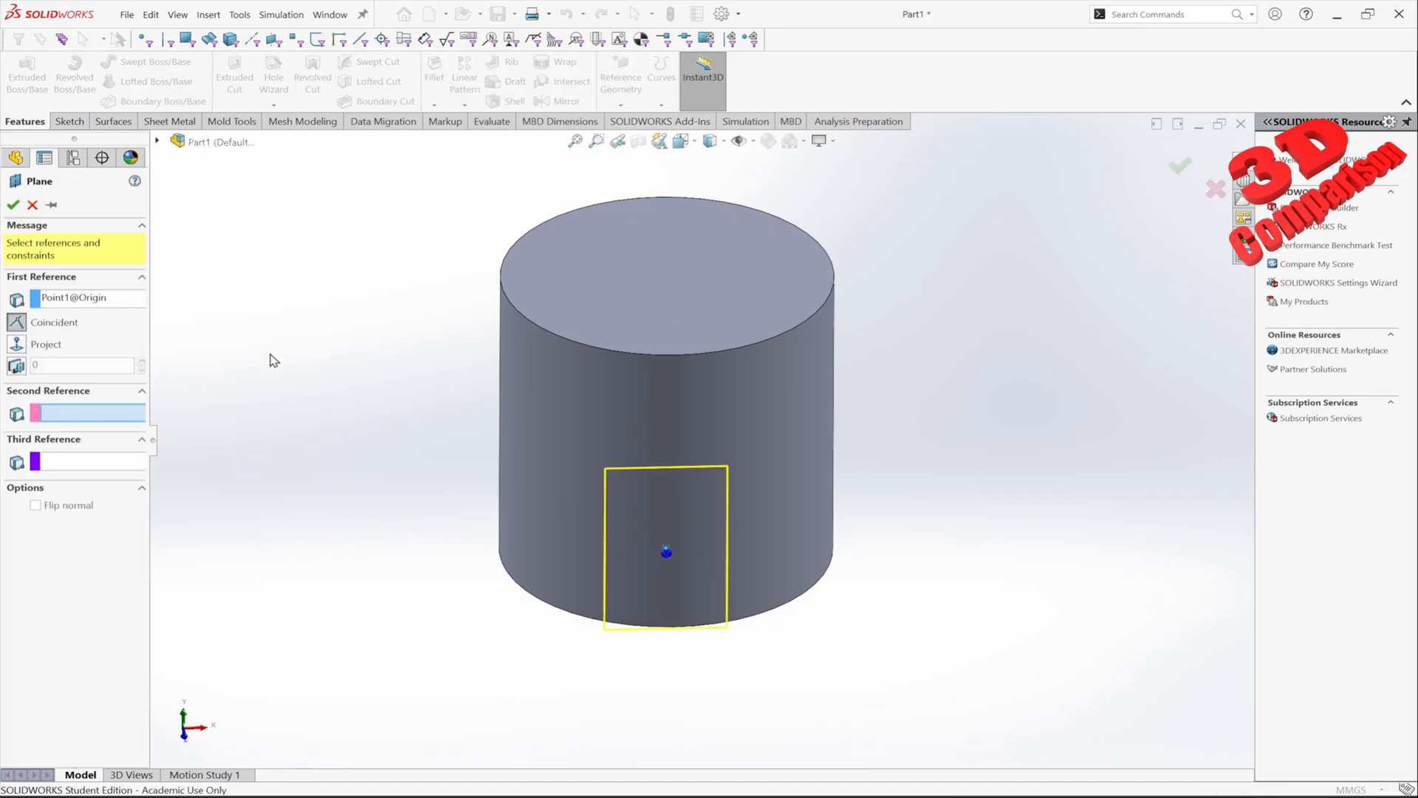
pyautogui.moveTo(517, 483); pyautogui.dragTo(570, 592, button='middle')
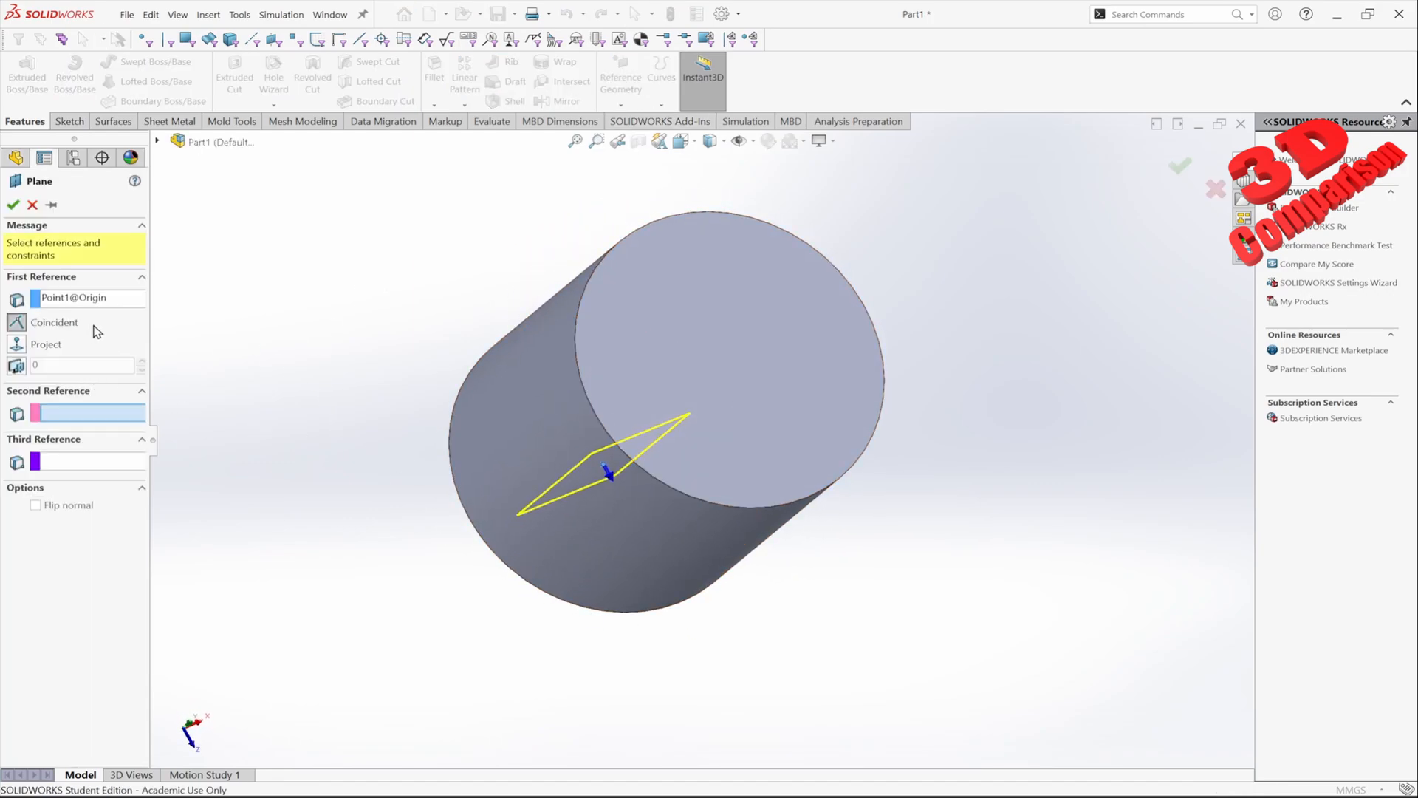
pyautogui.click(111, 303)
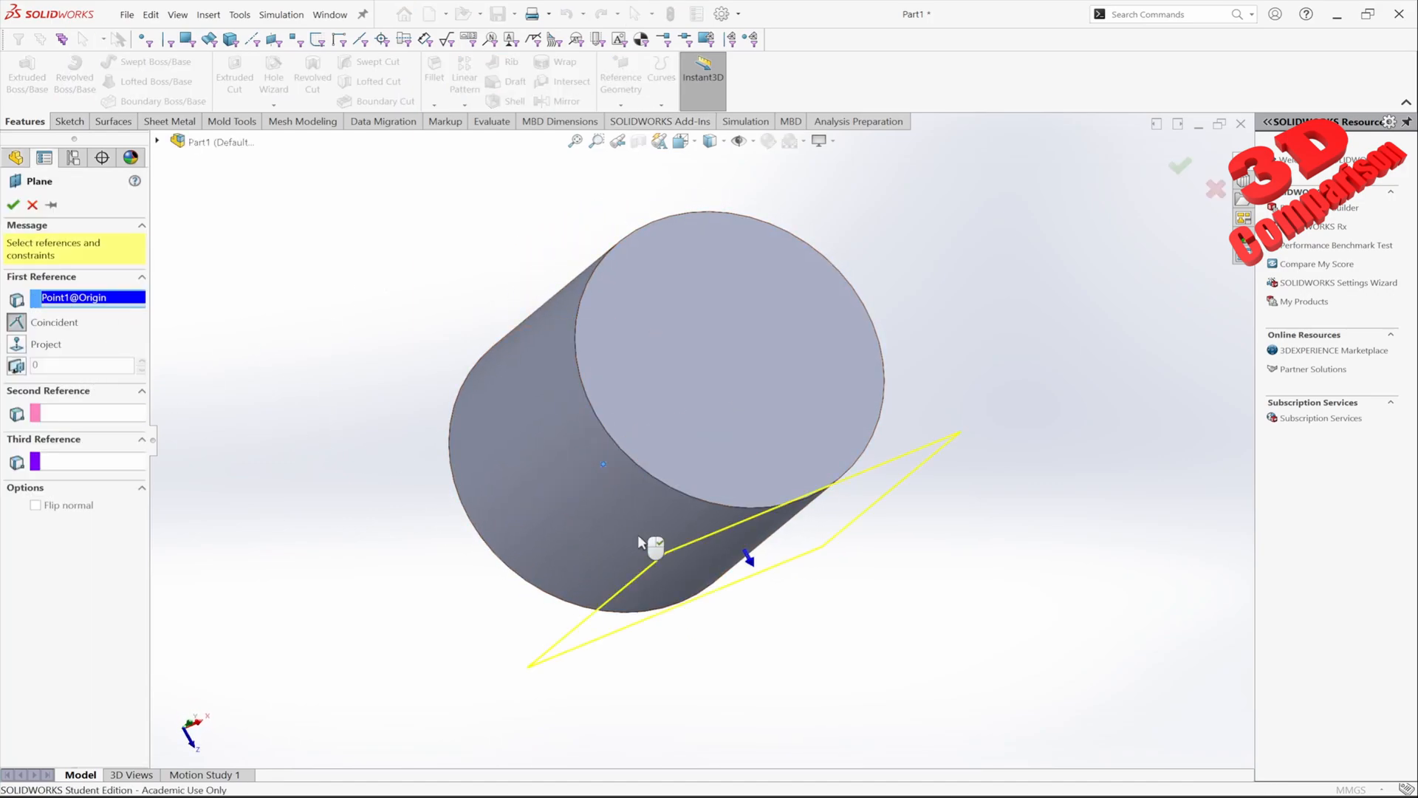
pyautogui.click(648, 545)
pyautogui.moveTo(768, 519); pyautogui.dragTo(678, 466, button='middle')
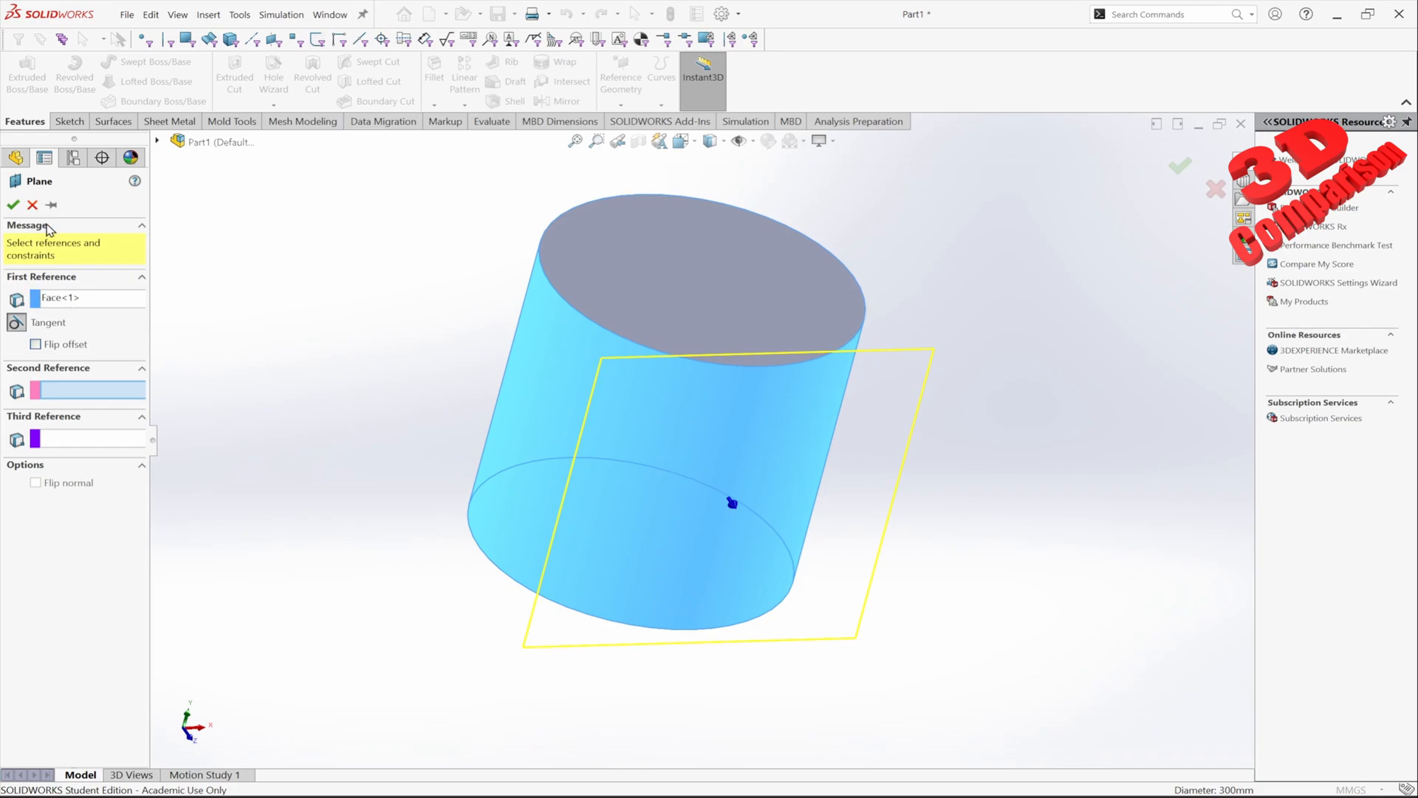
pyautogui.click(14, 206)
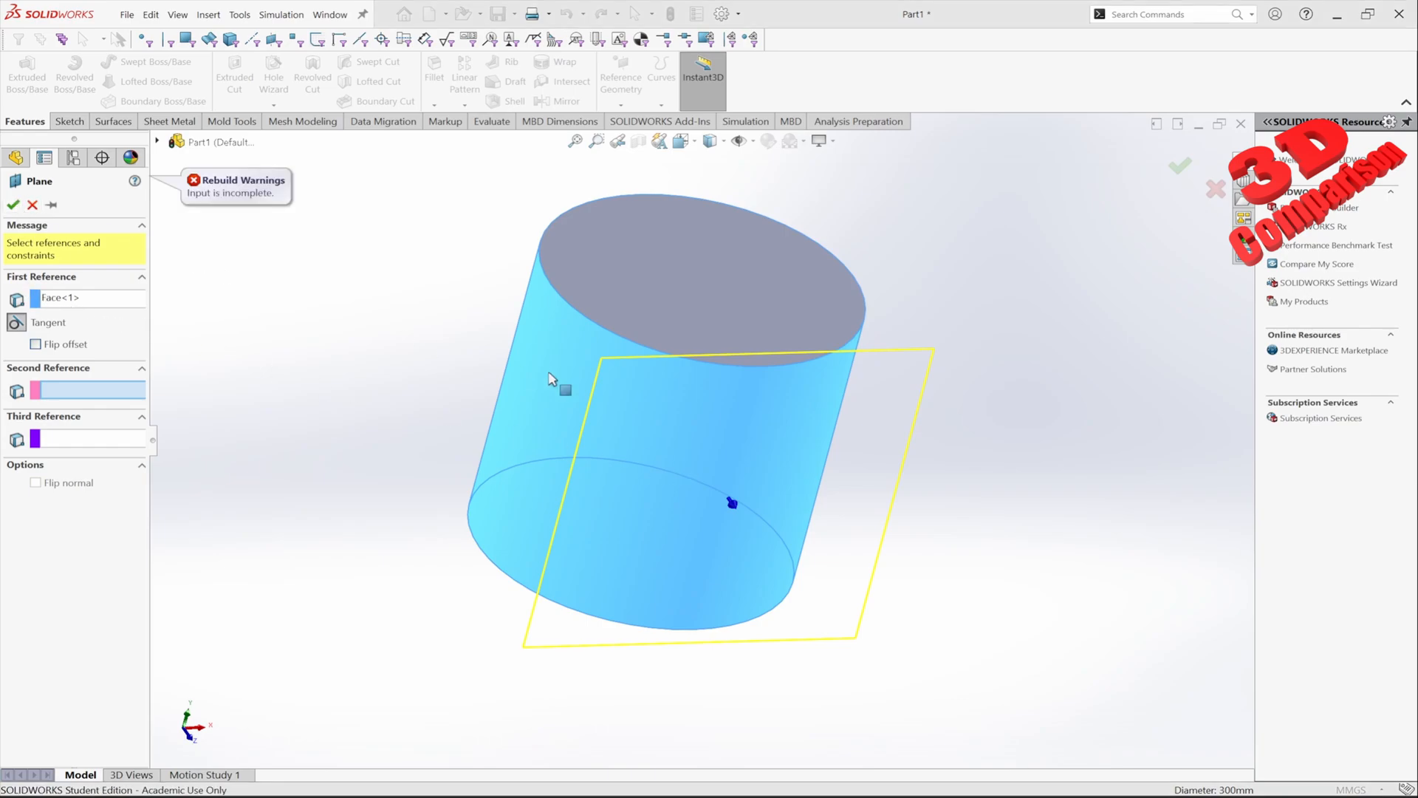
# Try using the Top Plane as the perpendicular second reference for the tangent plane.
pyautogui.moveTo(554, 380); pyautogui.dragTo(627, 402, button='middle')
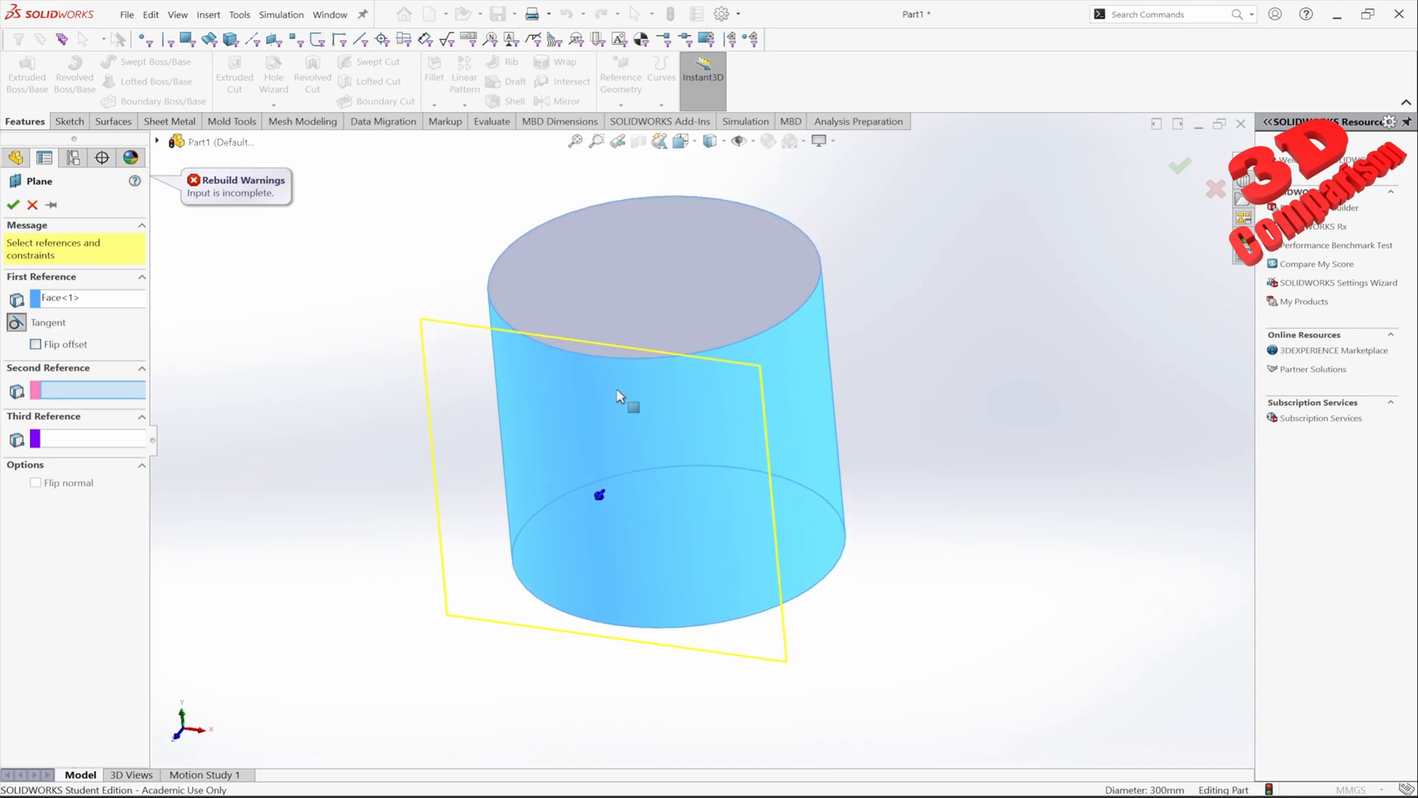
pyautogui.moveTo(600, 497); pyautogui.dragTo(587, 520, button='middle')
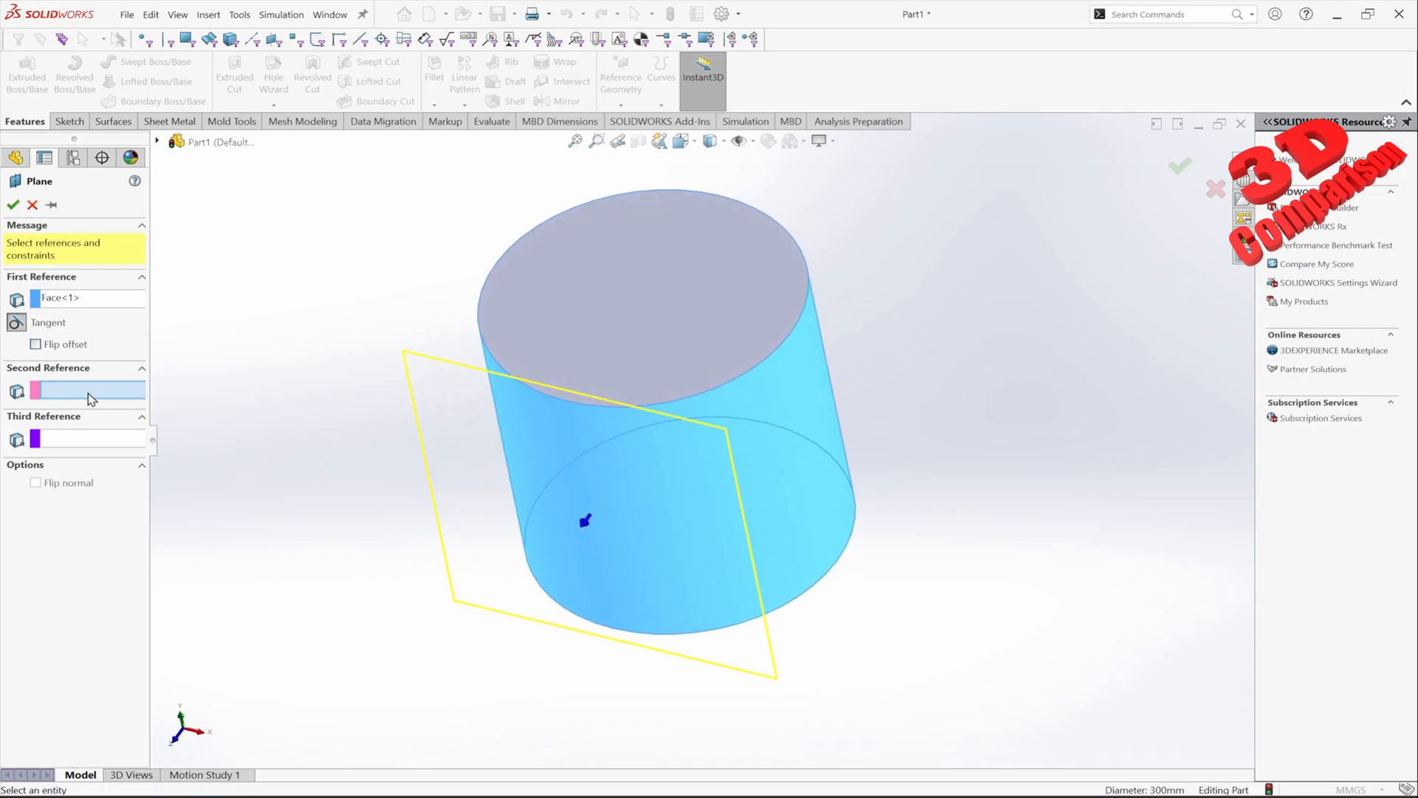
pyautogui.click(157, 141)
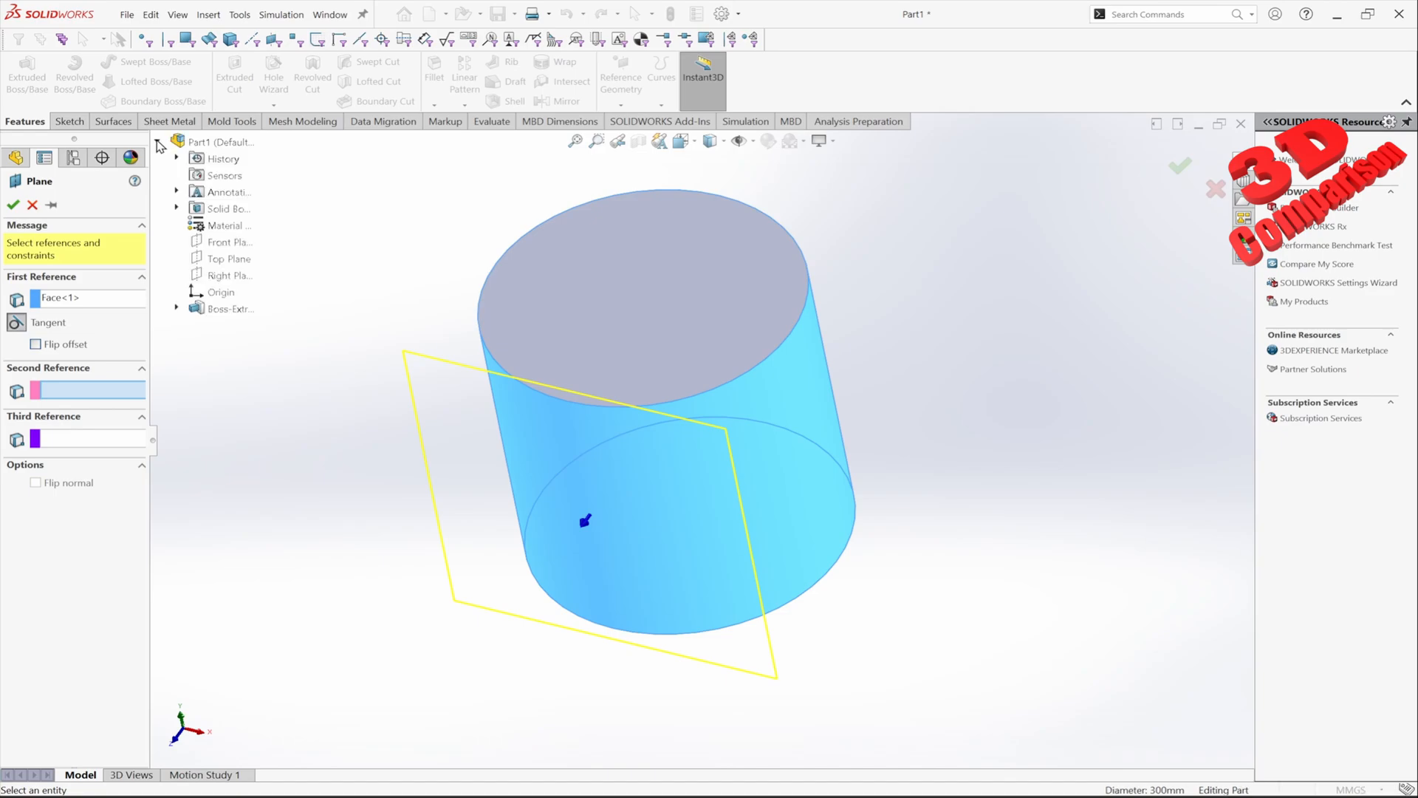
pyautogui.click(222, 259)
pyautogui.click(222, 258)
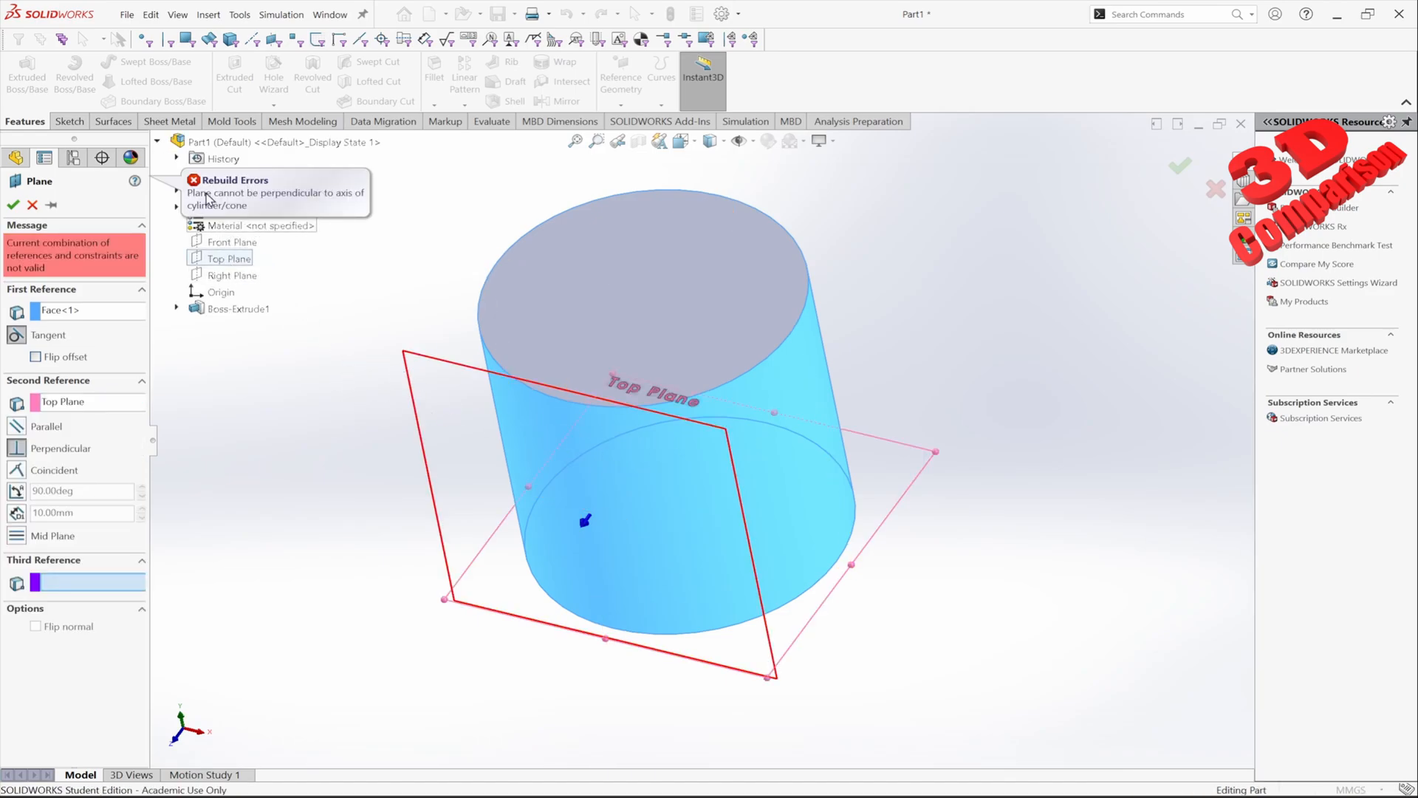
pyautogui.moveTo(539, 384); pyautogui.dragTo(713, 444, button='middle')
pyautogui.hotkey('ctrl', '7')
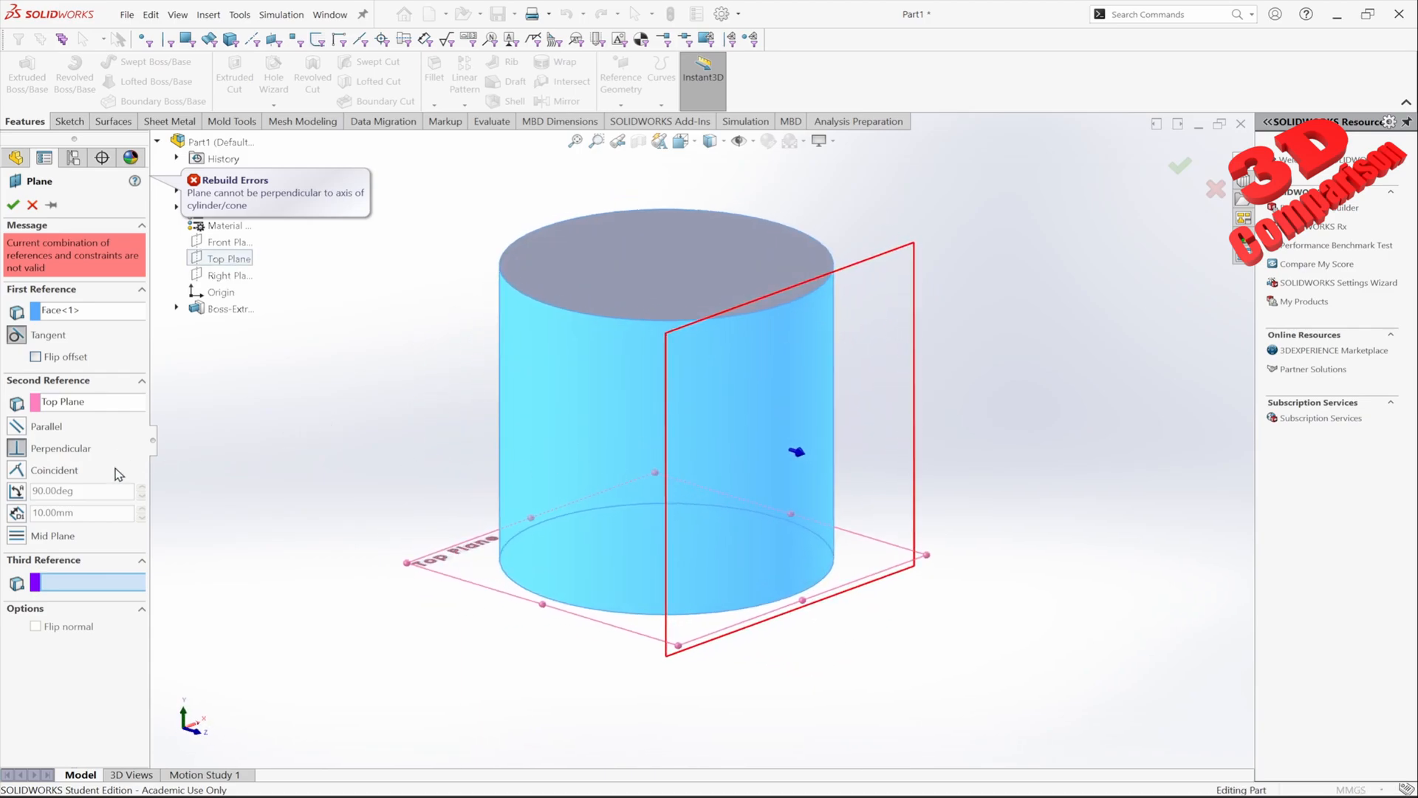
# Remove the Top Plane from the second reference and cancel the reference plane.
pyautogui.rightClick(120, 415)
pyautogui.click(92, 425)
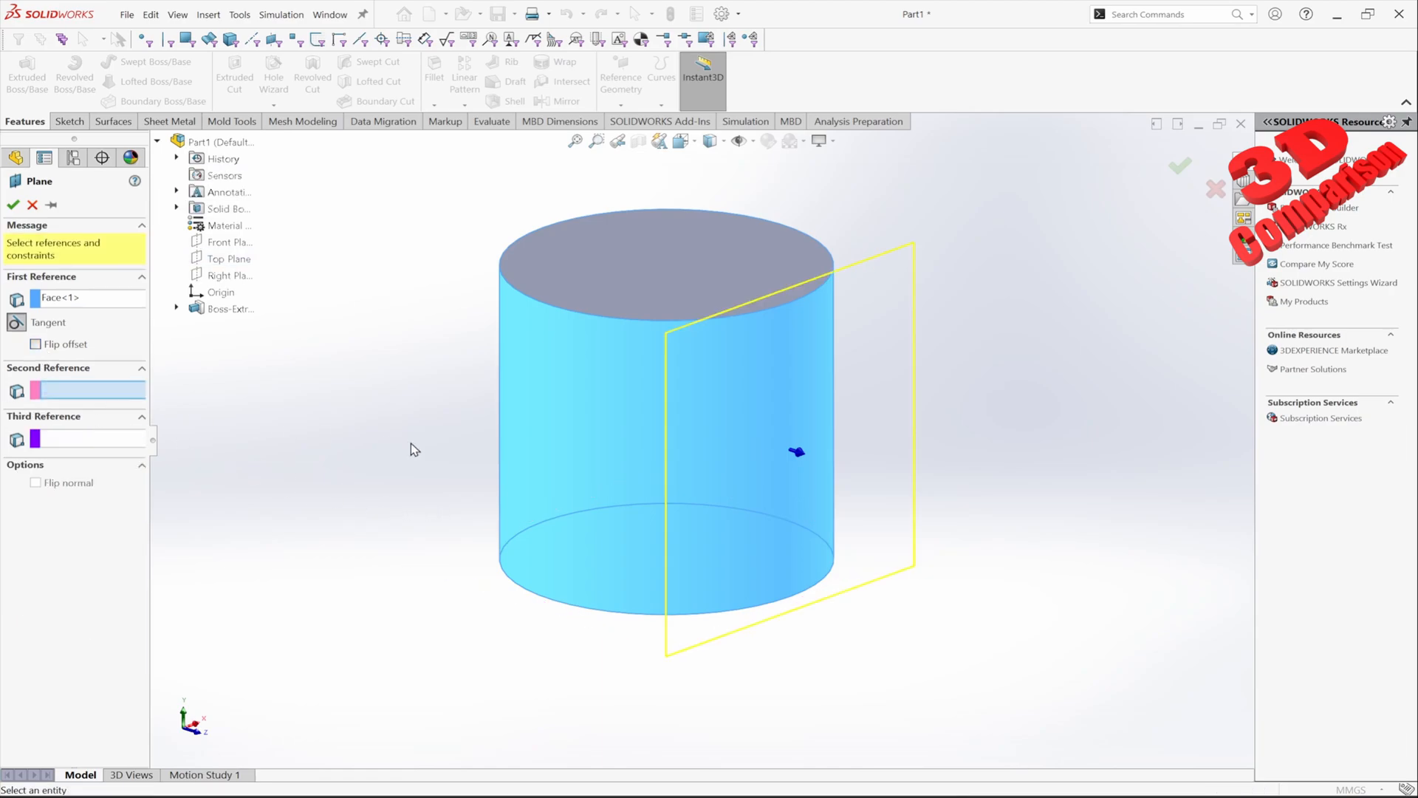
pyautogui.moveTo(413, 449); pyautogui.dragTo(441, 430, button='middle')
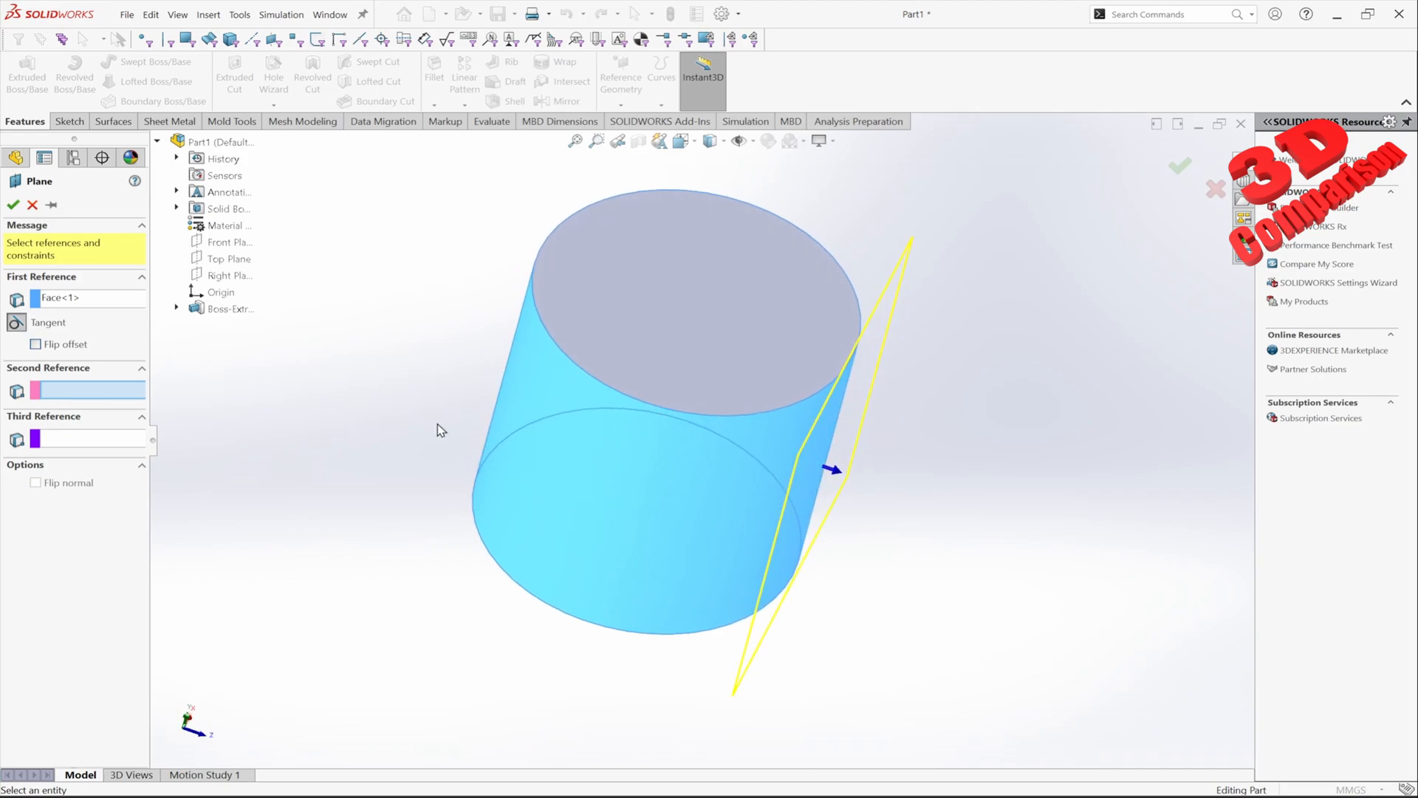
pyautogui.click(32, 205)
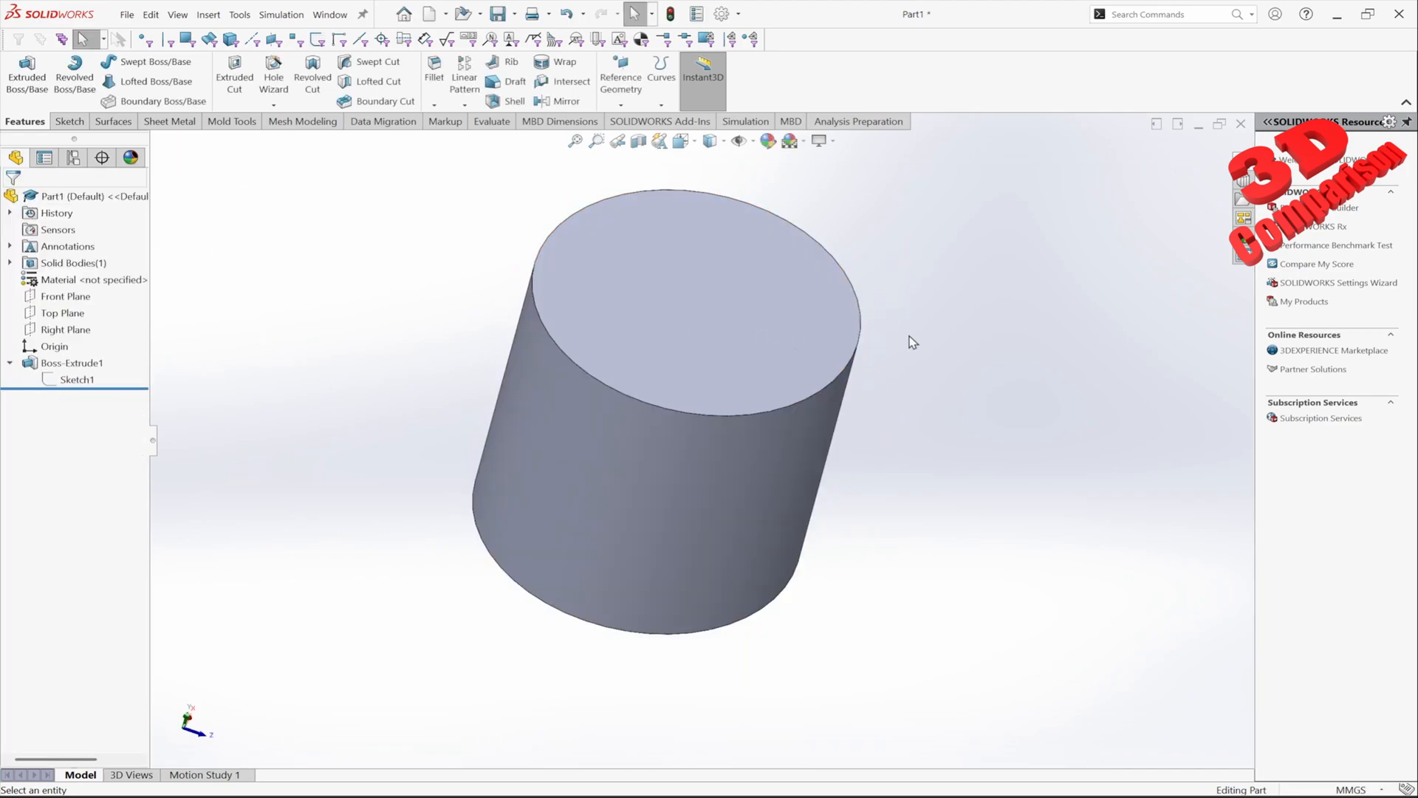
# Start a sketch on the cylinder's top face and draw a 150 mm vertical line from the origin to the circular edge.
pyautogui.click(911, 339)
pyautogui.click(99, 61)
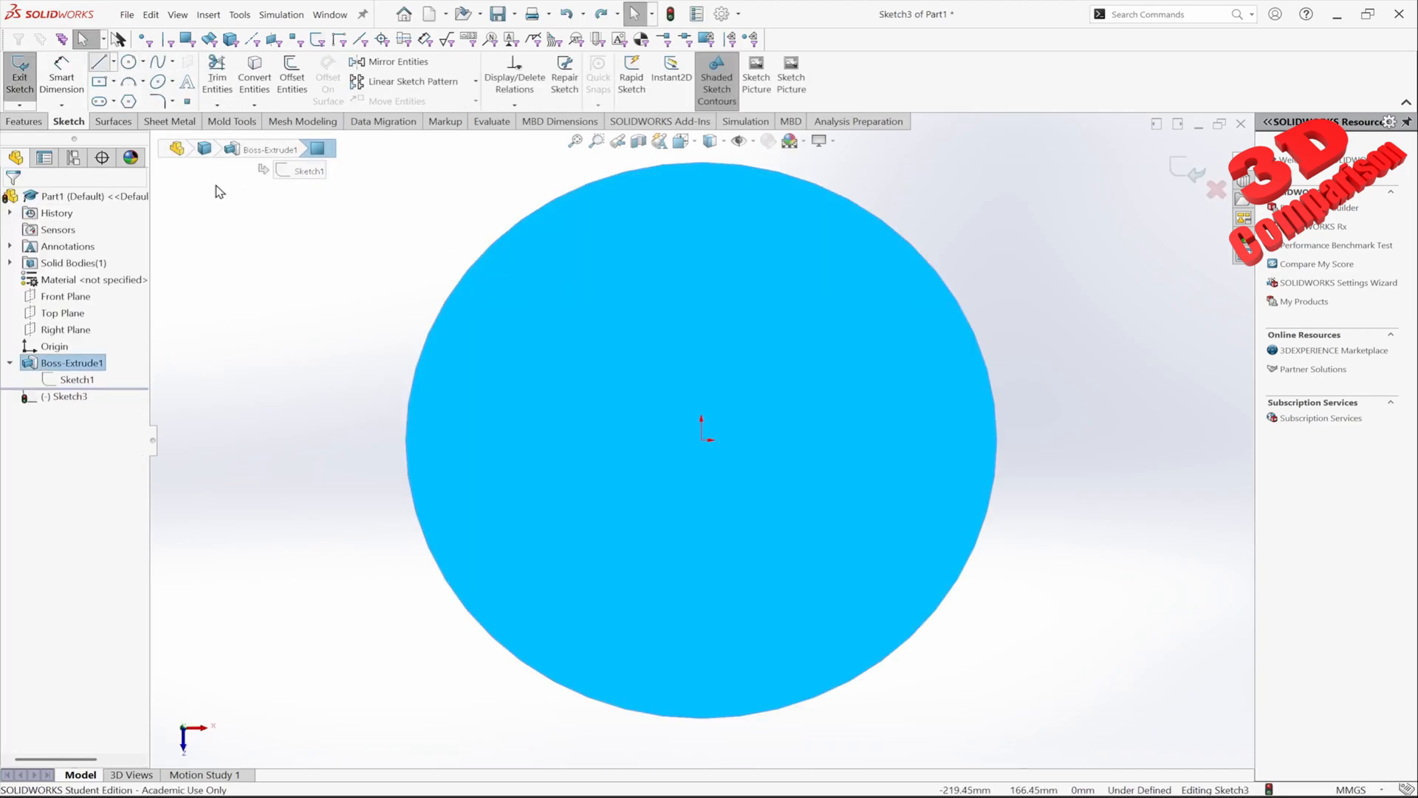
pyautogui.click(702, 450)
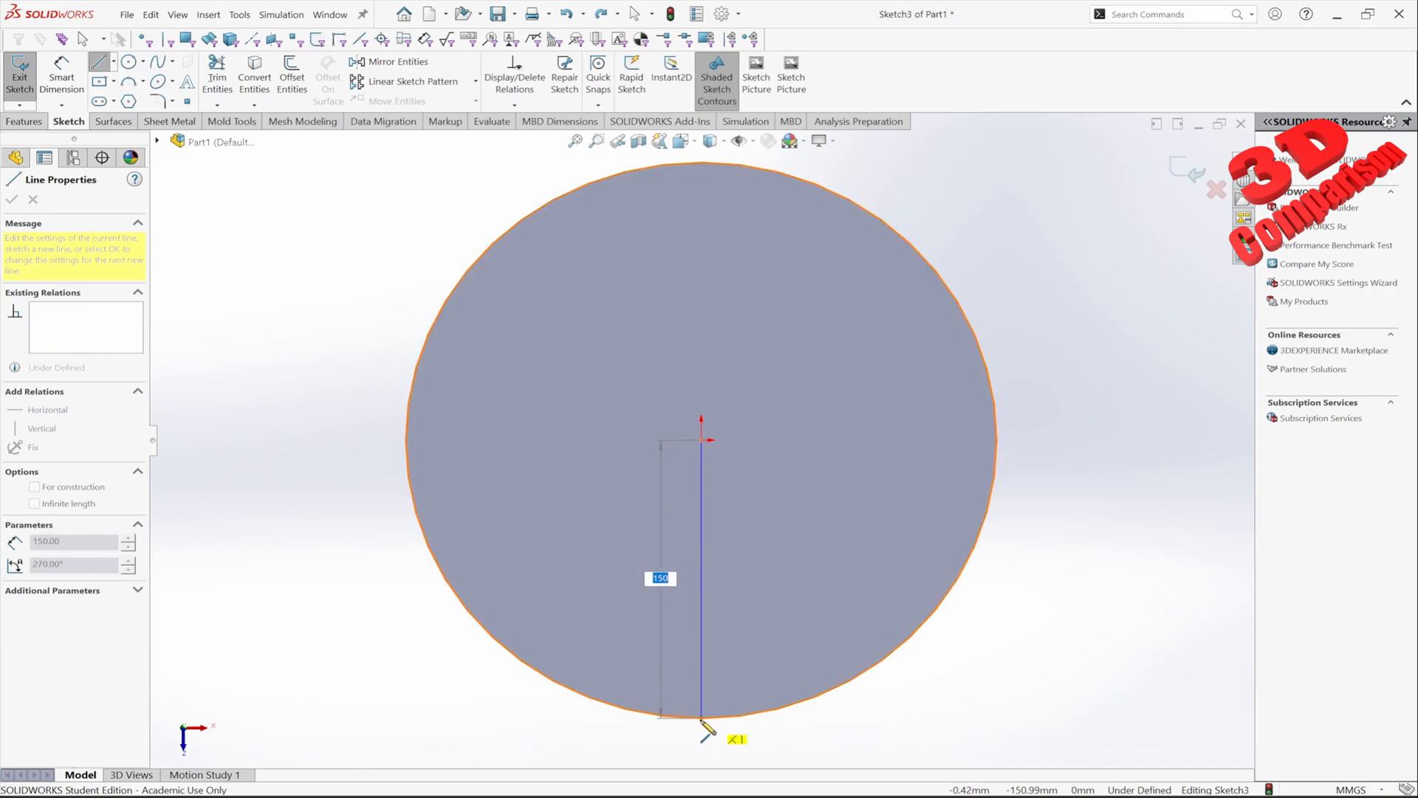
pyautogui.click(702, 707)
pyautogui.press('Escape')
# Sketch a second line from the origin to the circular edge, about 39° from the vertical line.
pyautogui.click(99, 61)
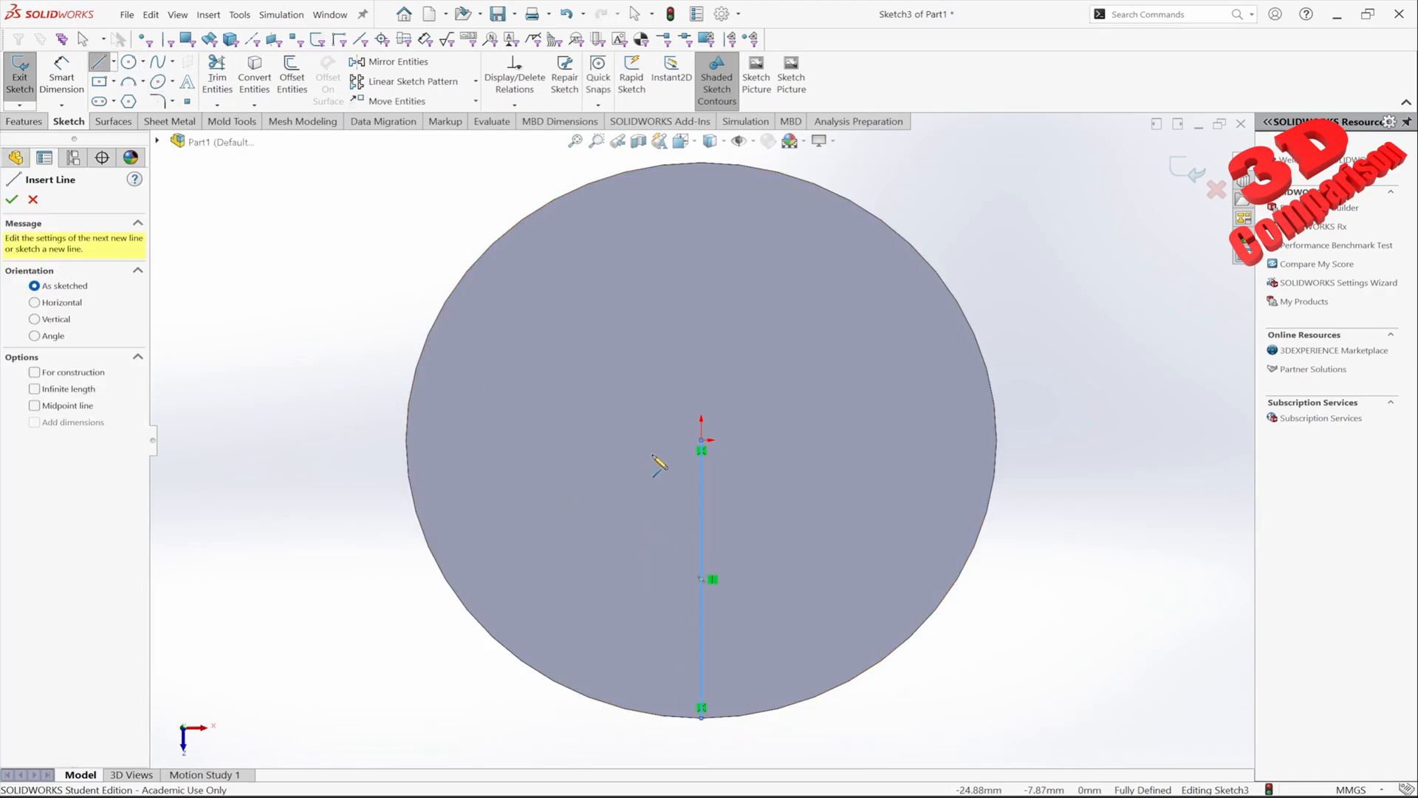
pyautogui.click(702, 441)
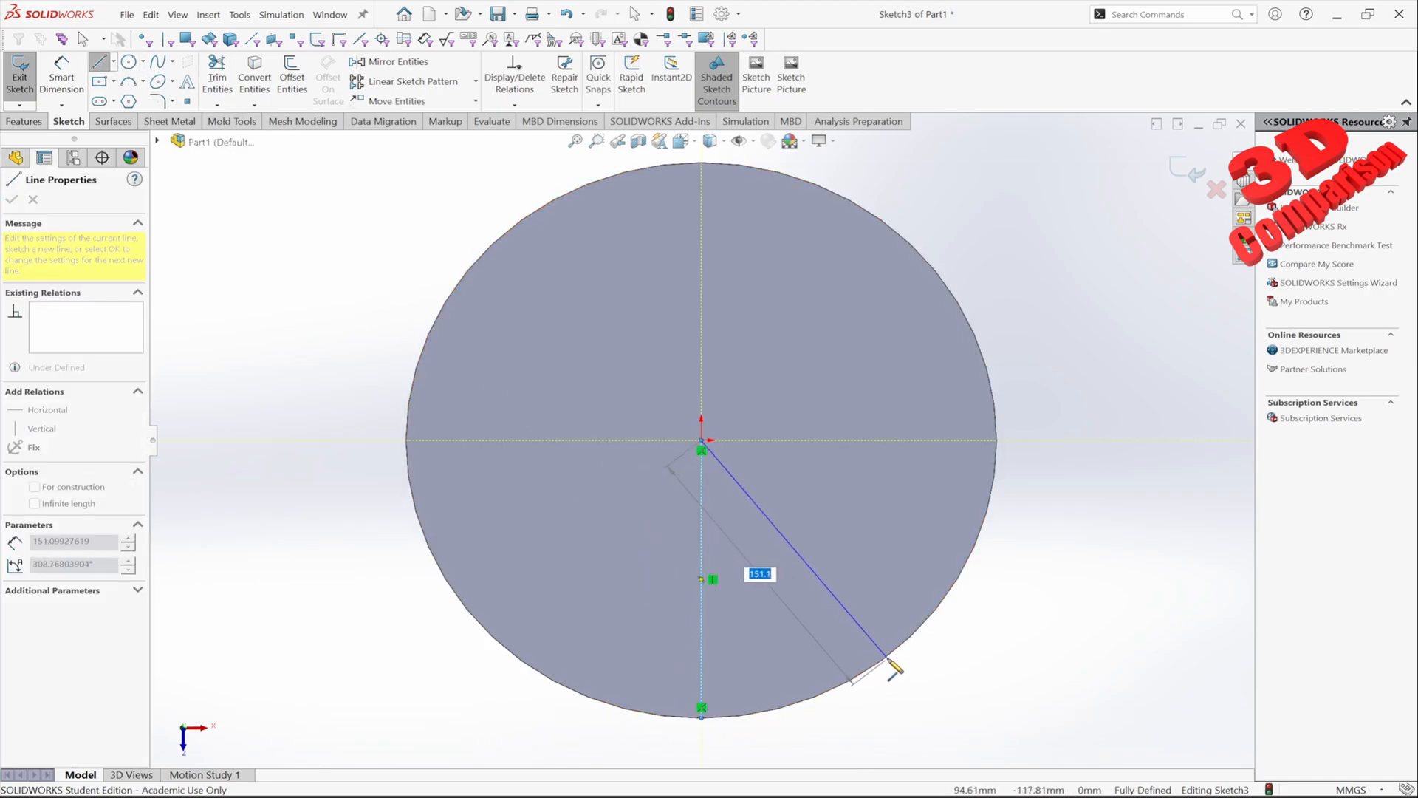
pyautogui.click(888, 646)
pyautogui.press('Escape')
# Dimension the angle between the two lines as 40°, then exit the sketch and show the cylinder in isometric view.
pyautogui.press('d')
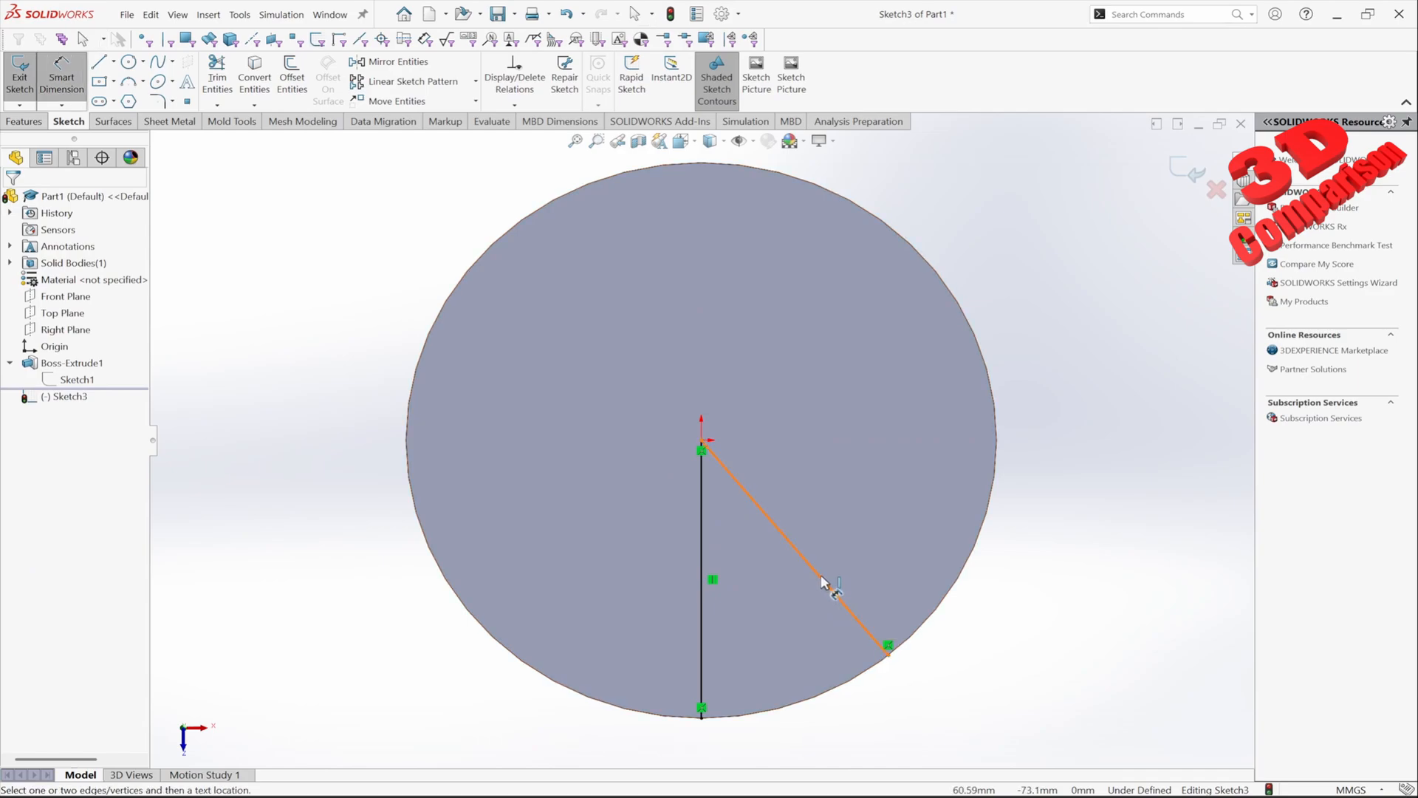
pyautogui.click(823, 576)
pyautogui.click(703, 646)
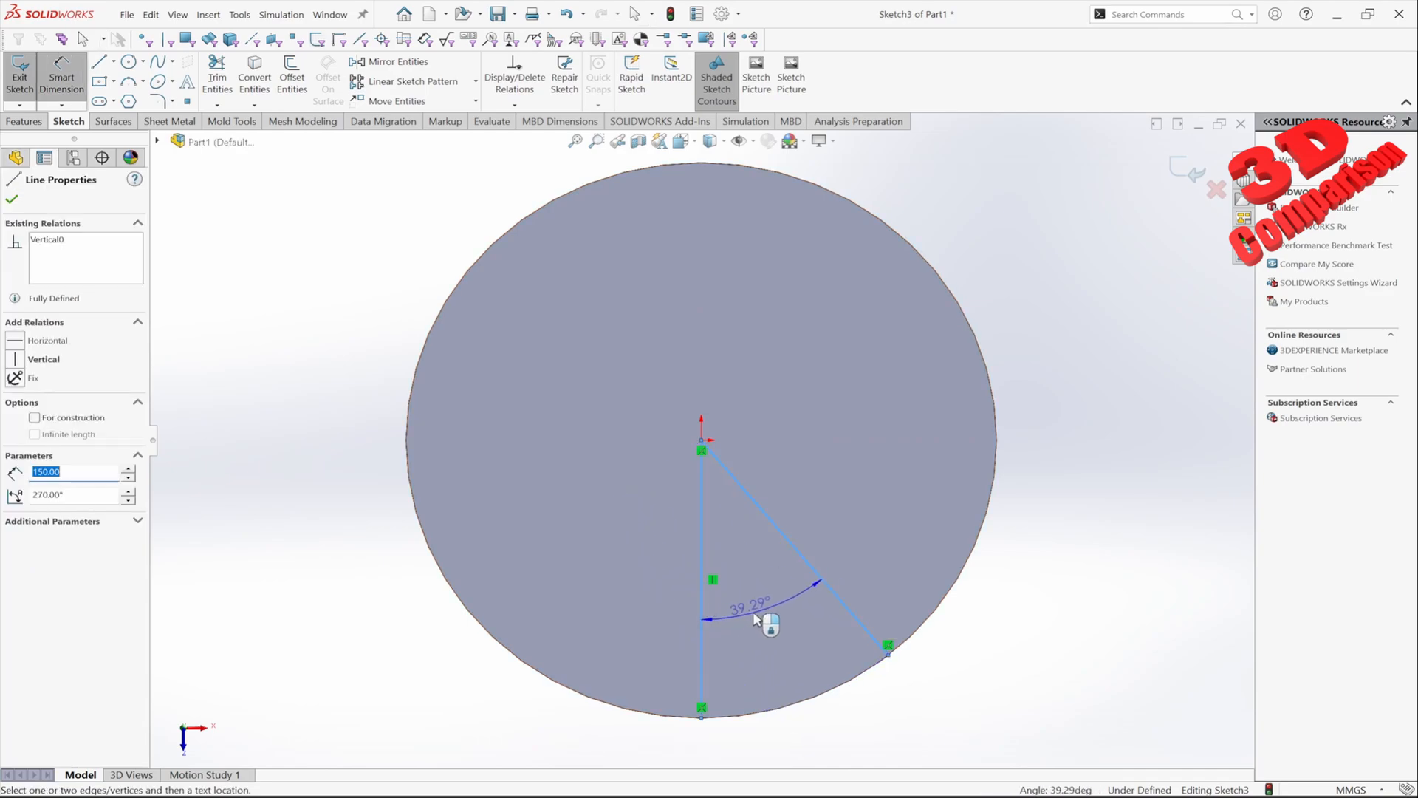
pyautogui.click(768, 620)
pyautogui.write('40')
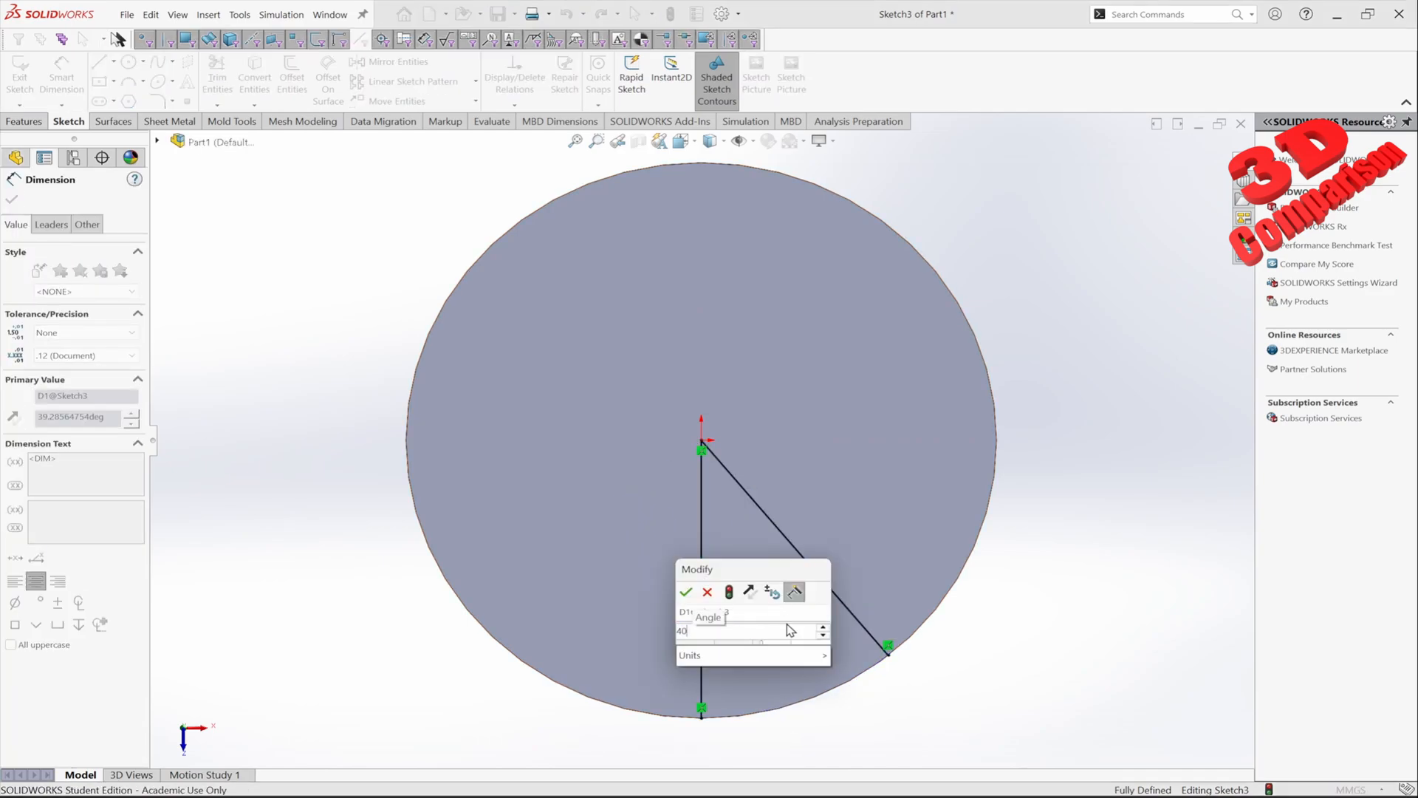
pyautogui.press('Return')
pyautogui.press('Escape')
pyautogui.hotkey('ctrl', 'b')
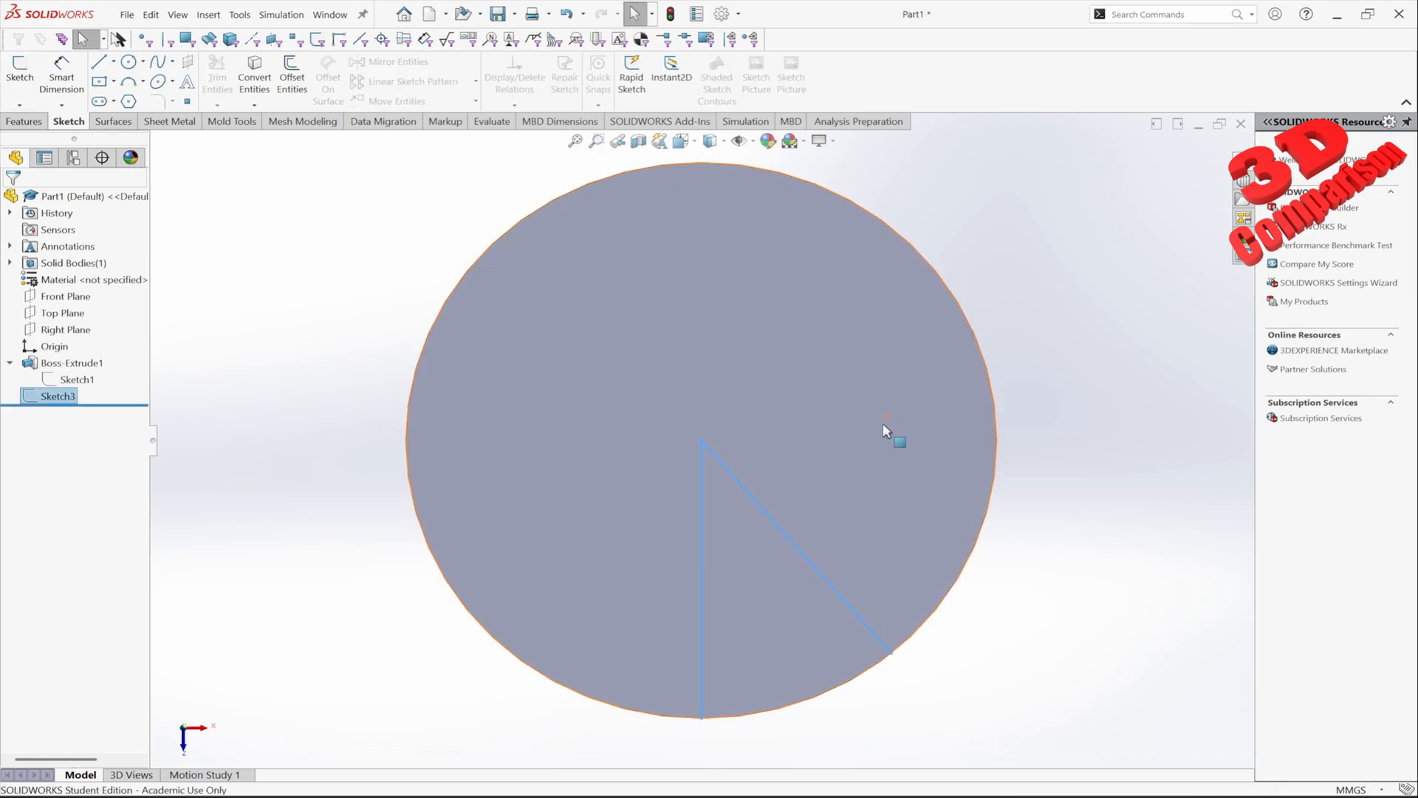
pyautogui.hotkey('ctrl', '7')
pyautogui.click(891, 433)
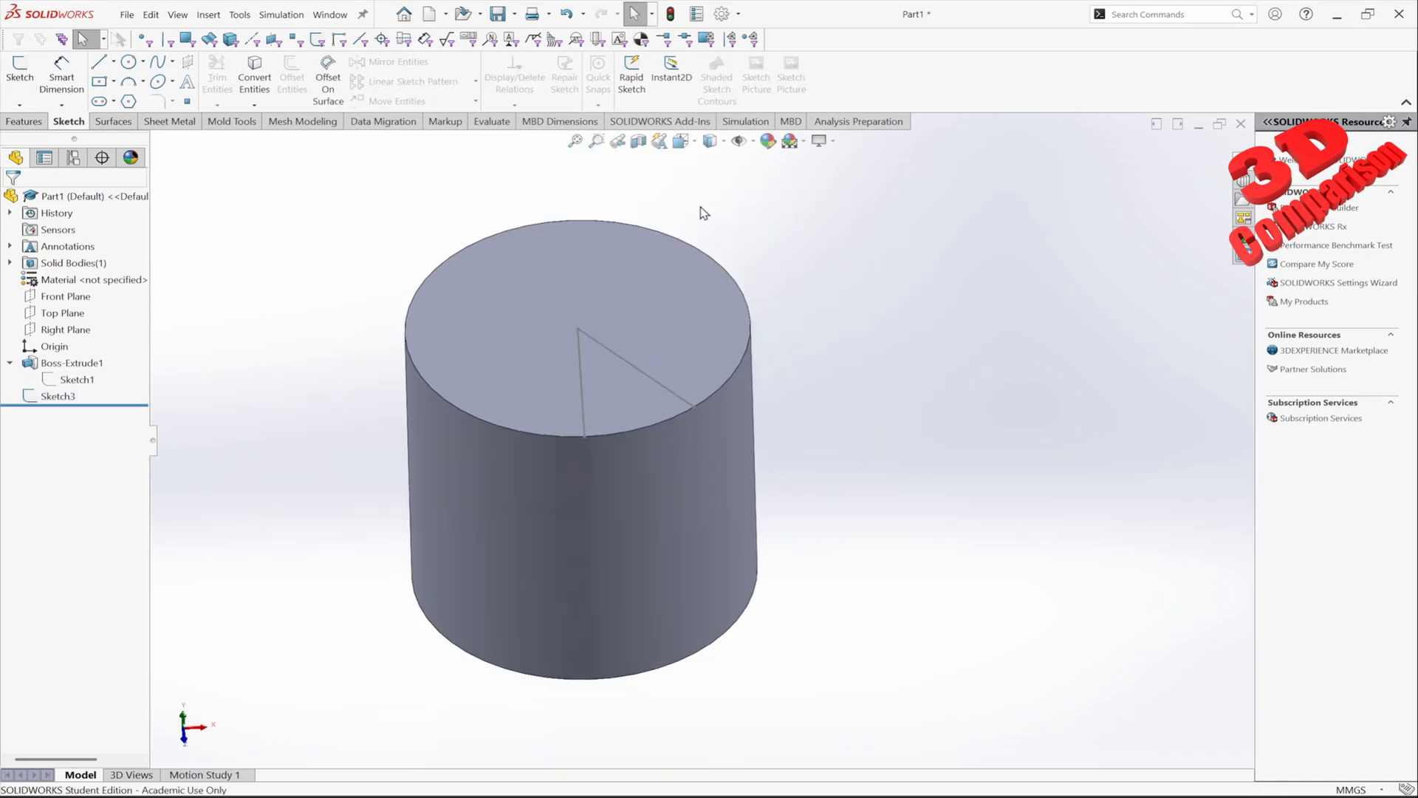
# Create a reference plane tangent to the cylinder's side face and coincident with the outer endpoint of the 40° line.
pyautogui.click(25, 122)
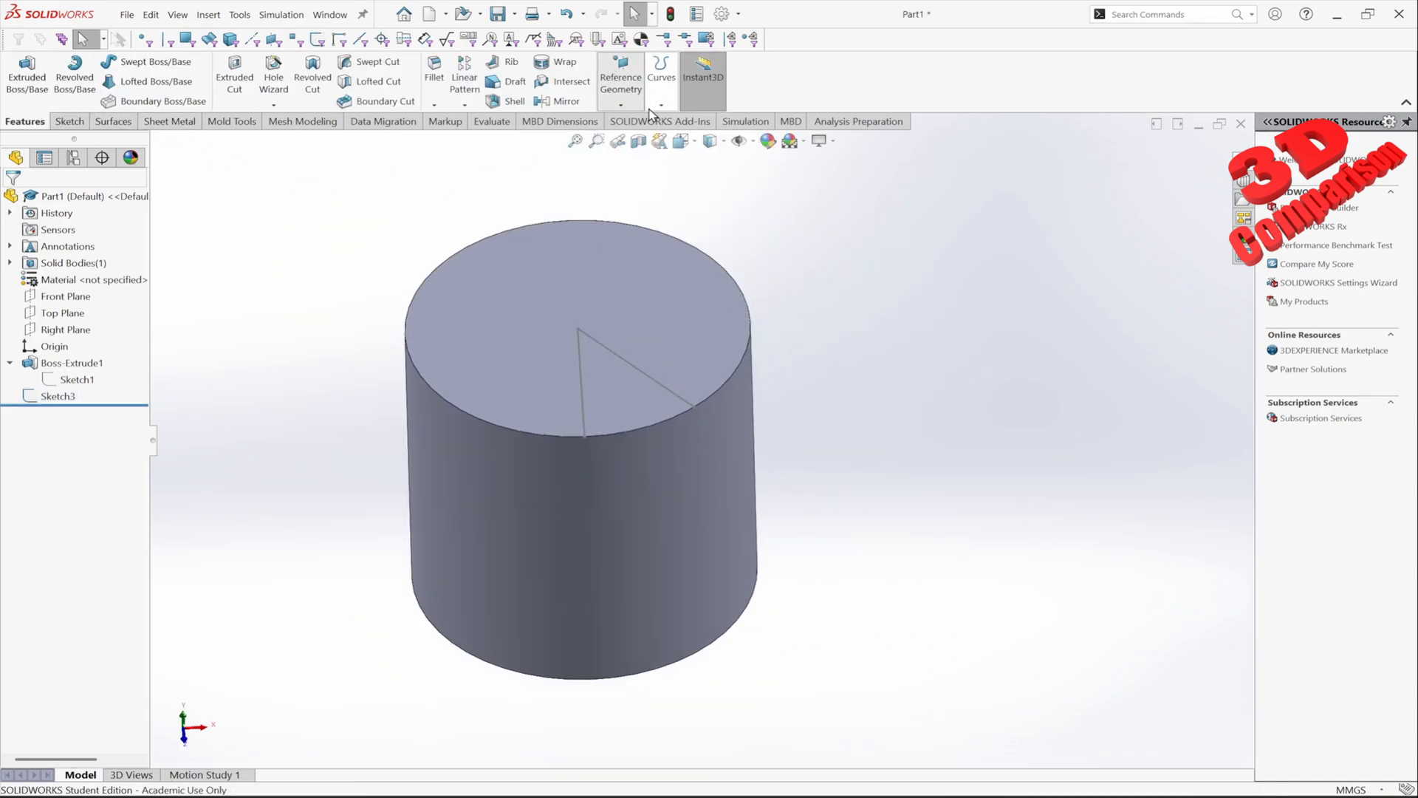
pyautogui.click(620, 105)
pyautogui.click(622, 118)
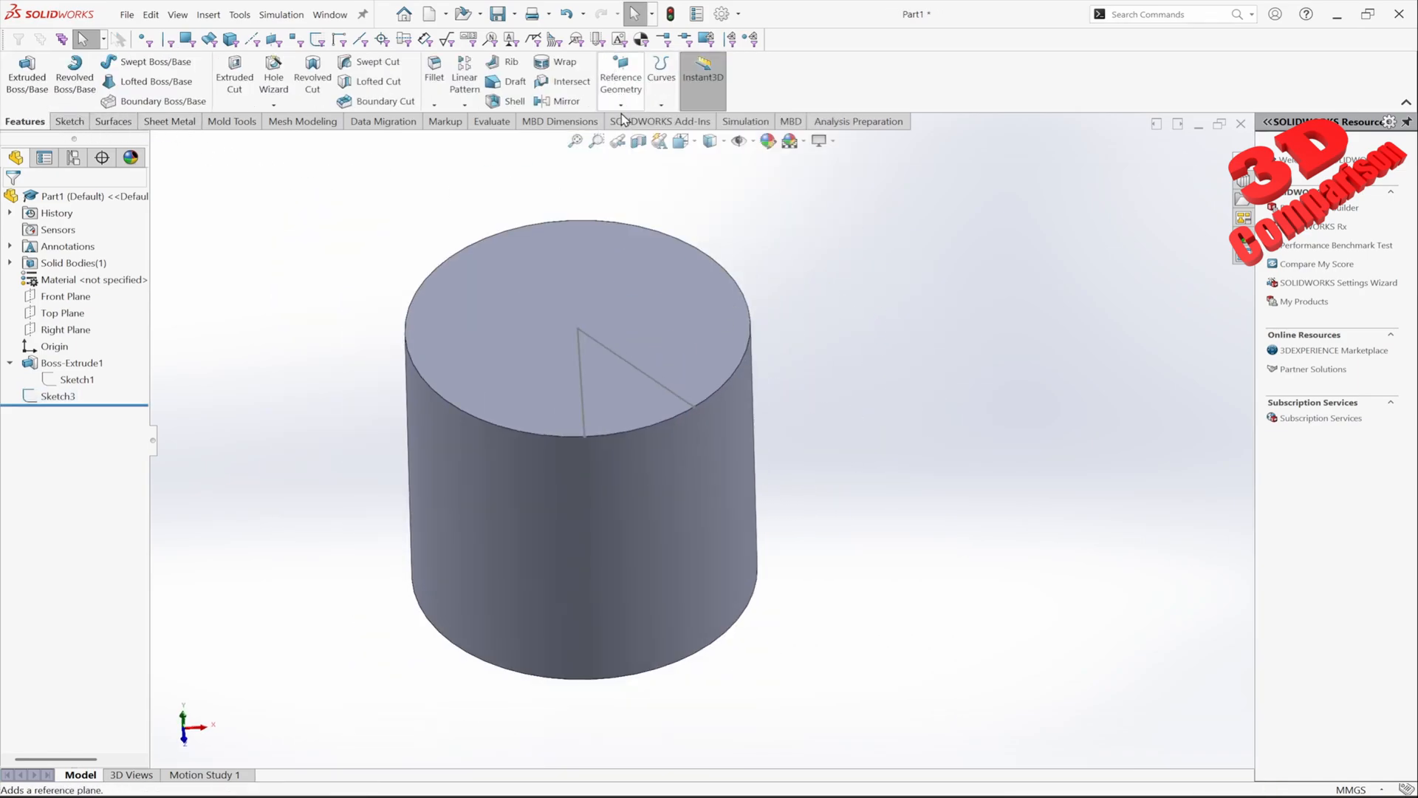
pyautogui.click(637, 517)
pyautogui.moveTo(655, 519); pyautogui.dragTo(652, 620, button='middle')
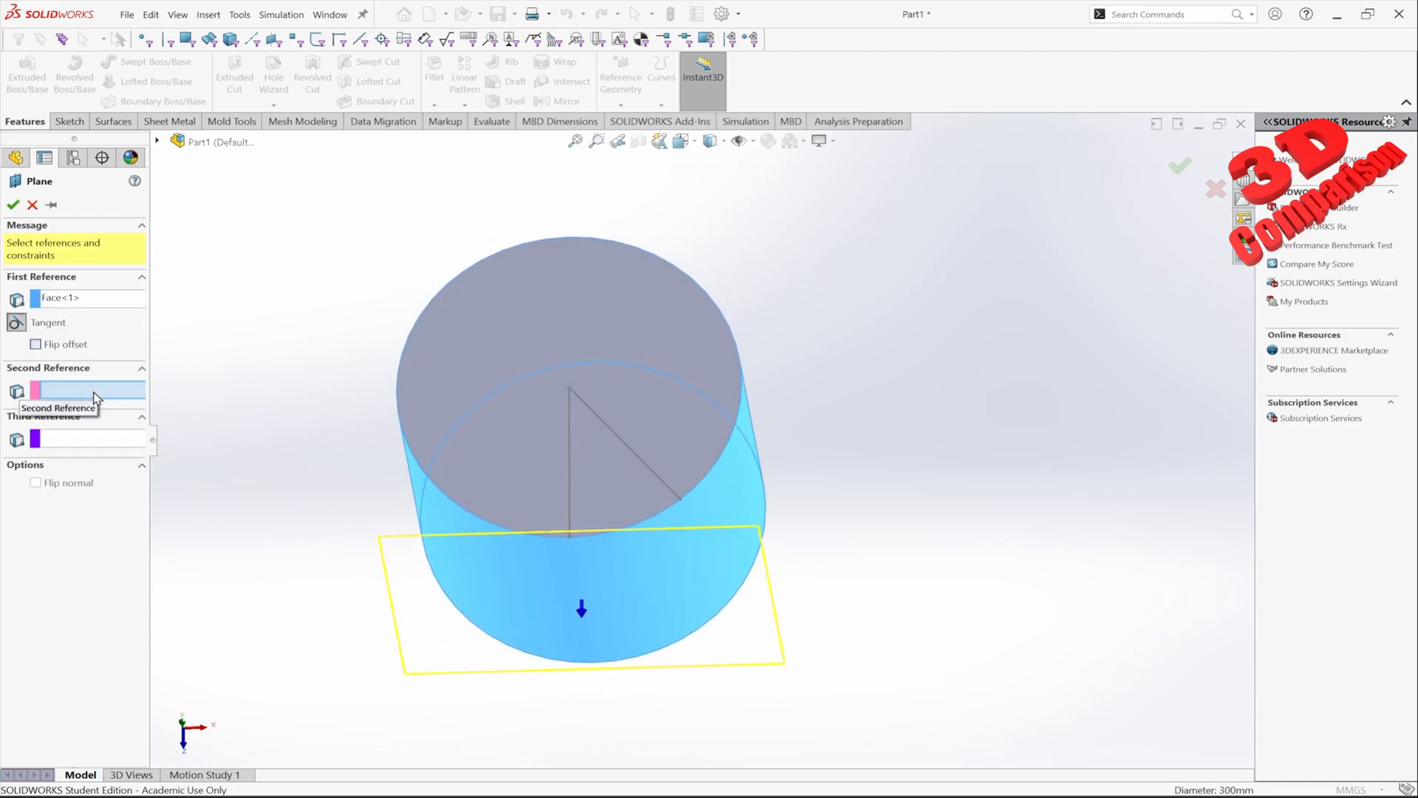
pyautogui.click(680, 500)
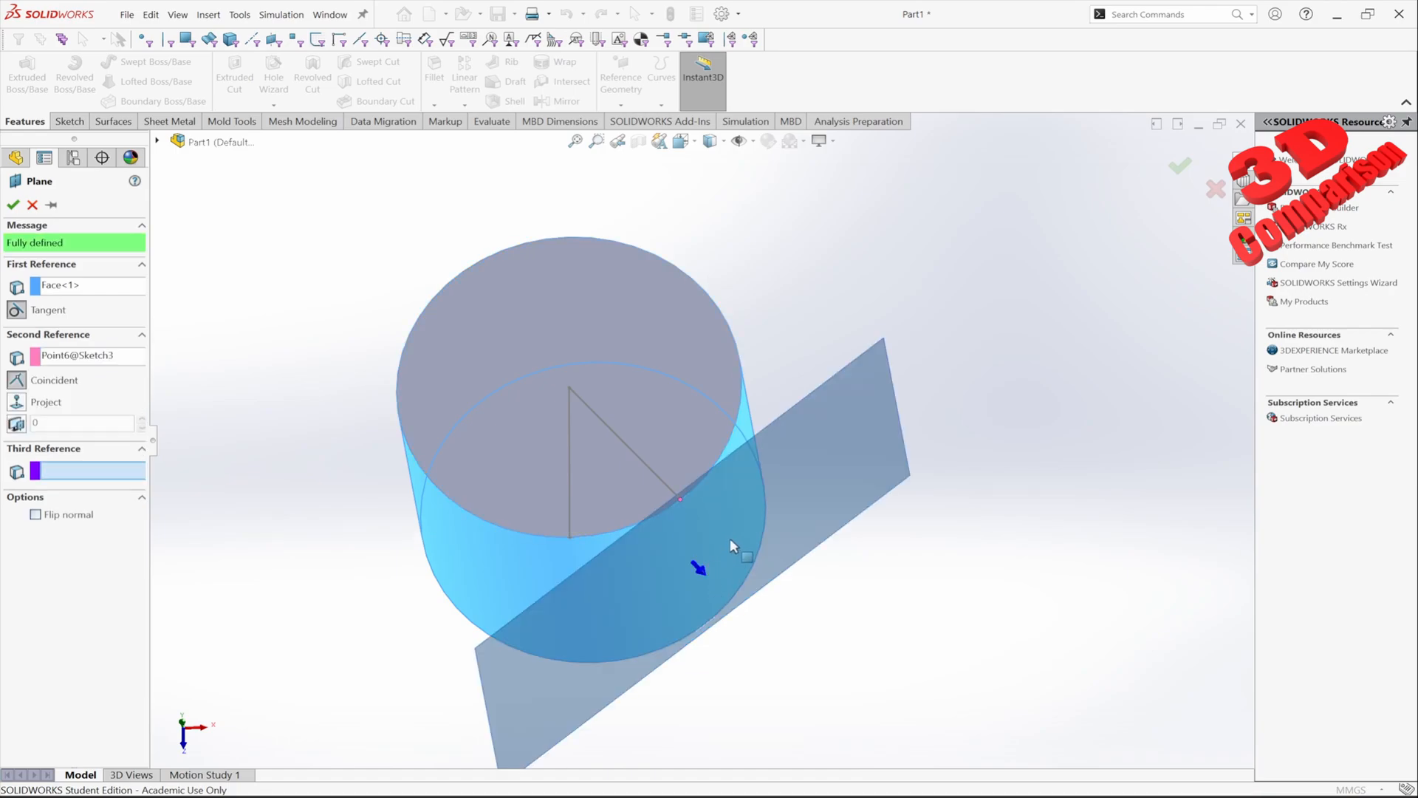
pyautogui.moveTo(727, 550)
pyautogui.mouseDown(button='middle')
pyautogui.moveTo(856, 357)
pyautogui.moveTo(816, 403)
pyautogui.moveTo(799, 382)
pyautogui.mouseUp(button='middle')
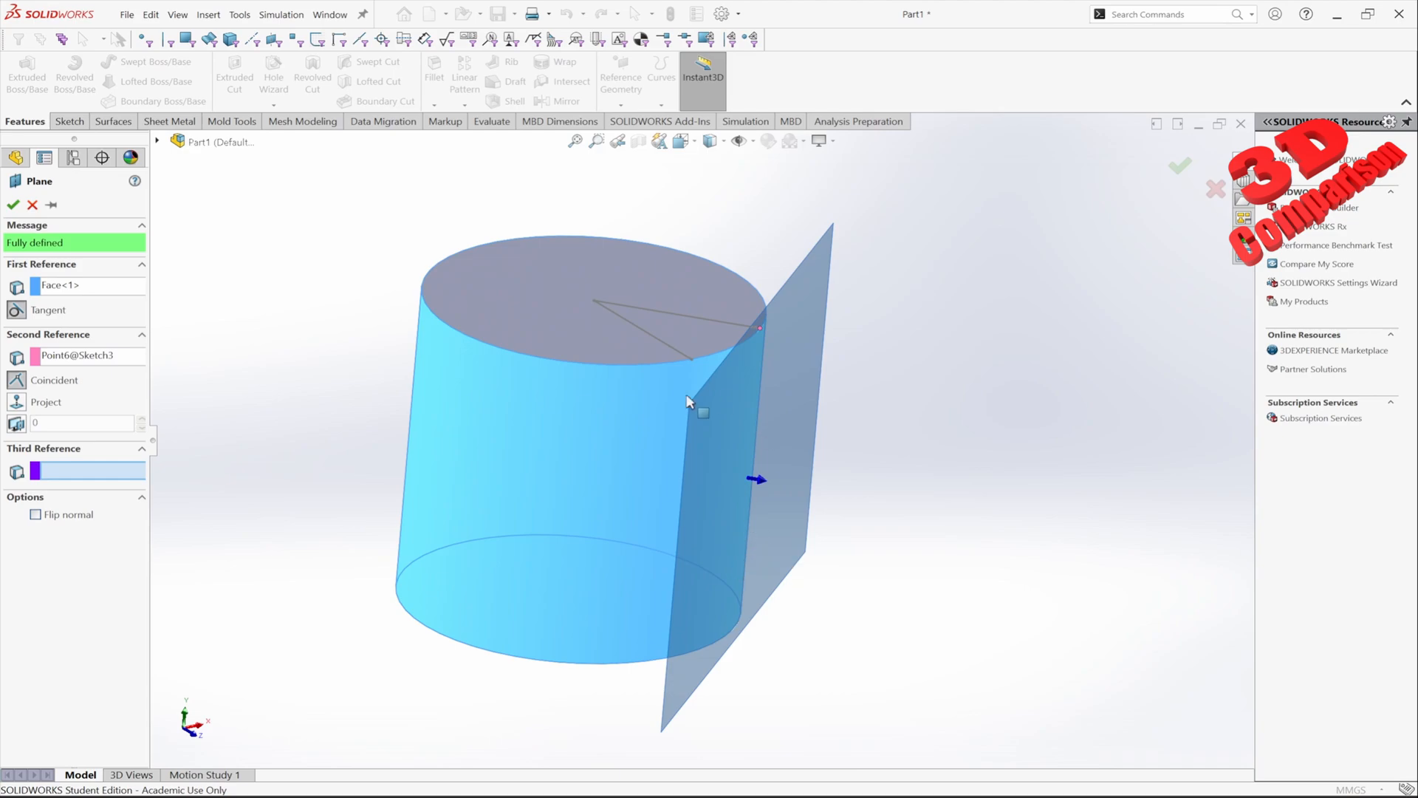
pyautogui.click(13, 205)
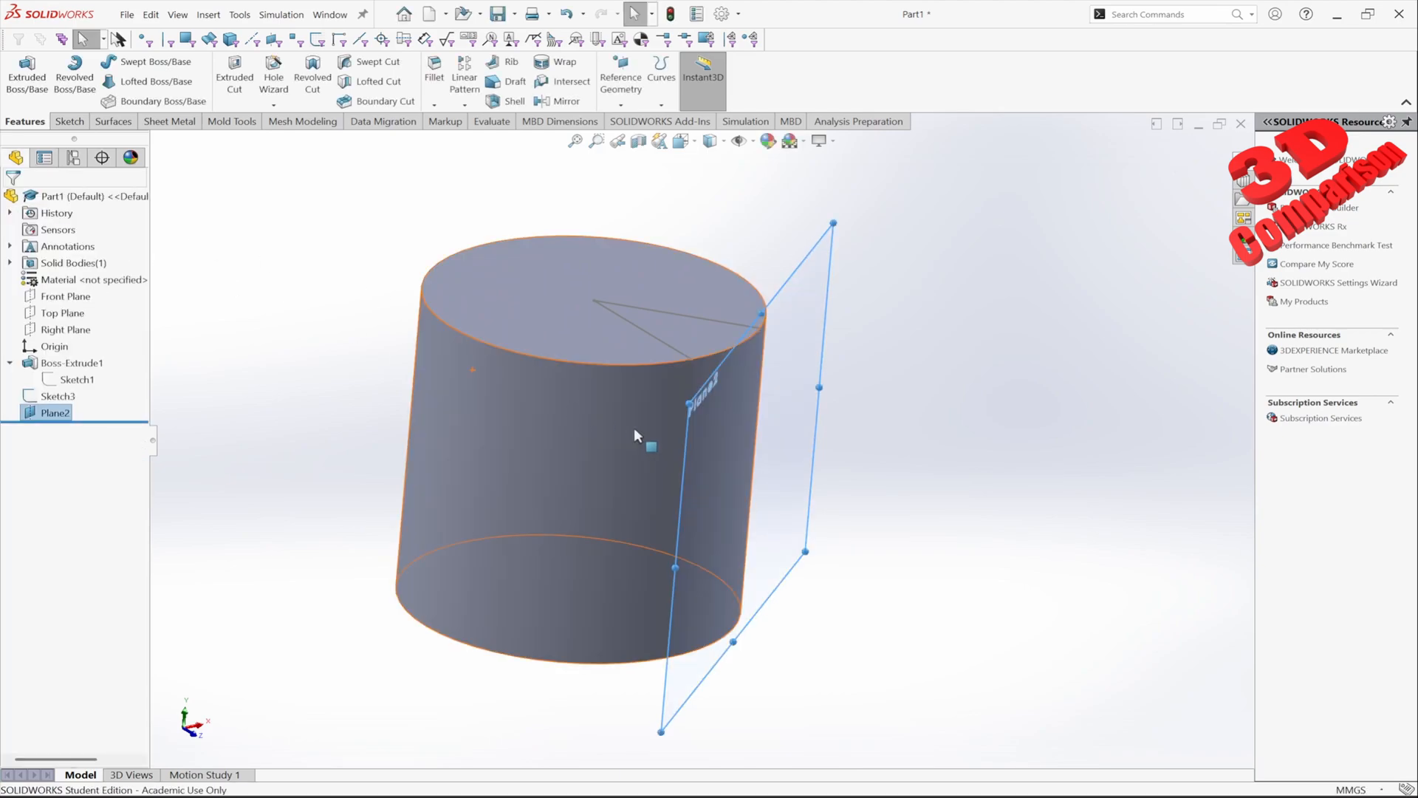
pyautogui.moveTo(649, 441); pyautogui.dragTo(700, 449, button='middle')
pyautogui.click(931, 416)
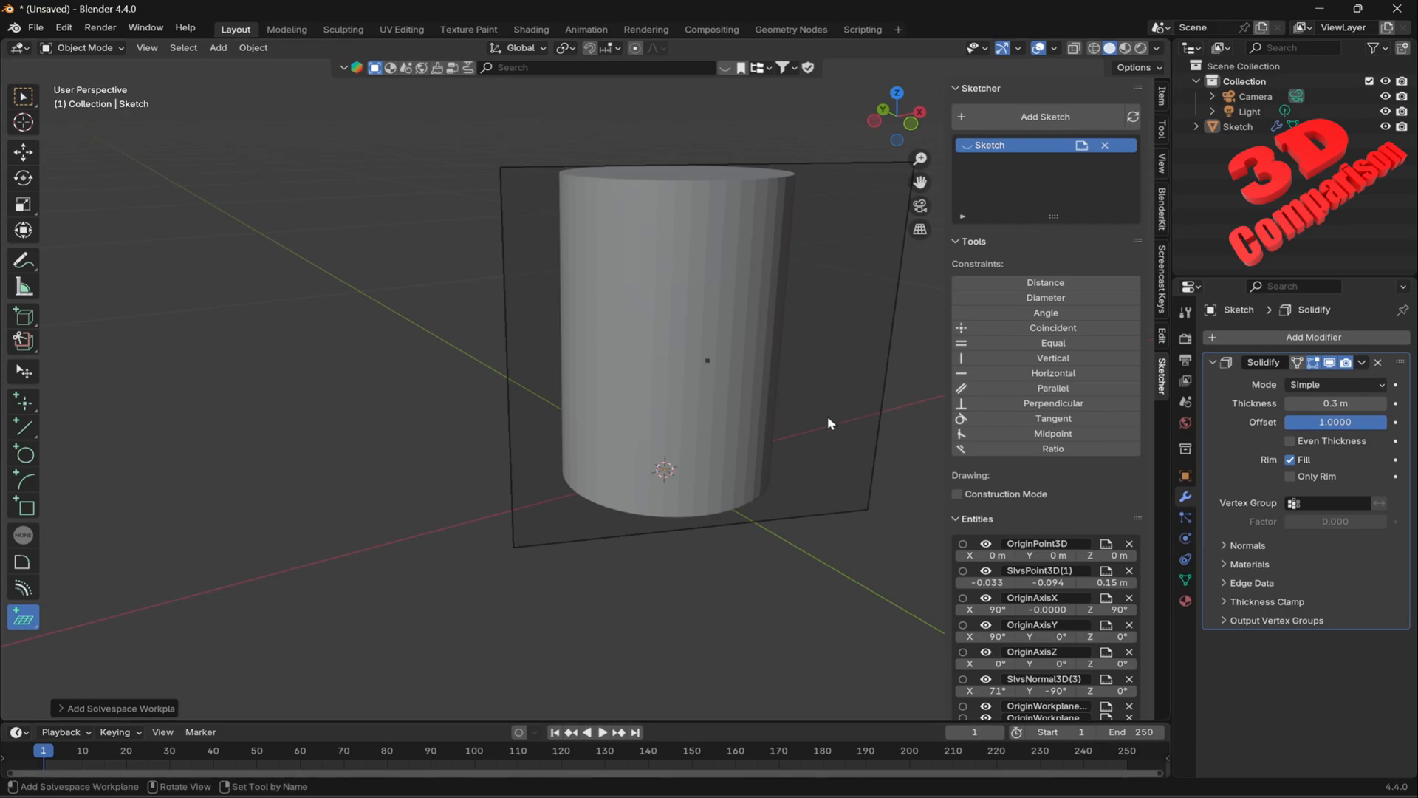
# Switch to Blender, start a sketch on the workplane at the cylinder's side and draw a rectangle around its origin point.
pyautogui.scroll(4, 782, 379)
pyautogui.scroll(-4, 769, 369)
pyautogui.moveTo(768, 370); pyautogui.dragTo(759, 284, button='middle')
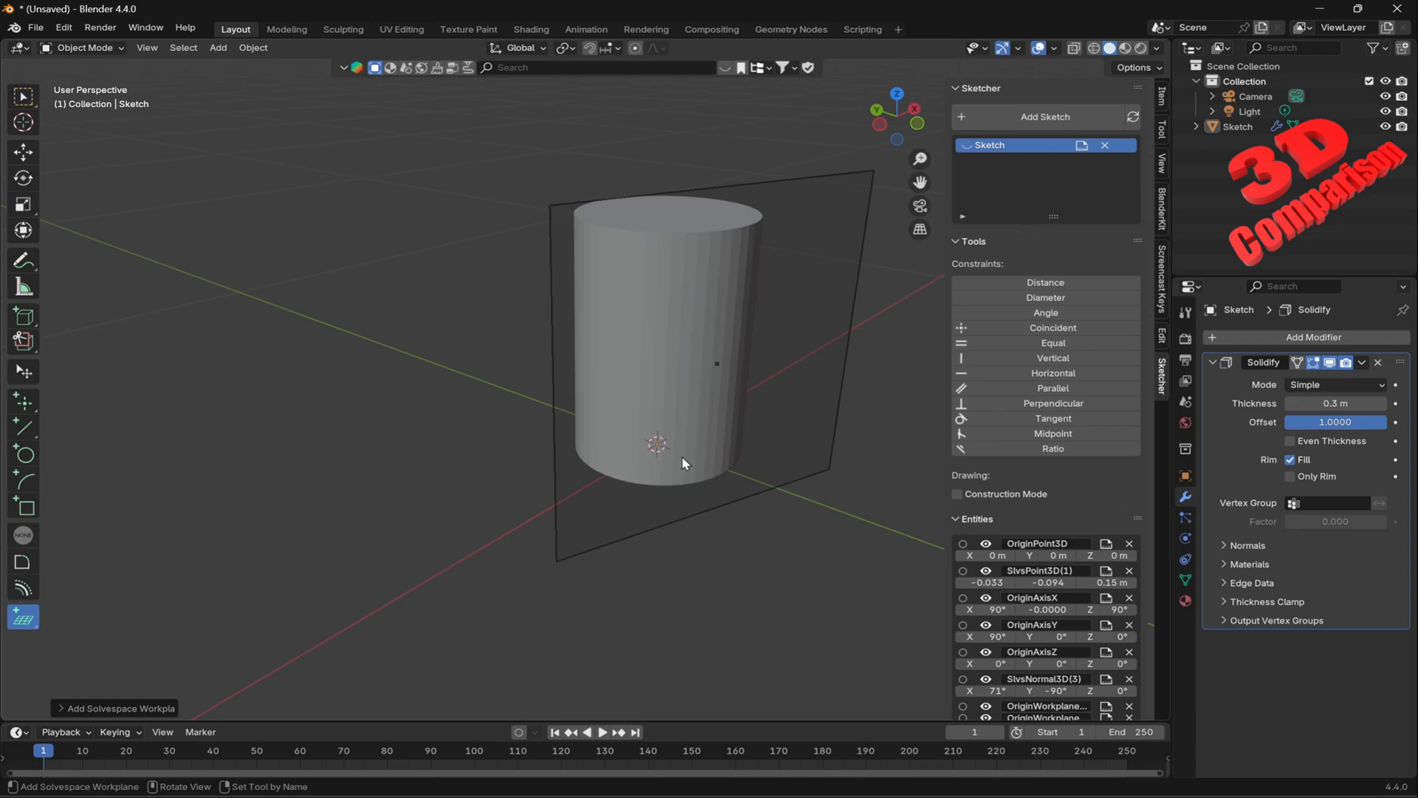
pyautogui.moveTo(683, 463); pyautogui.dragTo(787, 414, button='middle')
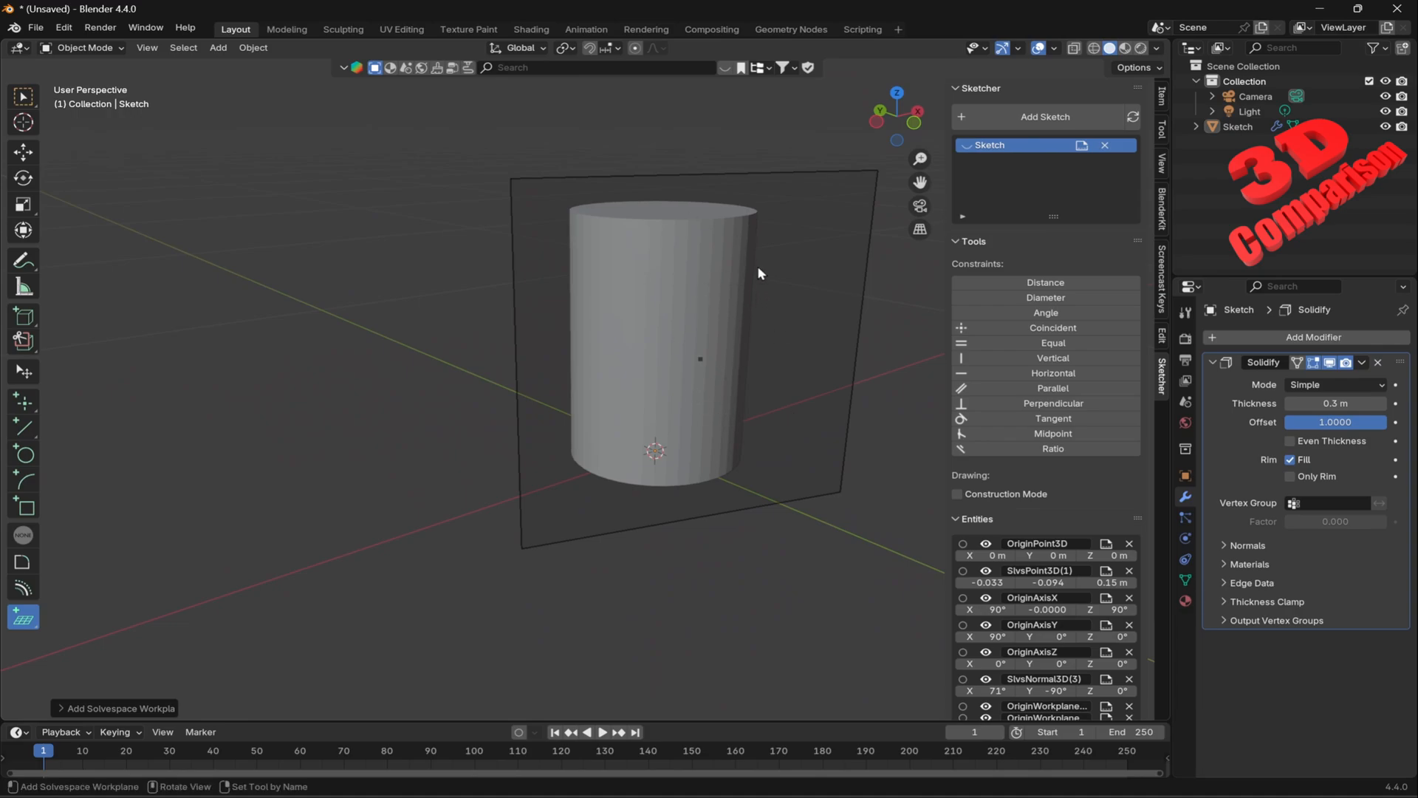
pyautogui.click(30, 507)
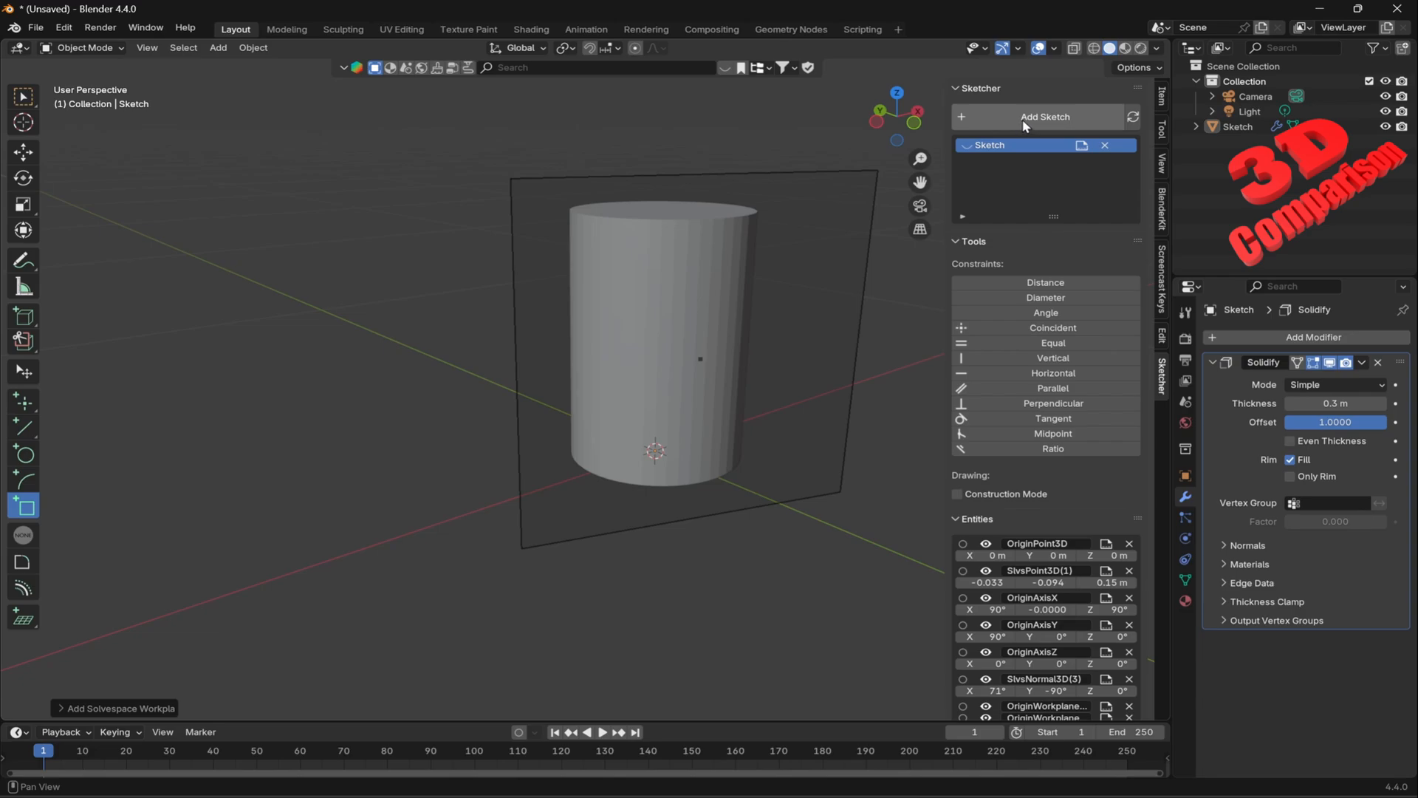
pyautogui.click(1025, 125)
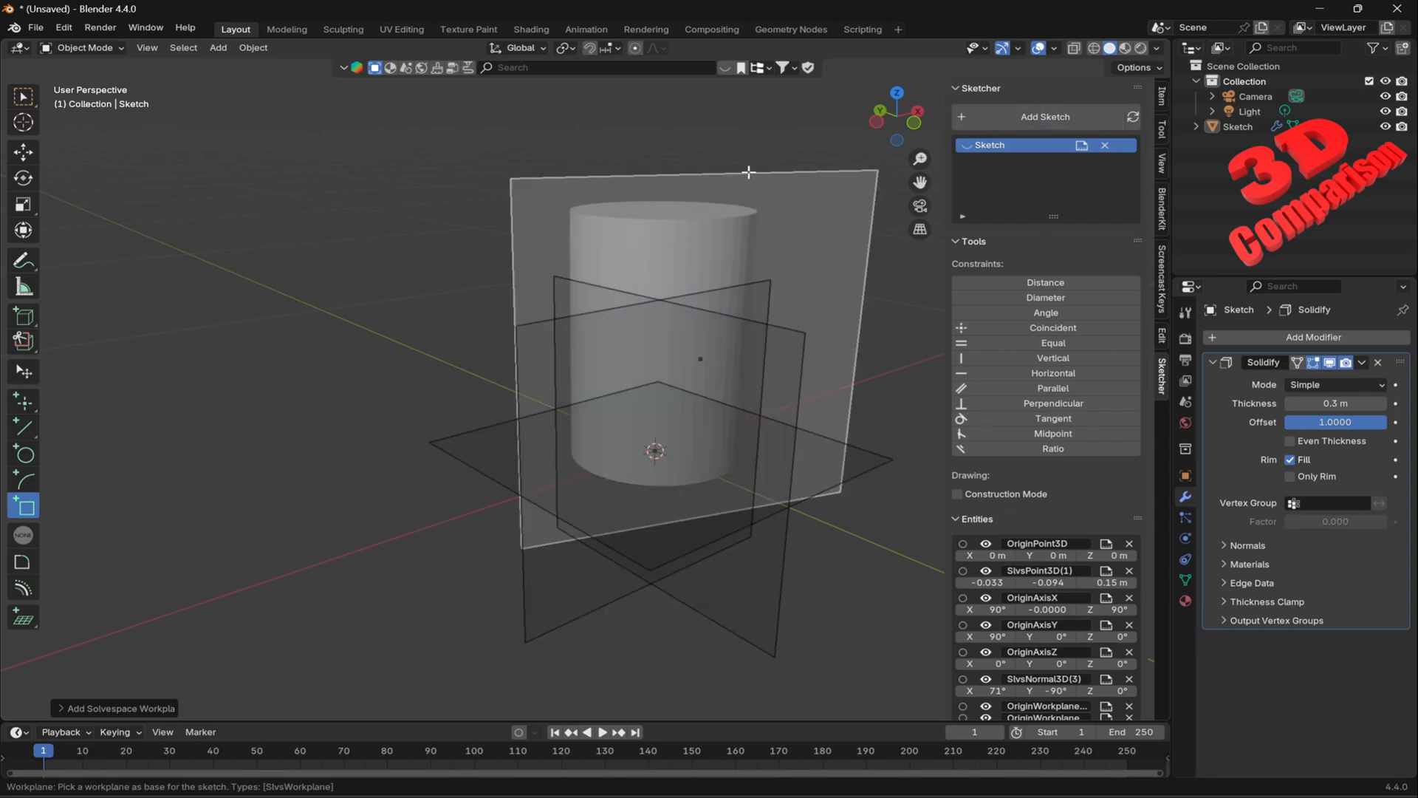
pyautogui.click(747, 169)
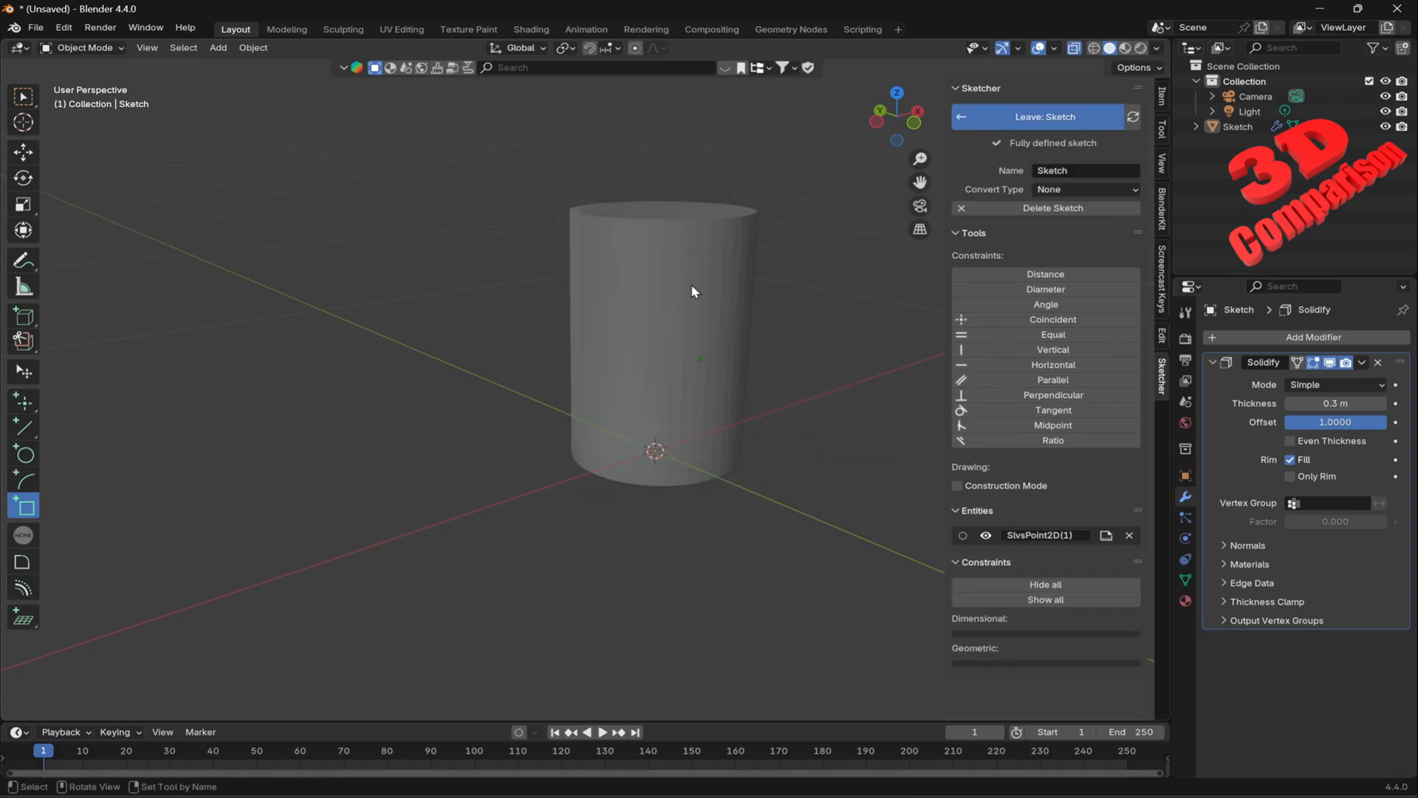
pyautogui.click(638, 404)
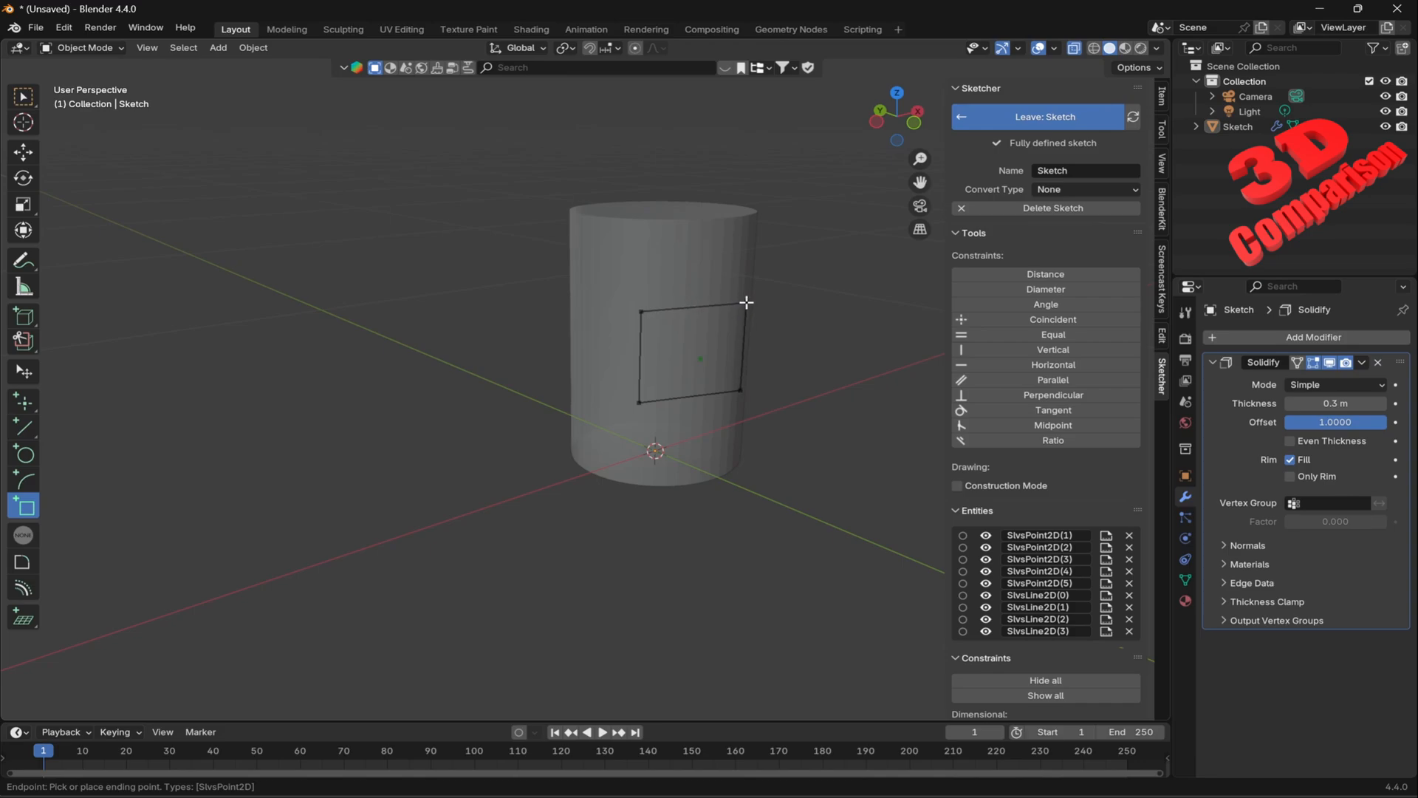
pyautogui.click(747, 325)
# Reshape the rectangle by moving its edges freehand on the side workplane, then leave the sketch.
pyautogui.moveTo(815, 323)
pyautogui.mouseDown(button='middle')
pyautogui.moveTo(690, 455)
pyautogui.moveTo(776, 293)
pyautogui.moveTo(777, 325)
pyautogui.mouseUp(button='middle')
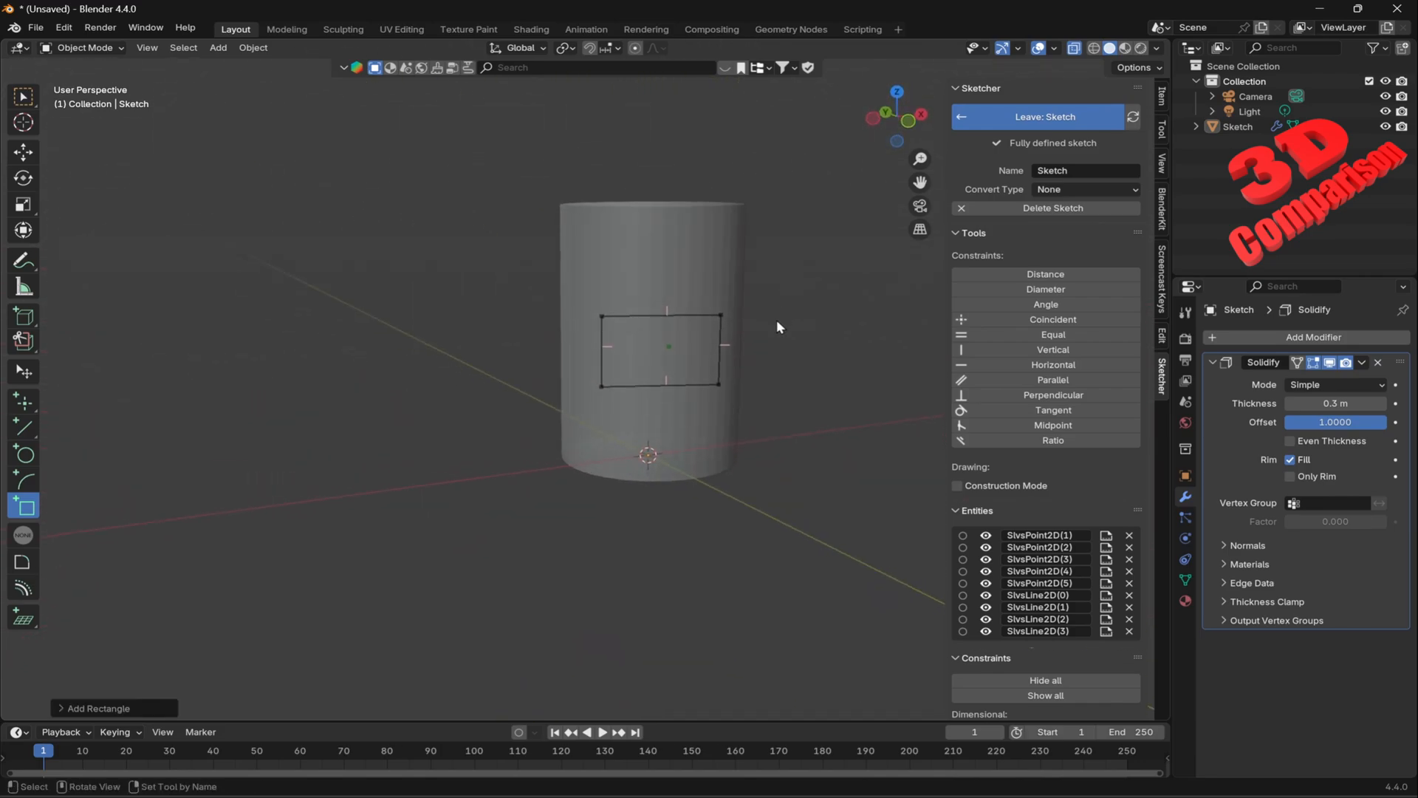
pyautogui.scroll(4, 748, 344)
pyautogui.click(23, 373)
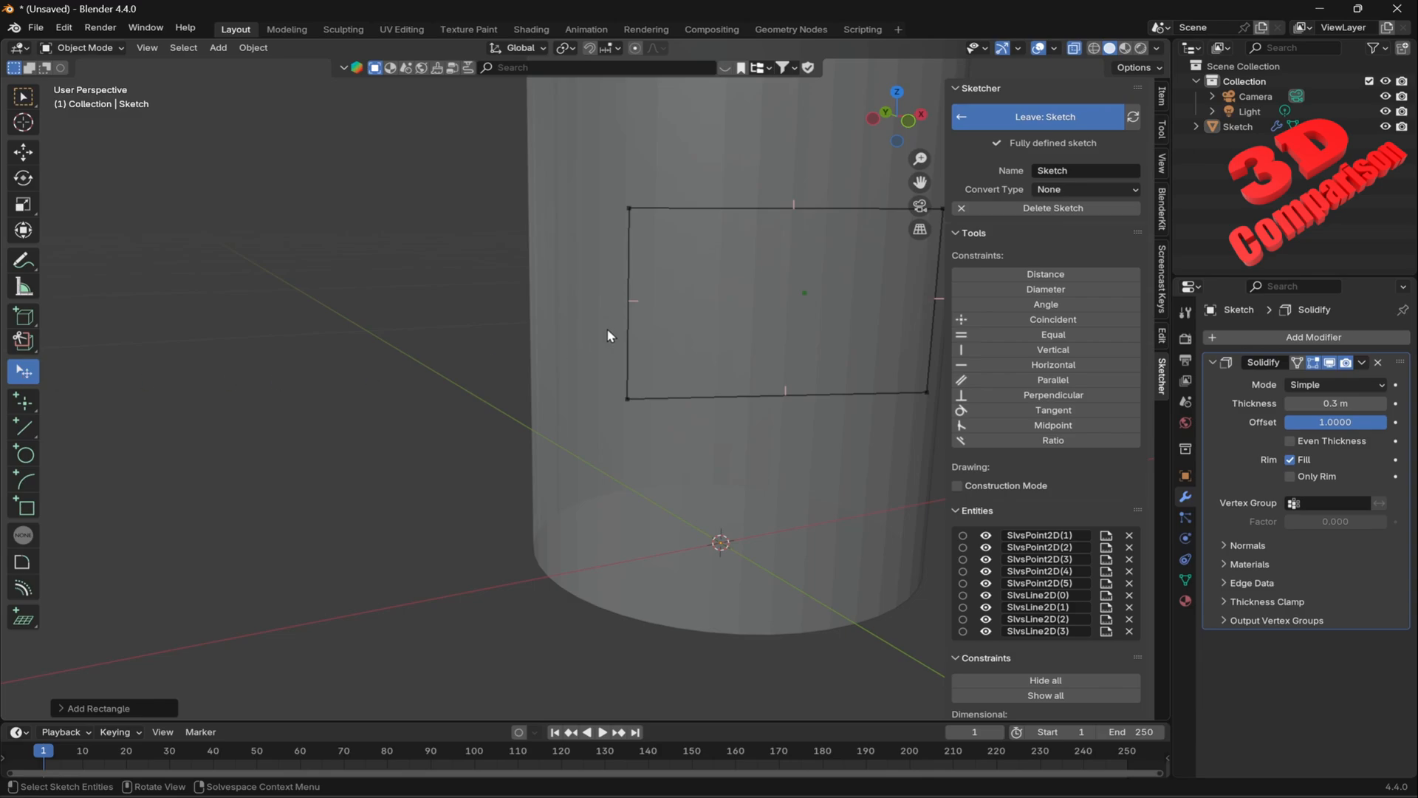
pyautogui.scroll(-3, 735, 345)
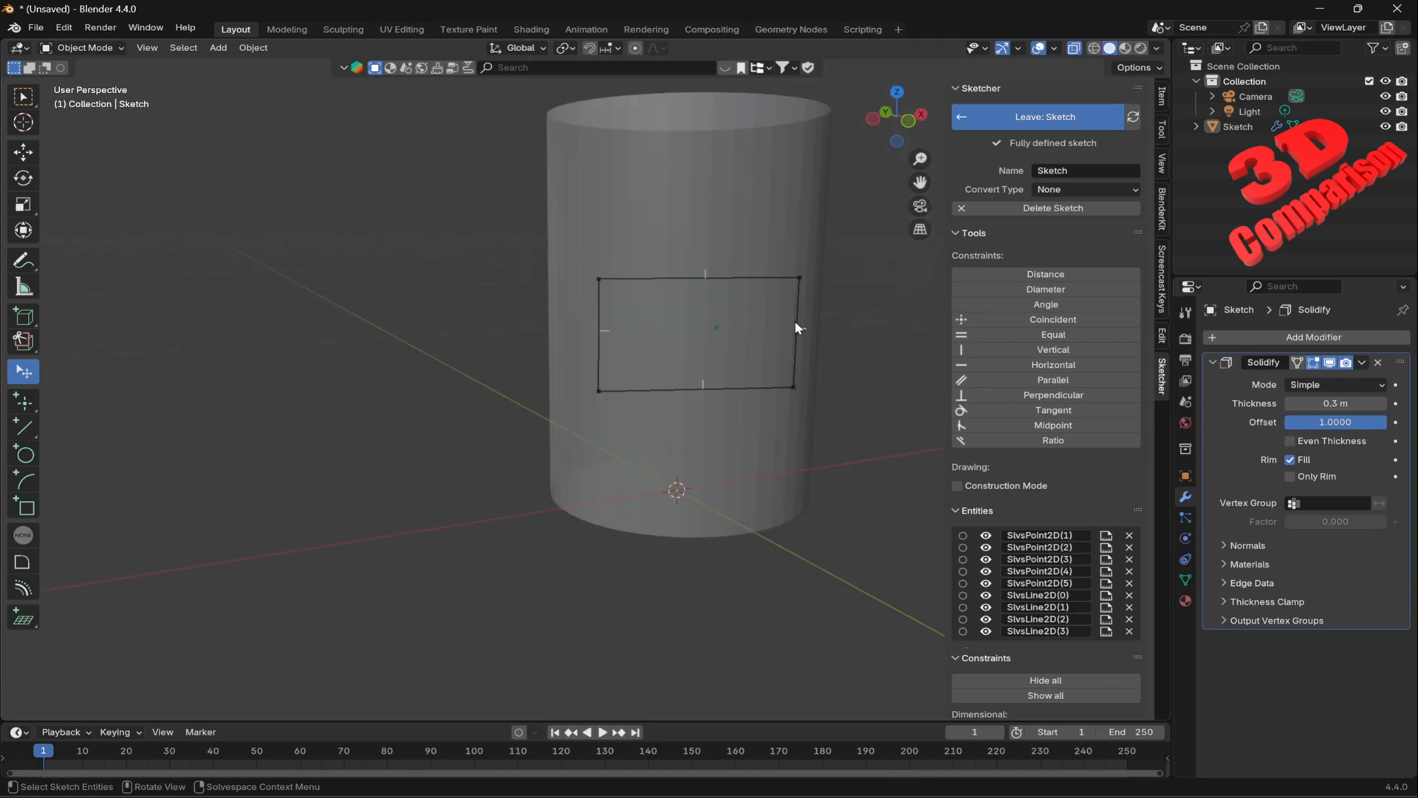
pyautogui.moveTo(795, 322)
pyautogui.mouseDown()
pyautogui.moveTo(845, 308)
pyautogui.moveTo(802, 307)
pyautogui.moveTo(769, 240)
pyautogui.moveTo(769, 259)
pyautogui.mouseUp()
pyautogui.moveTo(761, 390); pyautogui.dragTo(755, 367)
pyautogui.click(1041, 119)
pyautogui.moveTo(808, 245); pyautogui.dragTo(534, 441, button='middle')
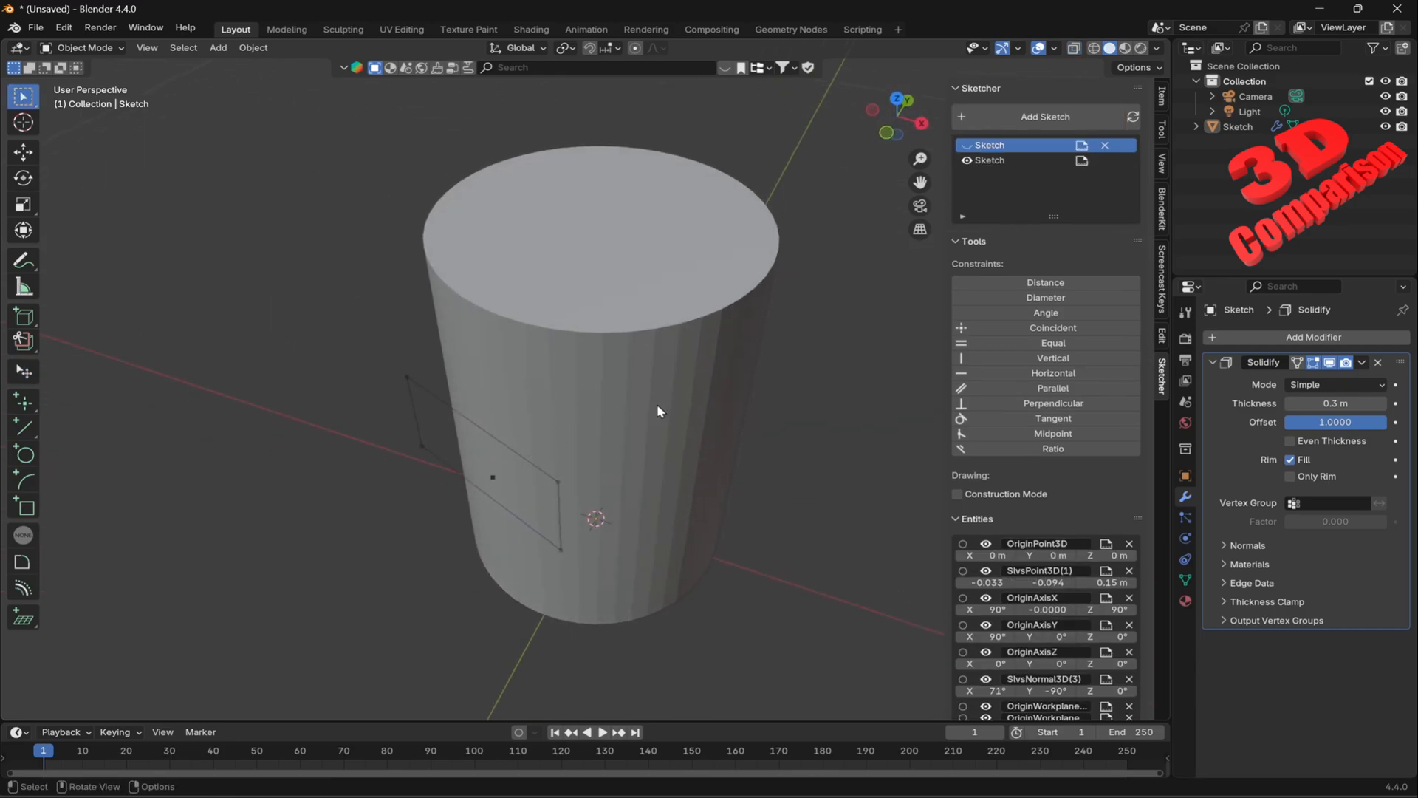
pyautogui.moveTo(699, 507); pyautogui.dragTo(723, 449, button='middle')
# Examine the two listed sketches, the constraint tools and the entity list, and briefly reopen the rectangle sketch.
pyautogui.click(998, 156)
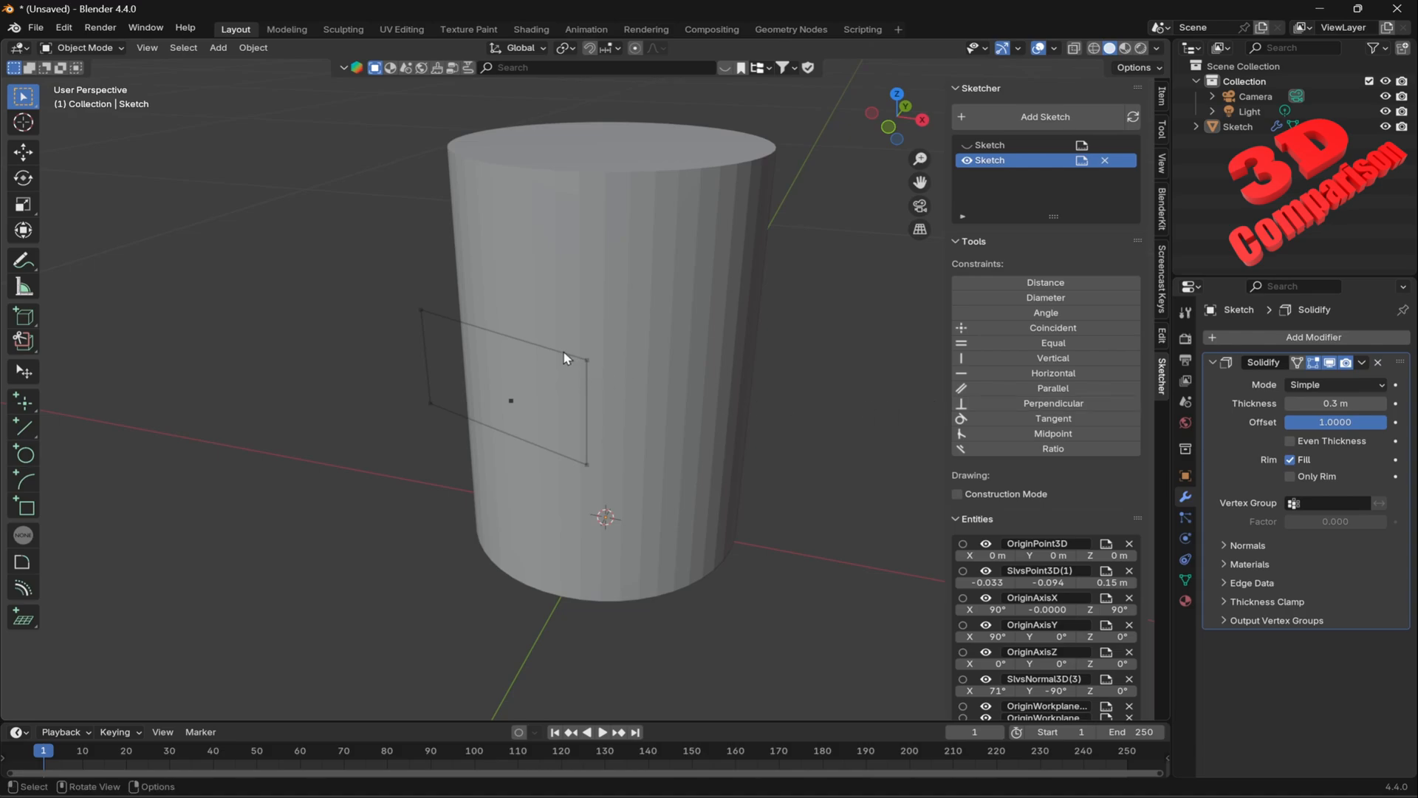
pyautogui.click(1018, 148)
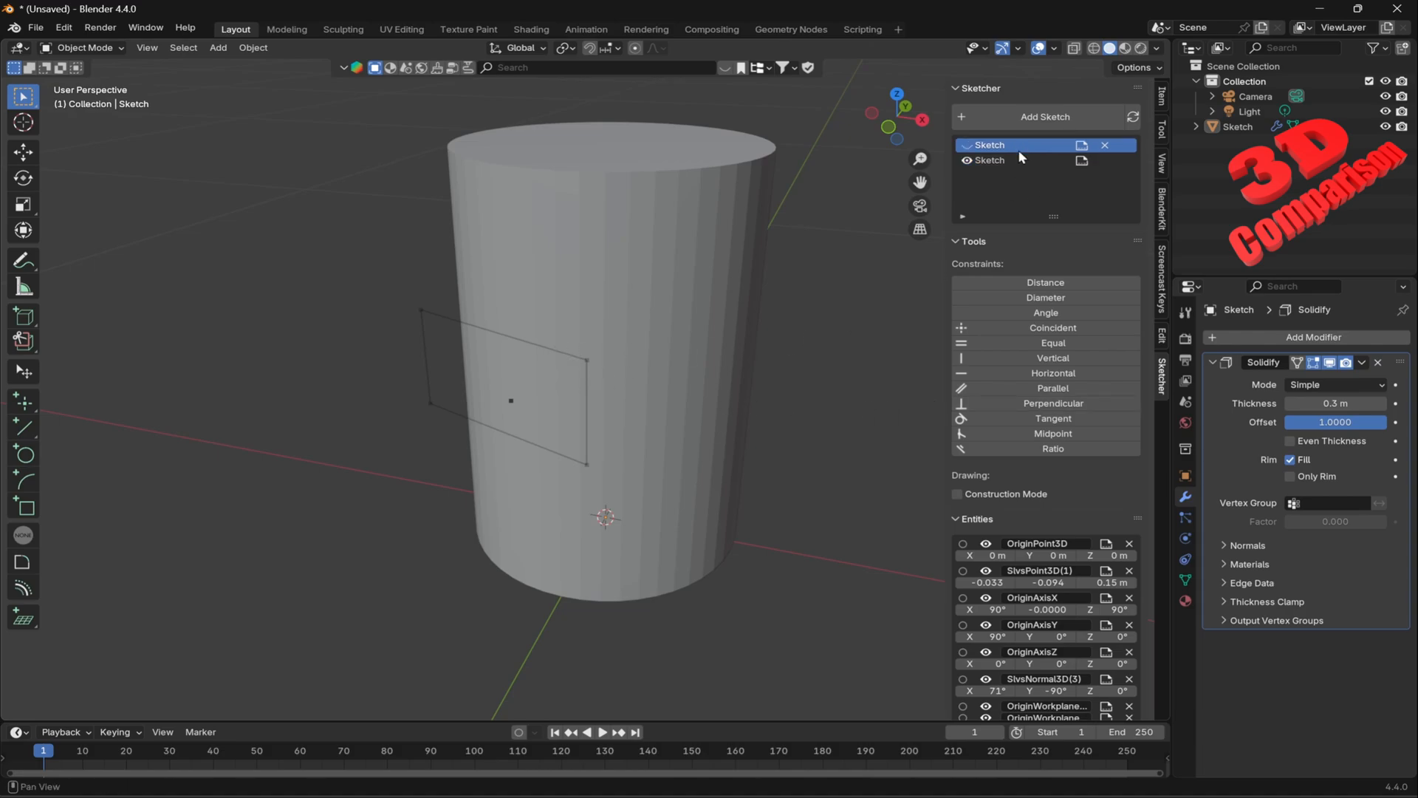
pyautogui.click(968, 145)
pyautogui.click(968, 145)
pyautogui.click(997, 163)
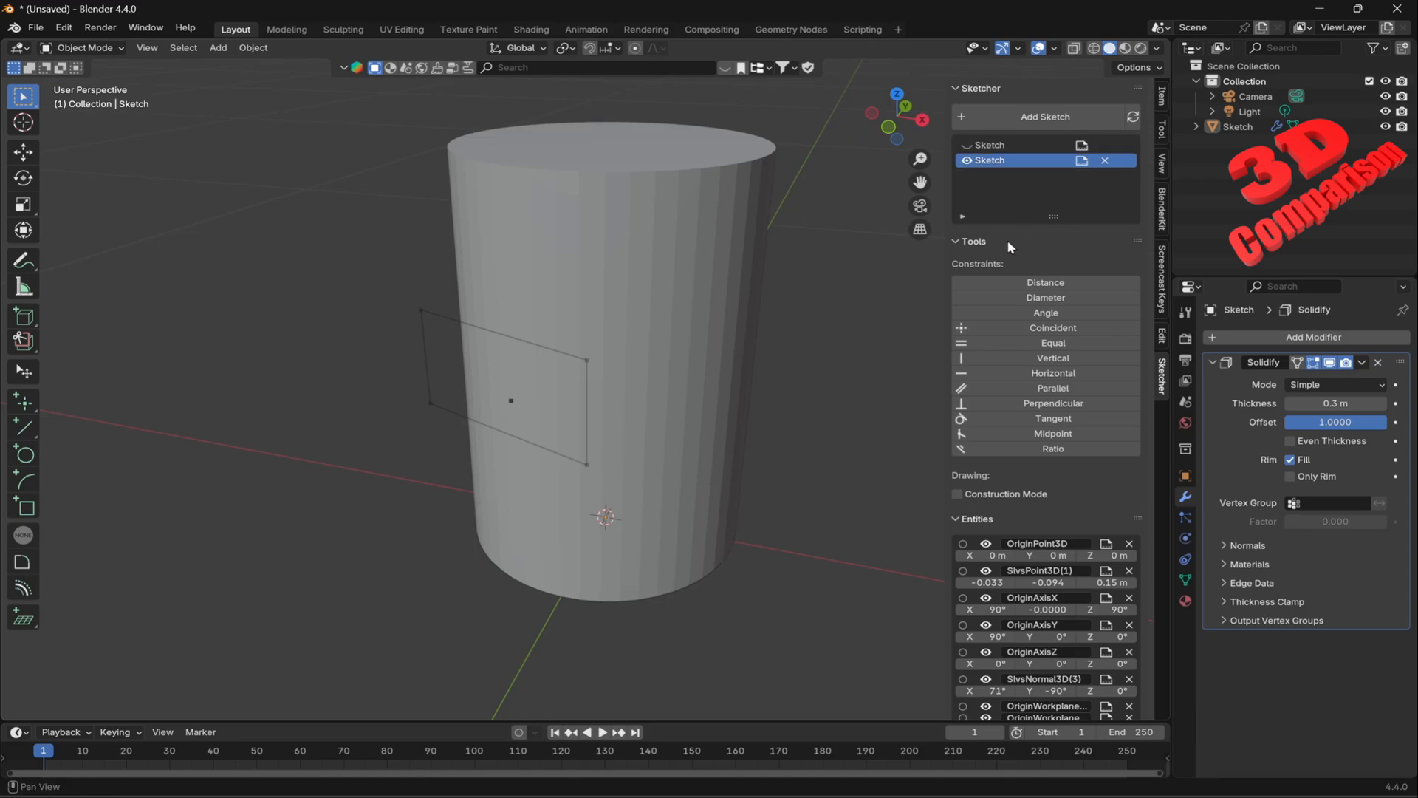
pyautogui.click(981, 241)
pyautogui.click(981, 243)
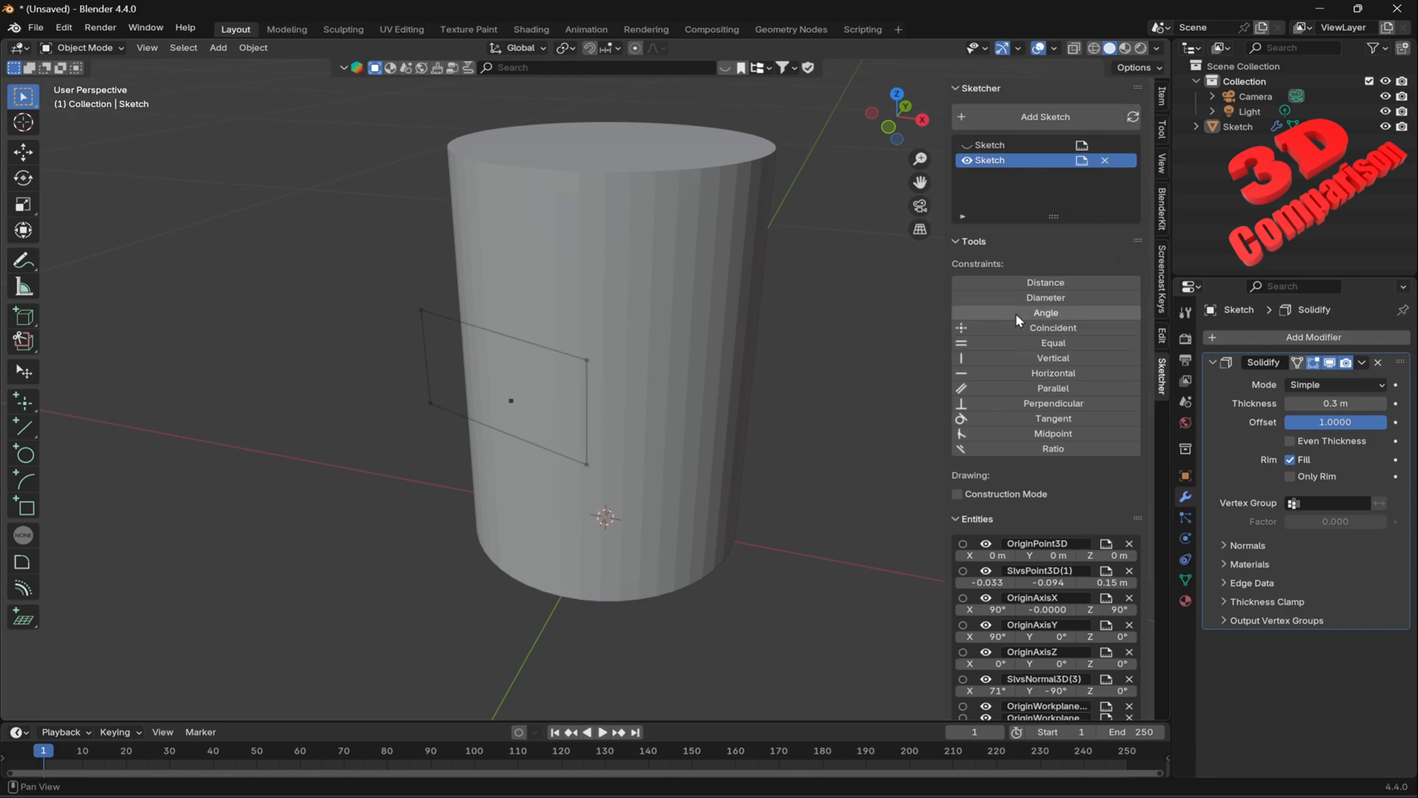
pyautogui.click(960, 242)
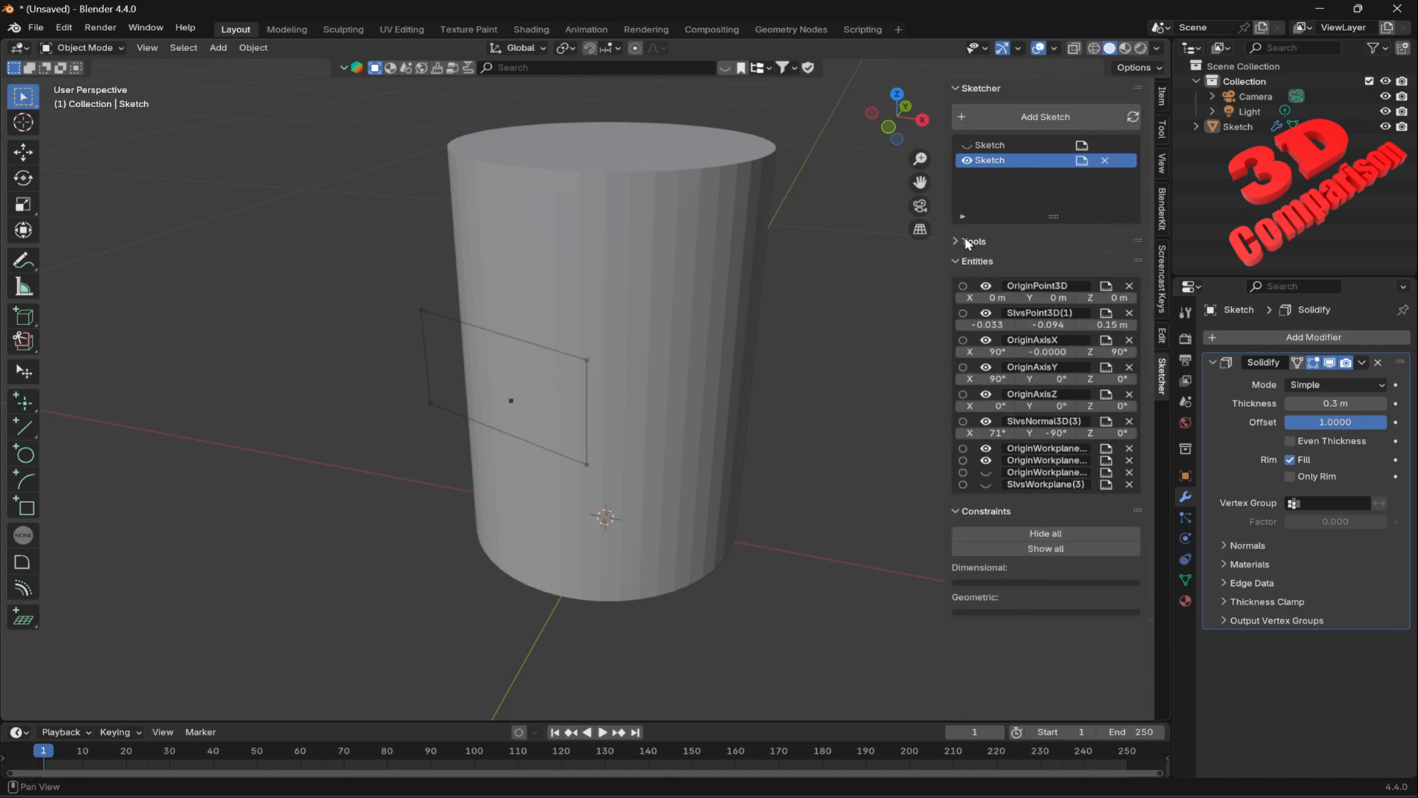
pyautogui.click(958, 262)
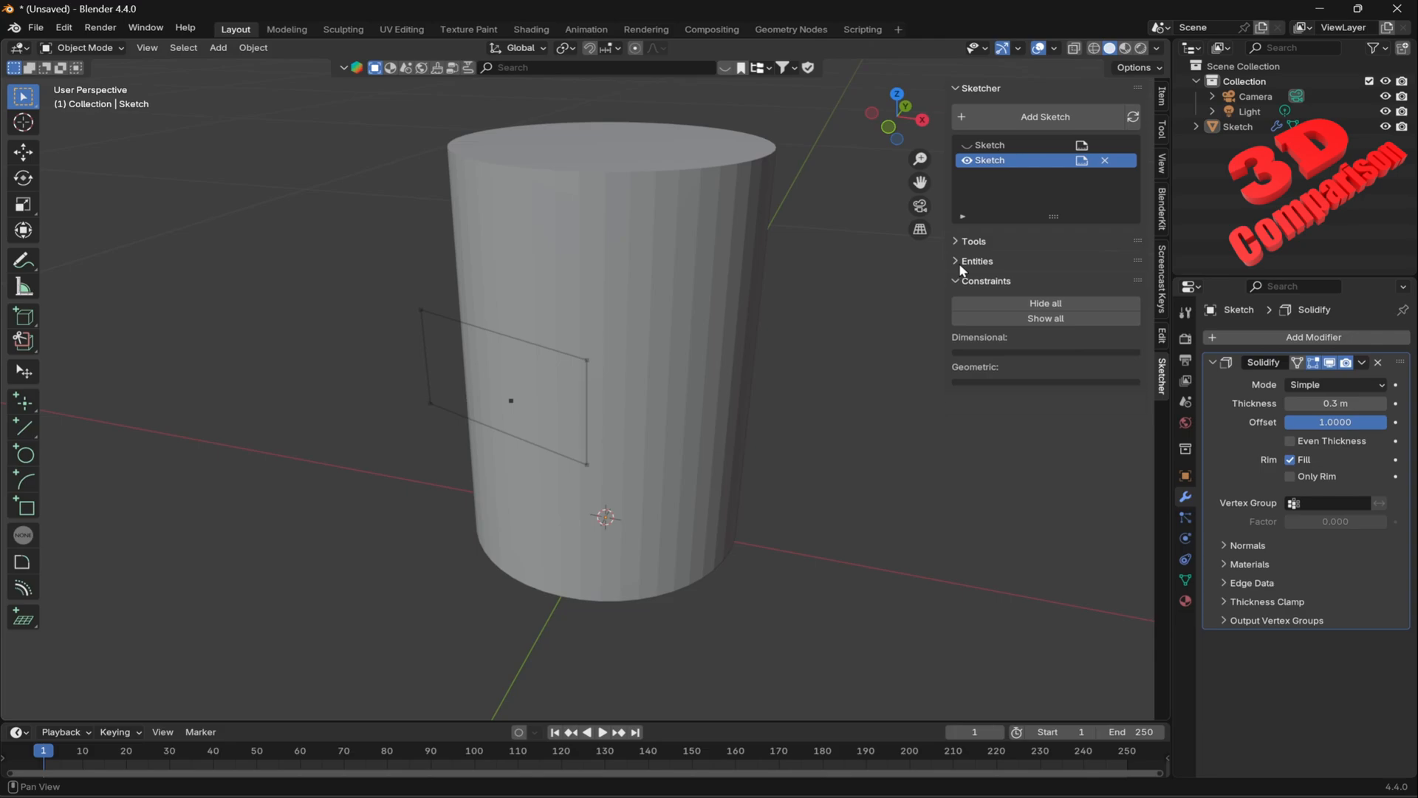
pyautogui.click(958, 263)
pyautogui.click(1083, 162)
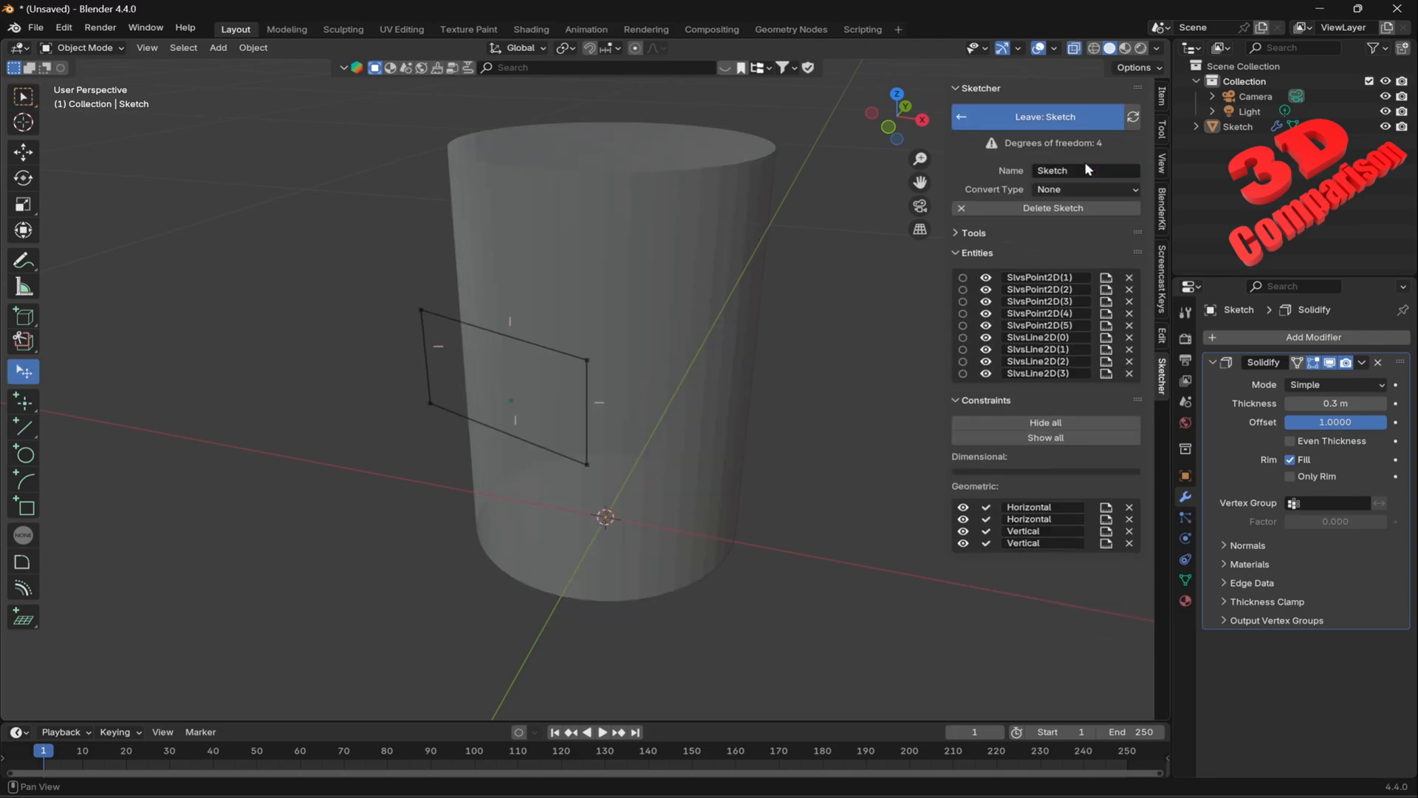
pyautogui.click(998, 112)
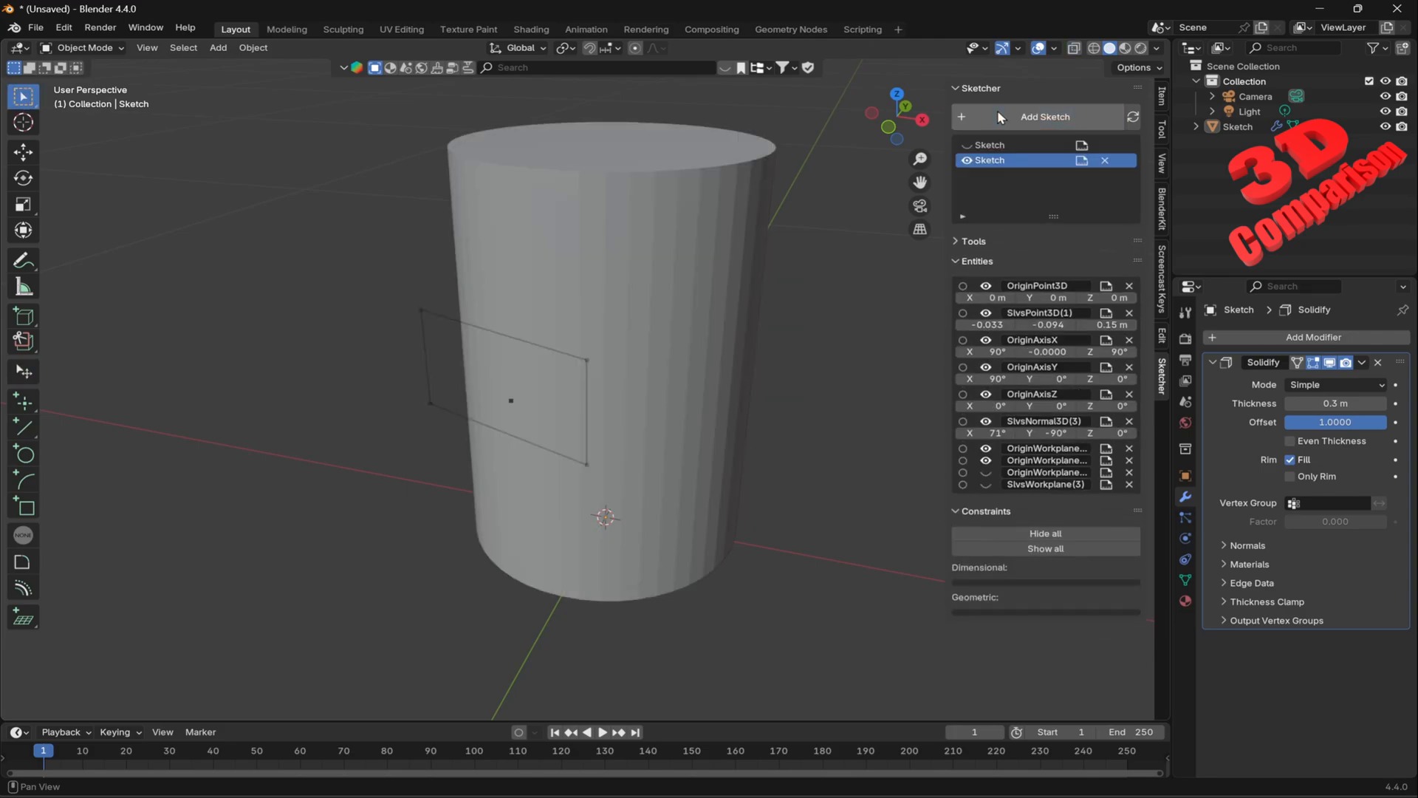
# Edit the rectangle sketch, set its convert type to Mesh and leave the sketch.
pyautogui.click(1081, 161)
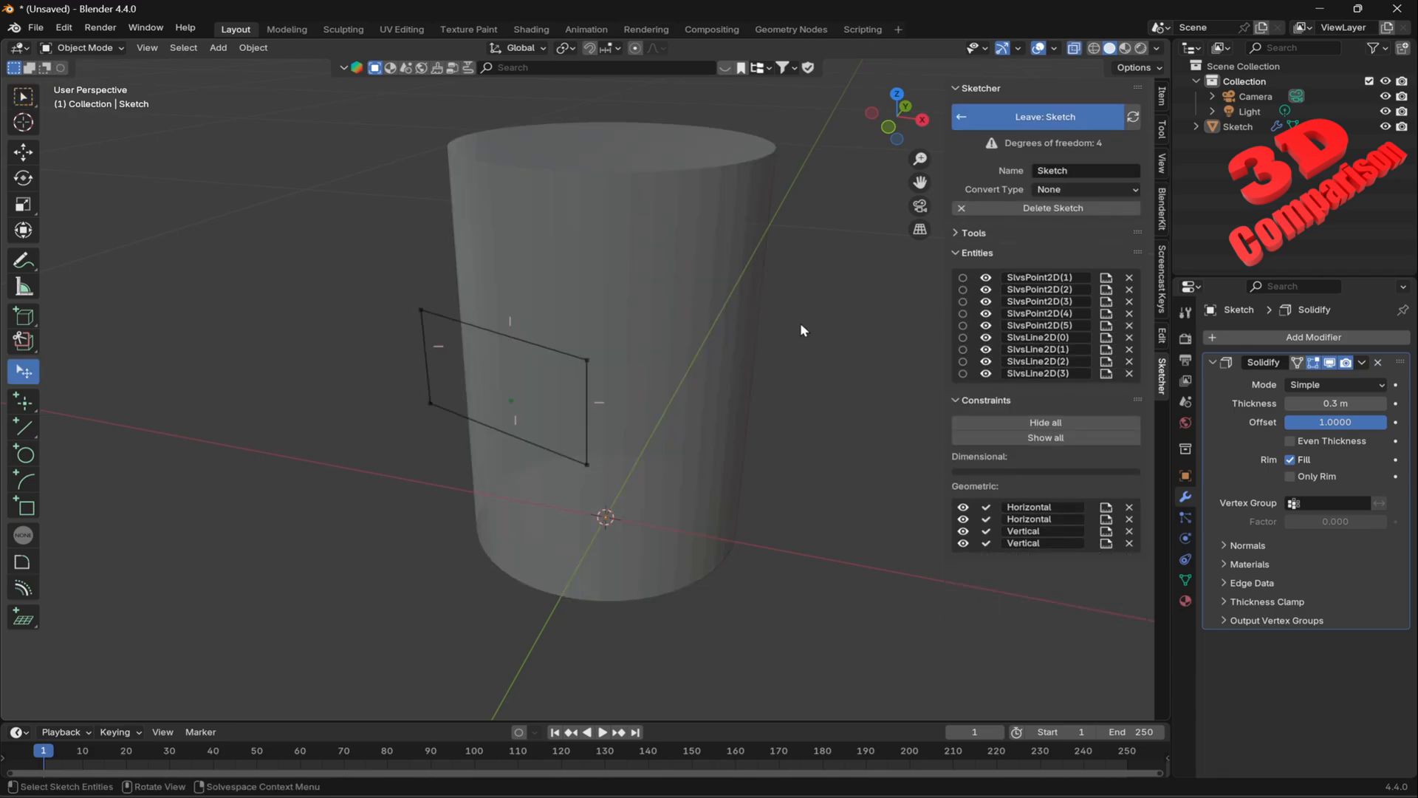
pyautogui.click(1102, 188)
pyautogui.click(1089, 240)
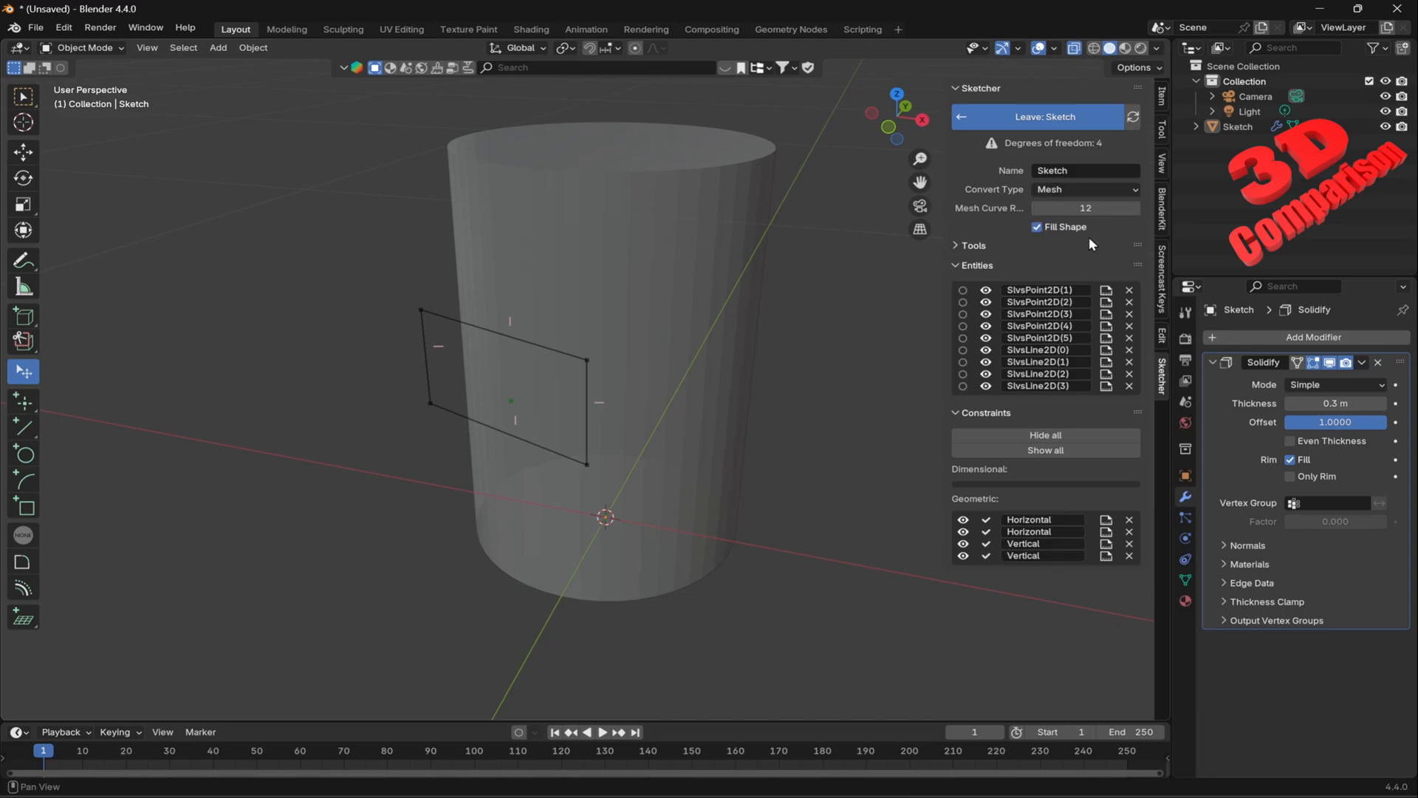
pyautogui.click(1061, 120)
pyautogui.moveTo(547, 384)
pyautogui.mouseDown(button='middle')
pyautogui.moveTo(668, 312)
pyautogui.moveTo(652, 387)
pyautogui.moveTo(596, 399)
pyautogui.moveTo(589, 314)
pyautogui.moveTo(580, 360)
pyautogui.moveTo(610, 301)
pyautogui.moveTo(630, 332)
pyautogui.moveTo(595, 308)
pyautogui.moveTo(624, 342)
pyautogui.moveTo(601, 317)
pyautogui.moveTo(586, 357)
pyautogui.mouseUp(button='middle')
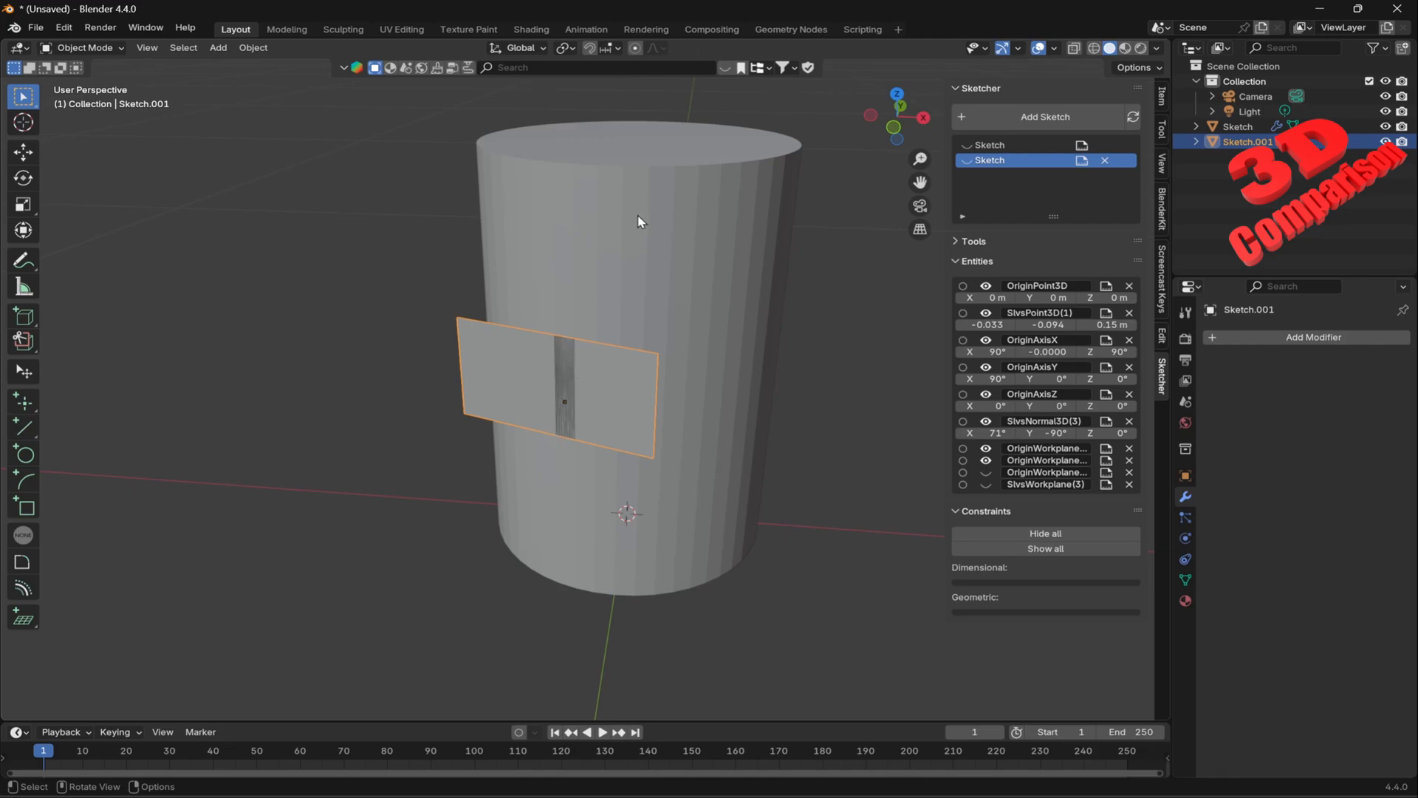
# Add a Solidify modifier to the rectangle mesh and set its thickness to 0.06 m.
pyautogui.click(1294, 336)
pyautogui.click(1255, 334)
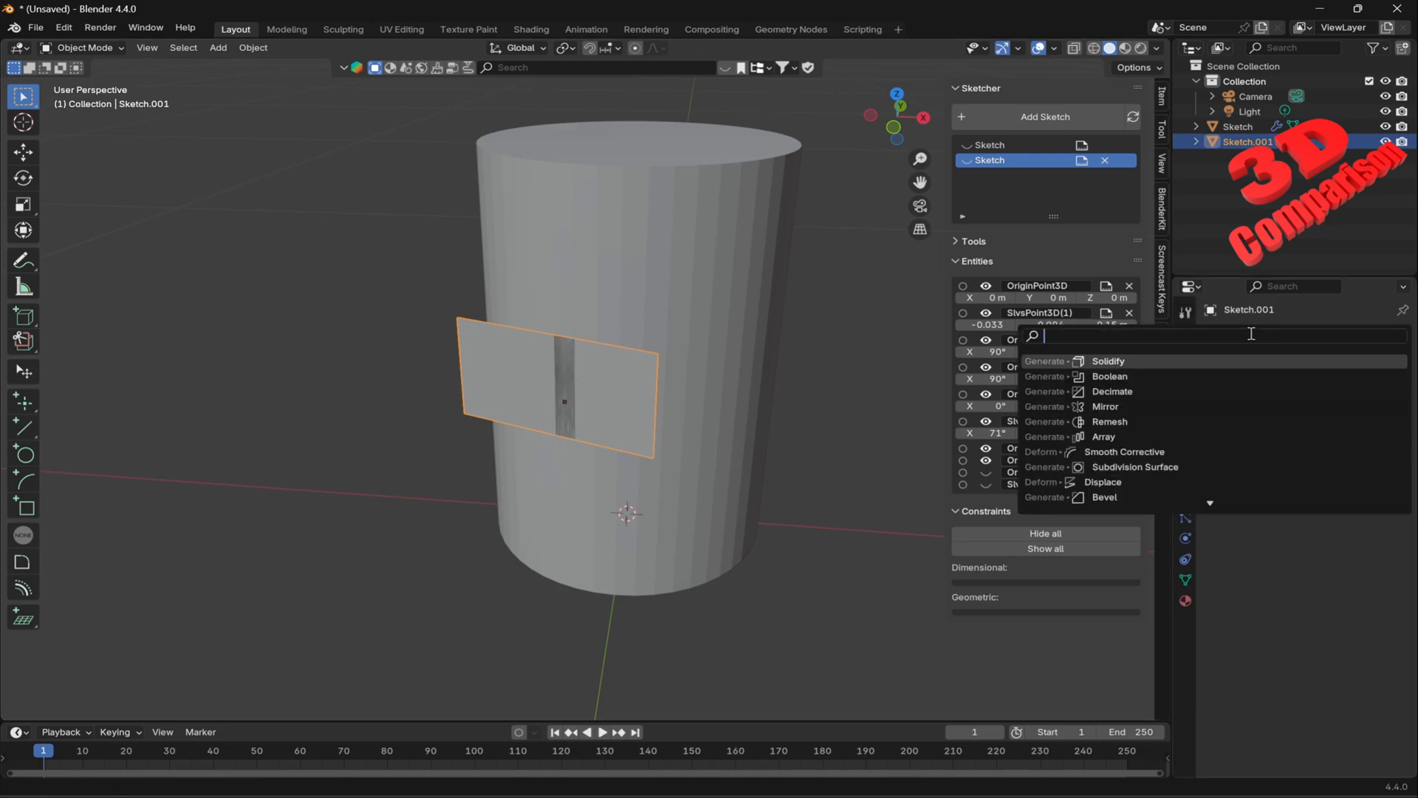
pyautogui.click(1128, 361)
pyautogui.moveTo(829, 353); pyautogui.dragTo(703, 321, button='middle')
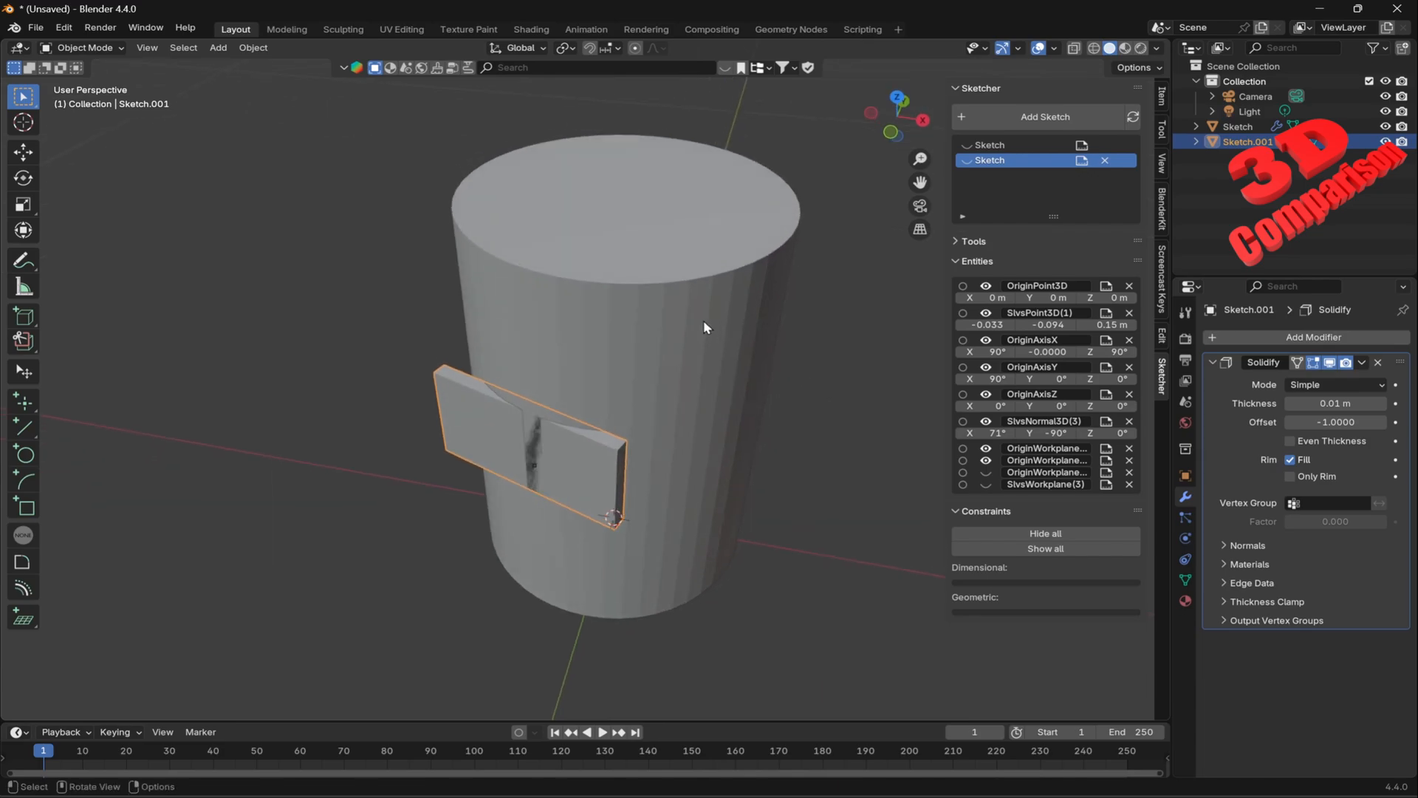
pyautogui.moveTo(1303, 405); pyautogui.dragTo(1374, 405)
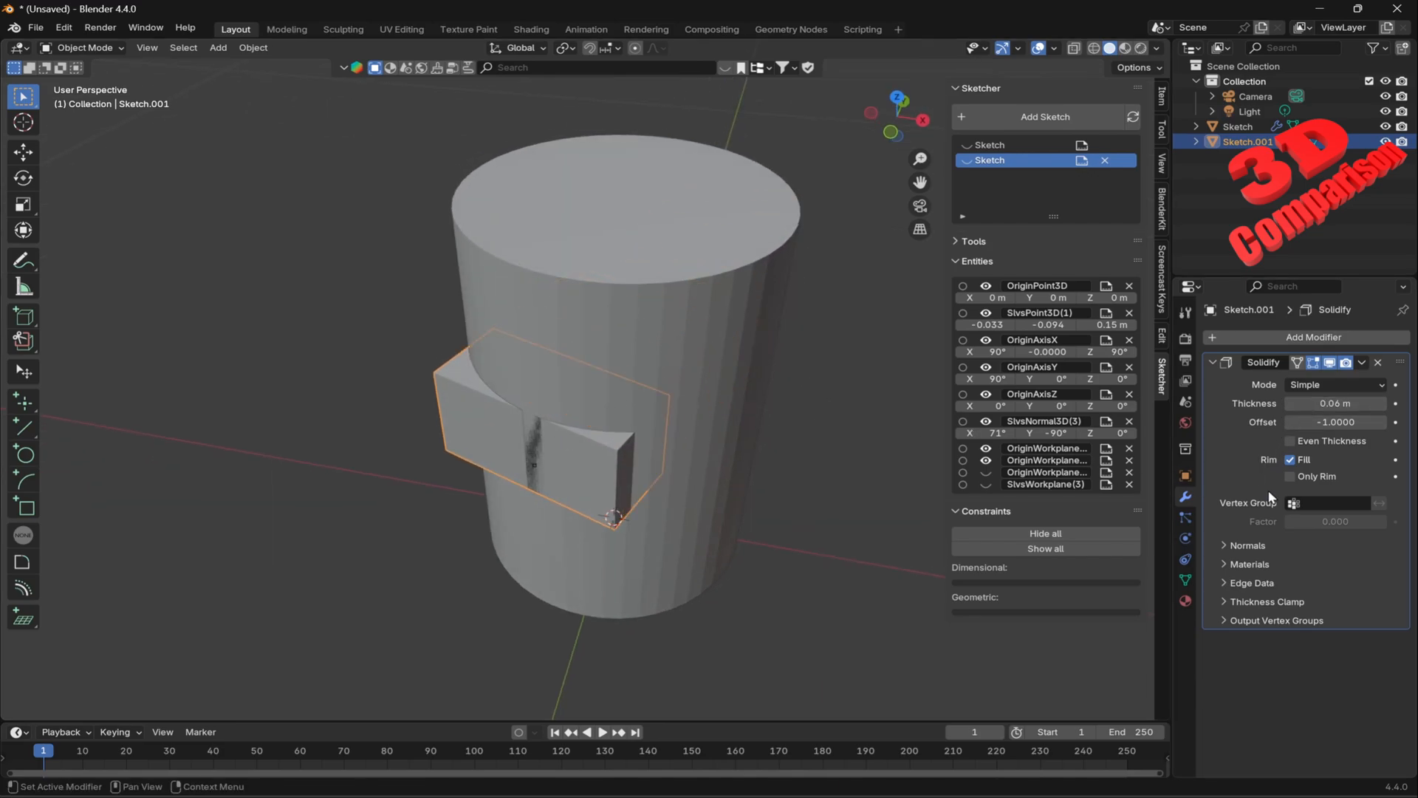
# Apply the Solidify modifiers of the rectangular block and the cylinder.
pyautogui.click(1361, 362)
pyautogui.click(1300, 377)
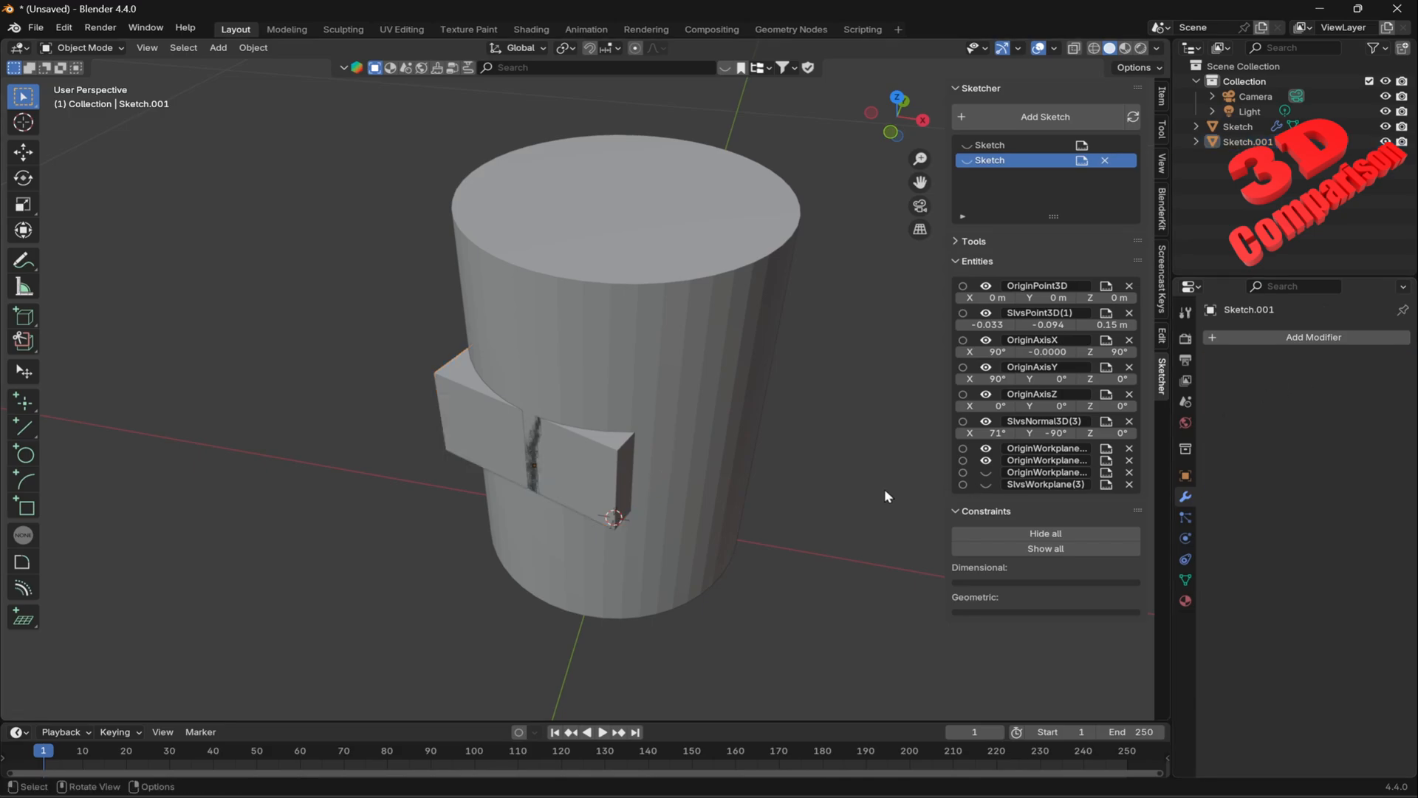
pyautogui.click(787, 378)
pyautogui.click(1361, 362)
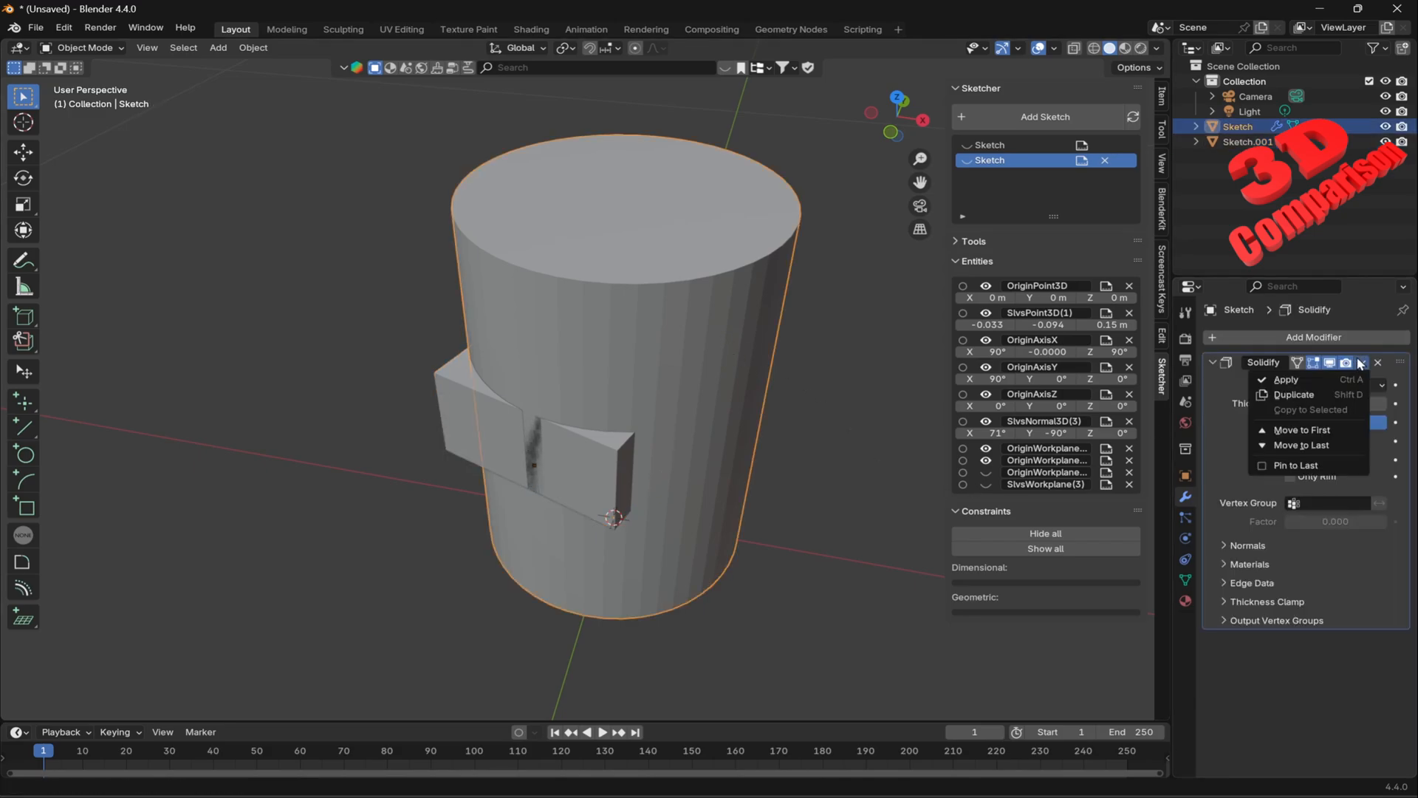
pyautogui.click(1300, 379)
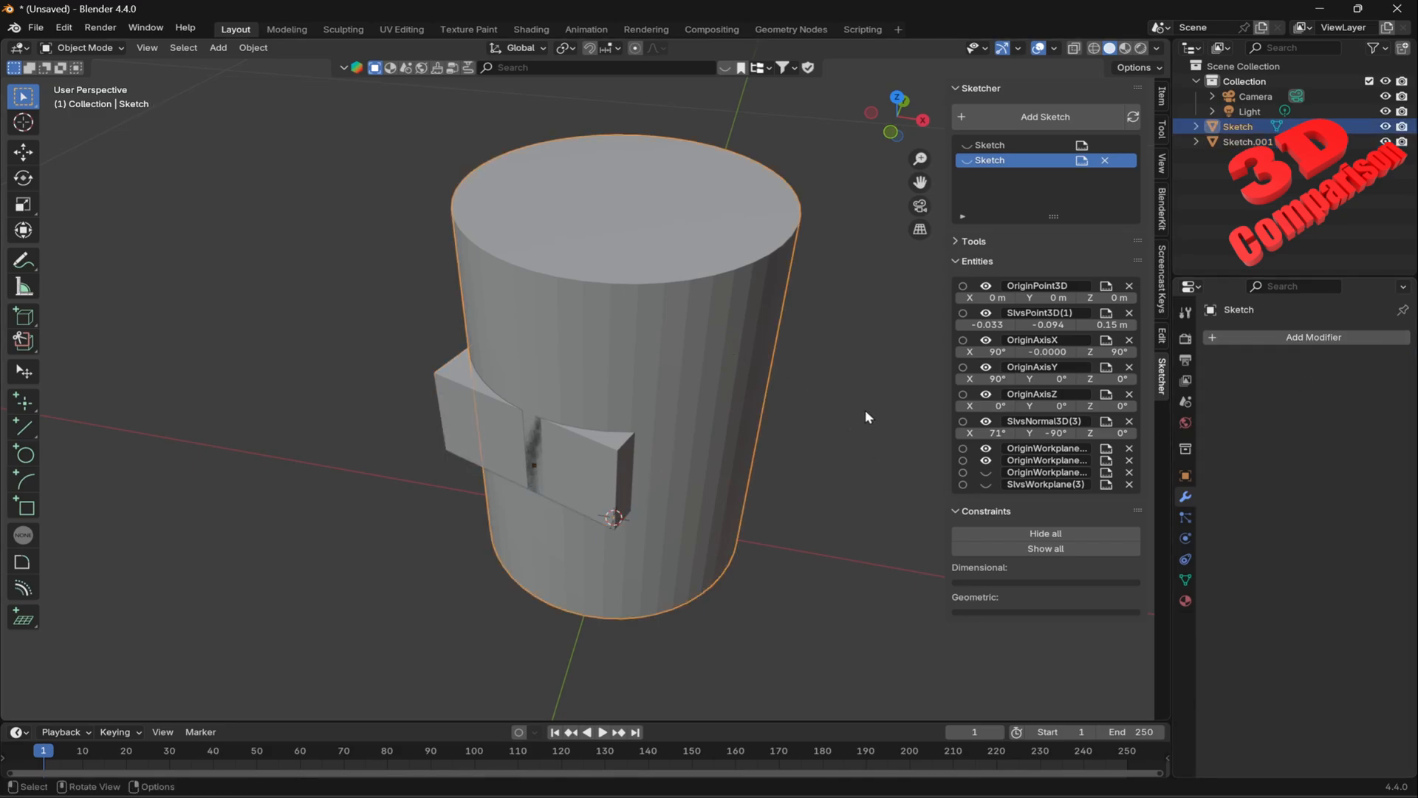
# Add a Boolean modifier in Difference mode to the cylinder, using the rectangular block as its object.
pyautogui.click(673, 375)
pyautogui.click(1274, 339)
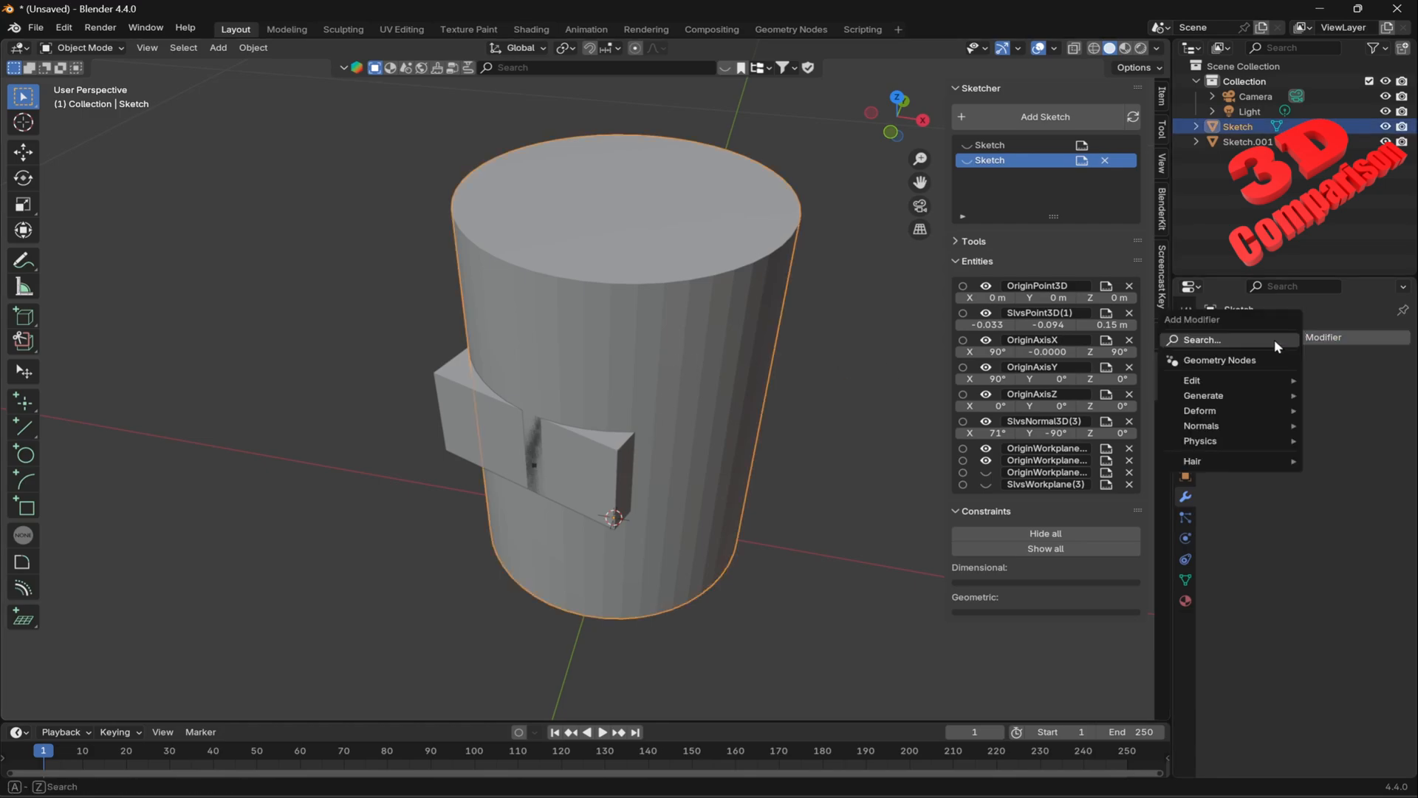
pyautogui.click(1275, 340)
pyautogui.write('bool')
pyautogui.click(1142, 362)
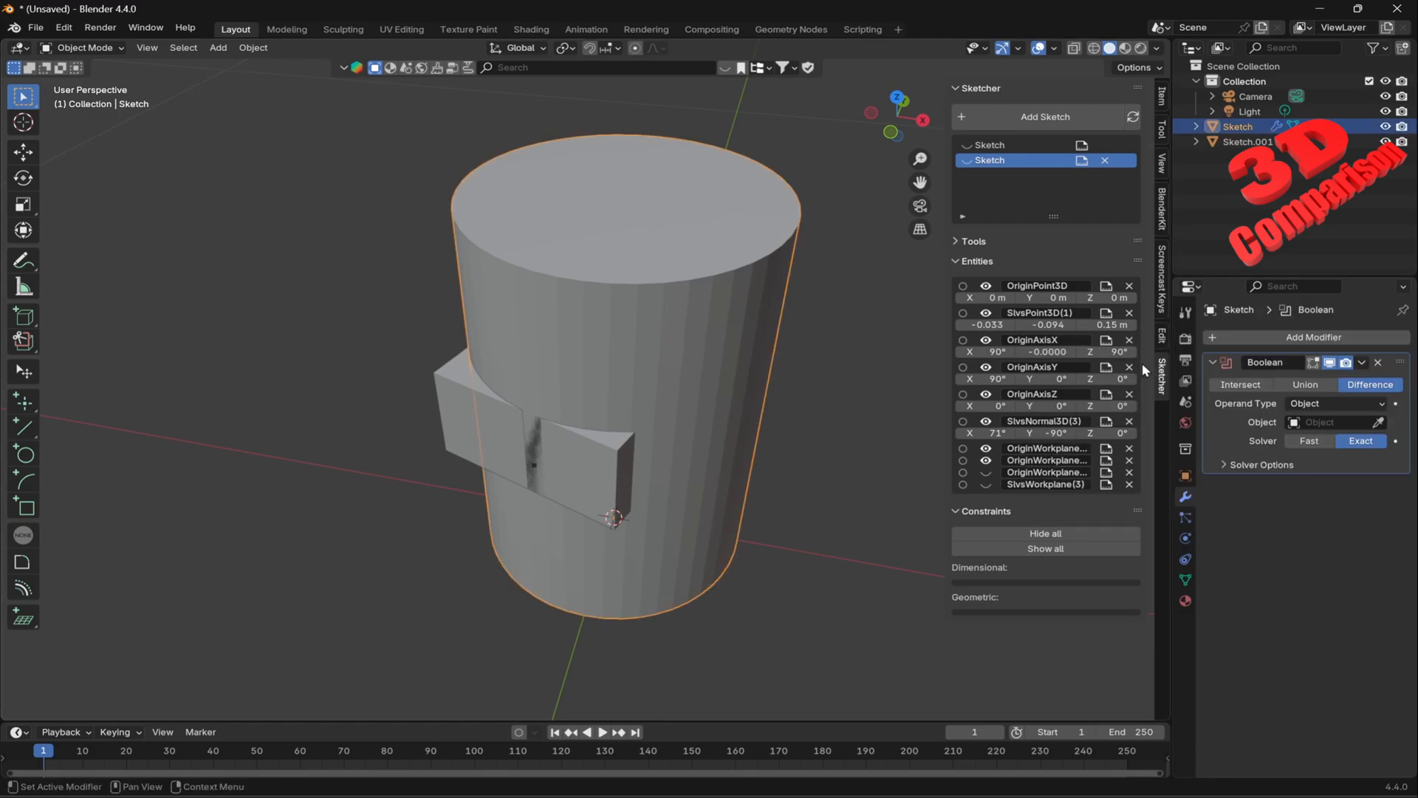
pyautogui.click(1379, 422)
pyautogui.click(451, 404)
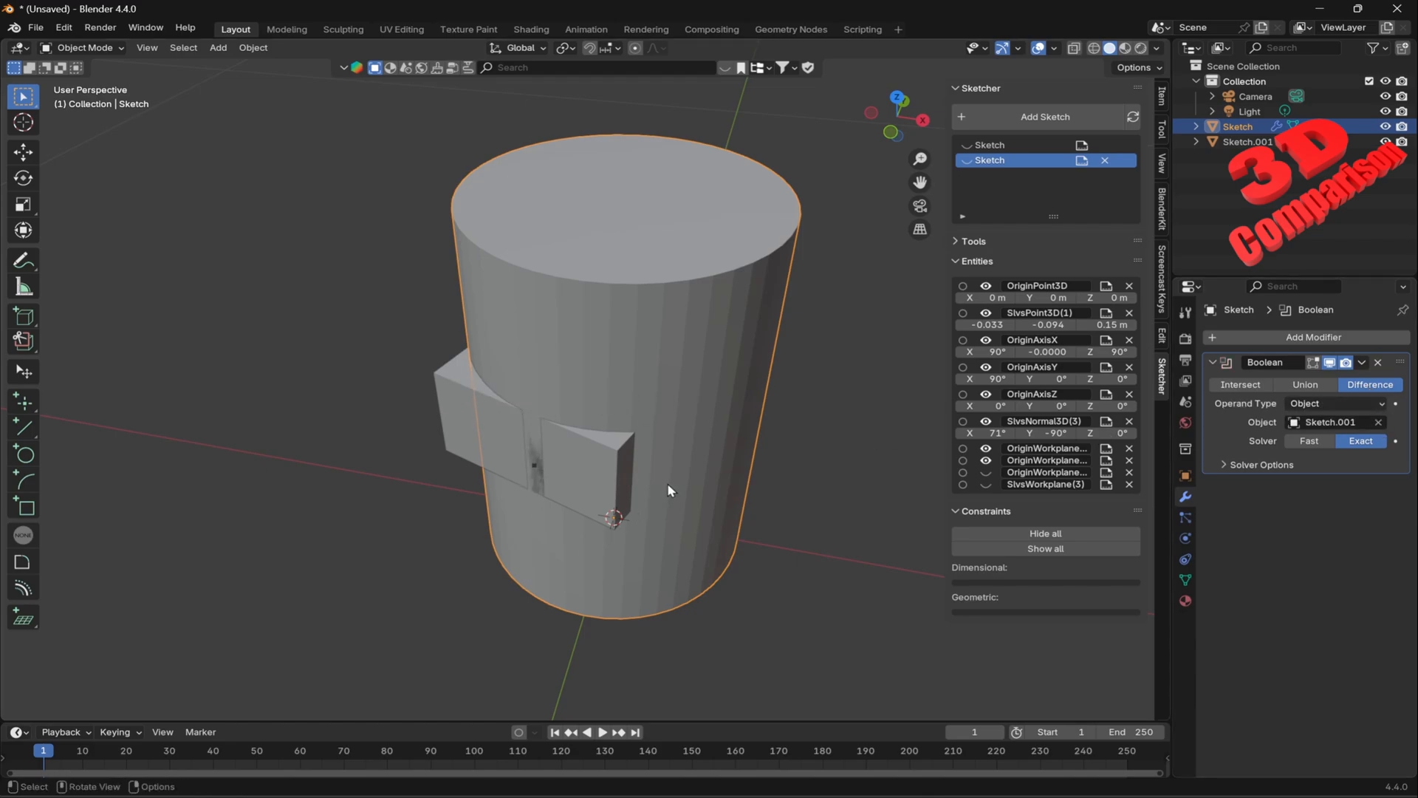
# Hide the rectangular block to examine the cut it leaves in the cylinder, and show the block again.
pyautogui.moveTo(667, 483); pyautogui.dragTo(783, 377, button='middle')
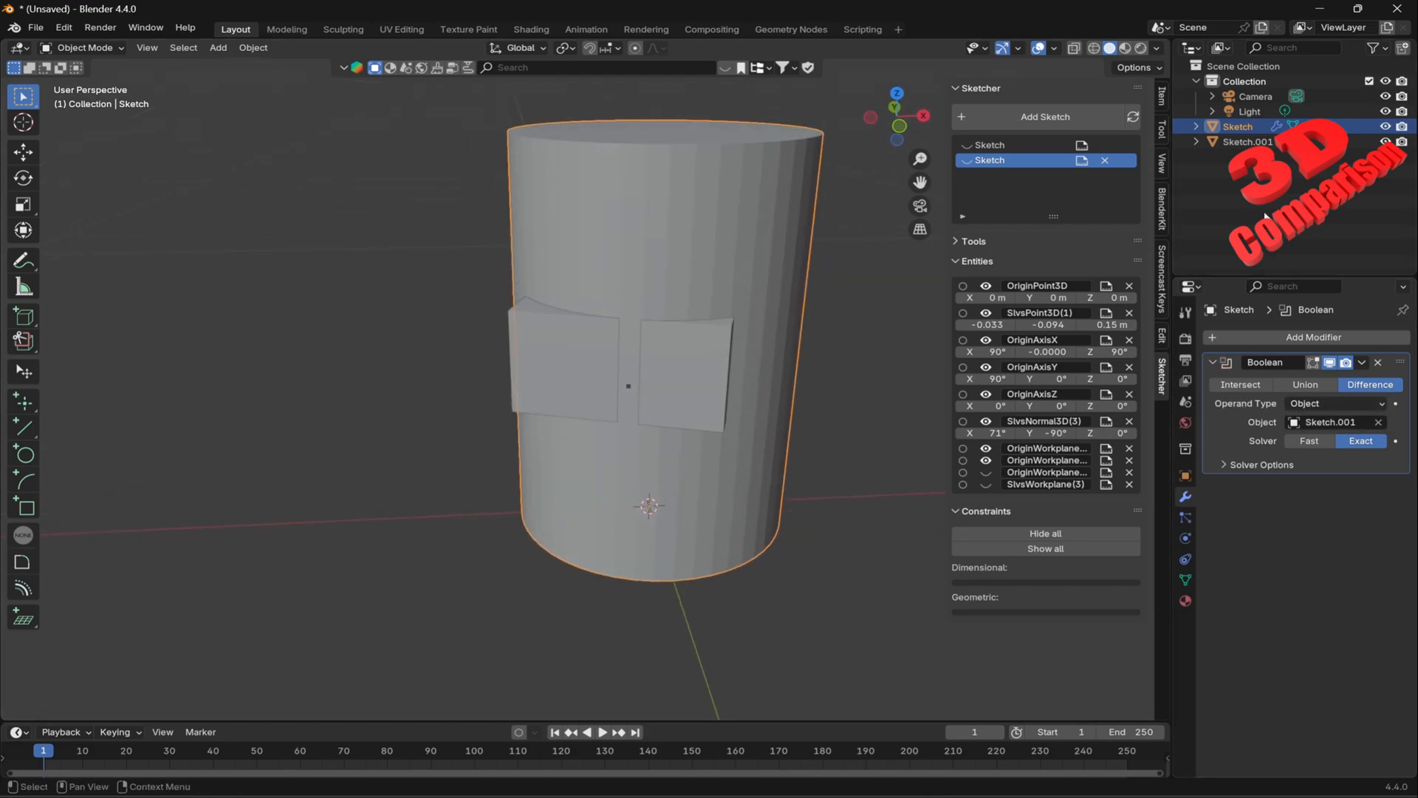
pyautogui.click(1385, 126)
pyautogui.click(1385, 126)
pyautogui.click(1385, 142)
pyautogui.click(1385, 141)
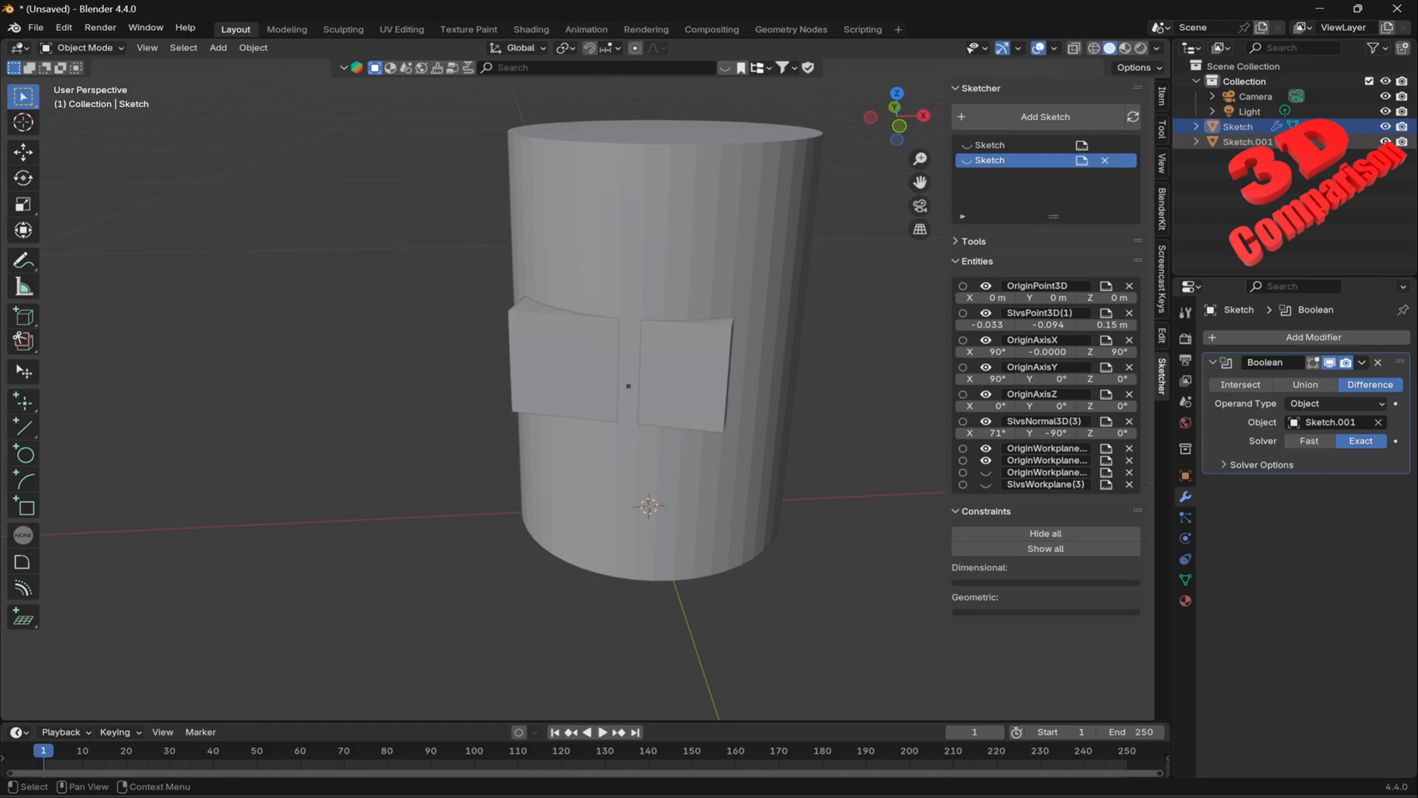
pyautogui.click(1385, 141)
pyautogui.moveTo(849, 318); pyautogui.dragTo(570, 342, button='middle')
pyautogui.scroll(5, 529, 333)
pyautogui.scroll(-8, 503, 316)
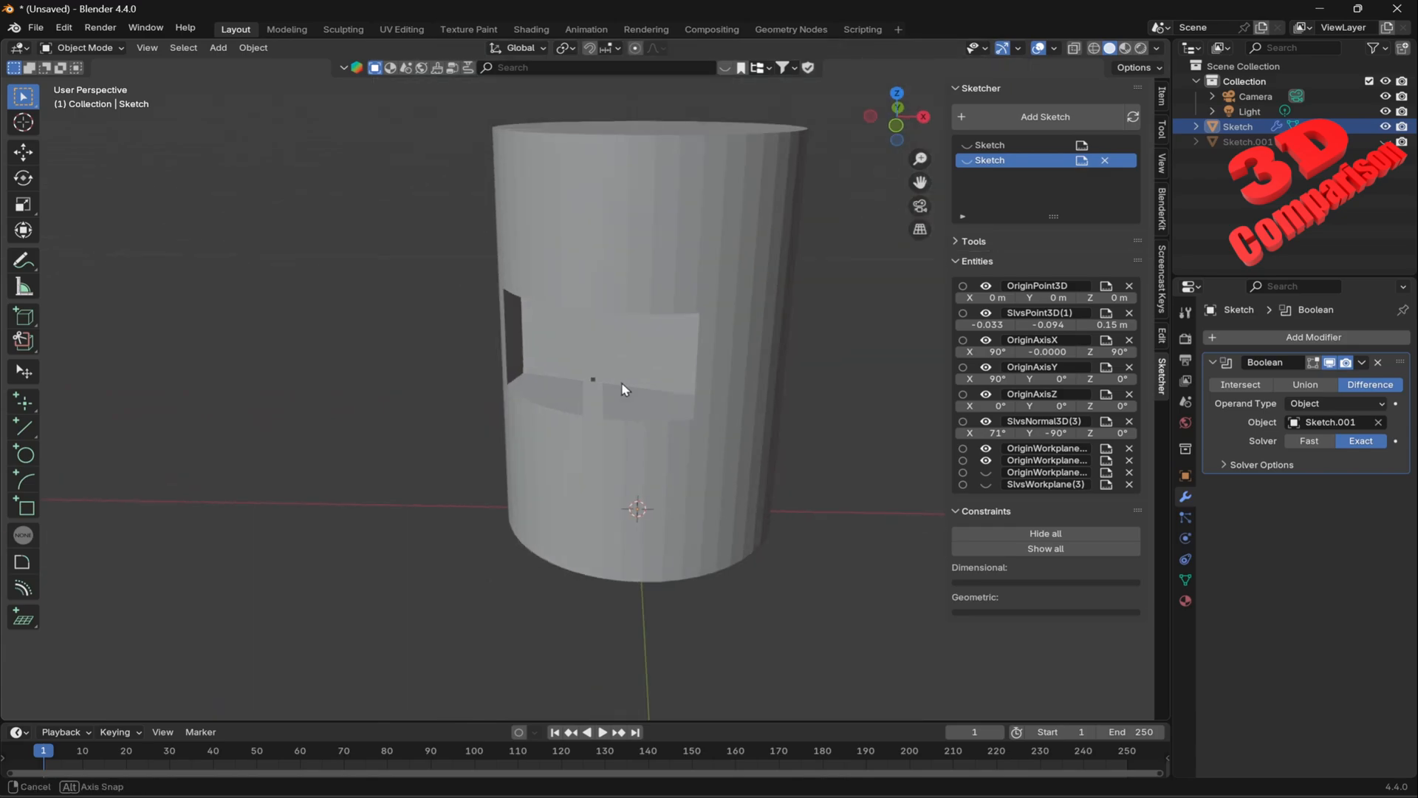
pyautogui.moveTo(624, 386); pyautogui.dragTo(576, 382, button='middle')
pyautogui.scroll(2, 515, 384)
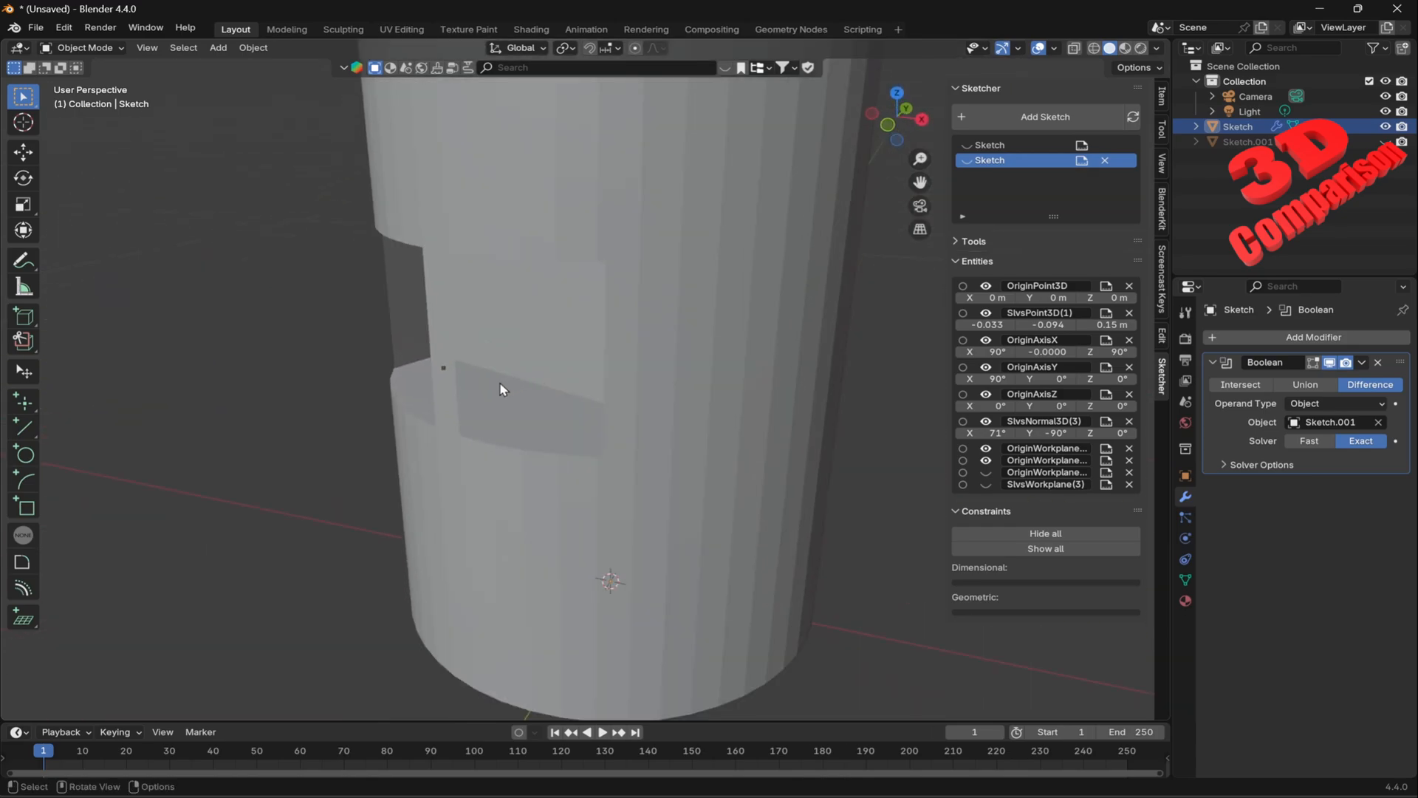
pyautogui.scroll(-3, 501, 389)
pyautogui.hotkey('alt', 'h')
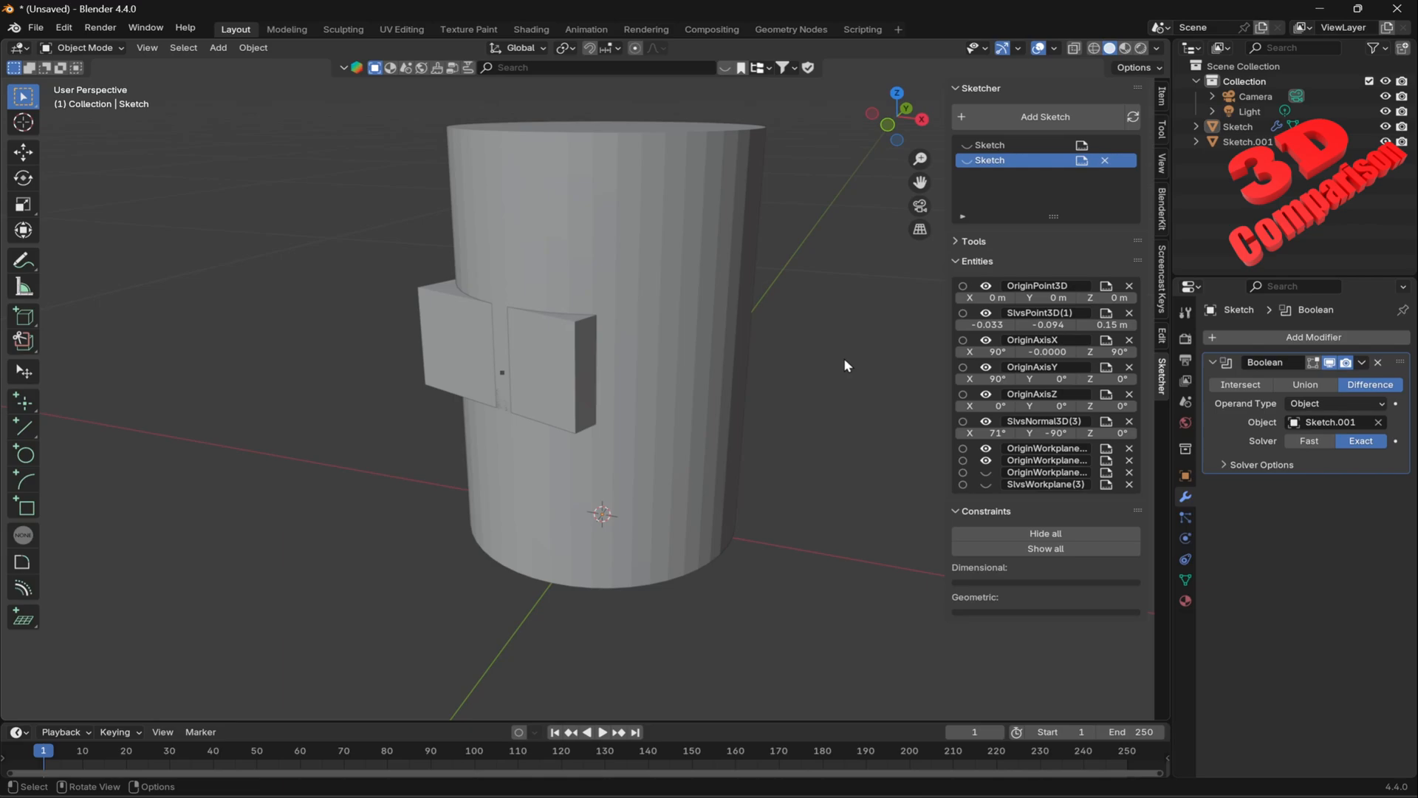
# Edit the rectangular block's mesh and move its outer face about 0.012 m along the local Z axis, away from the cylinder.
pyautogui.press('Tab')
pyautogui.press('Tab')
pyautogui.click(547, 363)
pyautogui.moveTo(564, 370)
pyautogui.mouseDown(button='middle')
pyautogui.moveTo(576, 533)
pyautogui.moveTo(588, 480)
pyautogui.mouseUp(button='middle')
pyautogui.press('Tab')
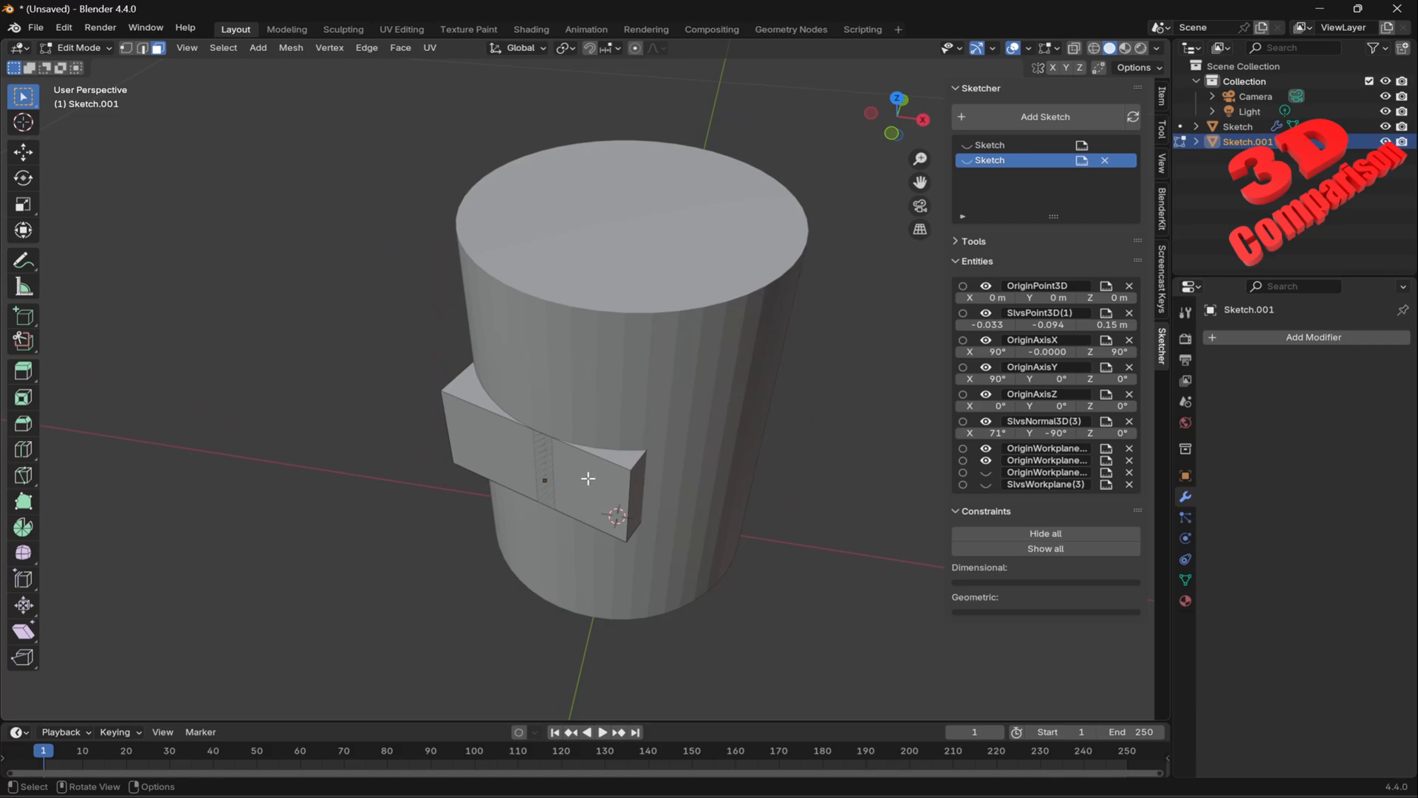
pyautogui.click(588, 479)
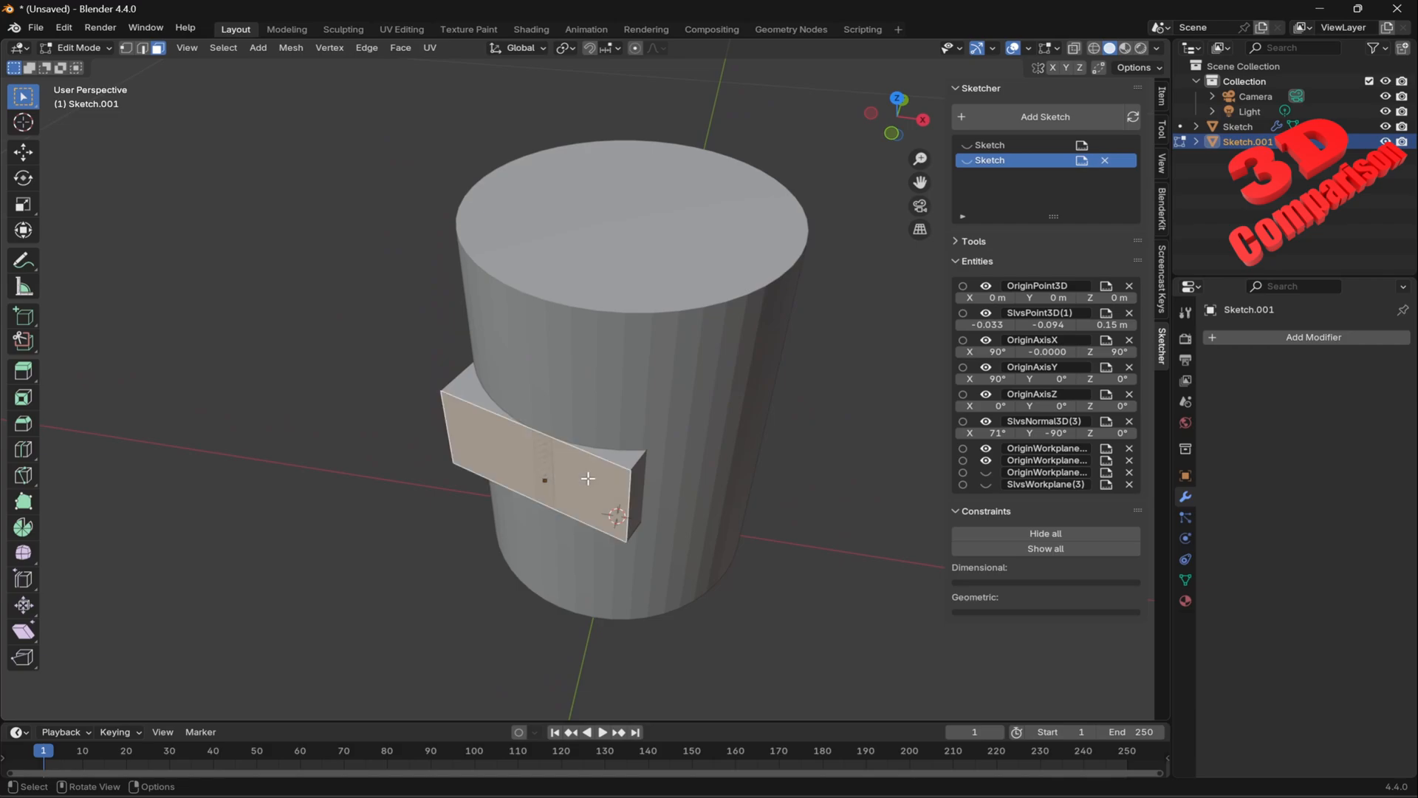
pyautogui.click(521, 49)
pyautogui.click(515, 111)
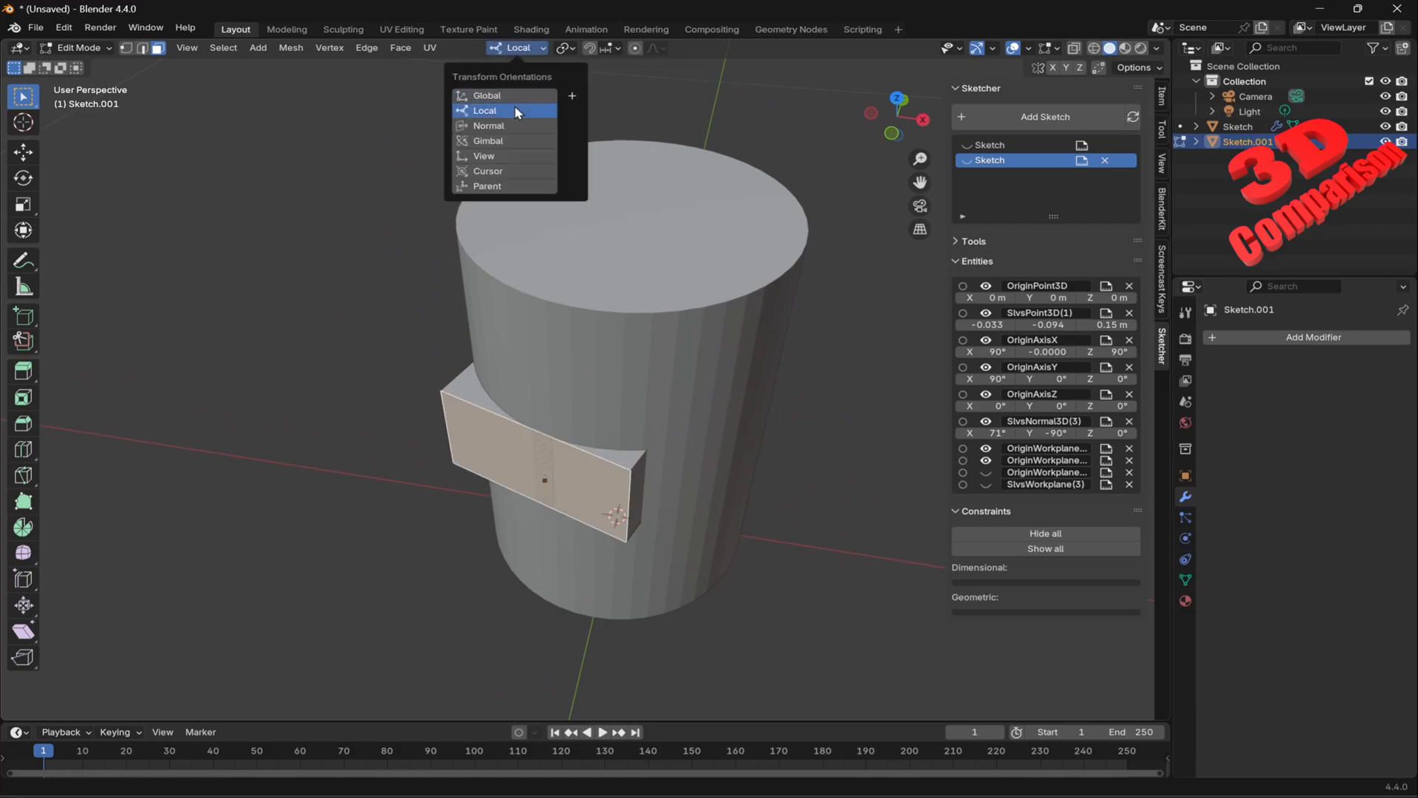
pyautogui.press('g')
pyautogui.press('x')
pyautogui.press('y')
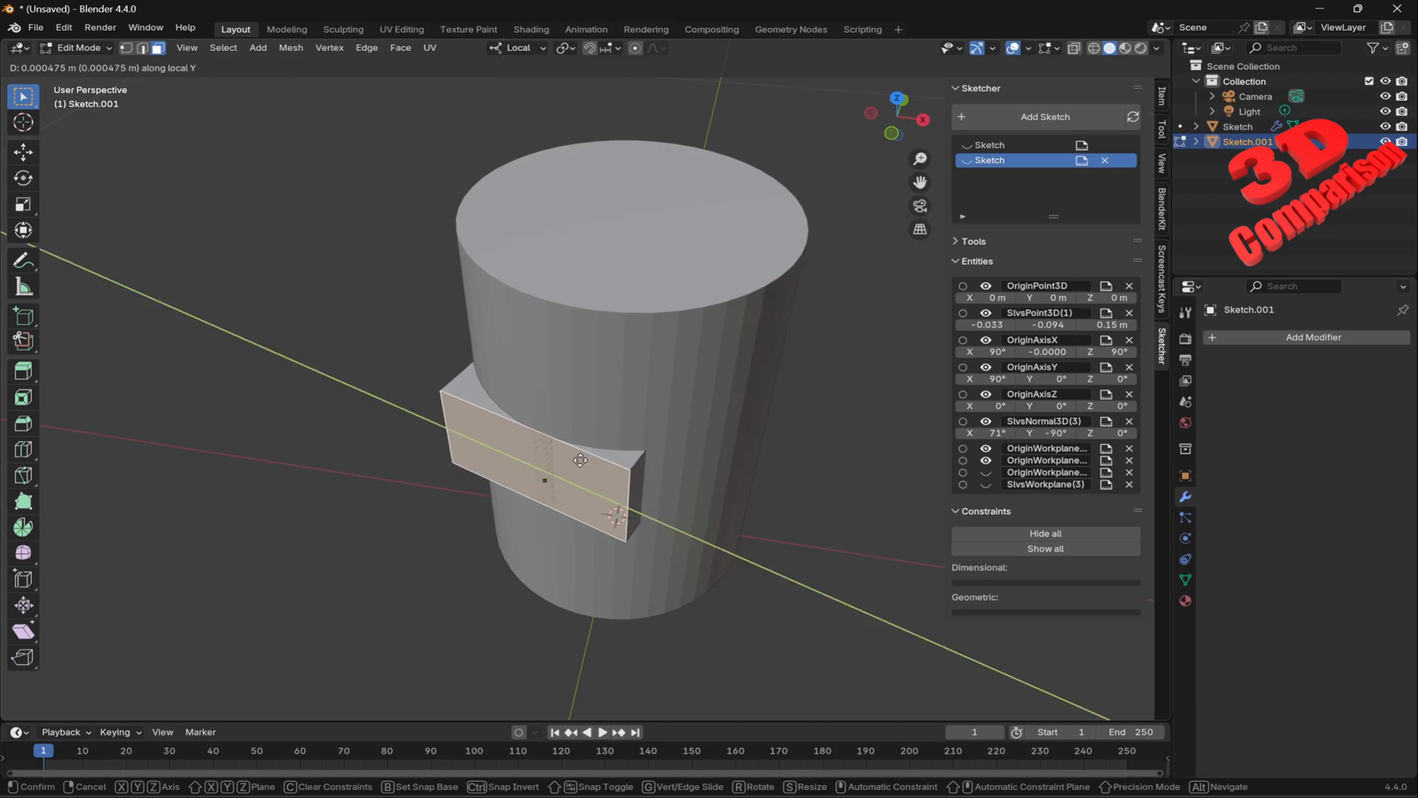
pyautogui.press('z')
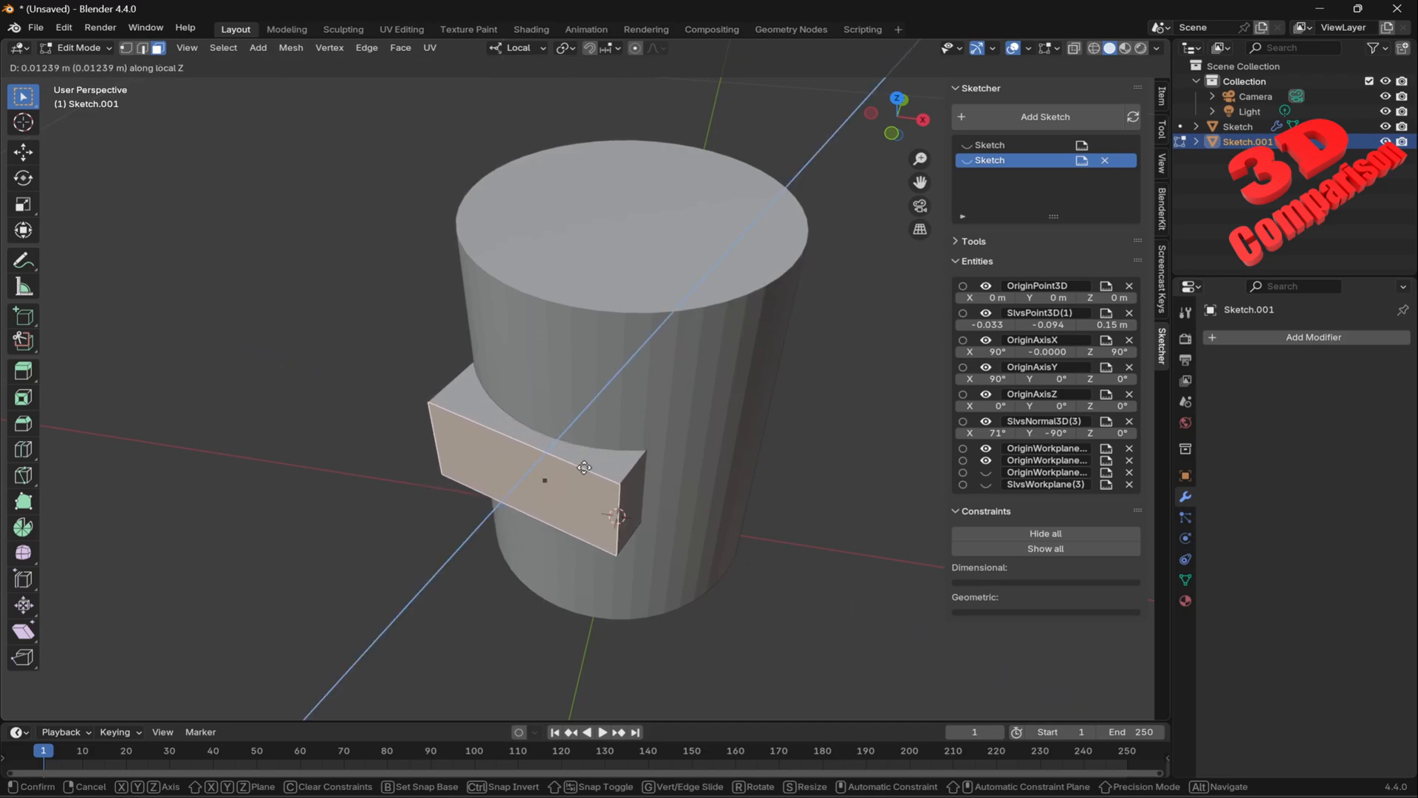
pyautogui.click(585, 467)
pyautogui.press('Tab')
pyautogui.click(836, 436)
# Reassign the rectangular block as the object of the cylinder's Boolean modifier.
pyautogui.moveTo(837, 437)
pyautogui.mouseDown(button='middle')
pyautogui.moveTo(818, 263)
pyautogui.moveTo(782, 348)
pyautogui.mouseUp(button='middle')
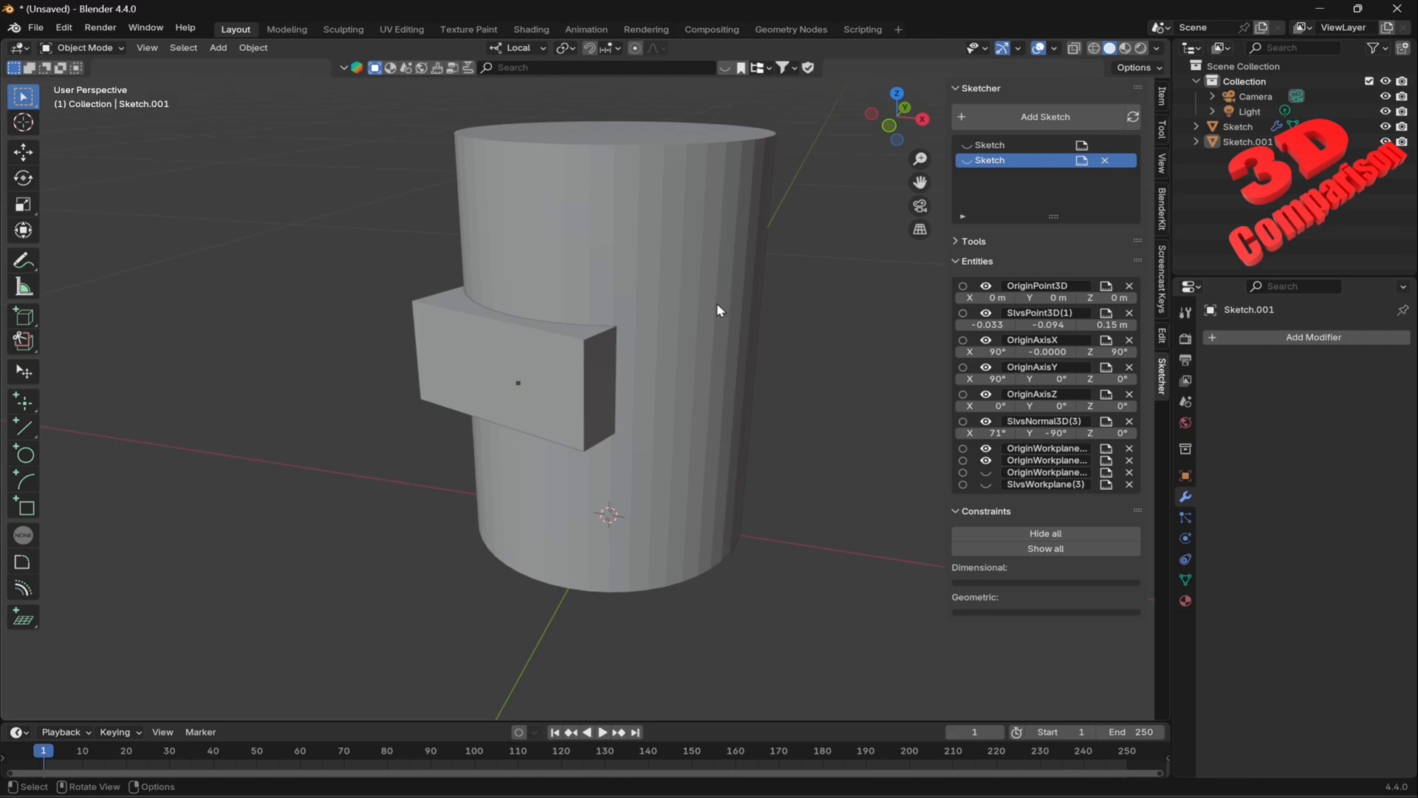
pyautogui.moveTo(729, 298); pyautogui.dragTo(687, 298, button='middle')
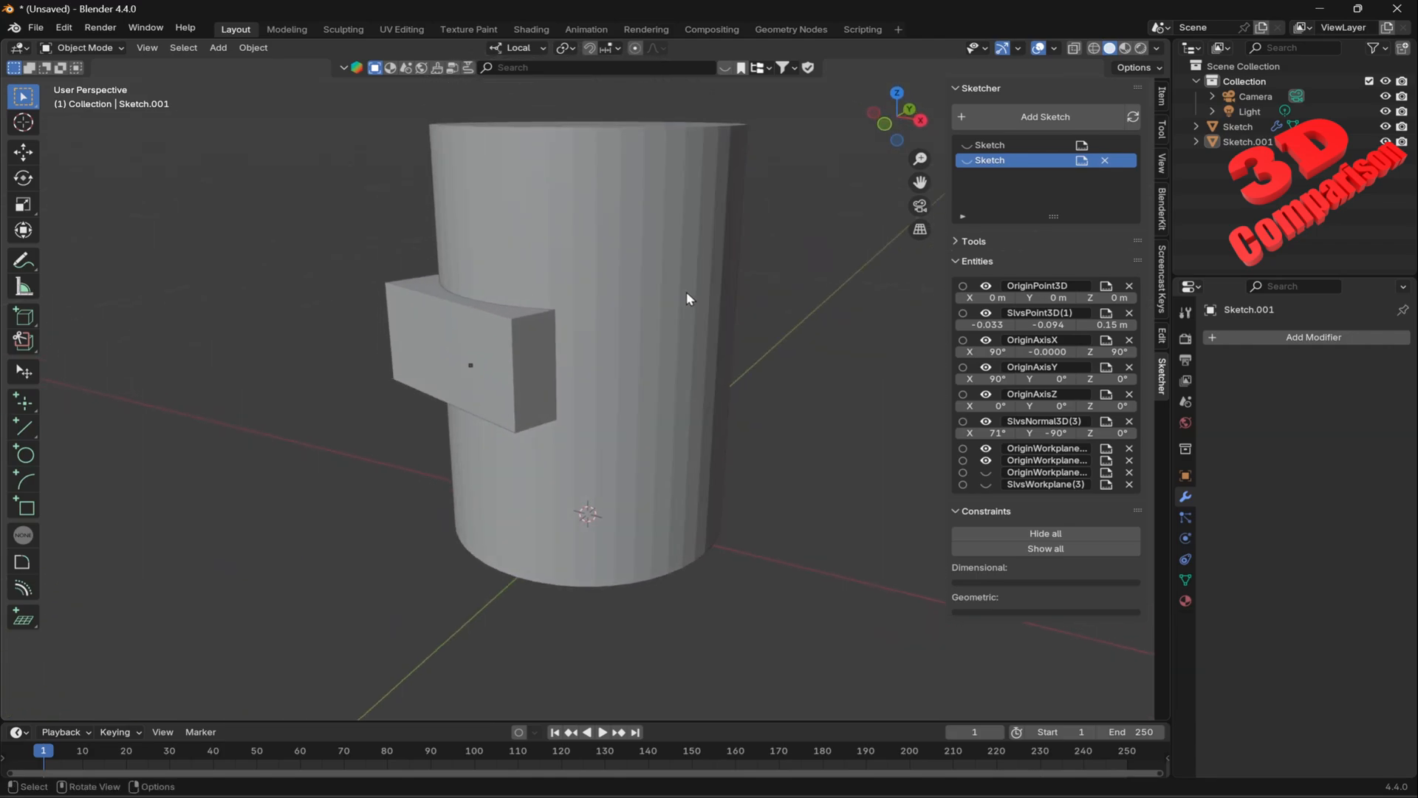
pyautogui.click(650, 303)
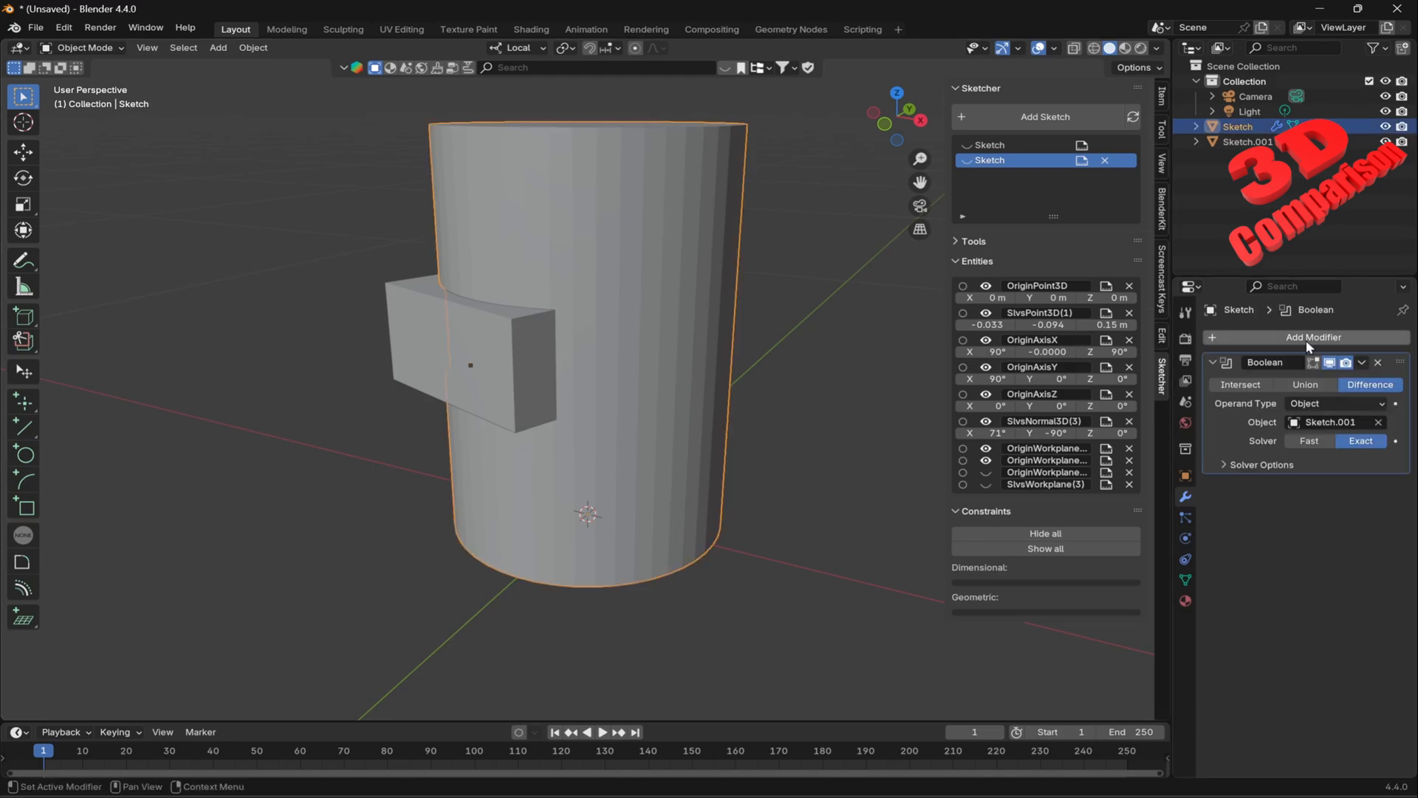
pyautogui.click(1379, 423)
pyautogui.click(534, 366)
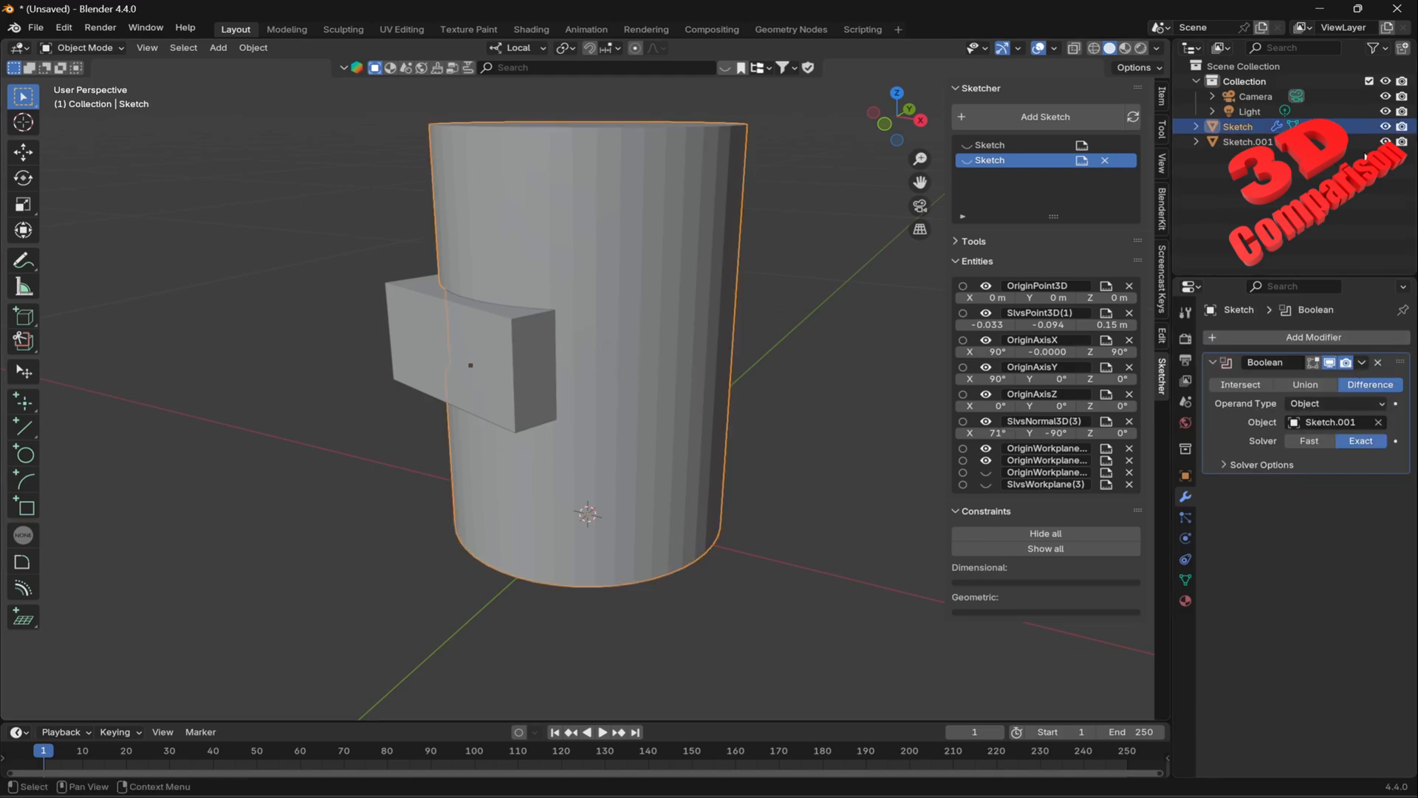
# Hide the rectangular block and inspect the pocket cut into the cylinder's side.
pyautogui.click(1386, 141)
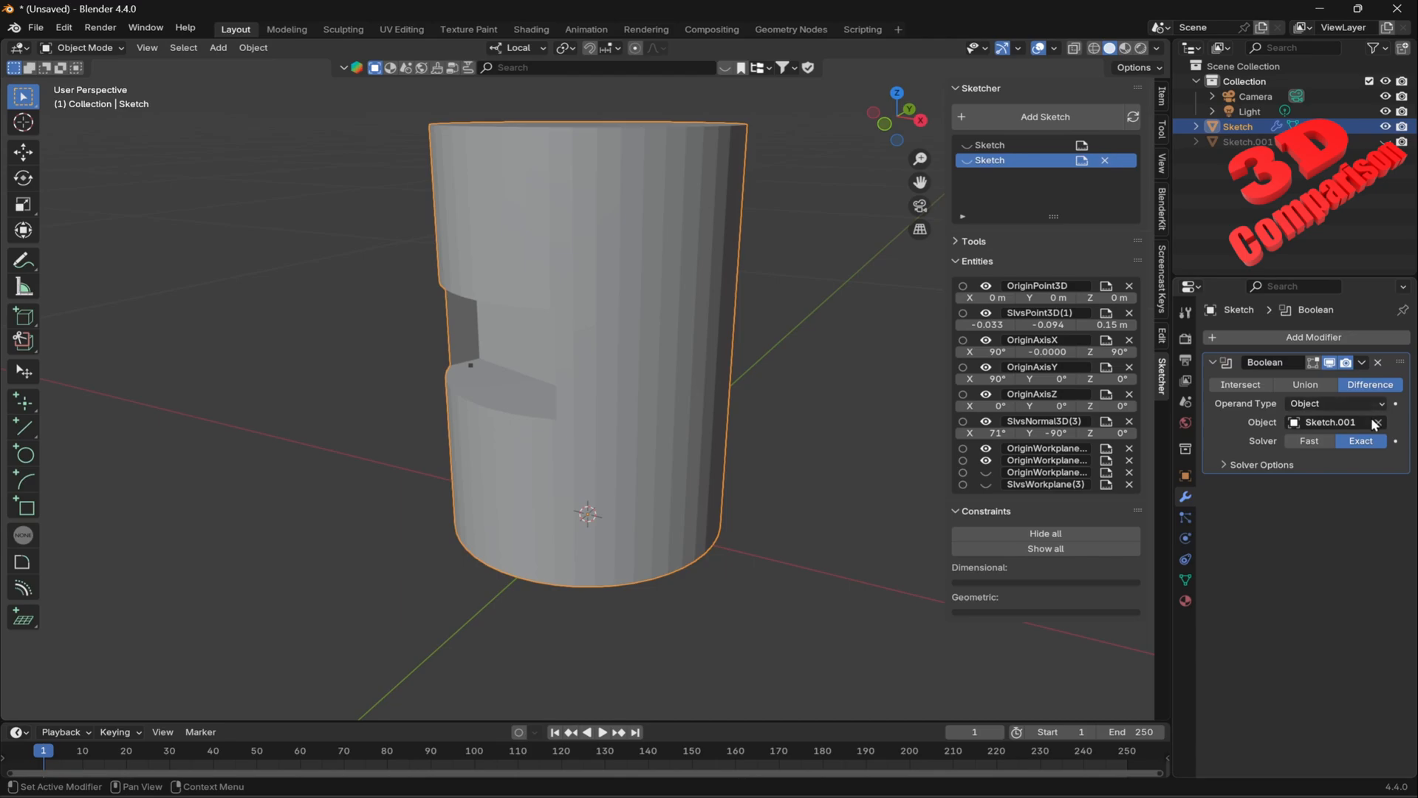
pyautogui.moveTo(709, 399)
pyautogui.mouseDown(button='middle')
pyautogui.moveTo(758, 396)
pyautogui.moveTo(805, 370)
pyautogui.moveTo(721, 388)
pyautogui.mouseUp(button='middle')
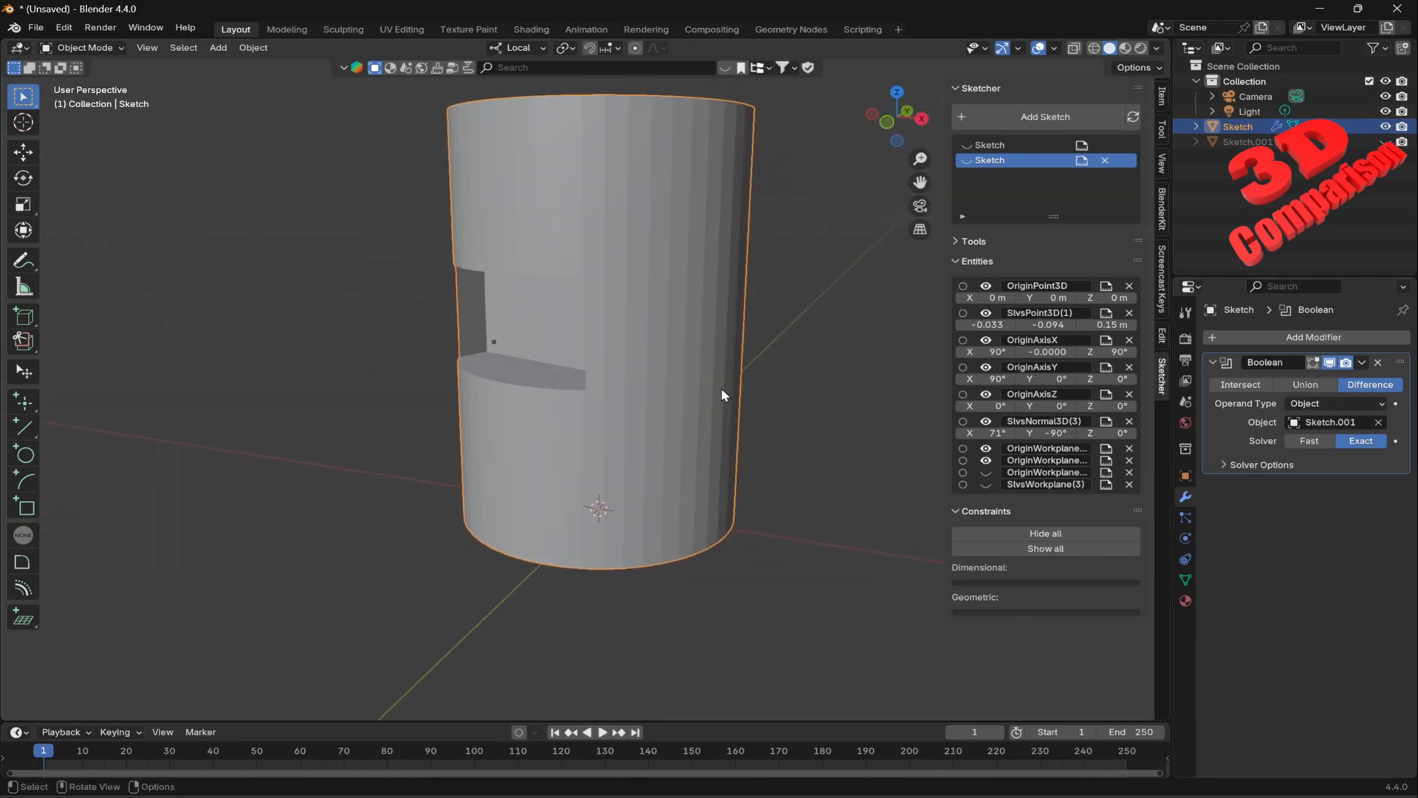
pyautogui.click(1380, 143)
pyautogui.click(1380, 143)
pyautogui.click(1383, 142)
pyautogui.click(1382, 142)
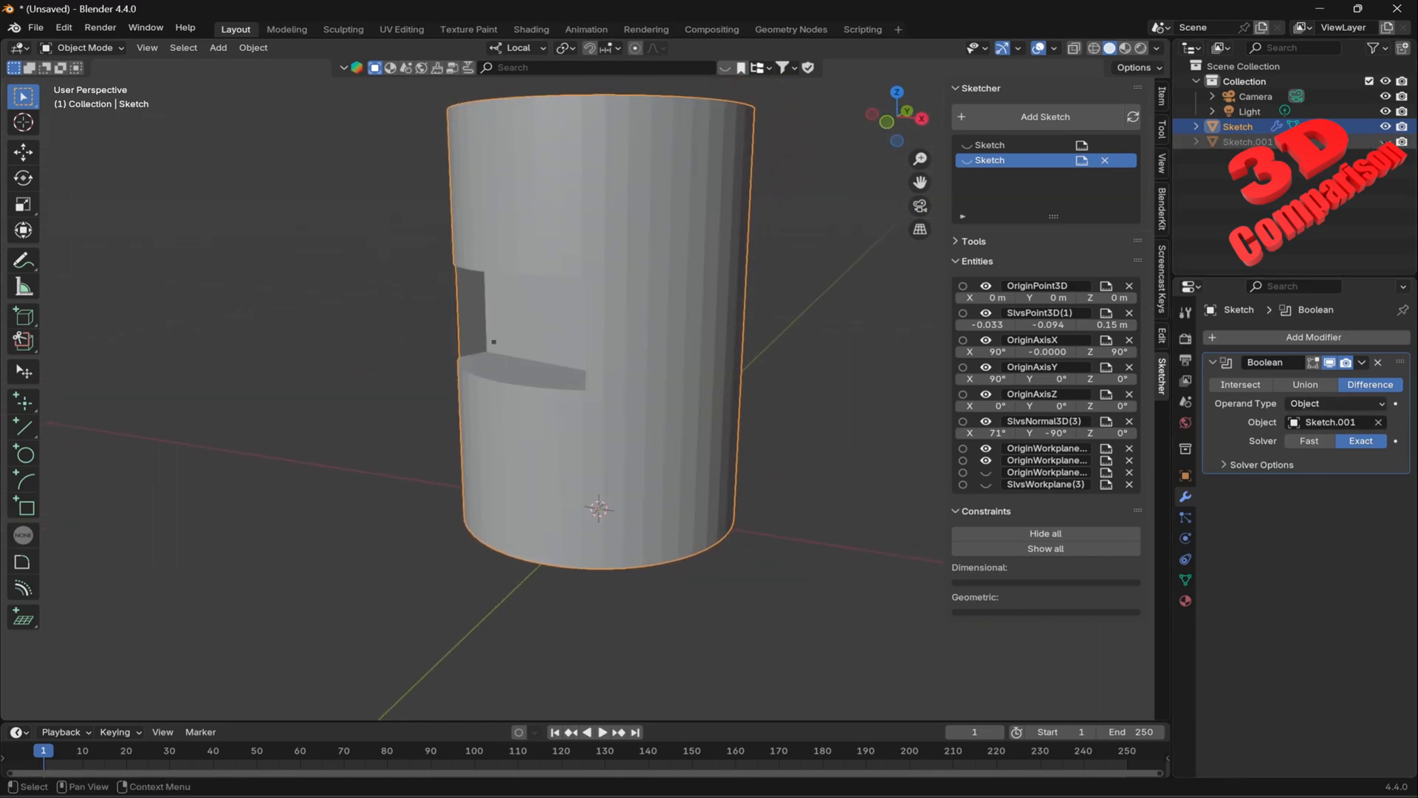
pyautogui.moveTo(722, 301)
pyautogui.mouseDown(button='middle')
pyautogui.moveTo(845, 249)
pyautogui.moveTo(784, 296)
pyautogui.mouseUp(button='middle')
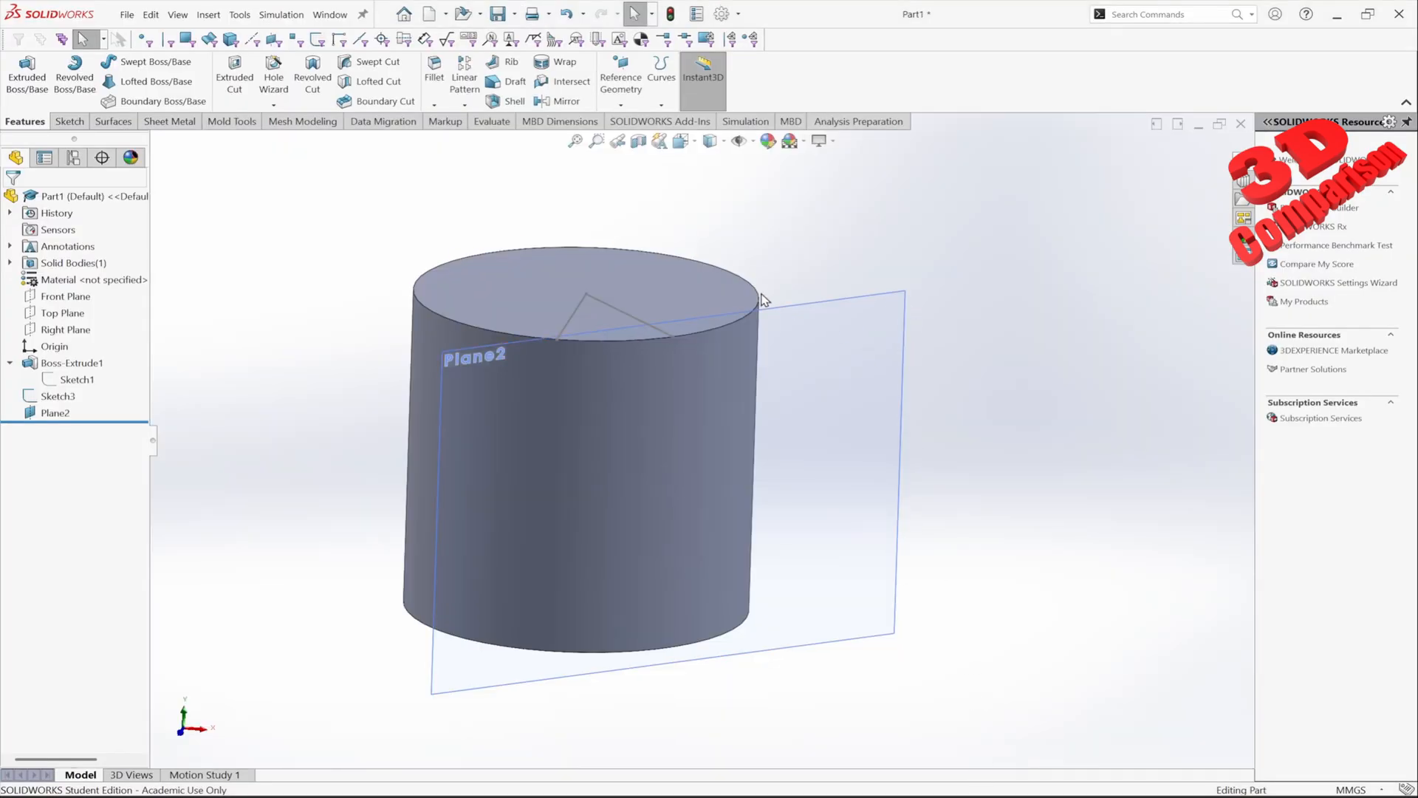
# Switch to SOLIDWORKS, start a sketch on Plane2 and draw a corner rectangle about 129 mm wide across the cylinder's middle.
pyautogui.click(799, 307)
pyautogui.click(68, 121)
pyautogui.click(20, 72)
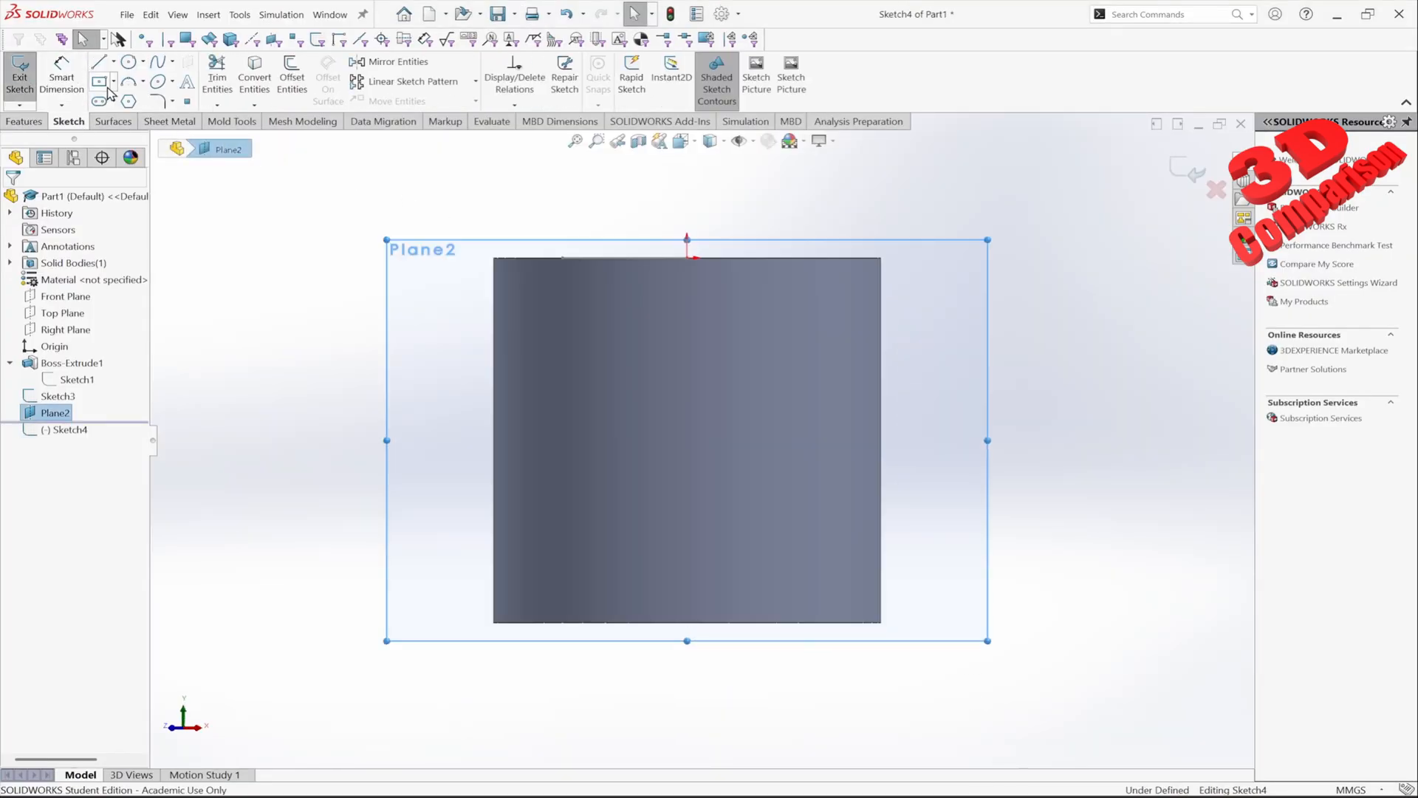
pyautogui.click(113, 81)
pyautogui.click(141, 95)
pyautogui.moveTo(616, 383)
pyautogui.mouseDown()
pyautogui.moveTo(675, 441)
pyautogui.moveTo(785, 480)
pyautogui.mouseUp()
pyautogui.press('Escape')
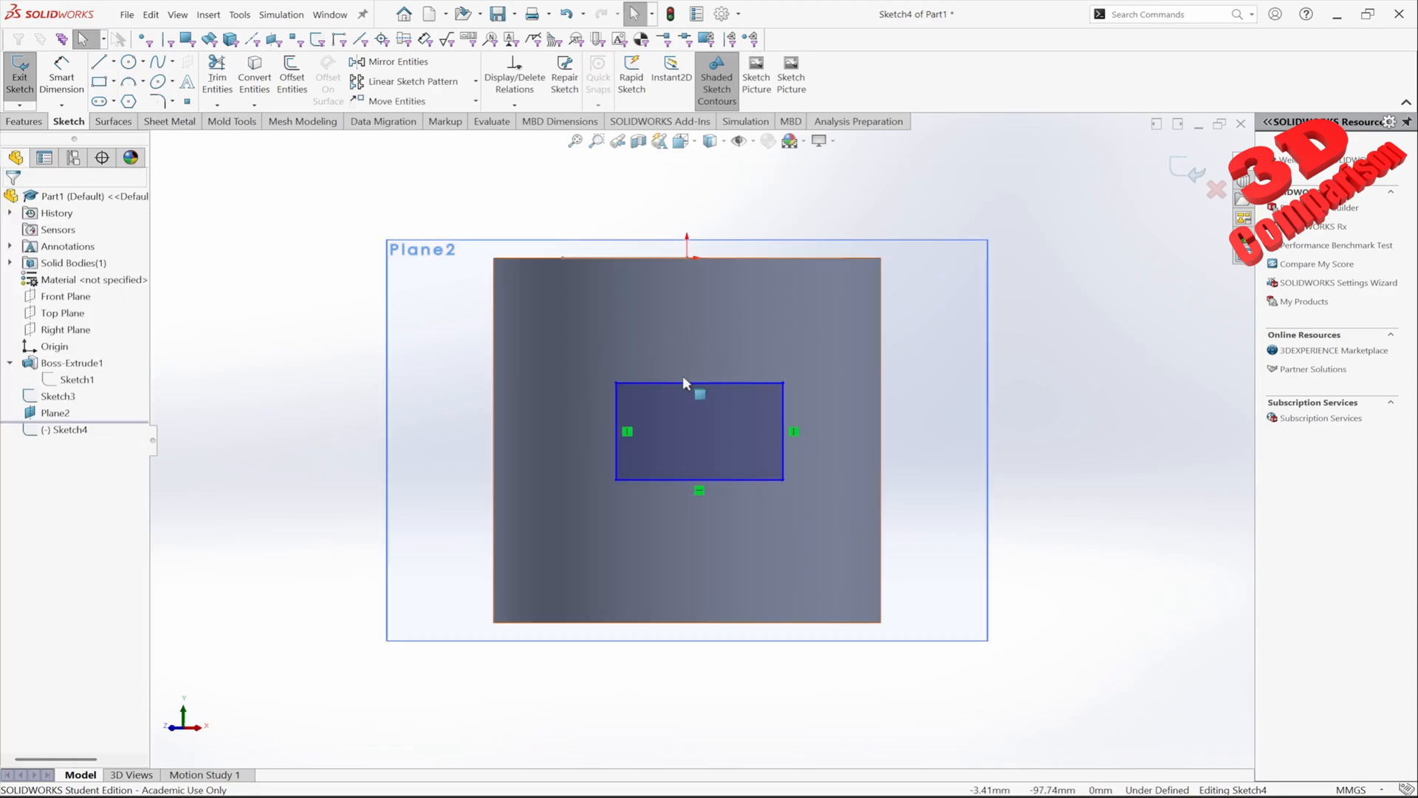
# Dimension the rectangle to 125 mm wide and 80 mm high.
pyautogui.press('d')
pyautogui.click(680, 382)
pyautogui.click(689, 362)
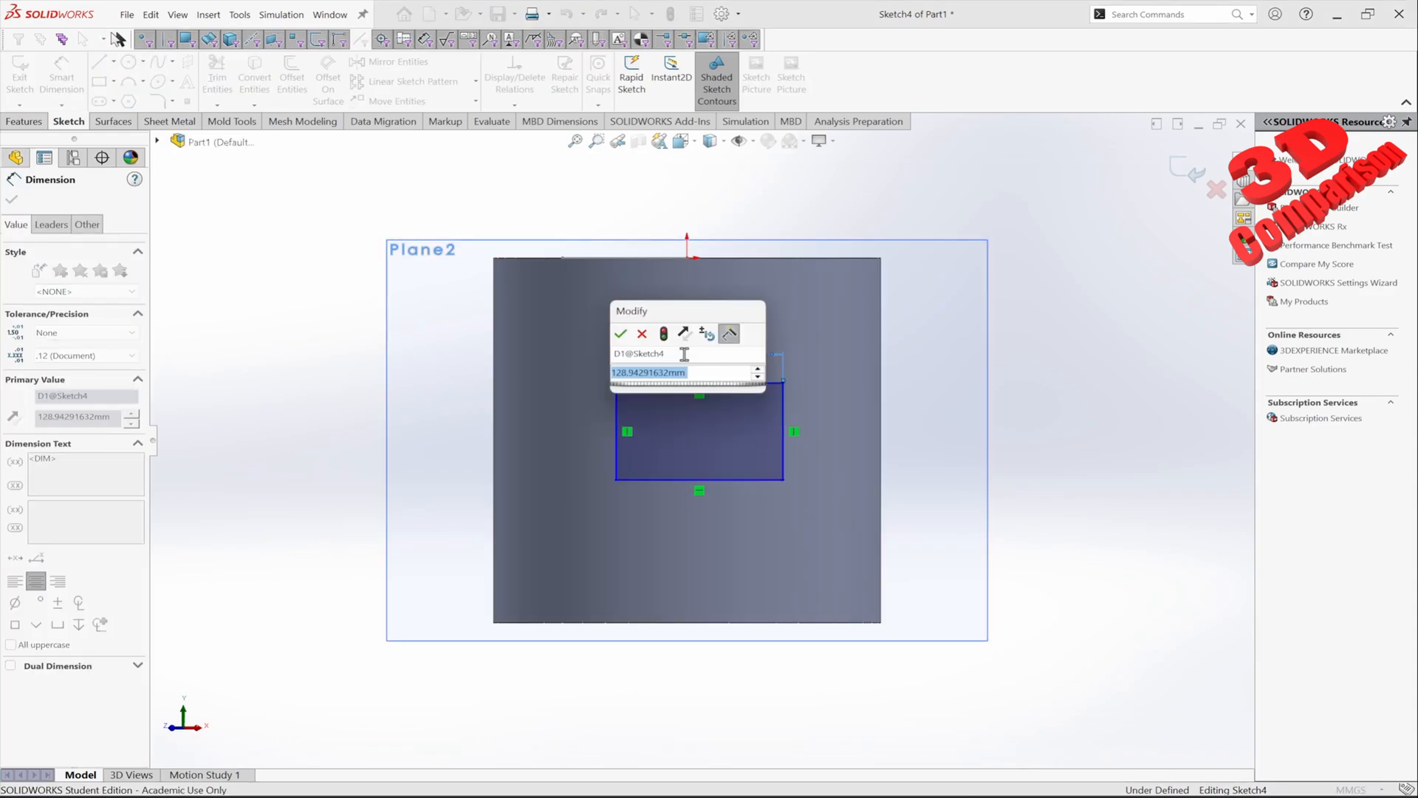
pyautogui.write('125')
pyautogui.press('Return')
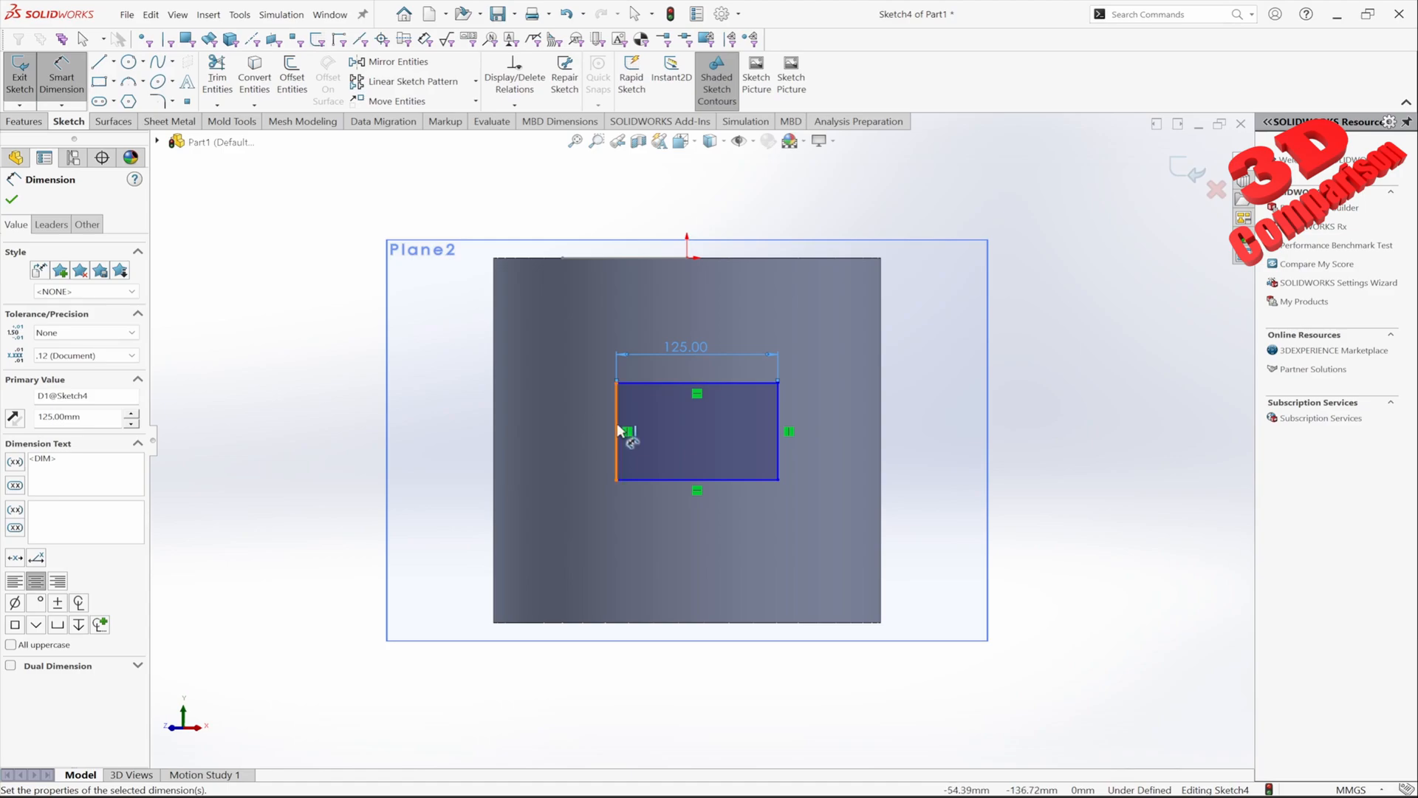
pyautogui.click(616, 429)
pyautogui.click(584, 427)
pyautogui.write('80')
pyautogui.press('Return')
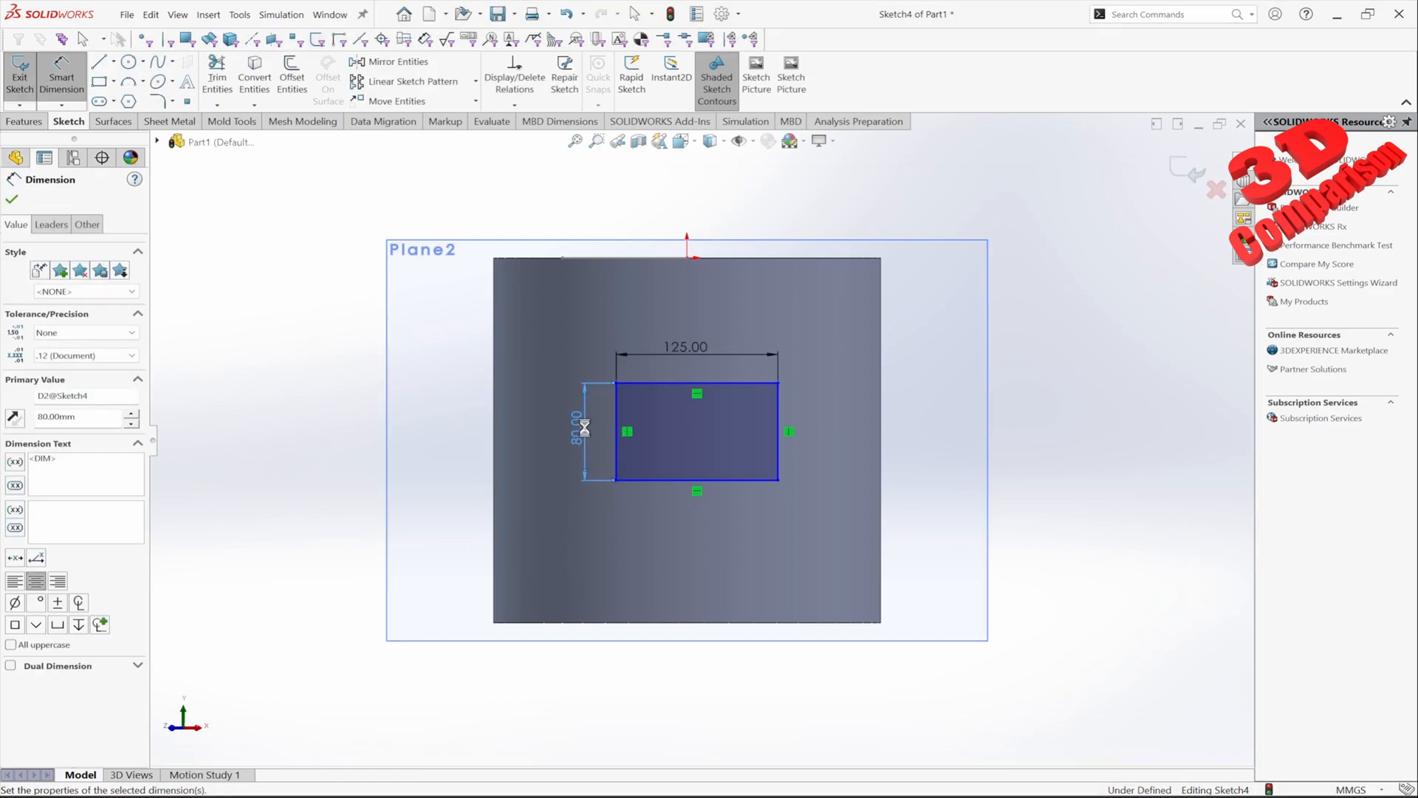
pyautogui.press('Escape')
pyautogui.click(769, 415)
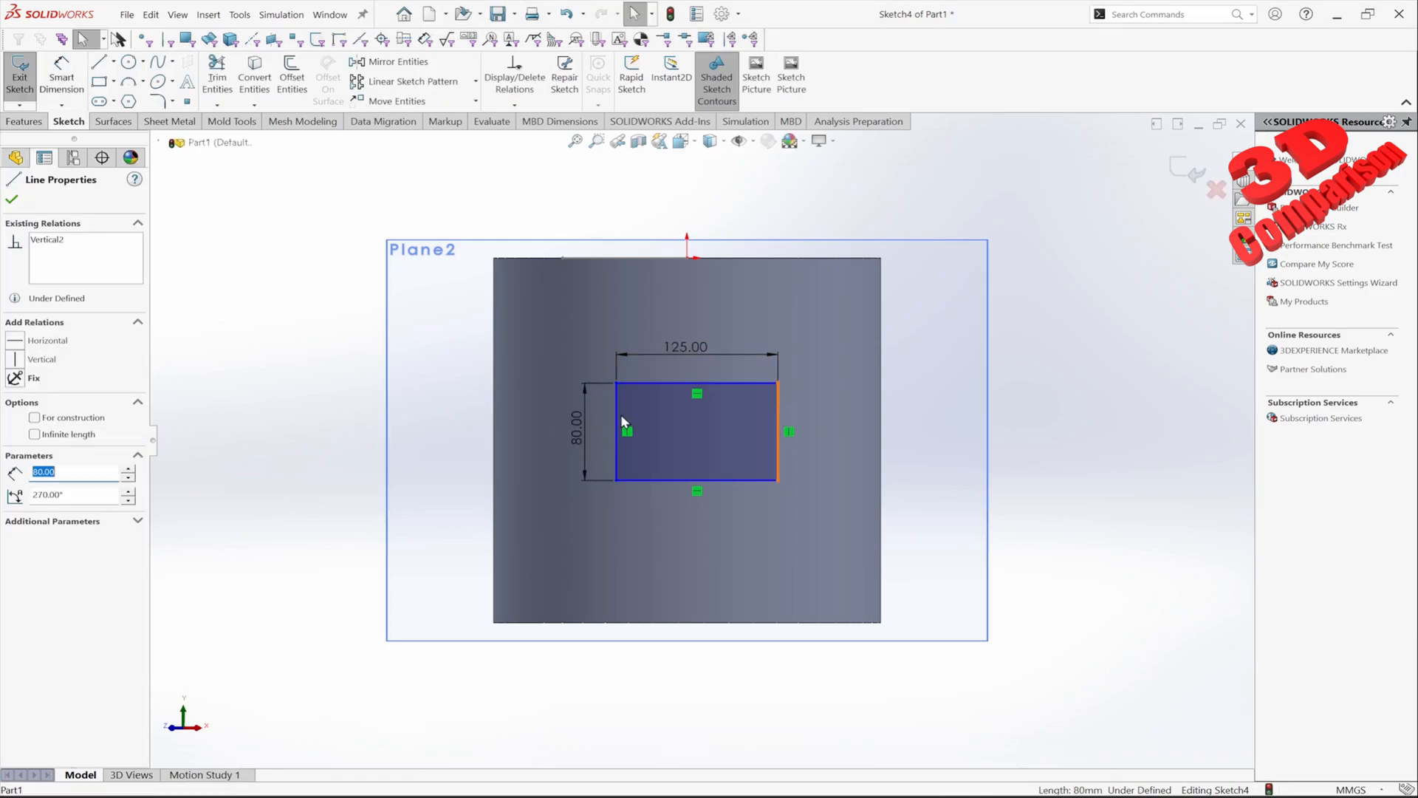
pyautogui.keyDown('ctrl'); pyautogui.click(617, 395); pyautogui.keyUp('ctrl')
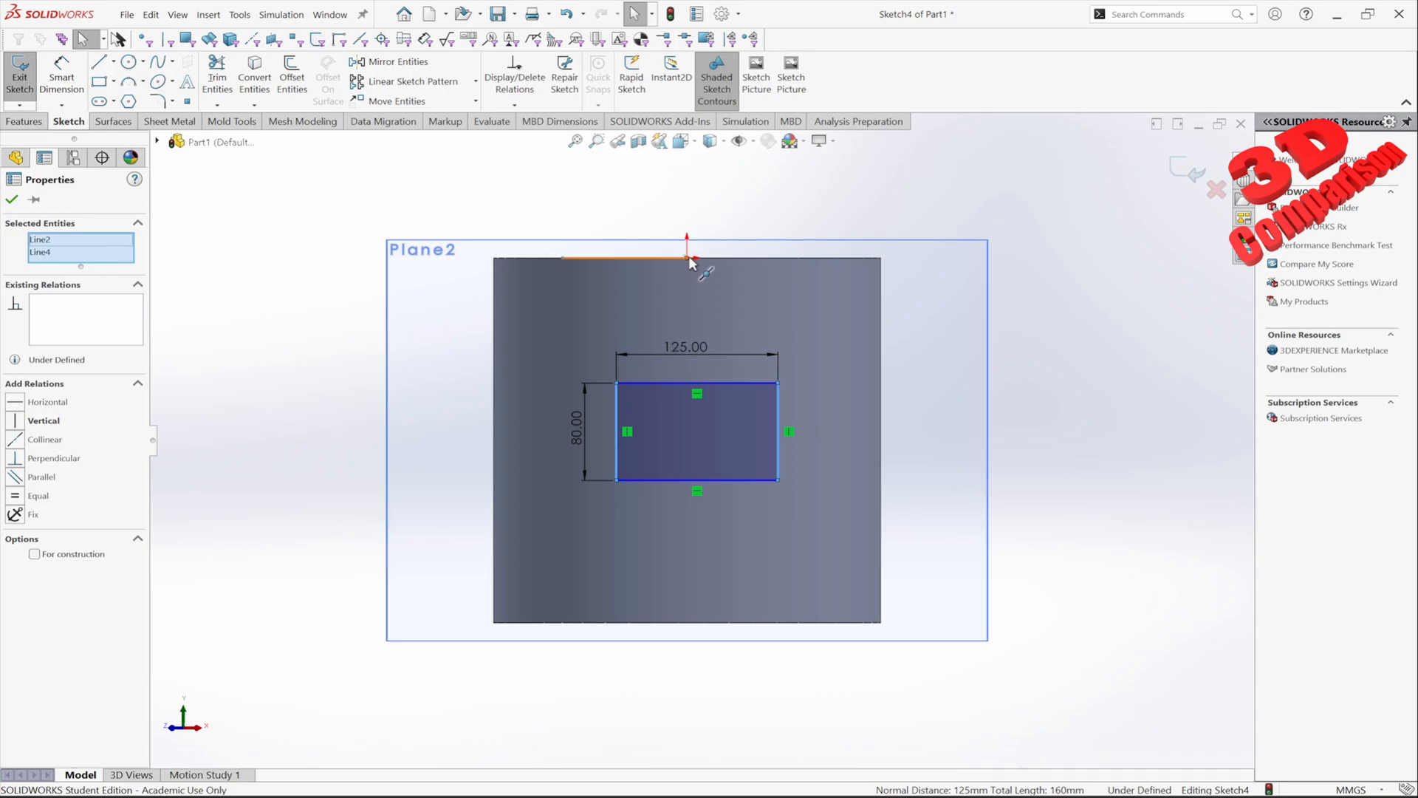
pyautogui.keyDown('ctrl'); pyautogui.click(688, 257); pyautogui.keyUp('ctrl')
pyautogui.keyDown('ctrl'); pyautogui.click(686, 259); pyautogui.keyUp('ctrl')
pyautogui.keyDown('ctrl'); pyautogui.click(679, 258); pyautogui.keyUp('ctrl')
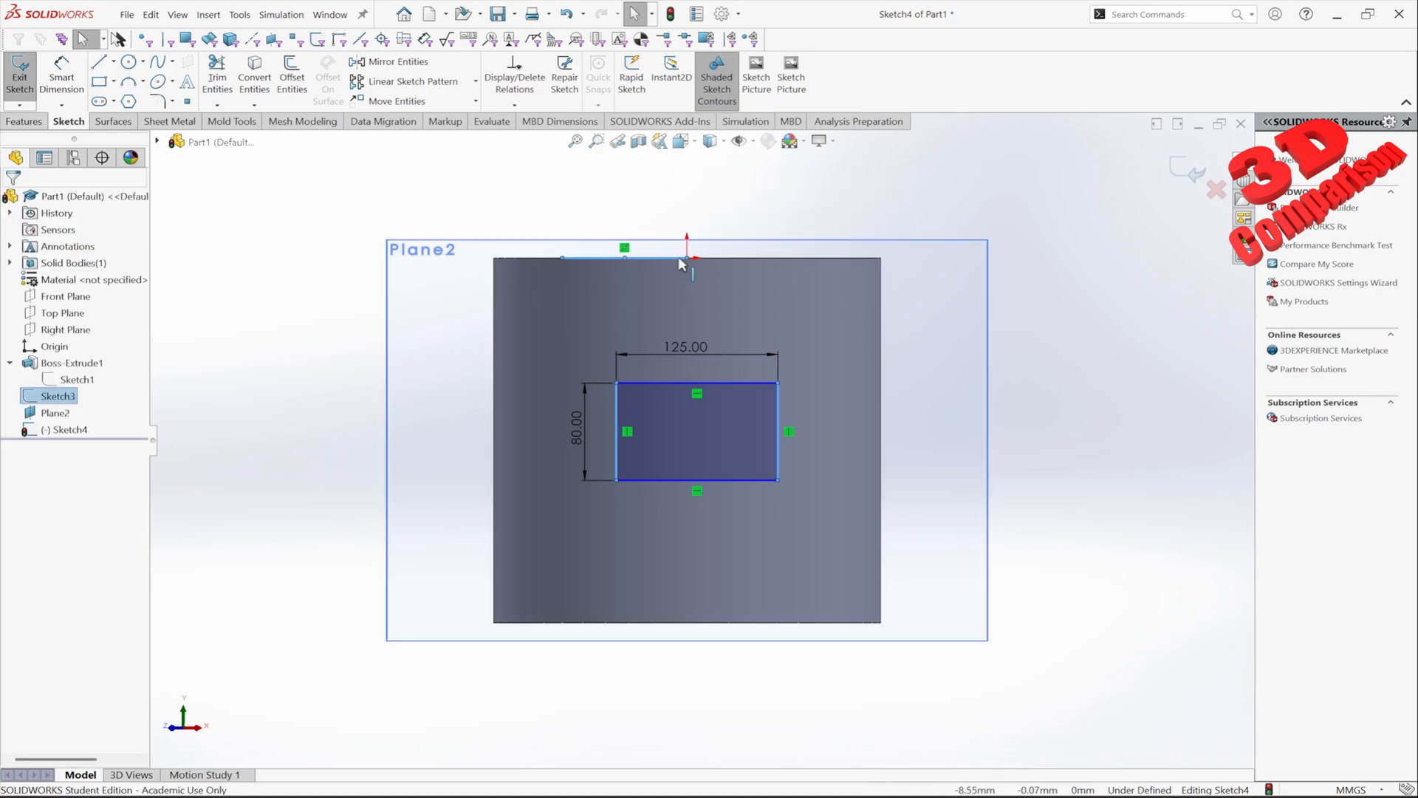
pyautogui.press('Escape')
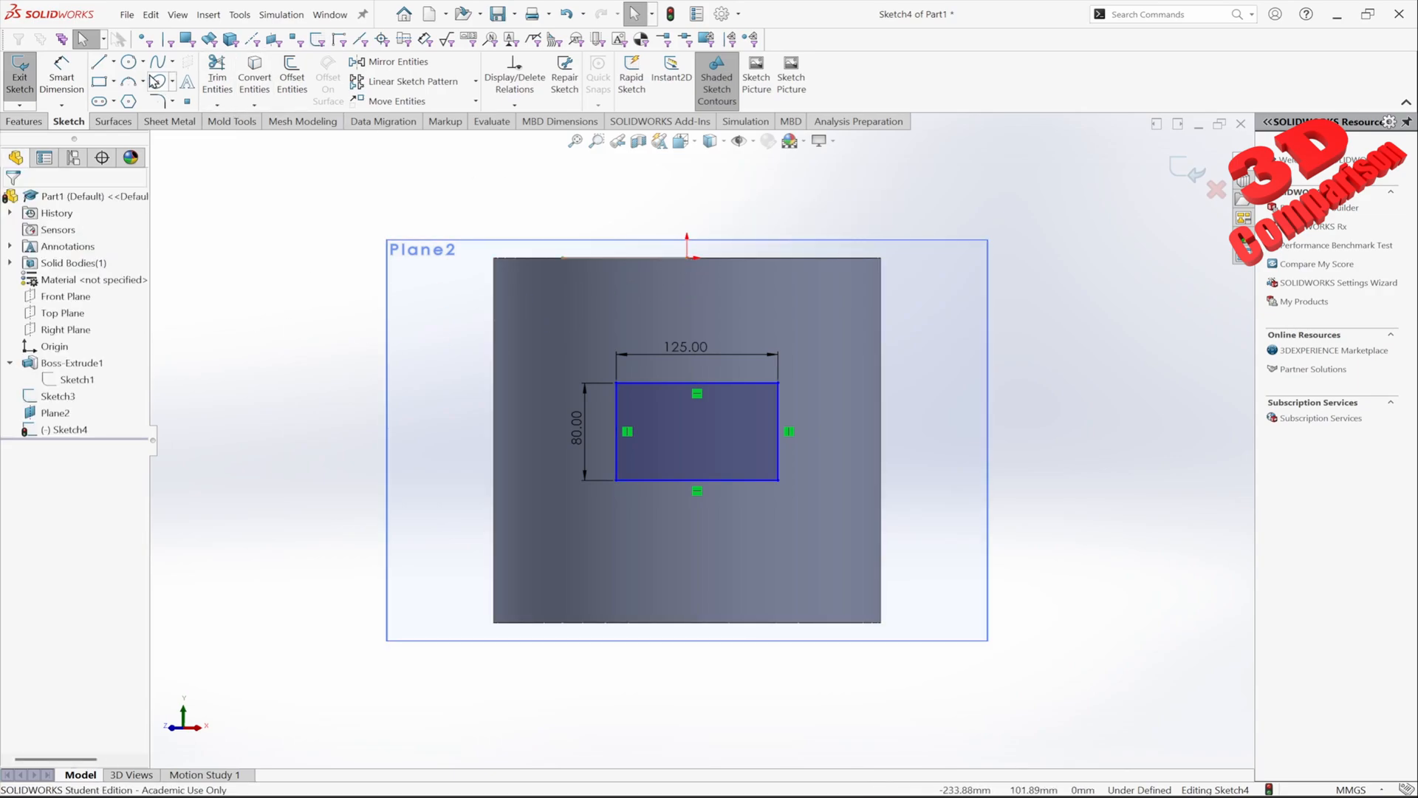
# Draw a vertical centerline through the origin, crossing the cylinder's top edge.
pyautogui.click(113, 61)
pyautogui.click(140, 99)
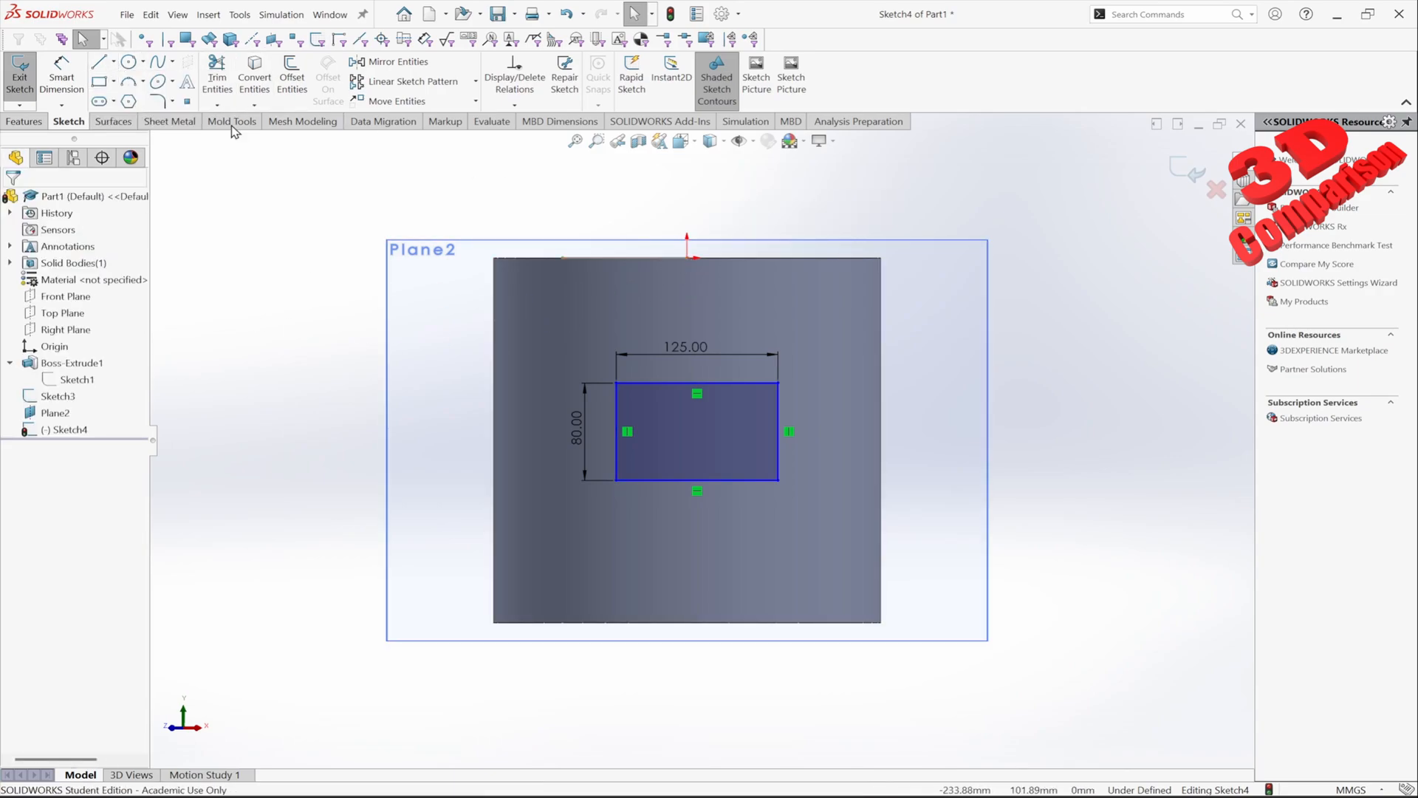
pyautogui.click(687, 189)
pyautogui.click(687, 302)
pyautogui.press('Escape')
# Make the rectangle's two vertical sides and the centerline equal, and set the sides symmetric about the centerline.
pyautogui.click(616, 432)
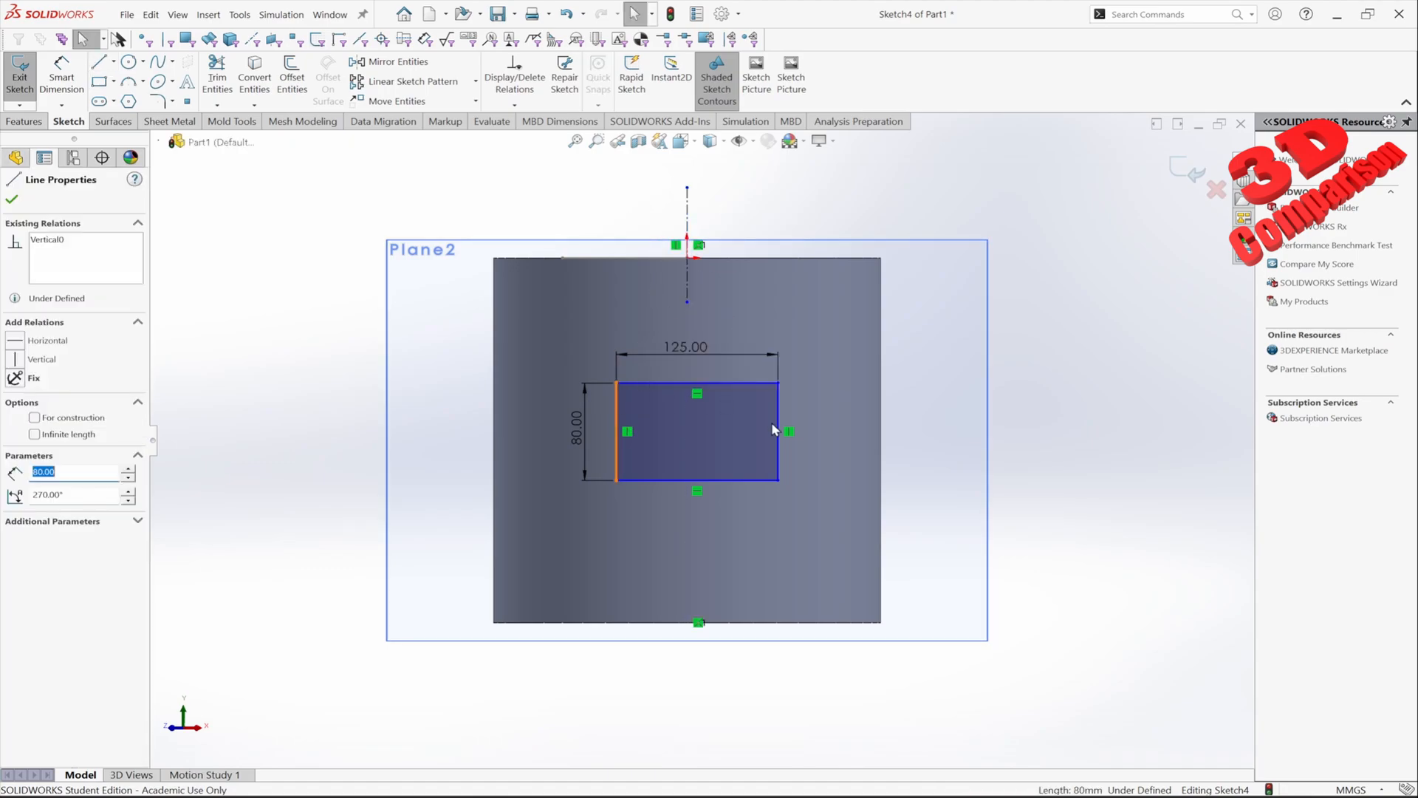
pyautogui.keyDown('ctrl'); pyautogui.click(778, 433); pyautogui.keyUp('ctrl')
pyautogui.keyDown('ctrl'); pyautogui.click(686, 291); pyautogui.keyUp('ctrl')
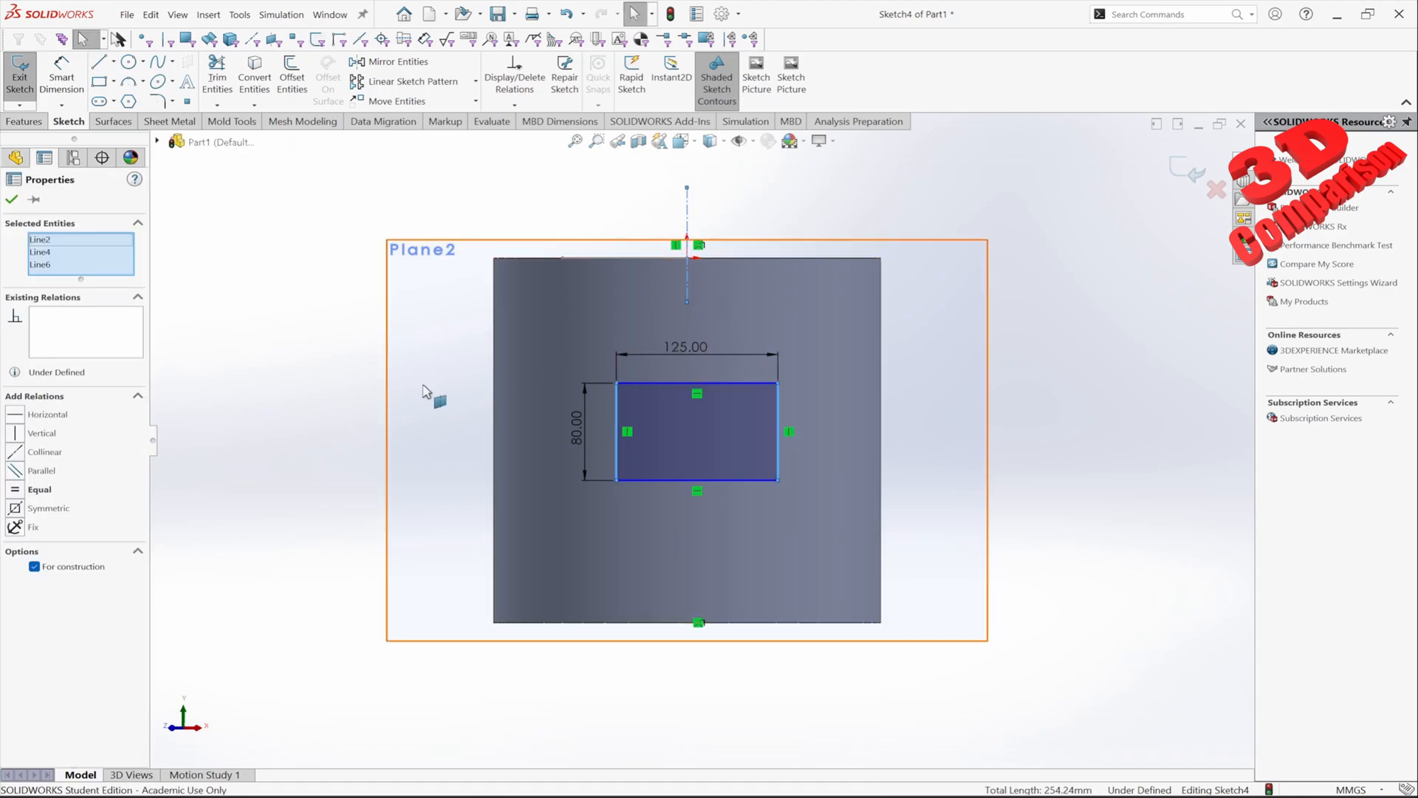
pyautogui.click(22, 502)
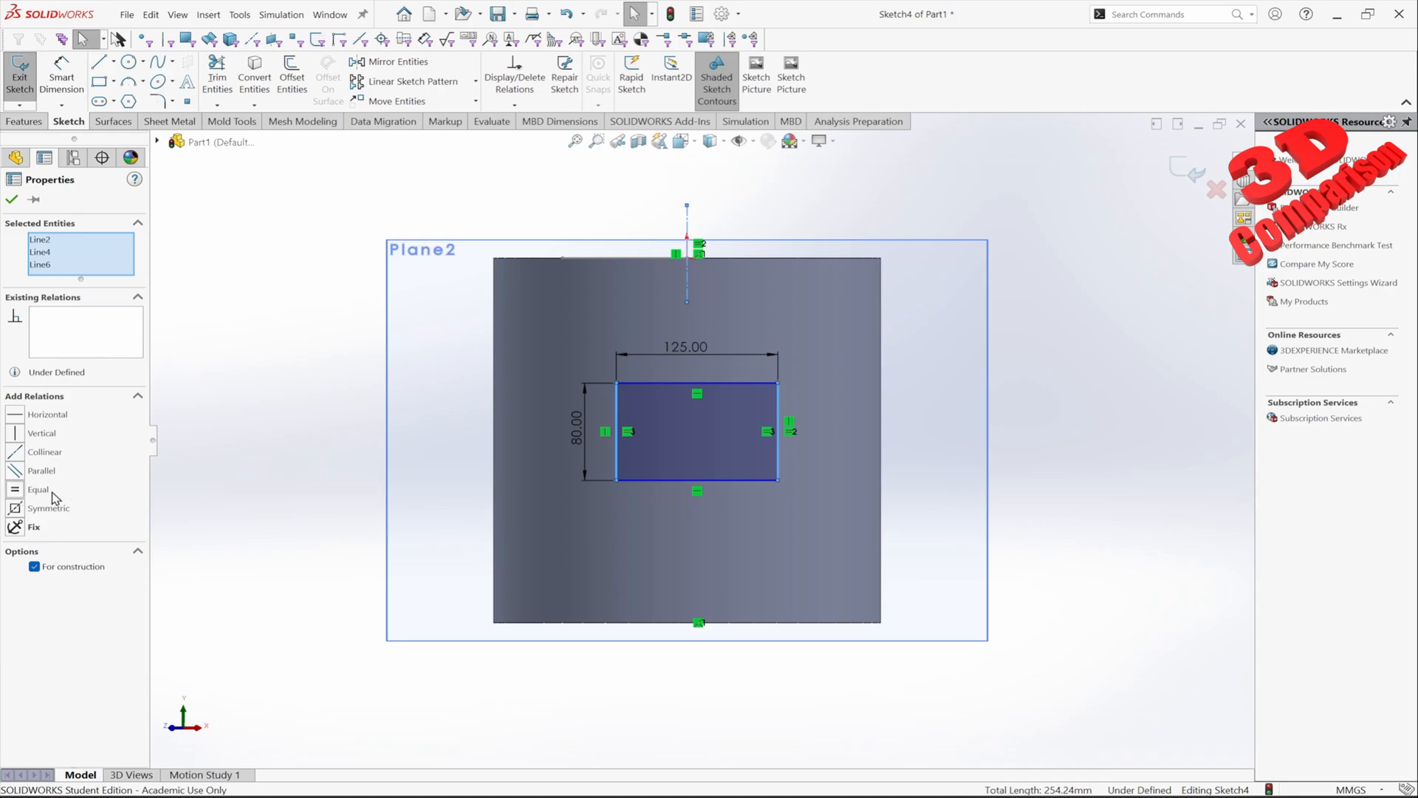
pyautogui.click(16, 515)
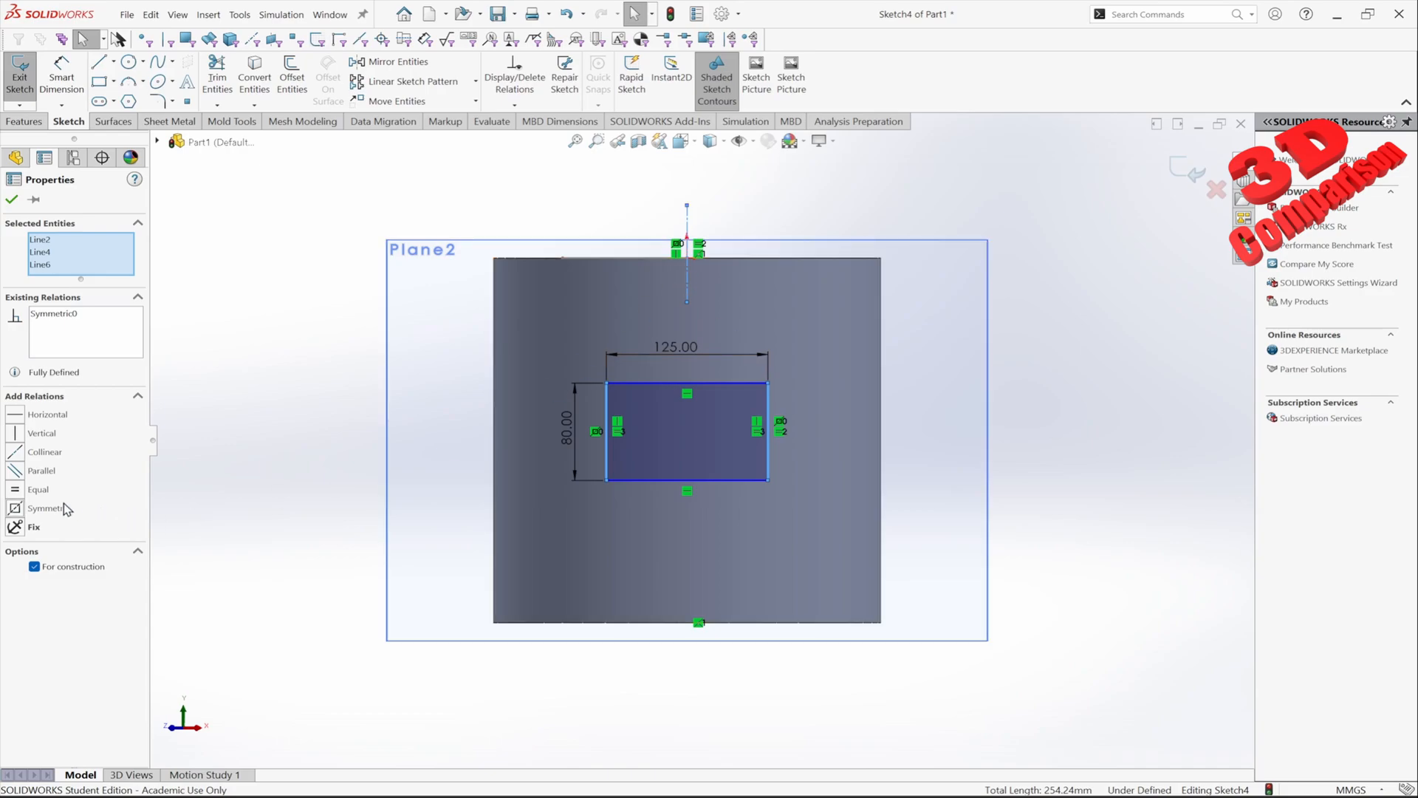
# Dimension the rectangle's top edge 100 mm below the cylinder's top edge and exit the sketch.
pyautogui.click(12, 200)
pyautogui.moveTo(631, 367); pyautogui.dragTo(871, 378, button='middle')
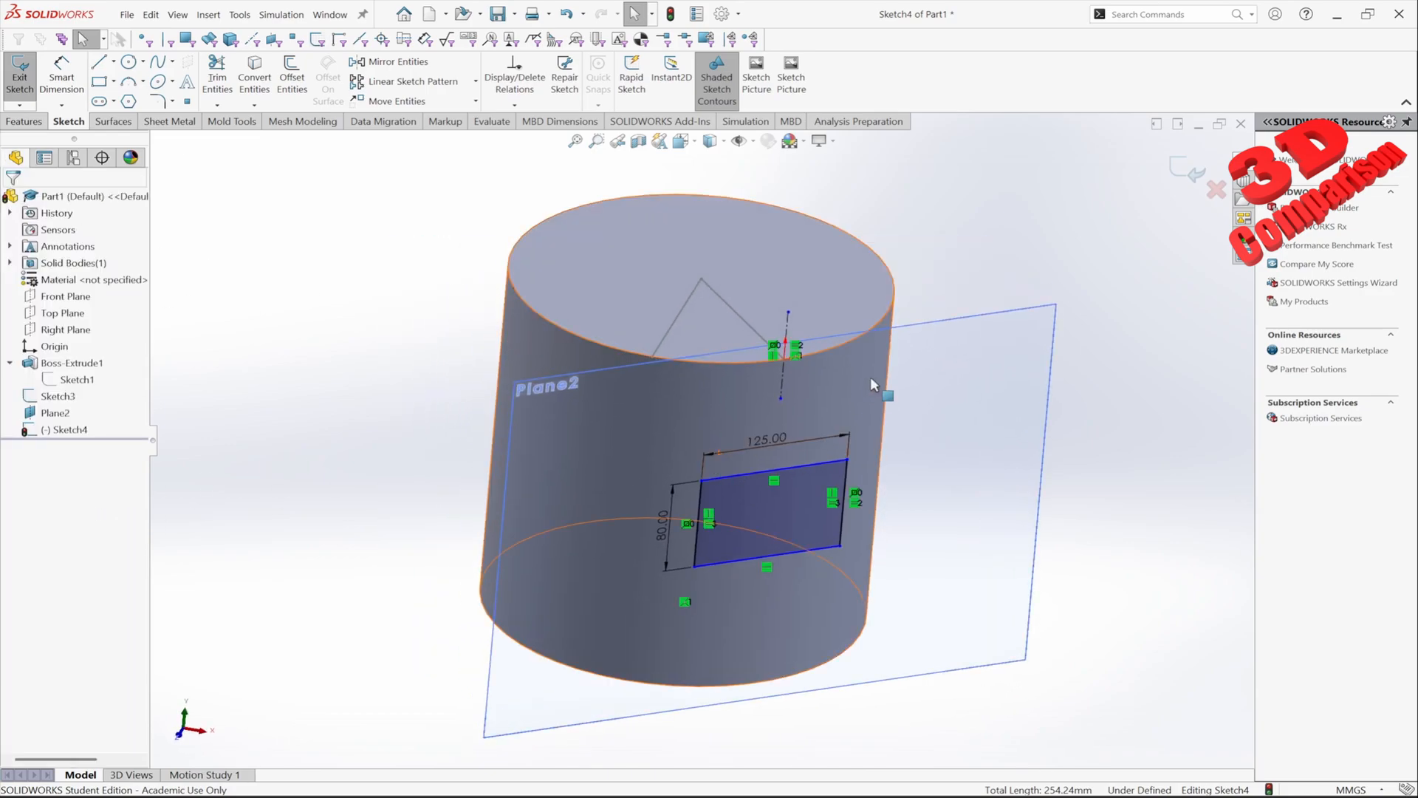
pyautogui.press('d')
pyautogui.click(801, 467)
pyautogui.click(812, 355)
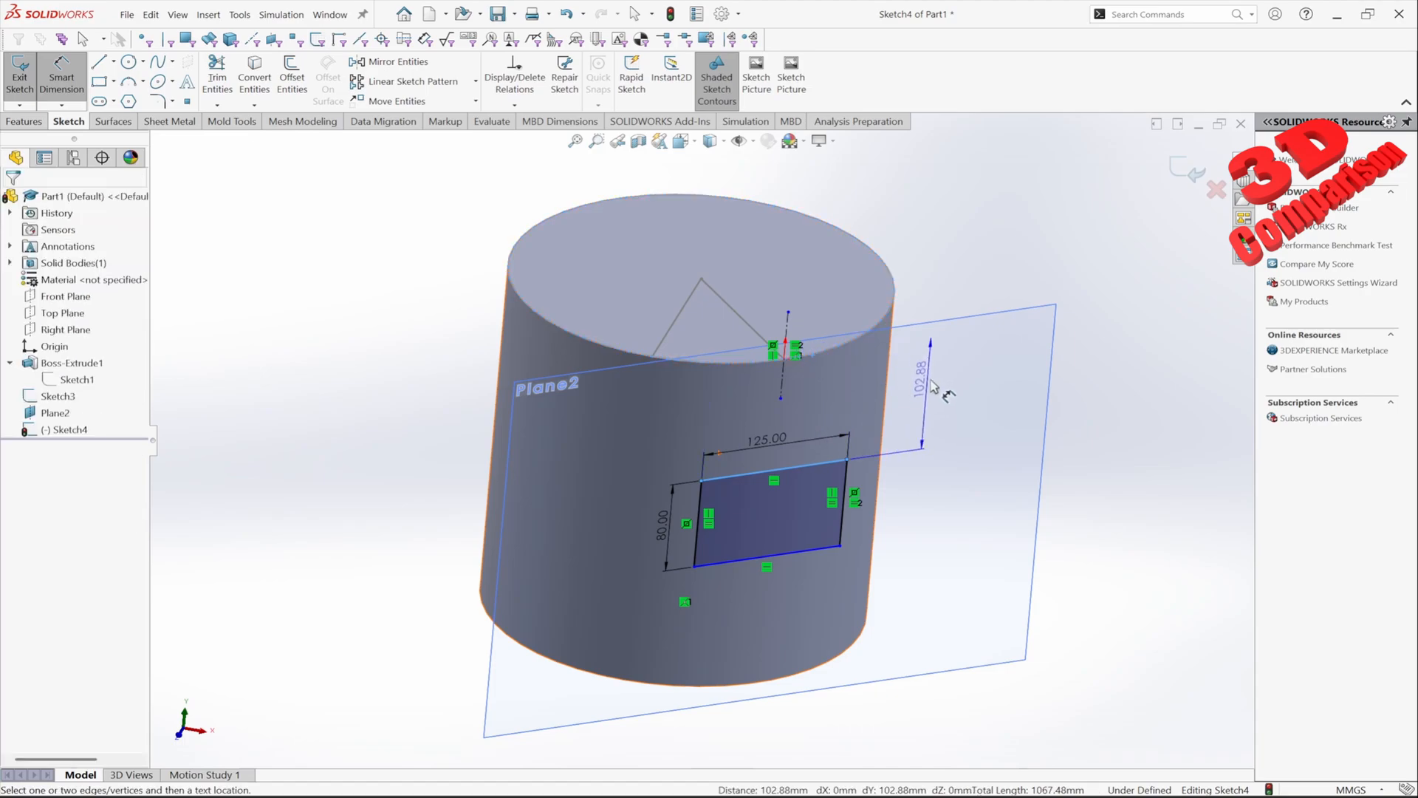
pyautogui.click(923, 396)
pyautogui.press('Return')
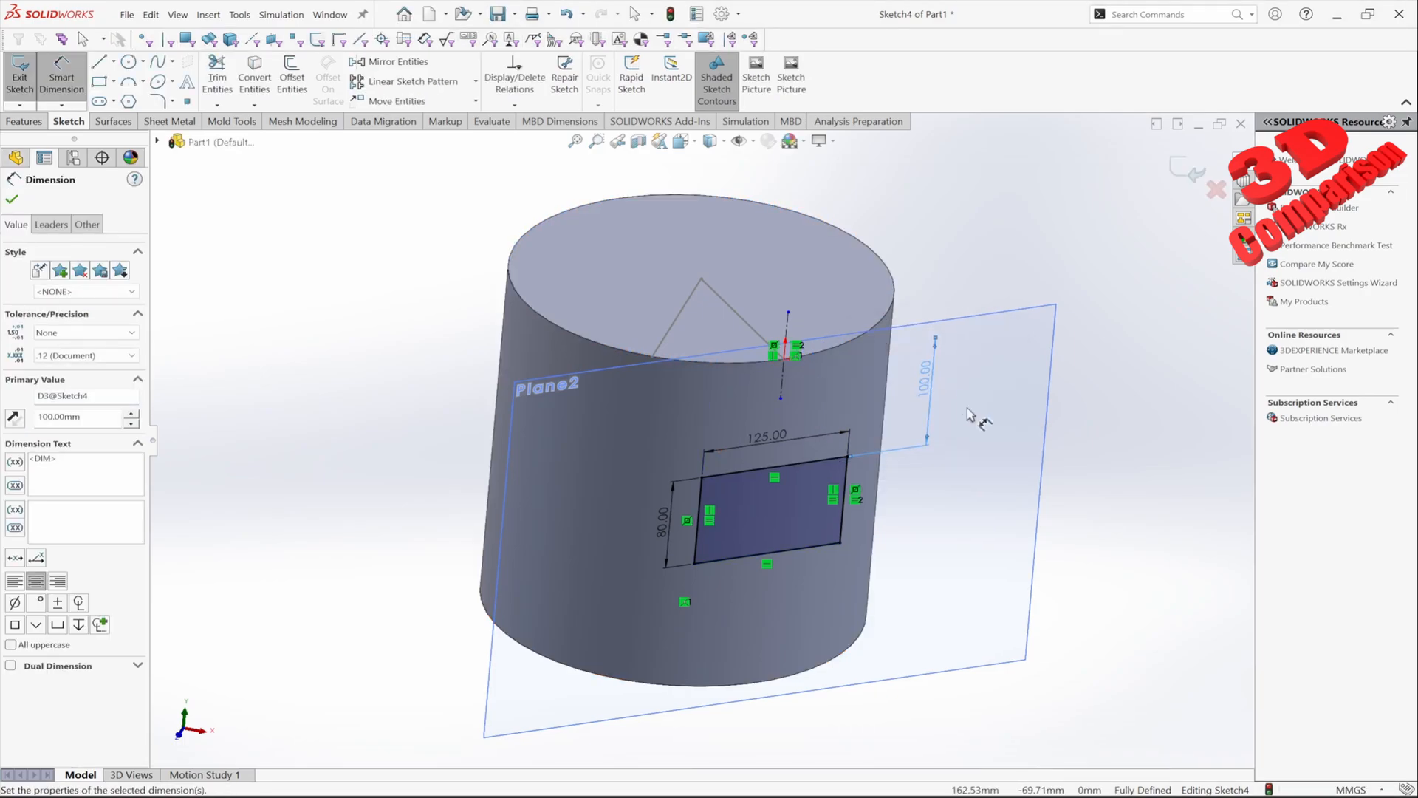
pyautogui.click(1179, 182)
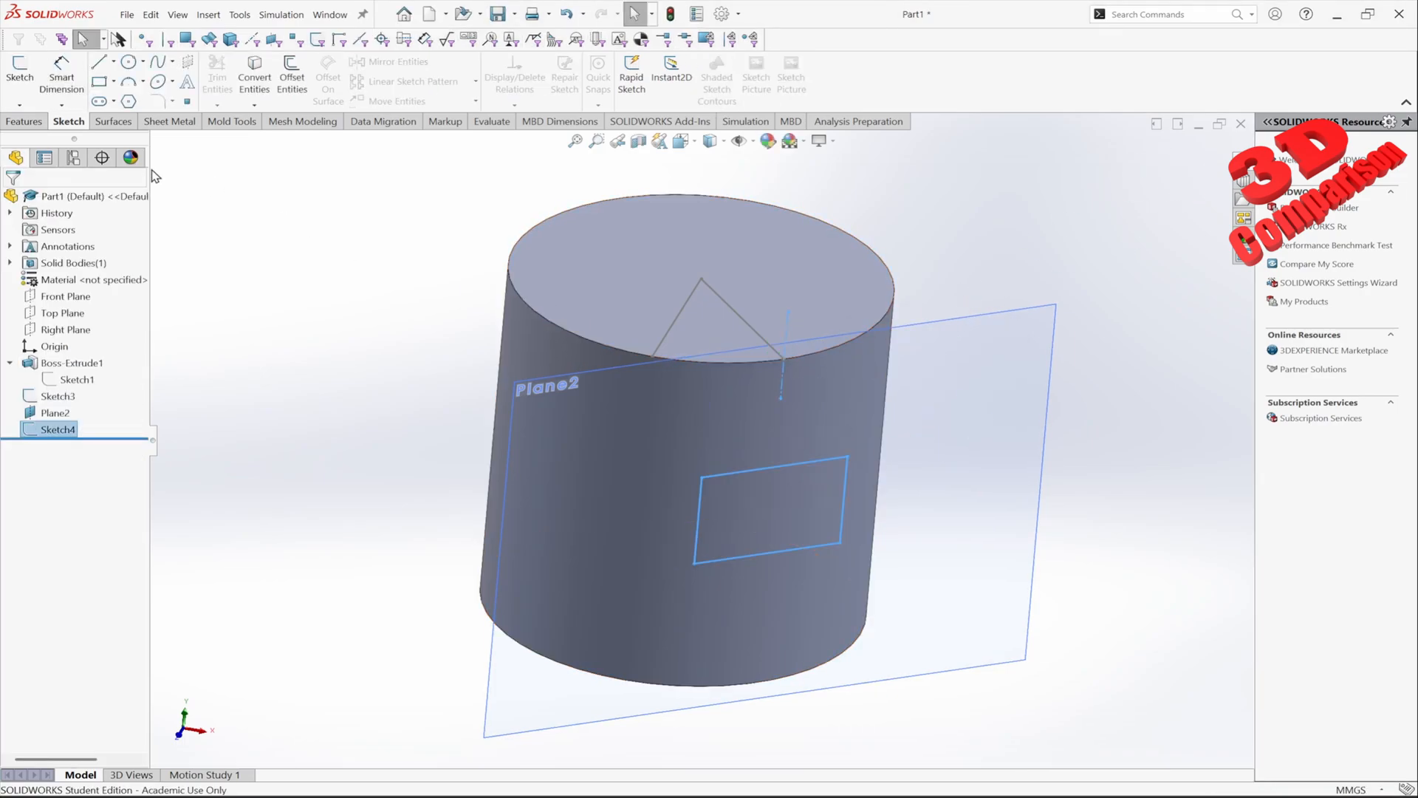
# Cut-extrude the rectangle sketch blind into the cylinder to a depth of 50 mm.
pyautogui.click(25, 121)
pyautogui.click(234, 73)
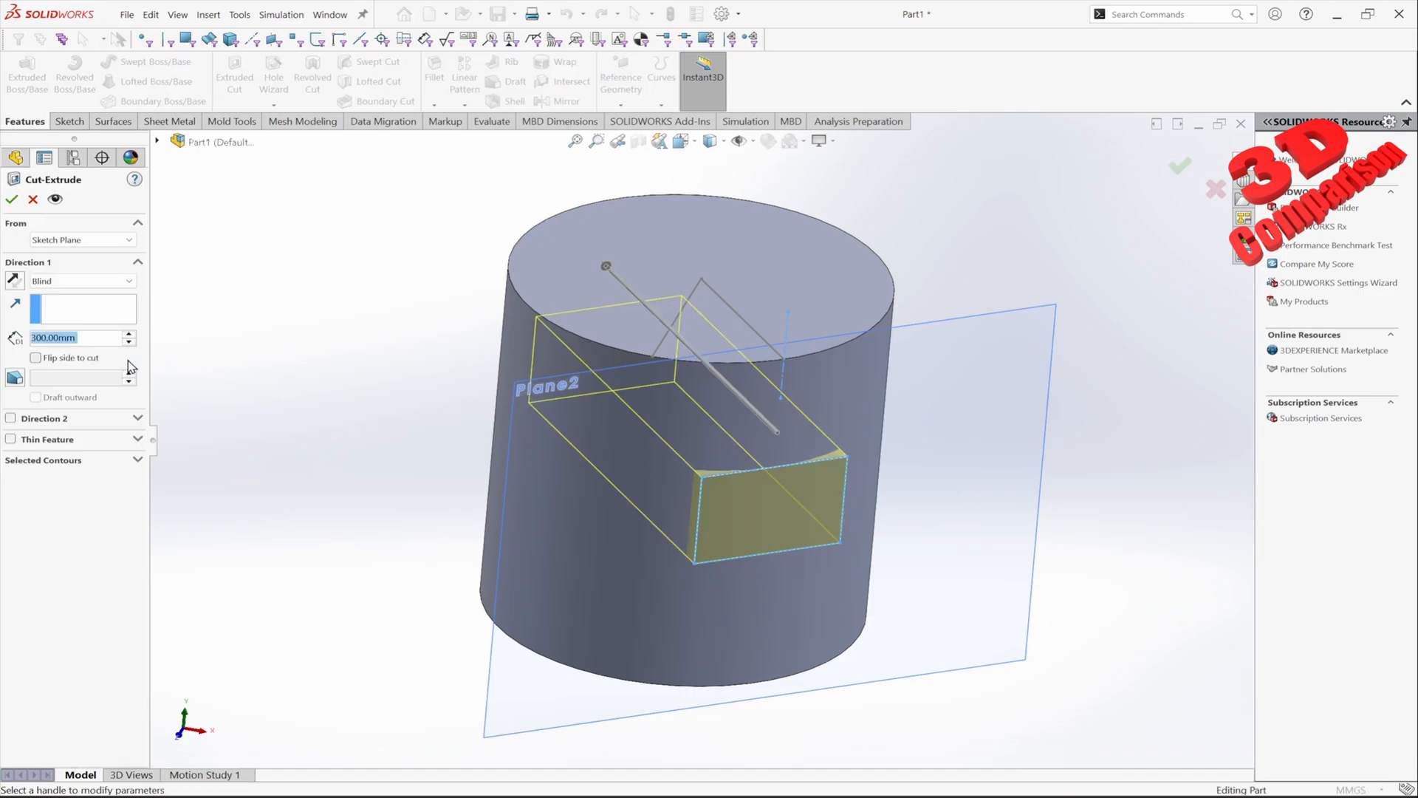
pyautogui.write('50')
pyautogui.press('Return')
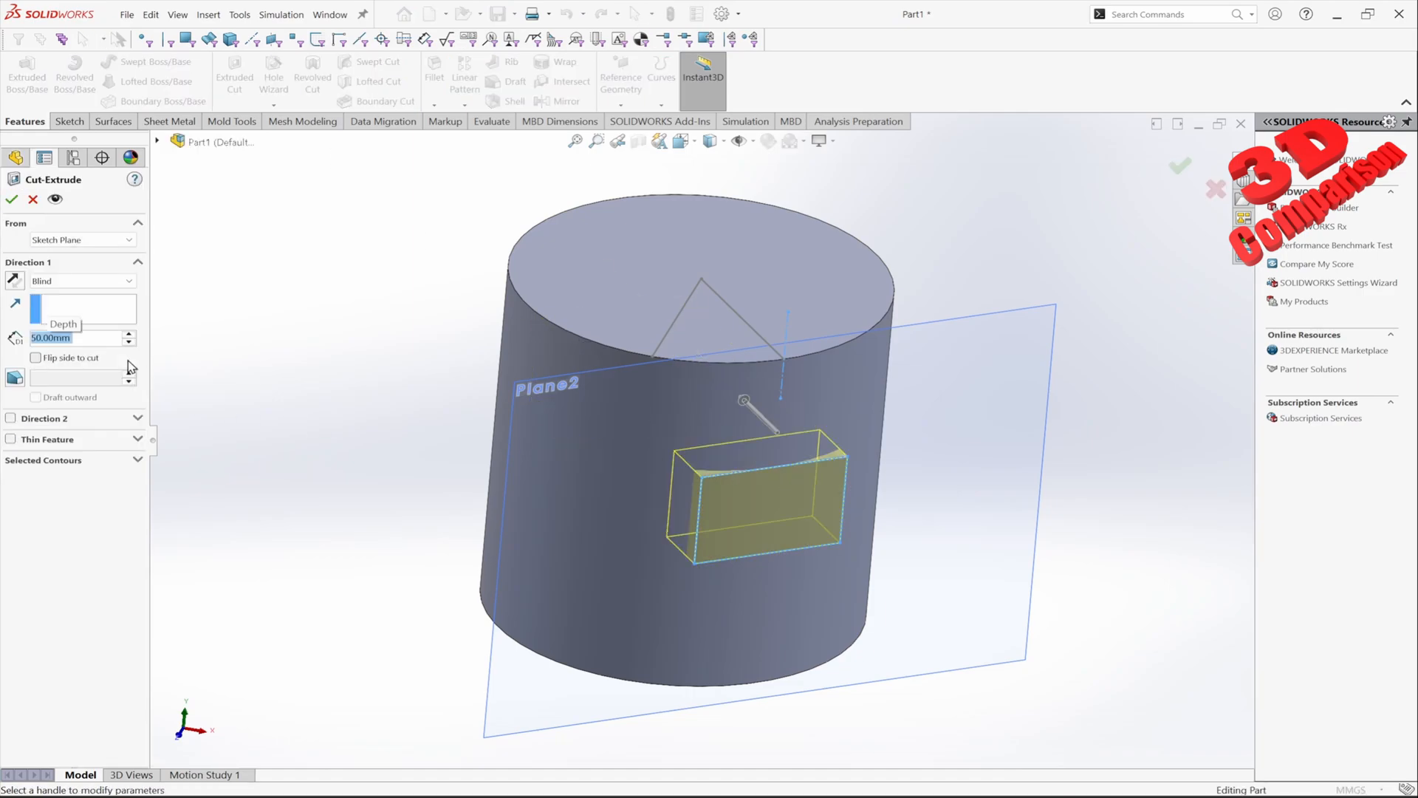
pyautogui.click(1180, 166)
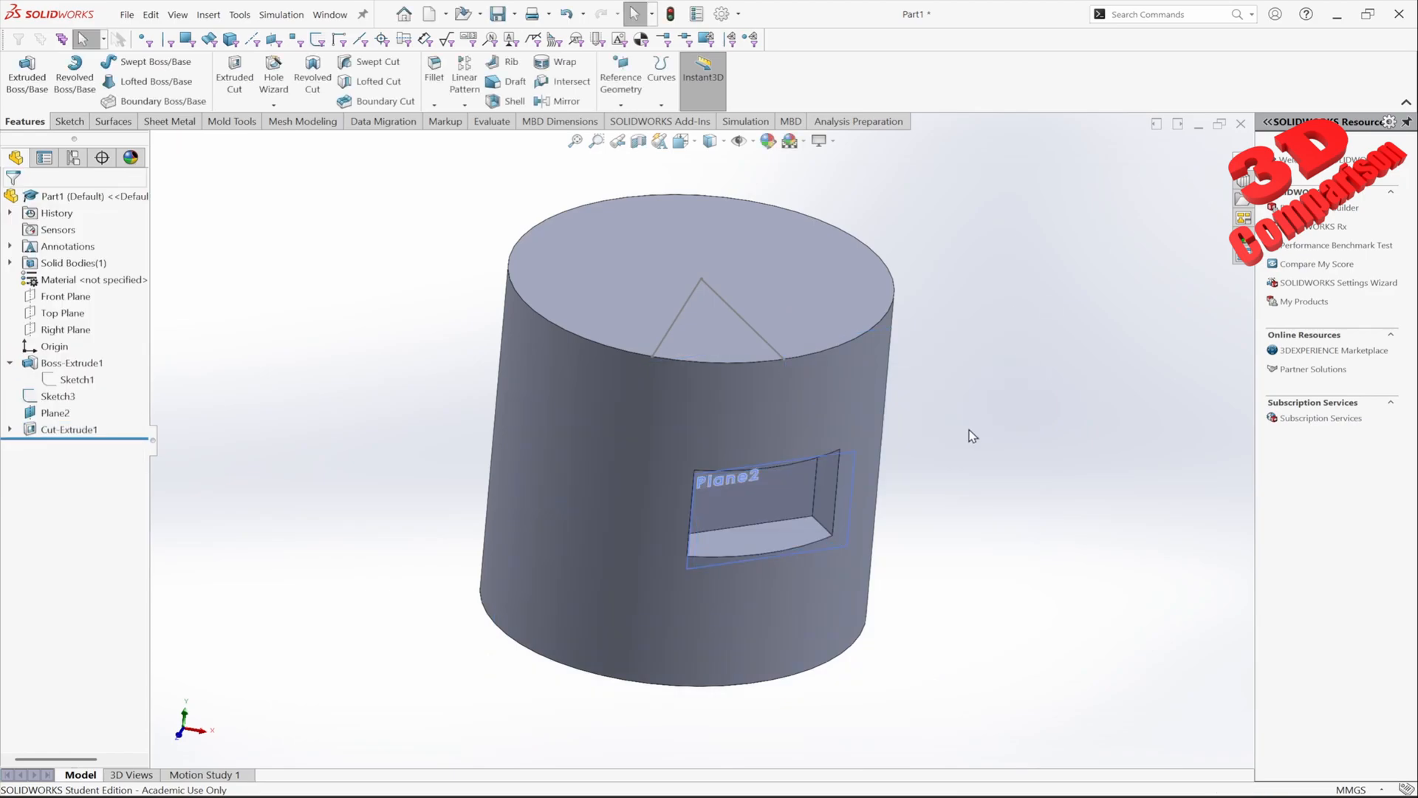
# Reopen the cut's sketch for editing and set the rectangle to 200 mm wide and 150 mm high.
pyautogui.moveTo(972, 437); pyautogui.dragTo(746, 303, button='middle')
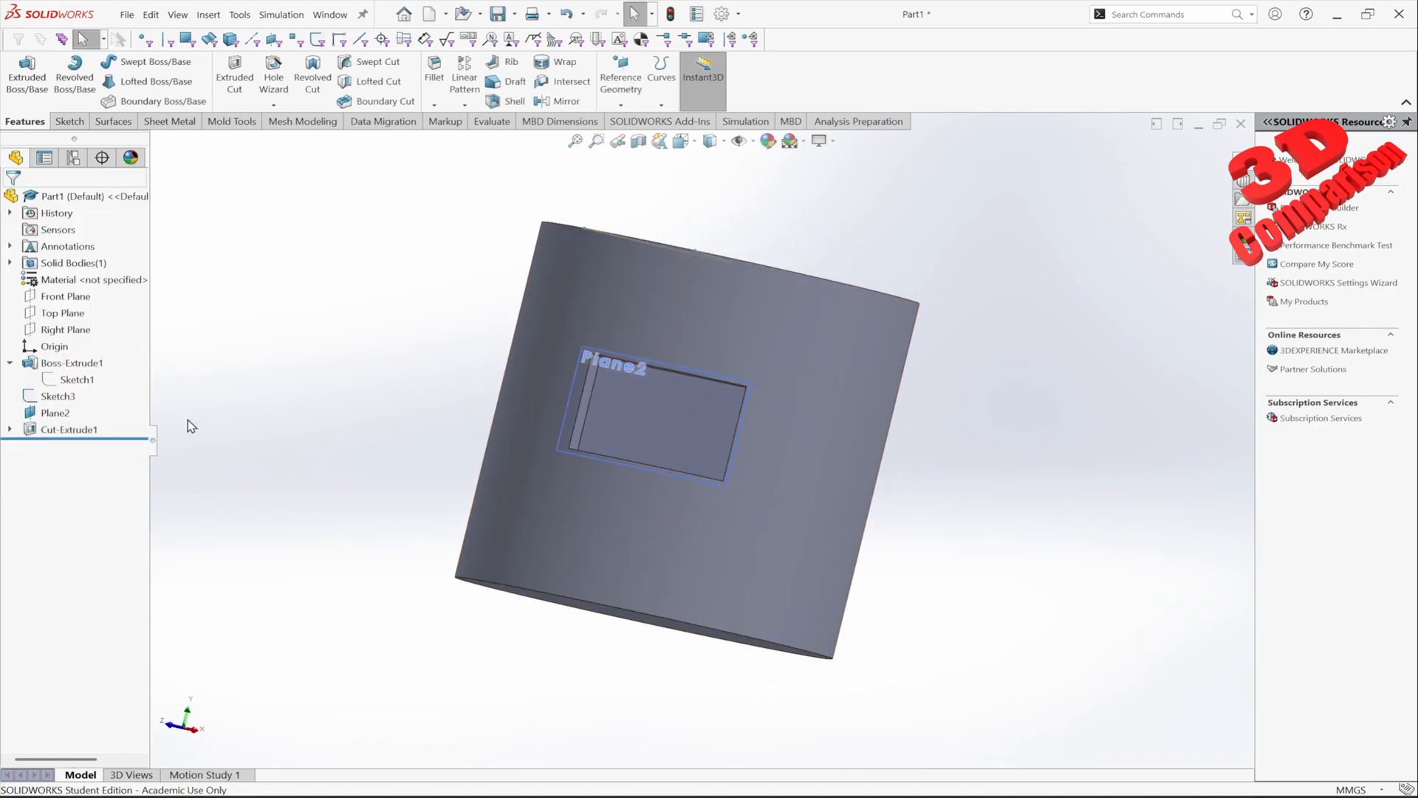
pyautogui.moveTo(595, 388); pyautogui.dragTo(507, 446, button='middle')
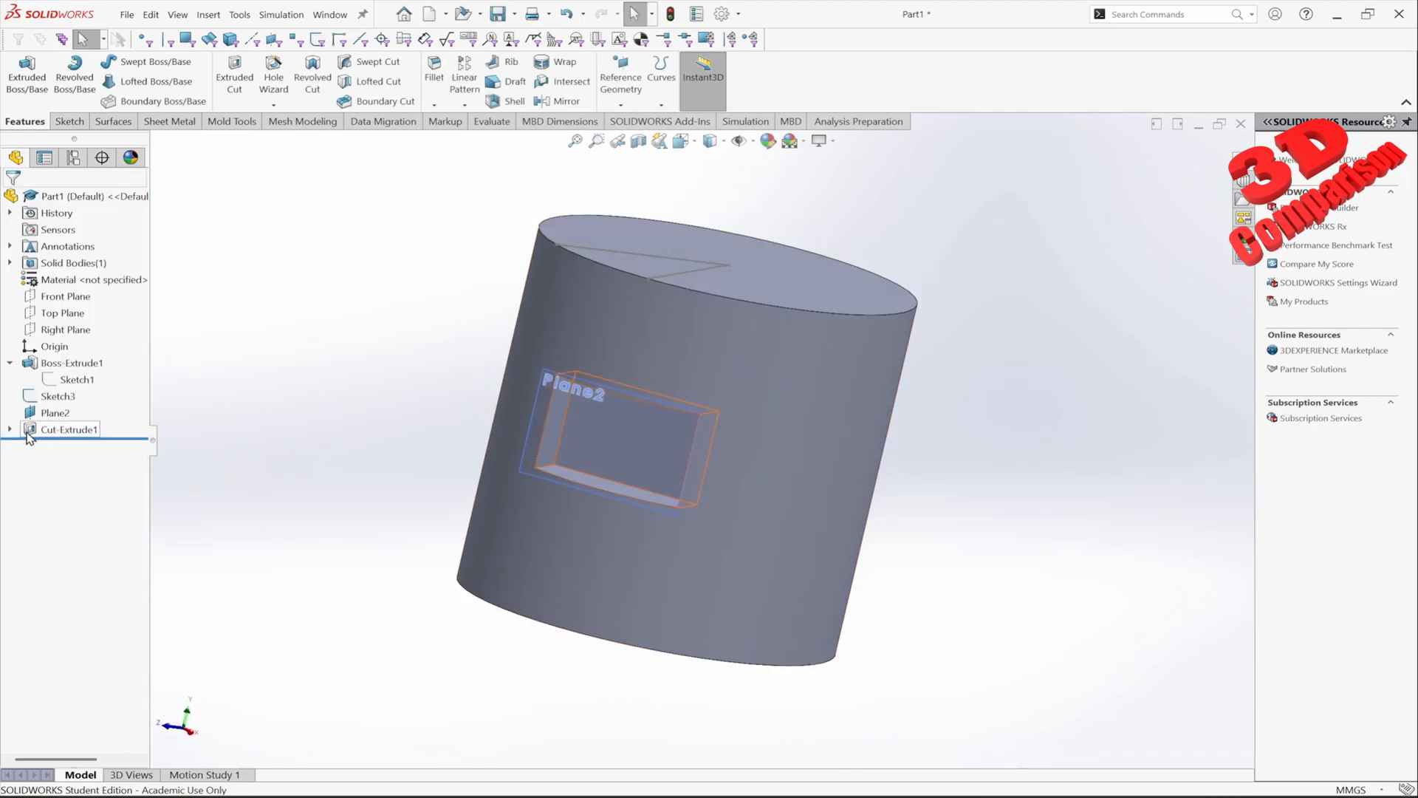
pyautogui.click(9, 429)
pyautogui.click(81, 446)
pyautogui.click(94, 405)
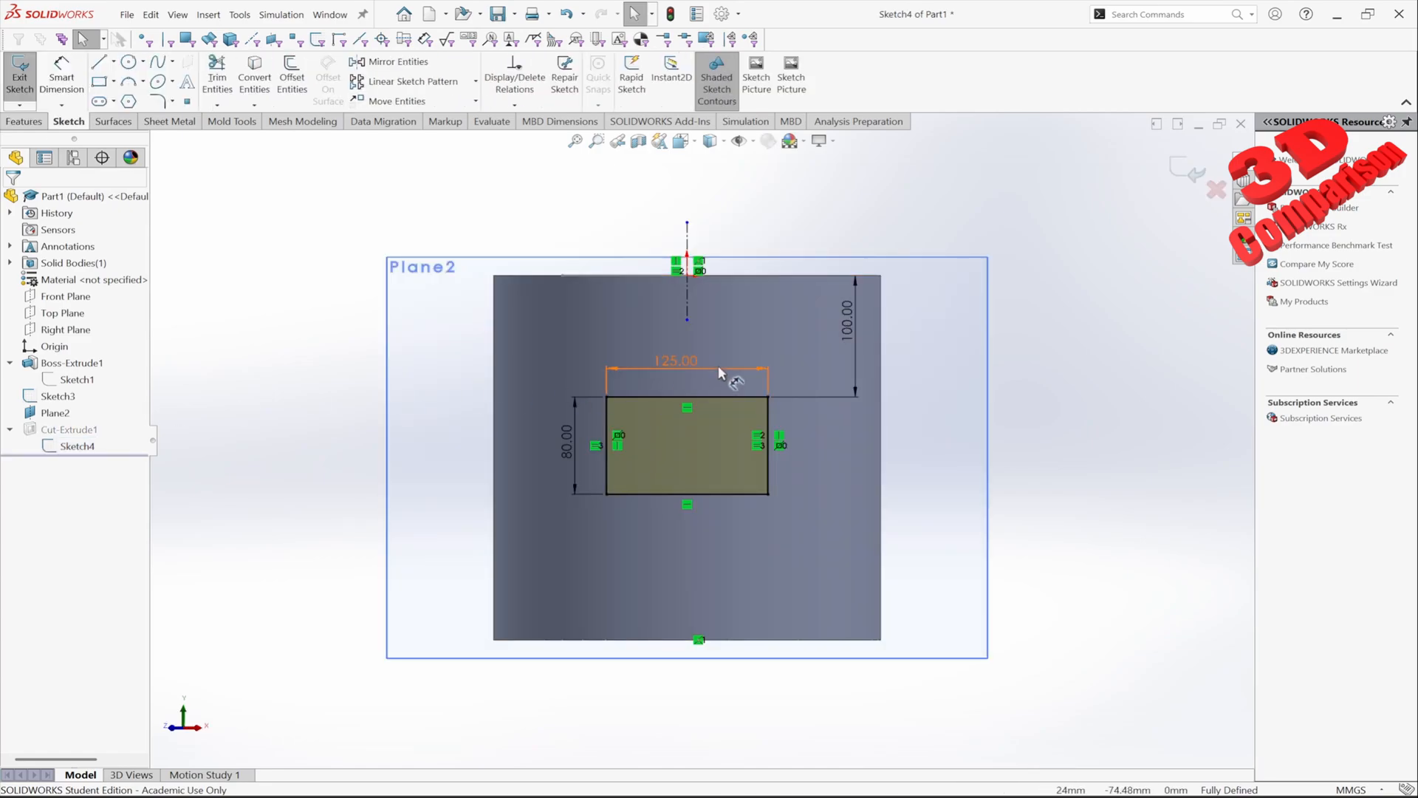
pyautogui.doubleClick(691, 369)
pyautogui.write('200')
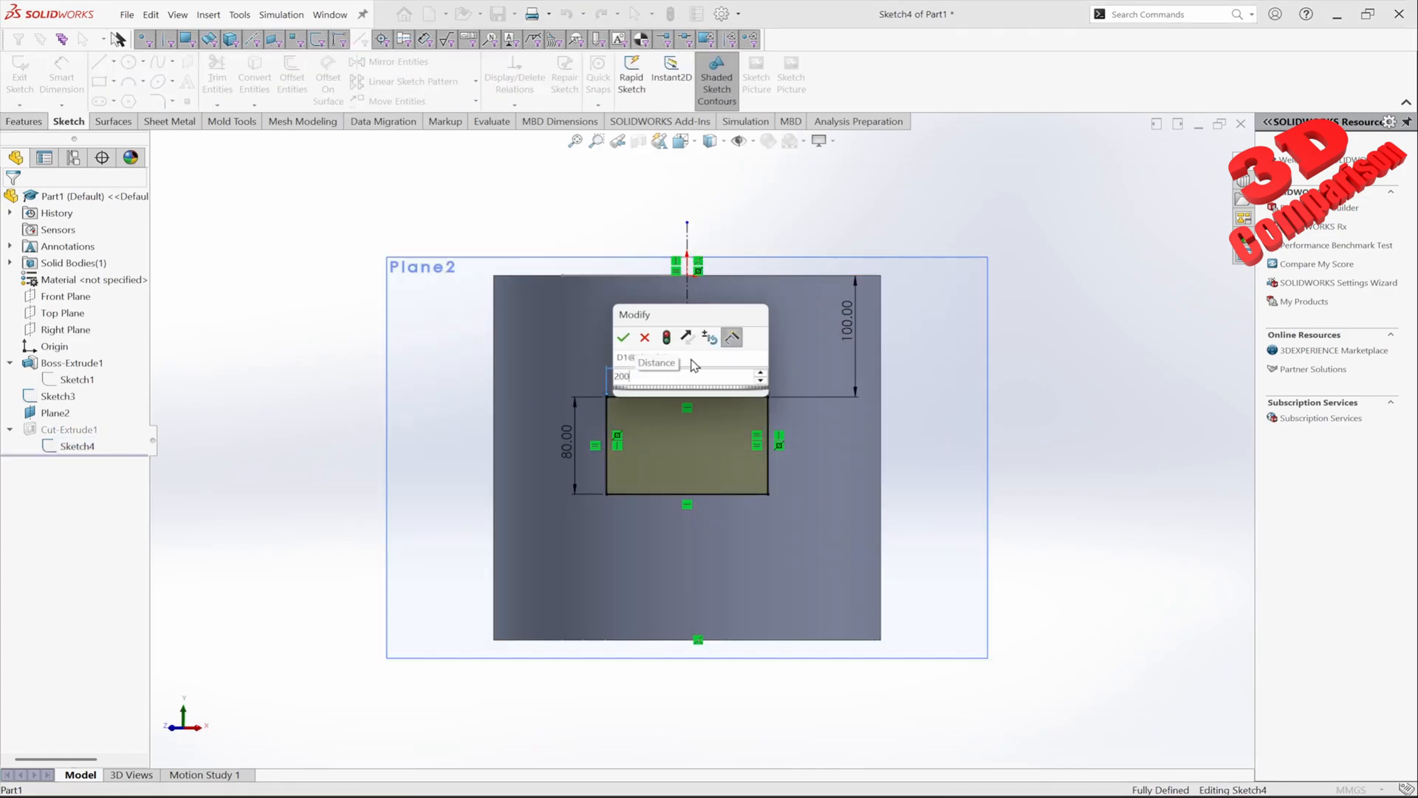
pyautogui.press('Return')
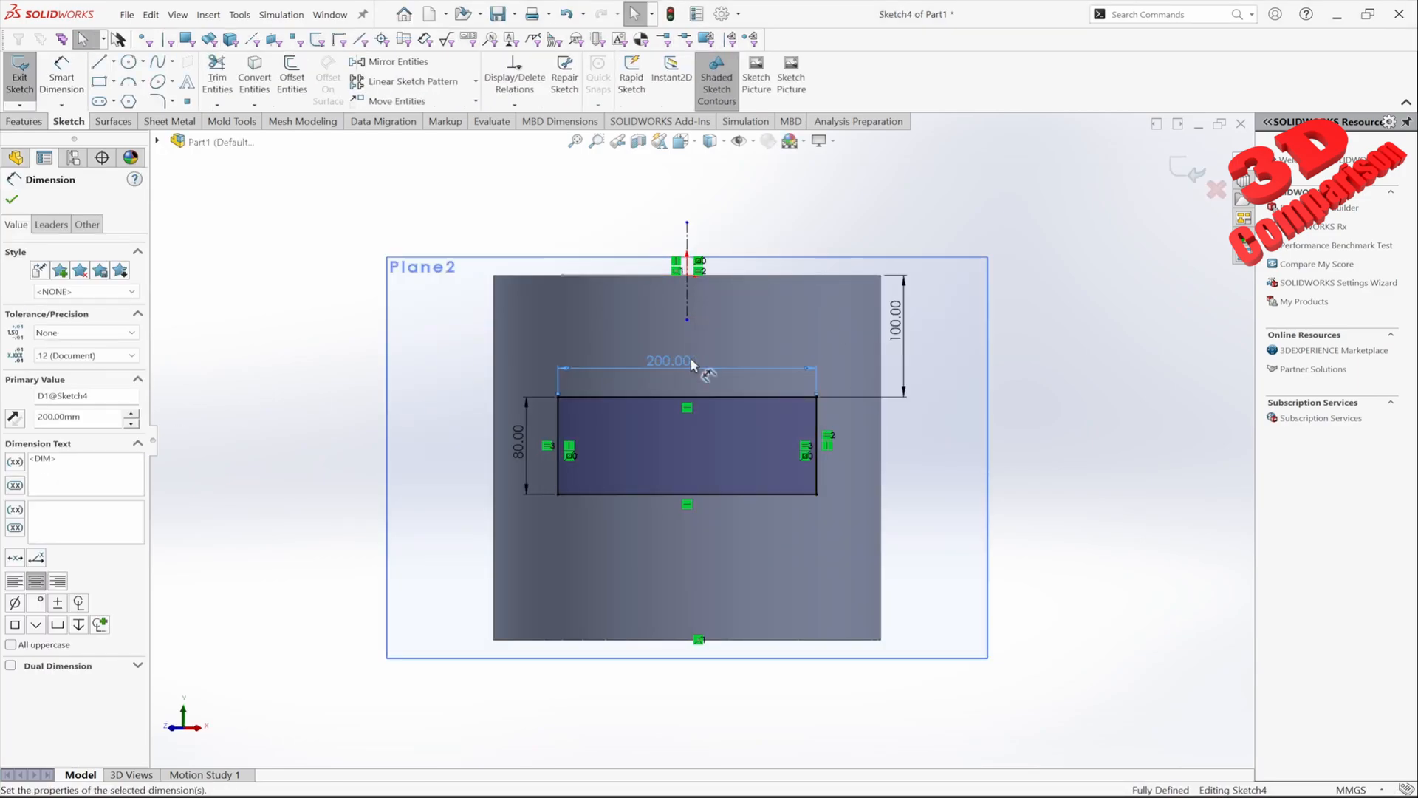
pyautogui.doubleClick(520, 443)
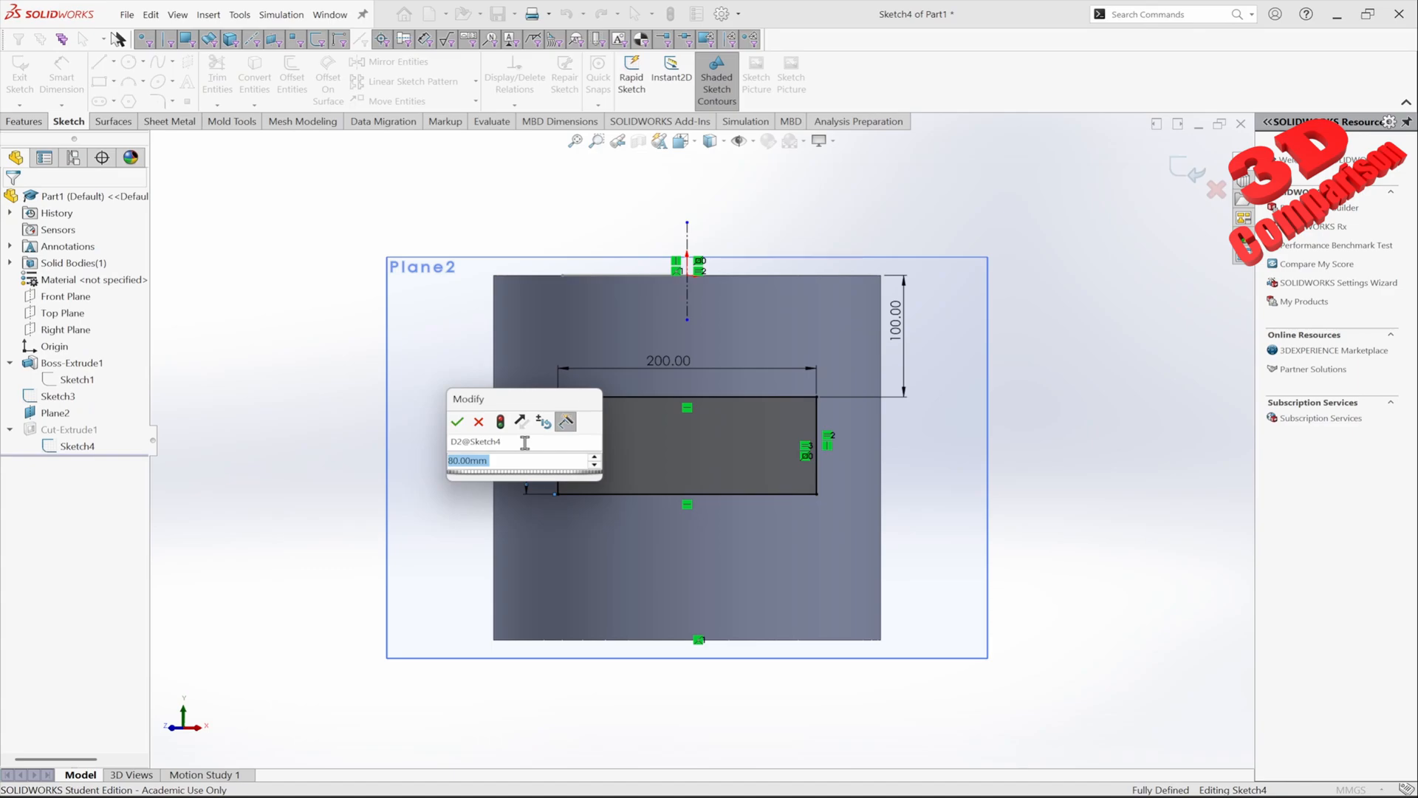
pyautogui.write('150')
pyautogui.press('Return')
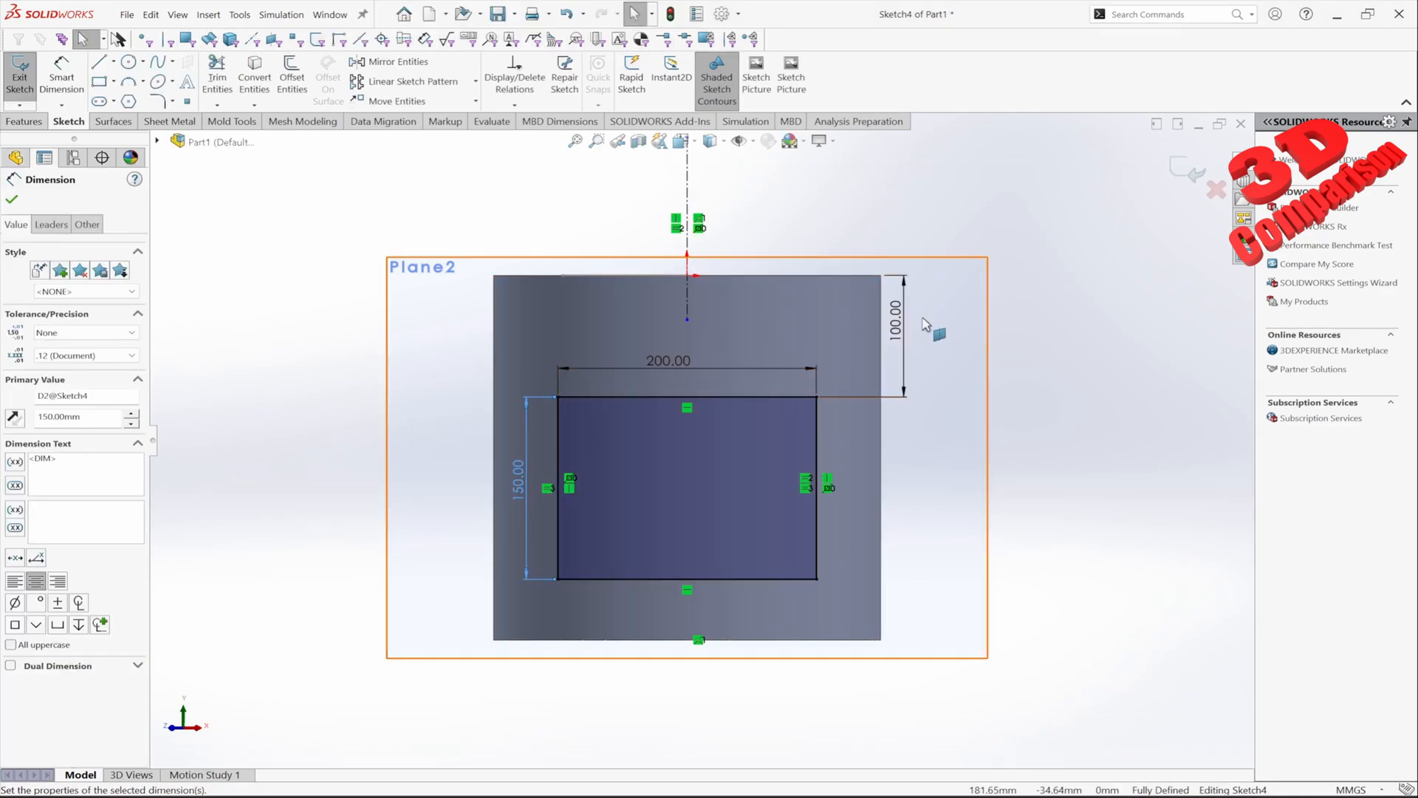
# Set the rectangle's distance from the cylinder's top edge to 60 mm and rebuild the part.
pyautogui.doubleClick(898, 324)
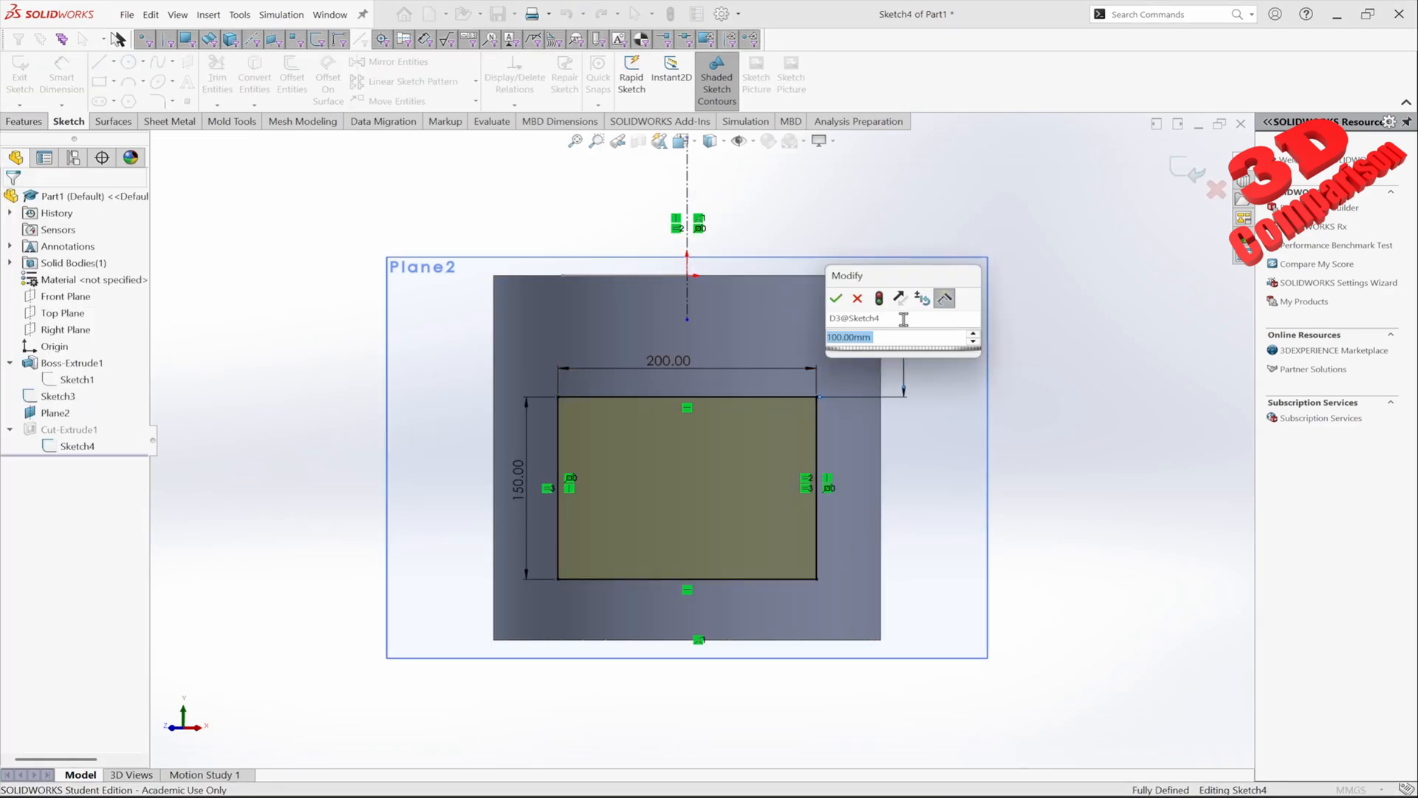
pyautogui.write('60')
pyautogui.press('Return')
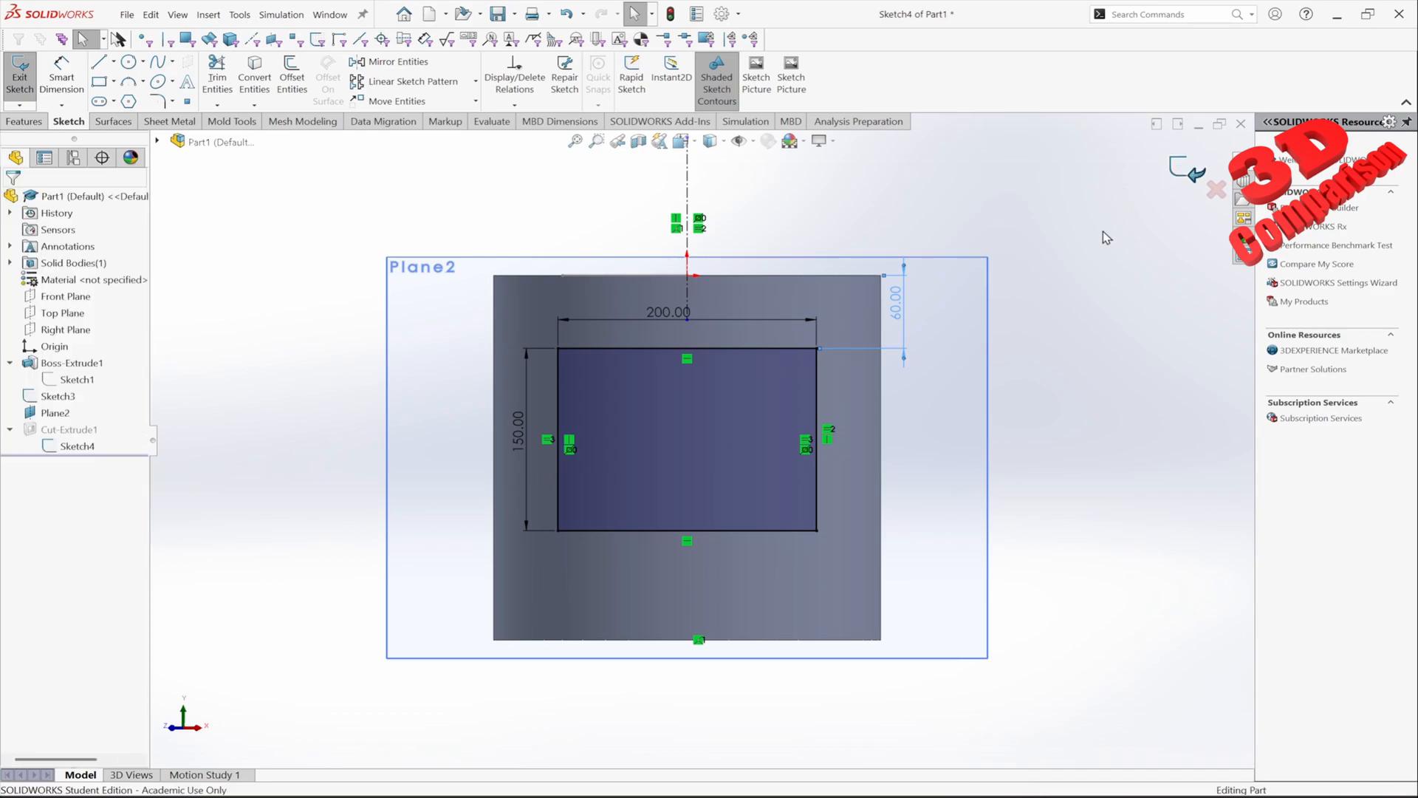
pyautogui.hotkey('ctrl', 'b')
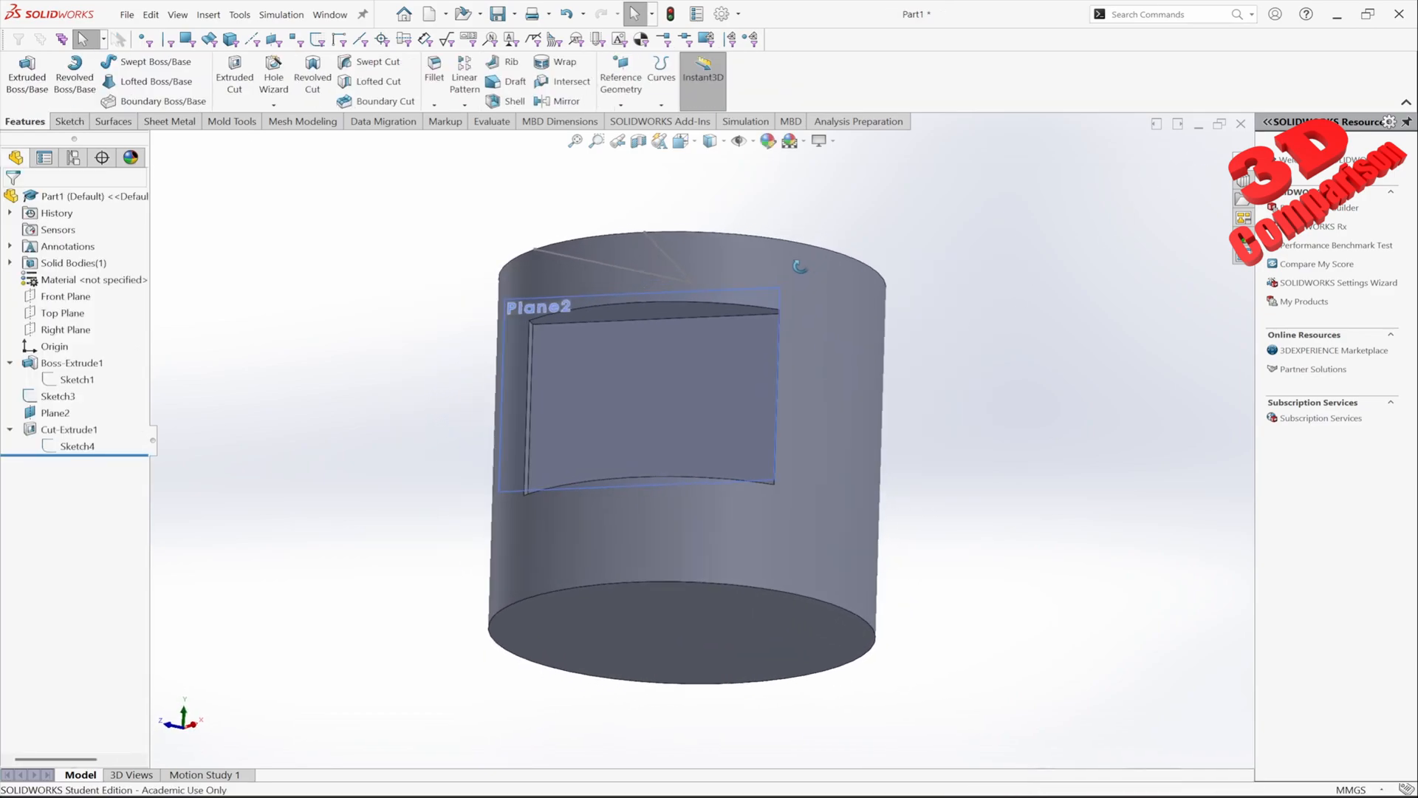
pyautogui.moveTo(800, 266); pyautogui.dragTo(698, 267, button='middle')
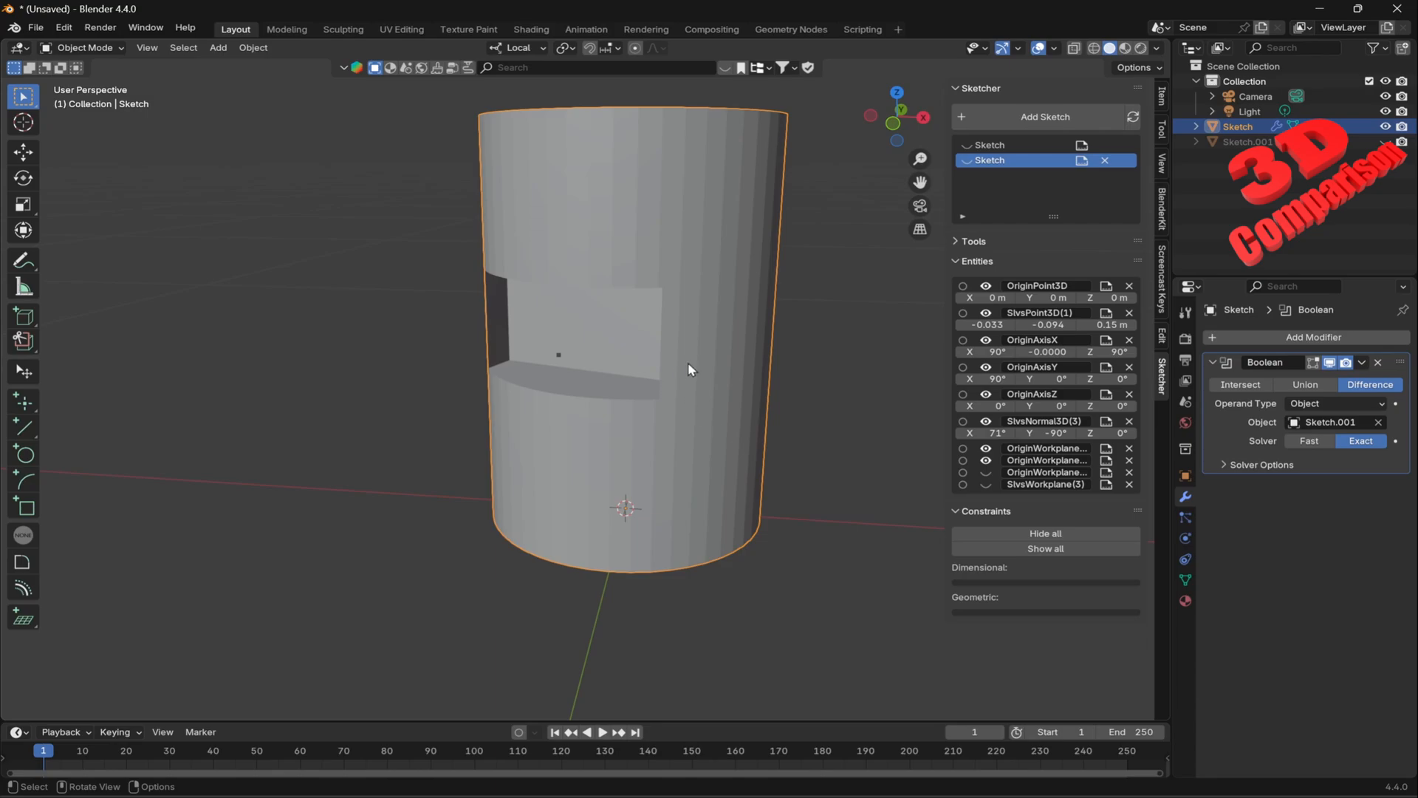
# Switch to Blender, show the cutter box Sketch.001 and scale it to about 1.69 along its local X axis.
pyautogui.click(1385, 141)
pyautogui.click(1248, 141)
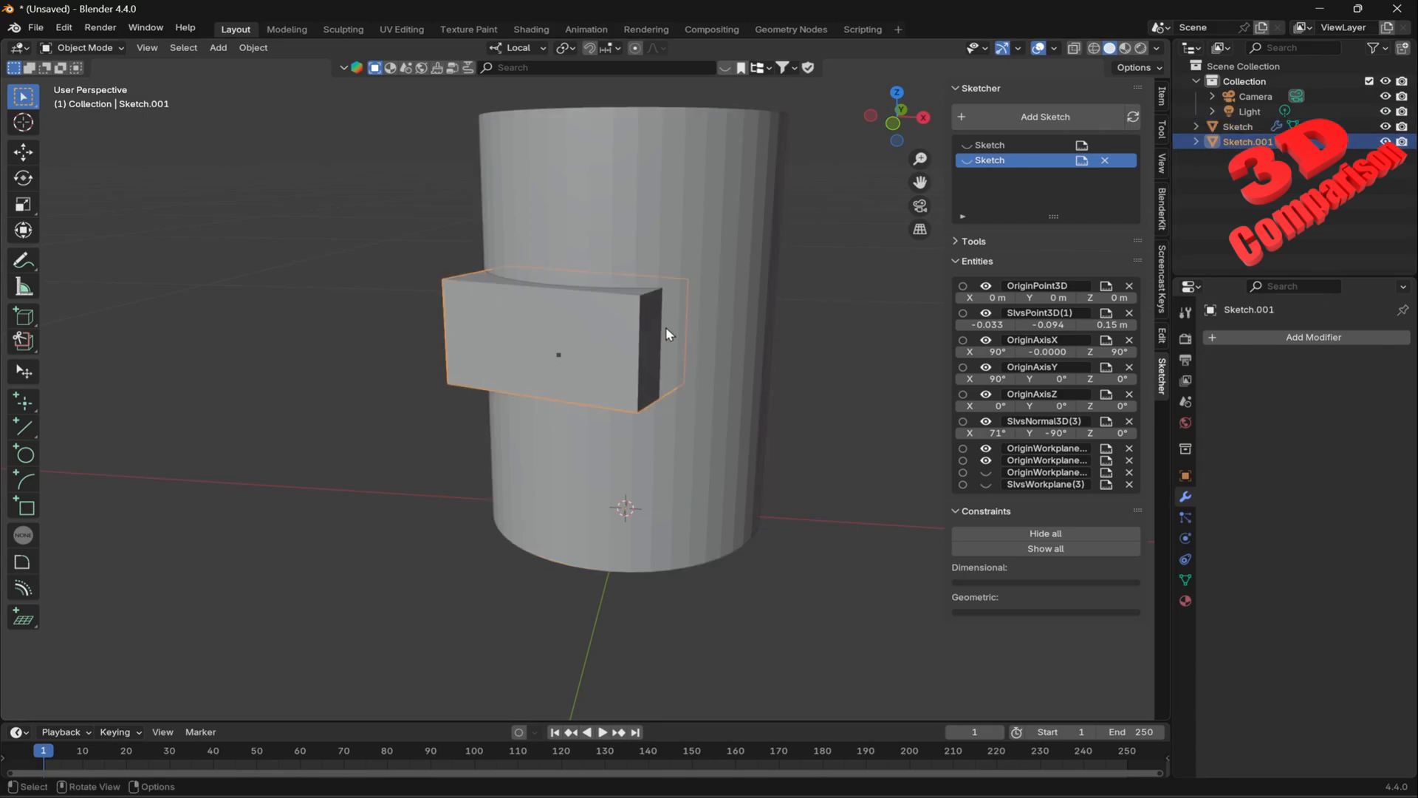
pyautogui.press('s')
pyautogui.press('z')
pyautogui.press('z')
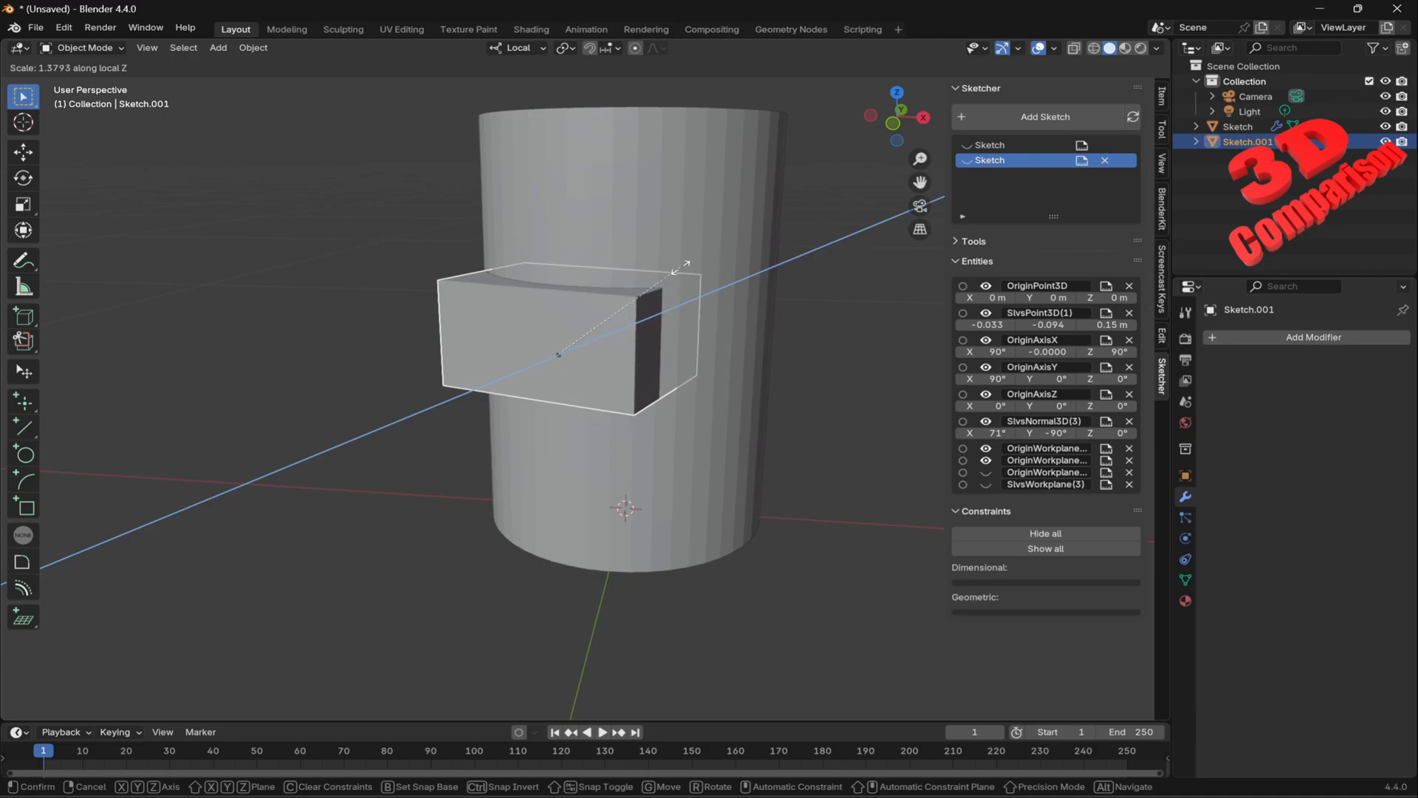
pyautogui.press('y')
pyautogui.press('y')
pyautogui.press('y')
pyautogui.click(670, 217)
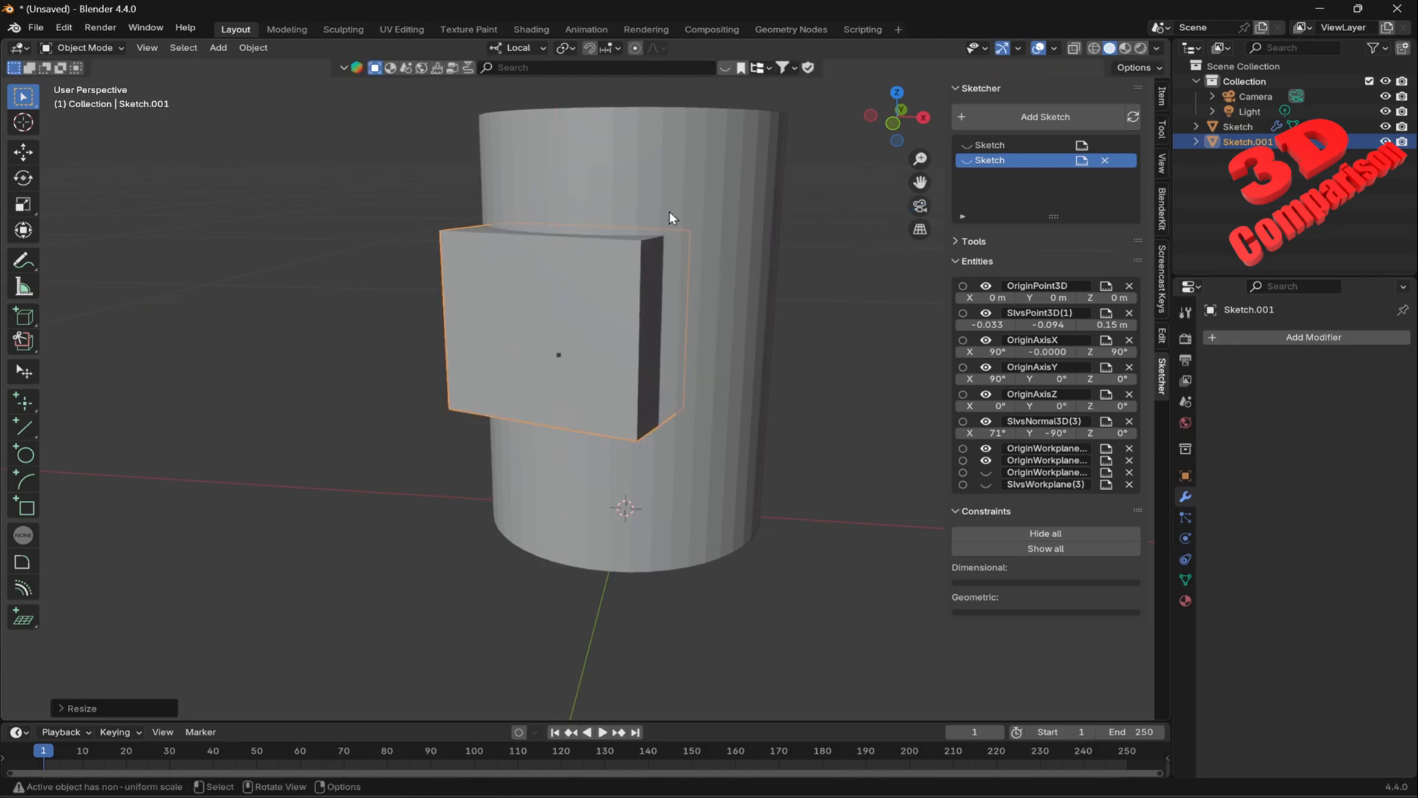
# Hide the cutter box Sketch.001 and examine the opening in the cylinder's side.
pyautogui.press('Tab')
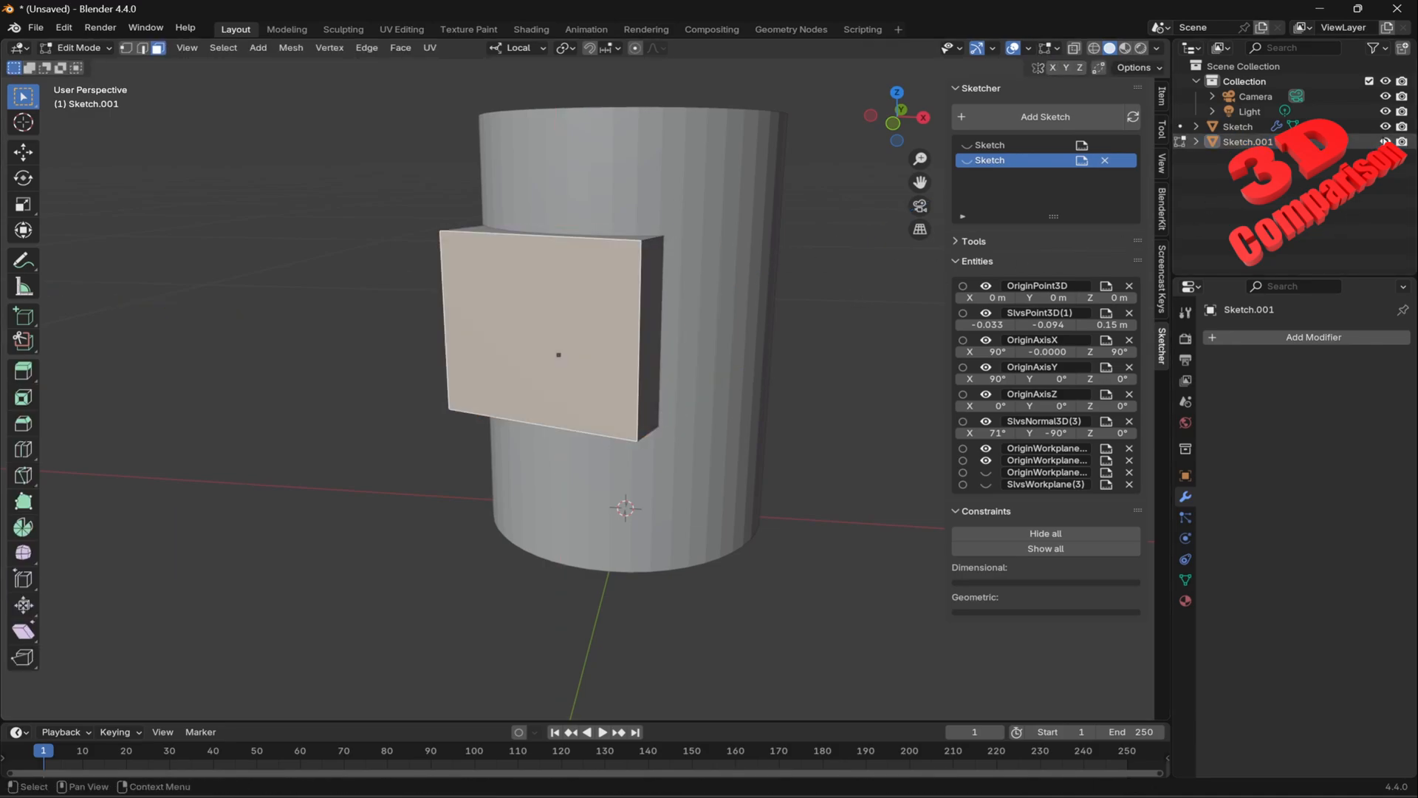
pyautogui.click(1385, 141)
pyautogui.moveTo(820, 295)
pyautogui.mouseDown(button='middle')
pyautogui.moveTo(747, 342)
pyautogui.moveTo(811, 292)
pyautogui.moveTo(833, 231)
pyautogui.moveTo(807, 316)
pyautogui.mouseUp(button='middle')
pyautogui.press('Tab')
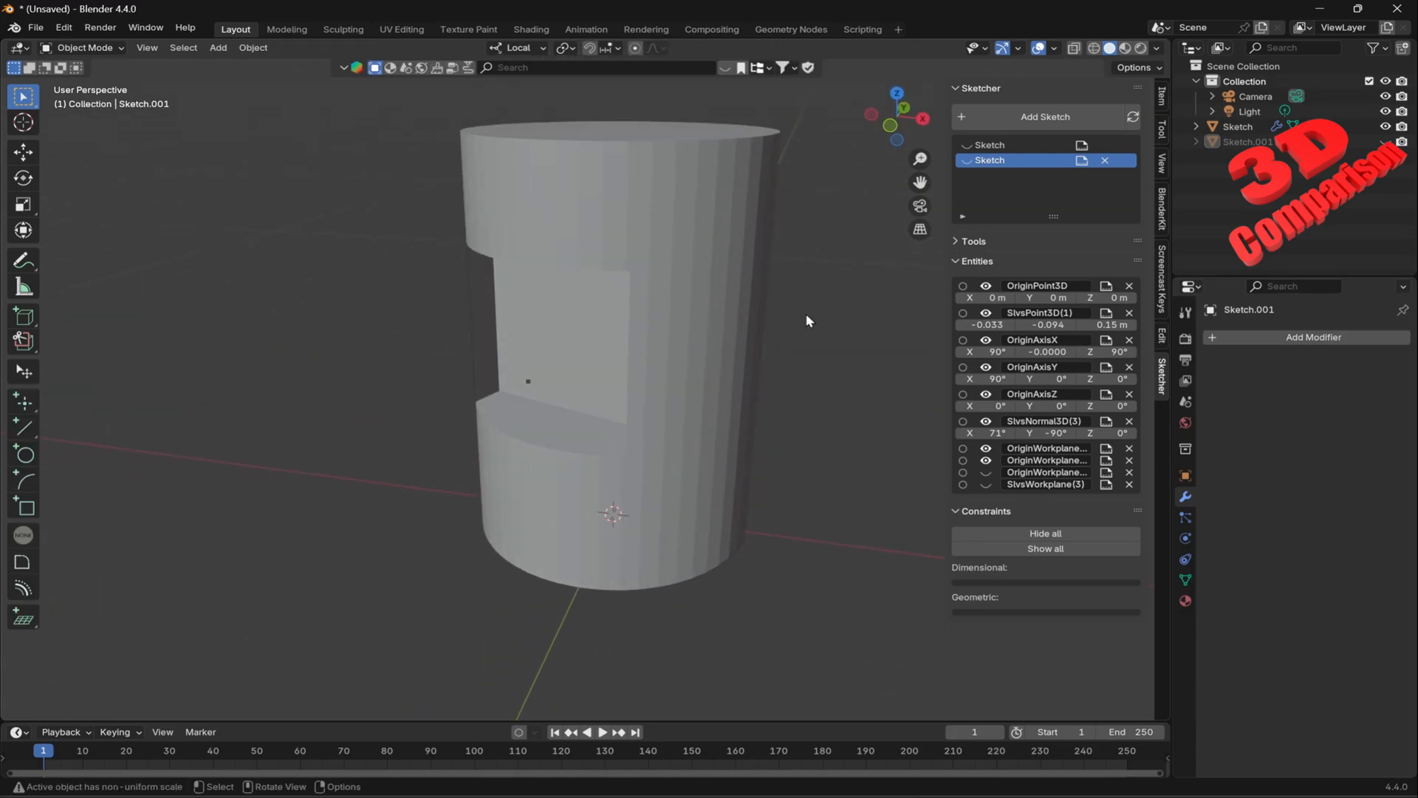
# Show and select the cutter box Sketch.001 and set its X dimension to 0.15 m.
pyautogui.click(1386, 141)
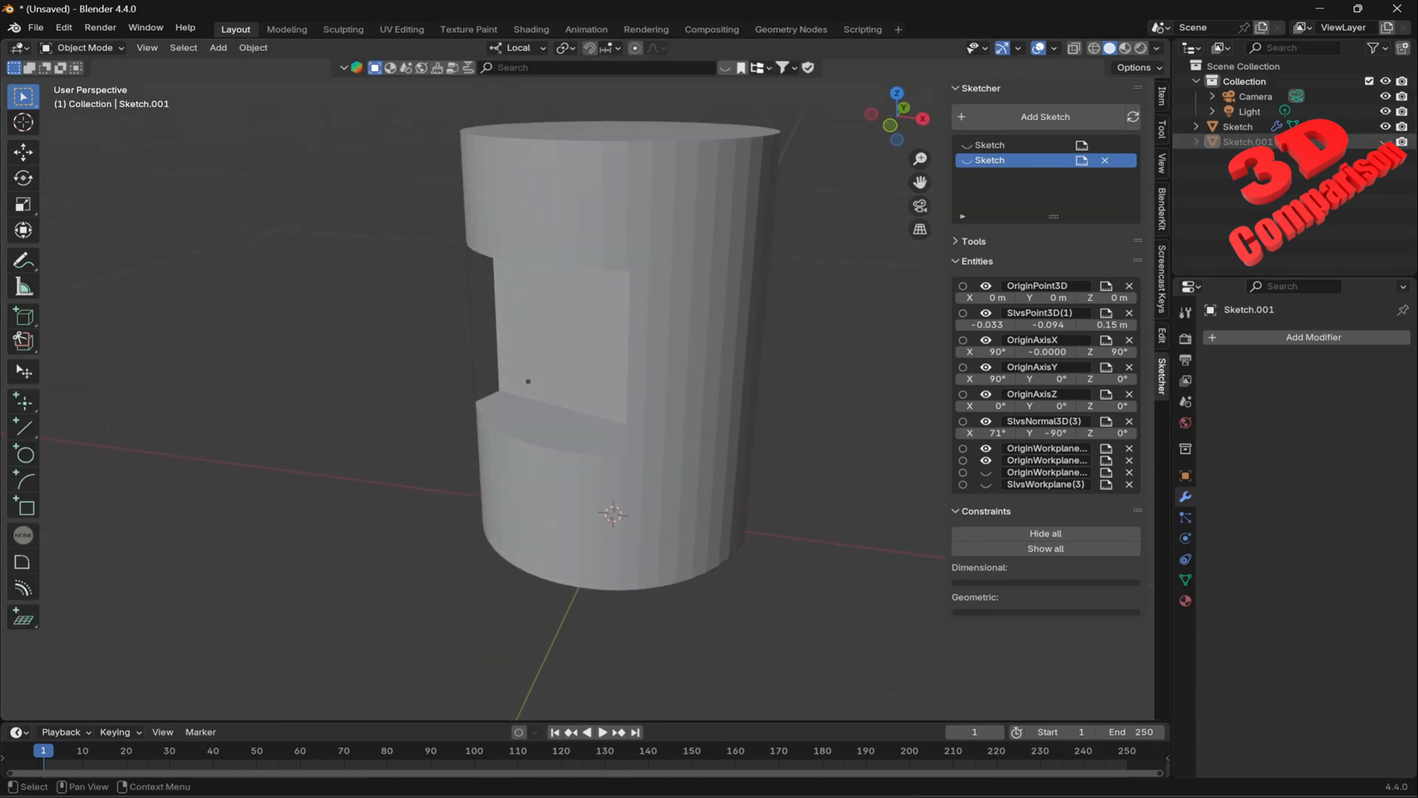
pyautogui.click(583, 340)
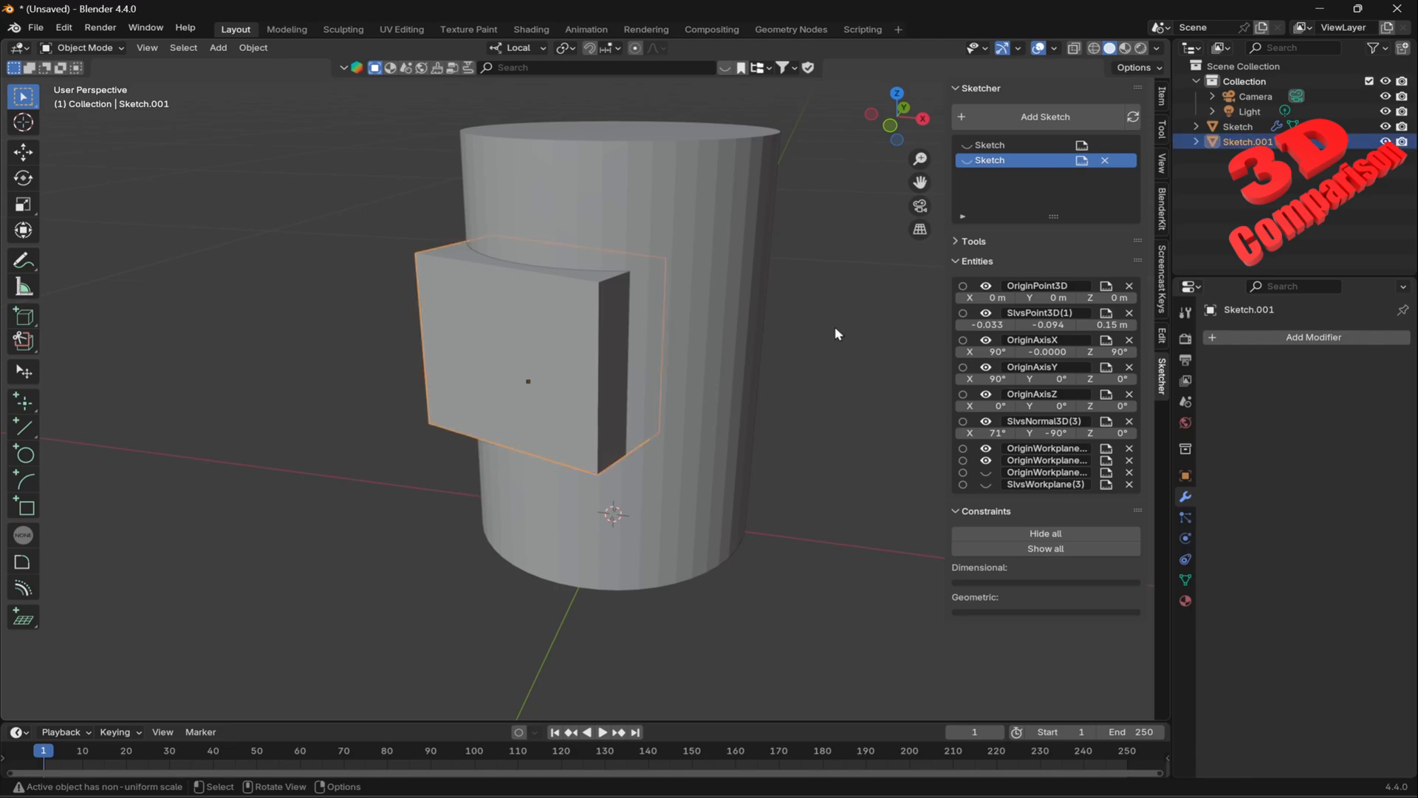
pyautogui.press('n')
pyautogui.press('n')
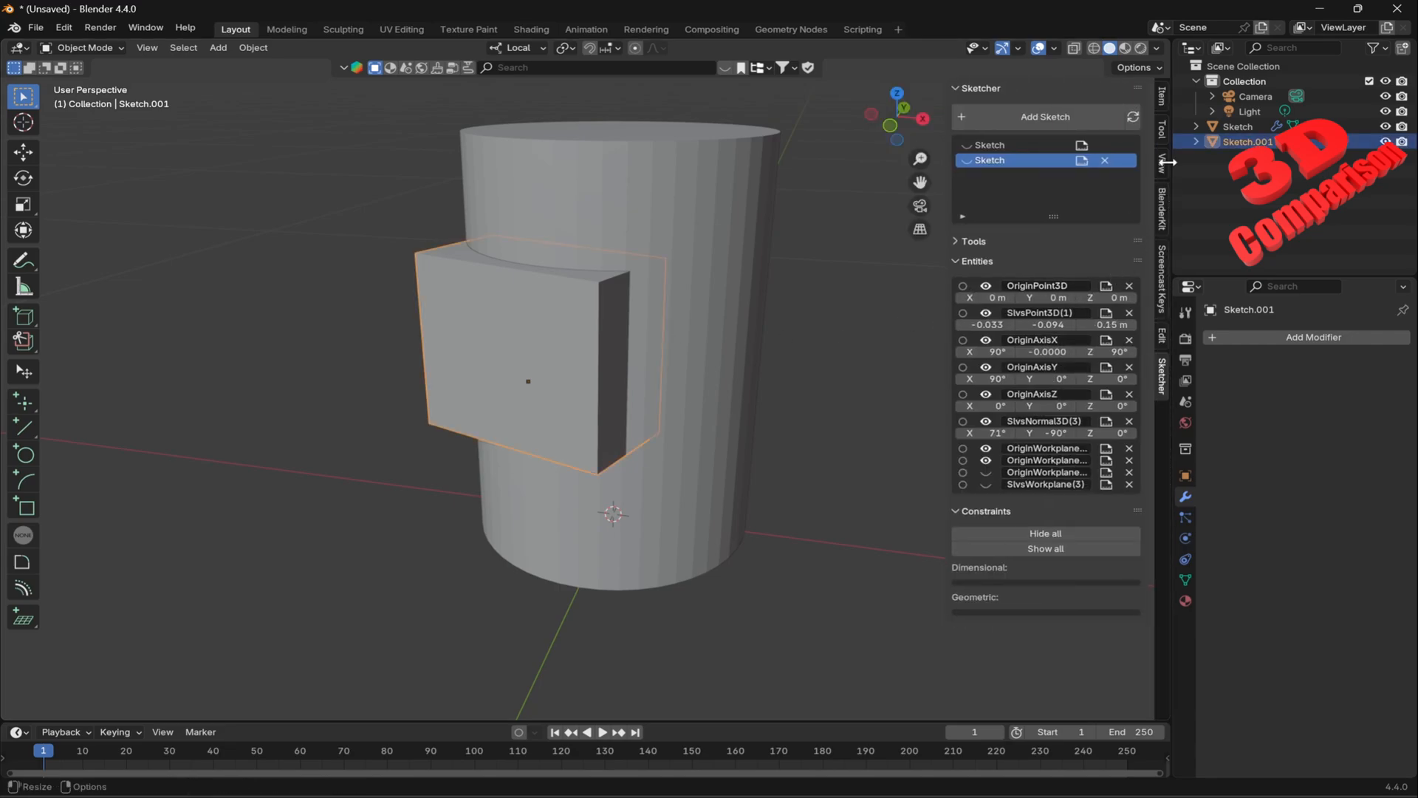
pyautogui.click(1163, 107)
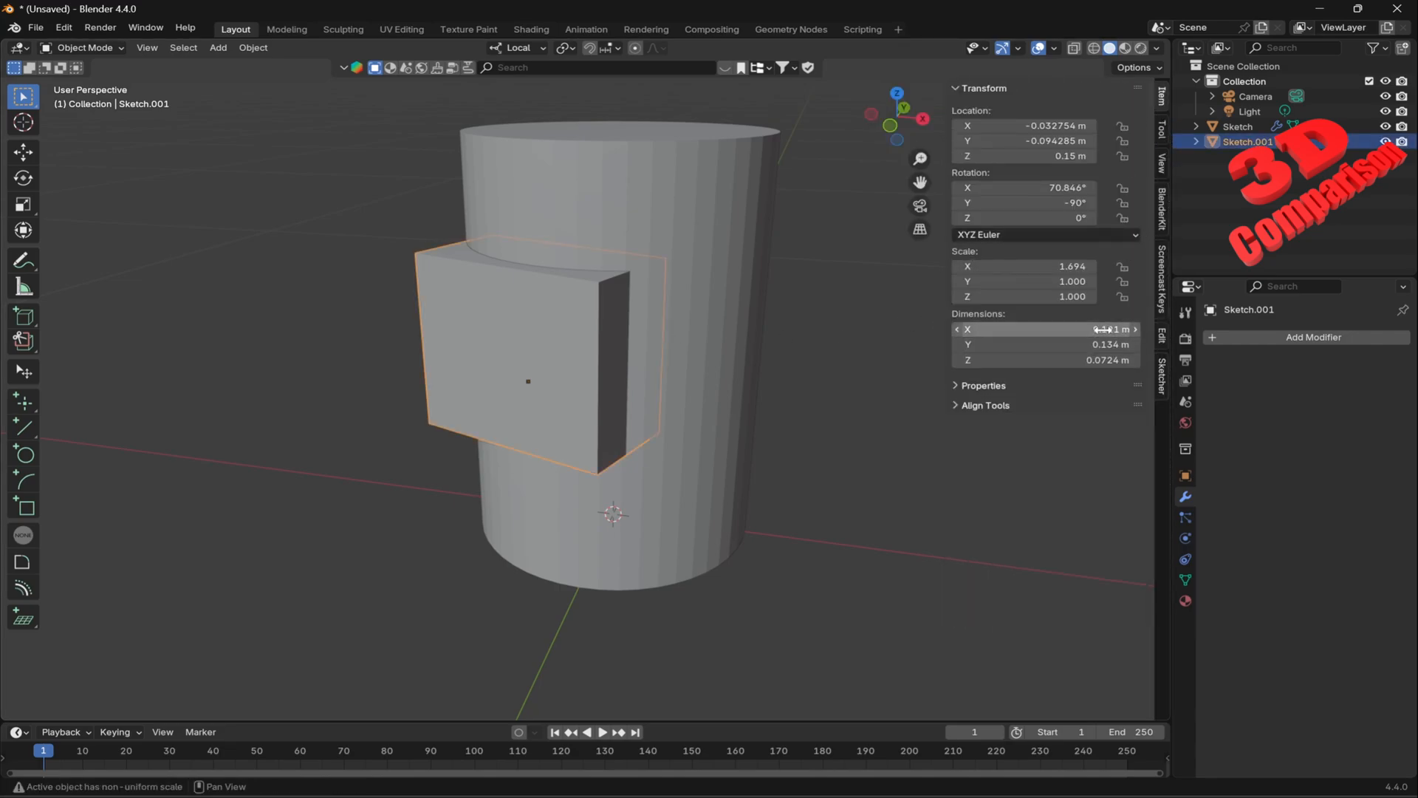
pyautogui.moveTo(1049, 329); pyautogui.dragTo(1106, 329)
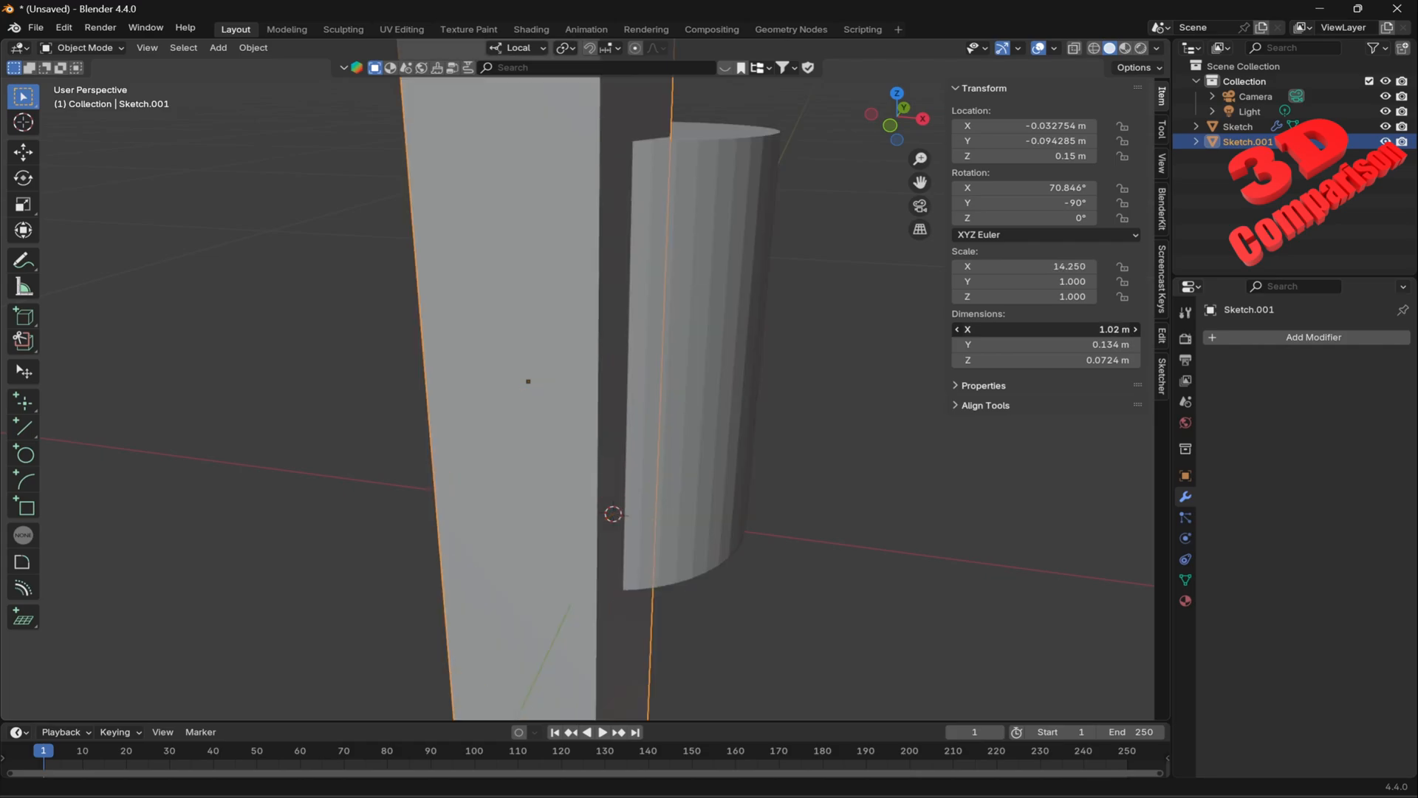
pyautogui.click(1105, 329)
pyautogui.write('0.15')
pyautogui.press('Return')
# Set the cutter box's Y dimension to 0.15 m.
pyautogui.click(1119, 348)
pyautogui.write('0')
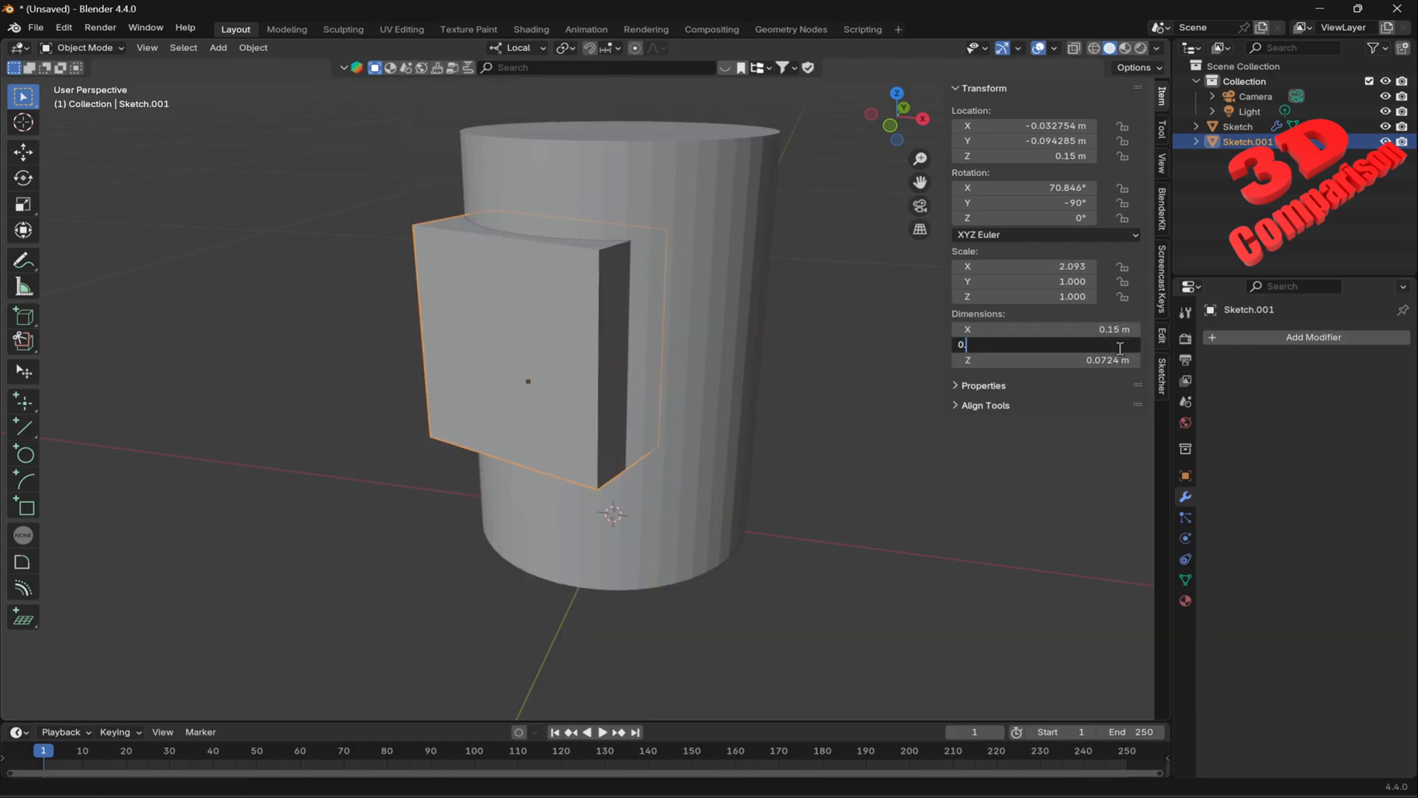
pyautogui.write('.15')
pyautogui.press('Return')
pyautogui.moveTo(743, 303); pyautogui.dragTo(790, 327, button='middle')
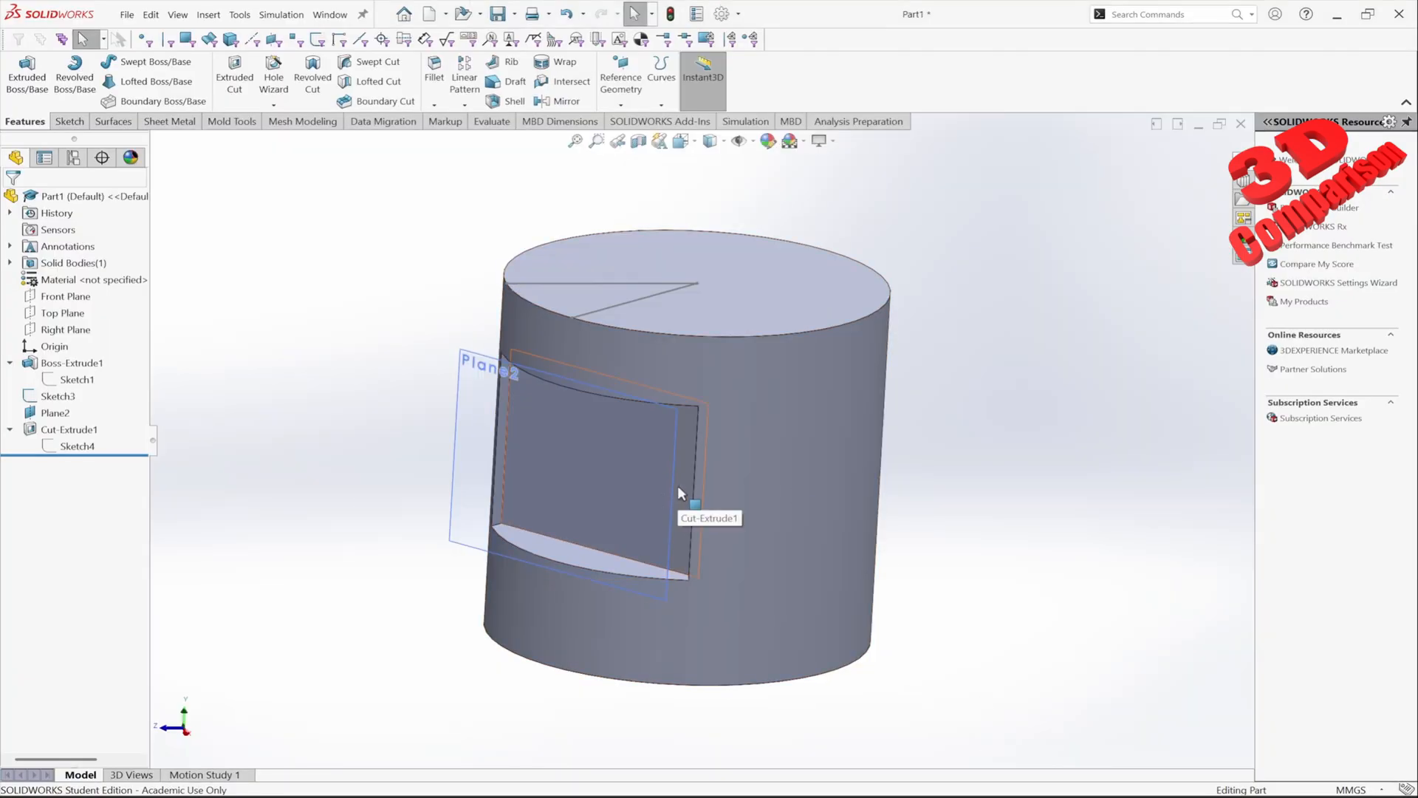
pyautogui.moveTo(790, 613); pyautogui.dragTo(734, 484, button='middle')
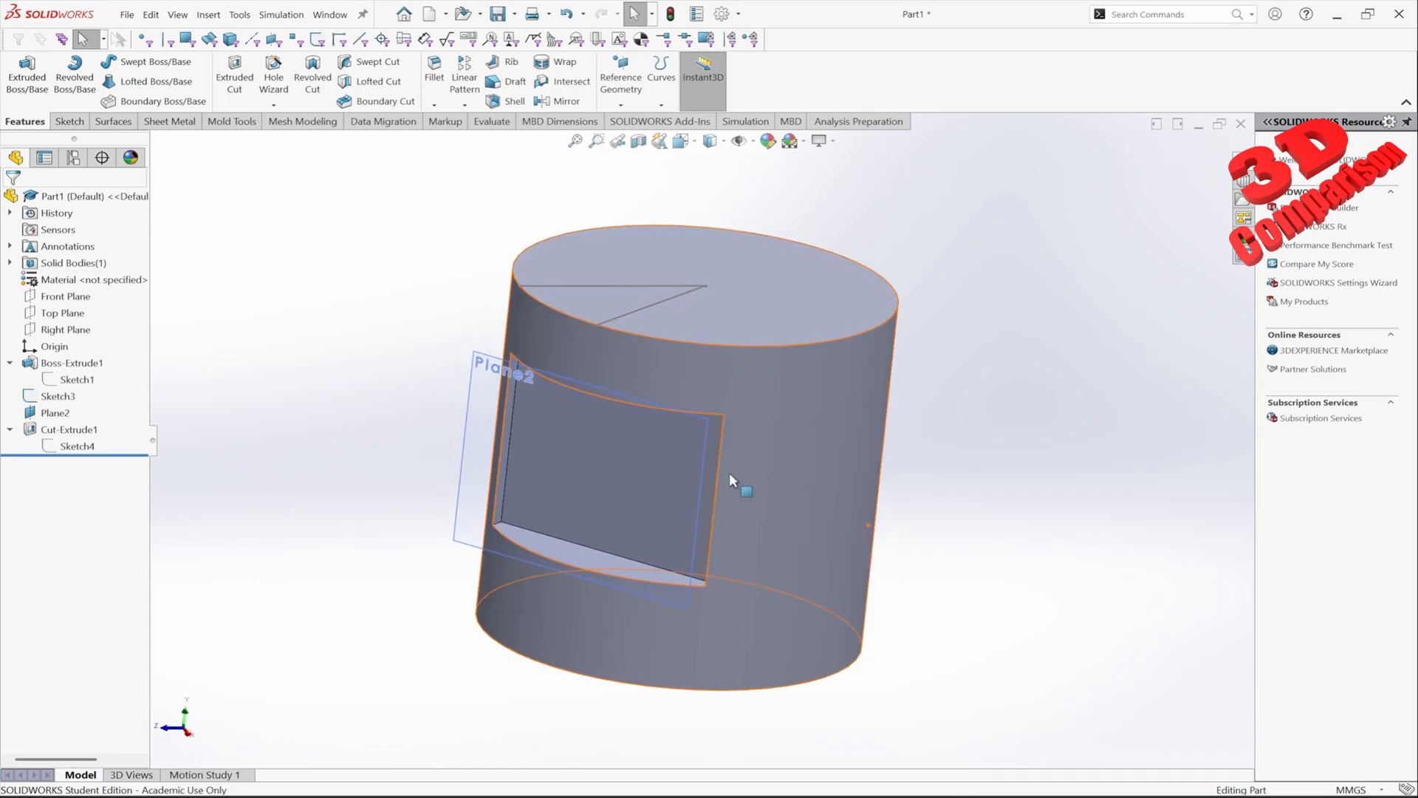
pyautogui.moveTo(647, 753); pyautogui.dragTo(45, 339)
pyautogui.moveTo(796, 733); pyautogui.dragTo(1148, 475)
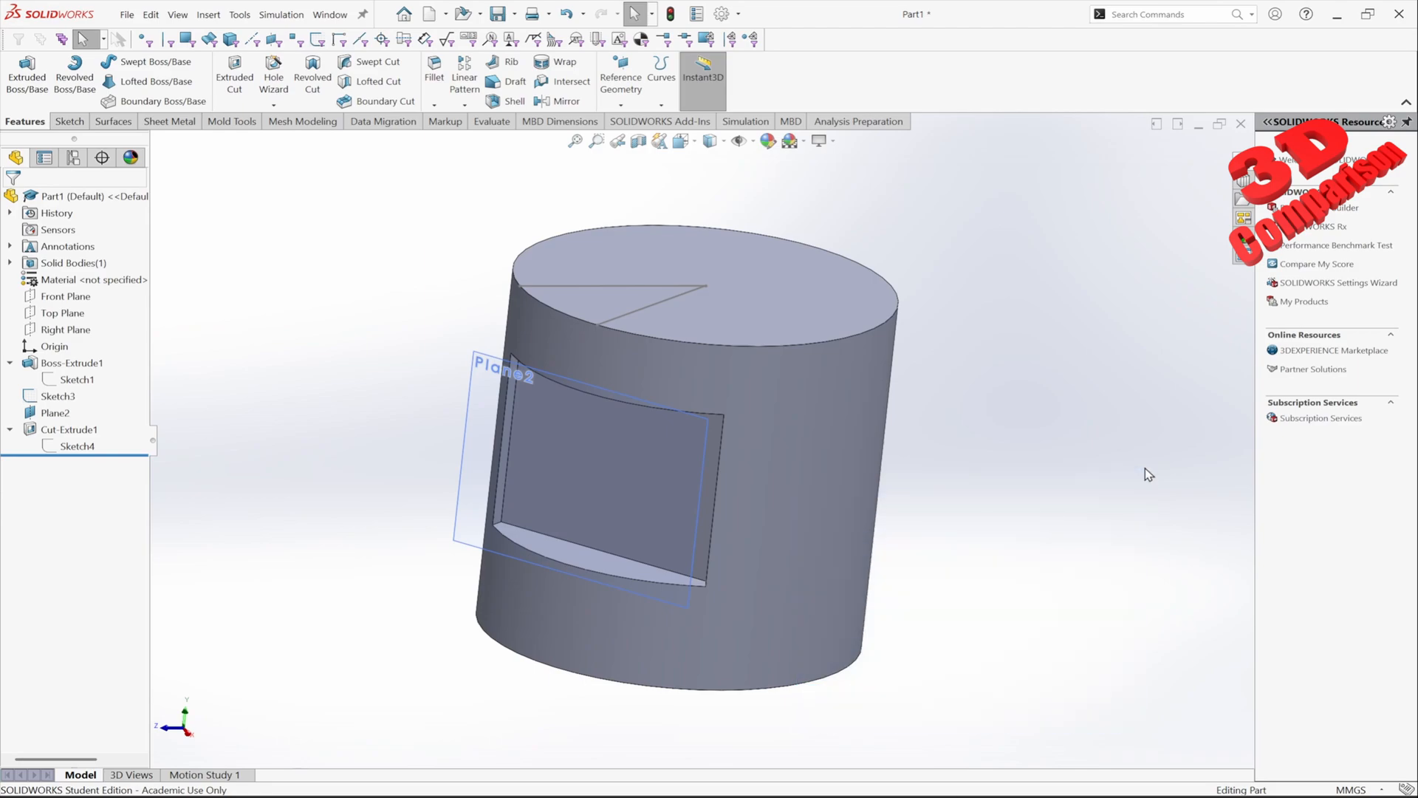